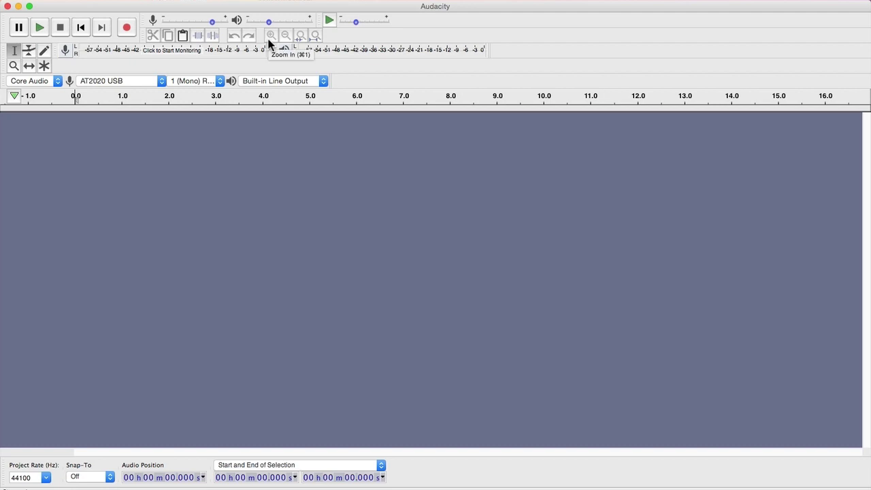
Set the recording input to the AT2020 USB microphone on a mono channel.
{"action": "left_click", "coordinate": [149, 82]}
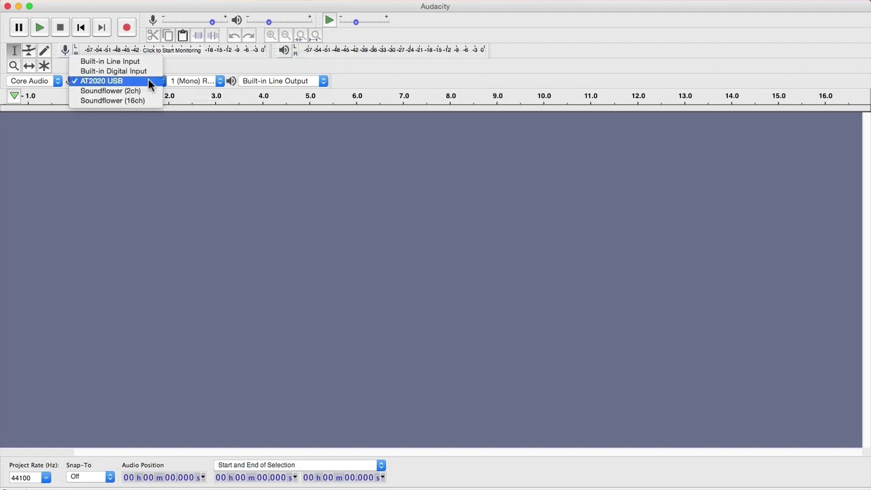
{"action": "left_click", "coordinate": [149, 81]}
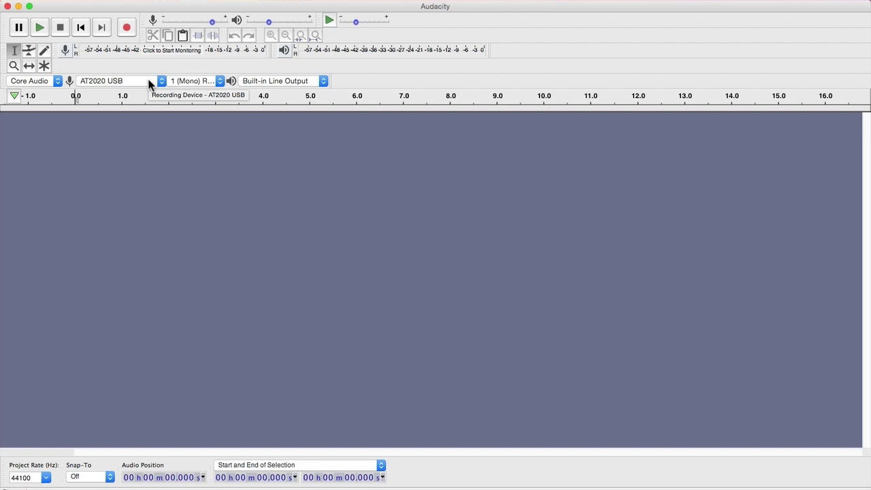
{"action": "left_click", "coordinate": [191, 80]}
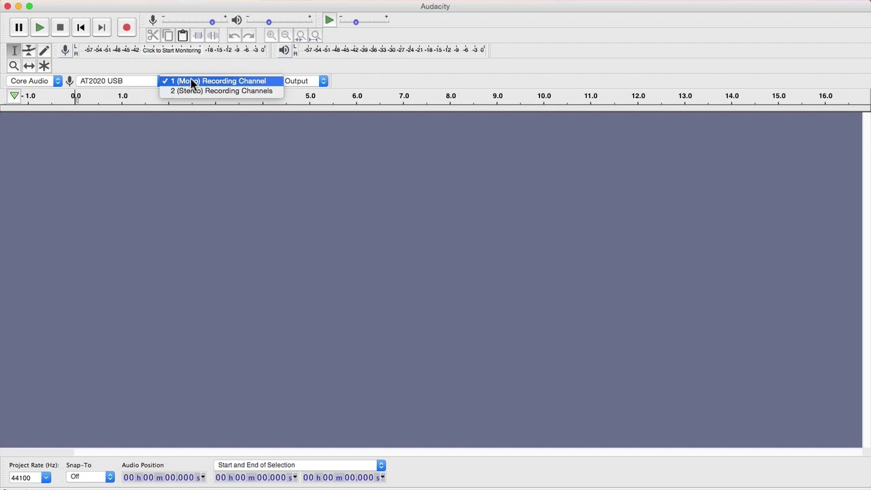
{"action": "left_click", "coordinate": [191, 81]}
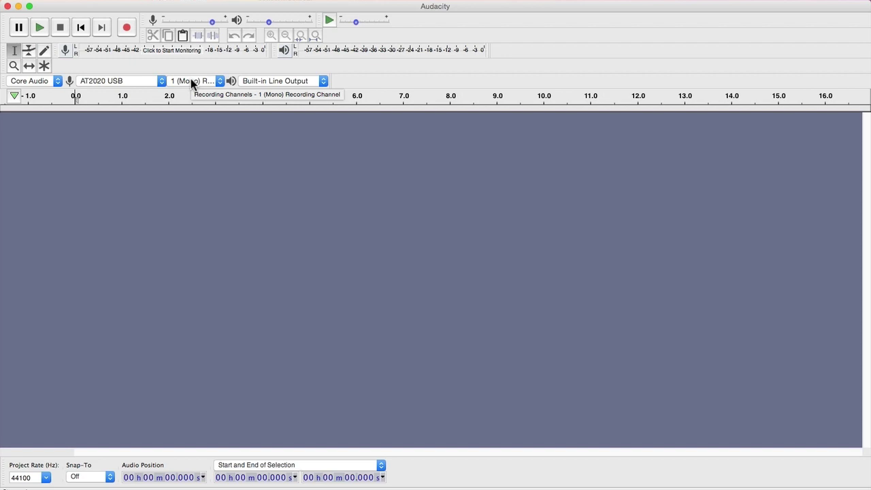
Record about 31 seconds of voice, enlarging the track while recording.
{"action": "left_click", "coordinate": [128, 29]}
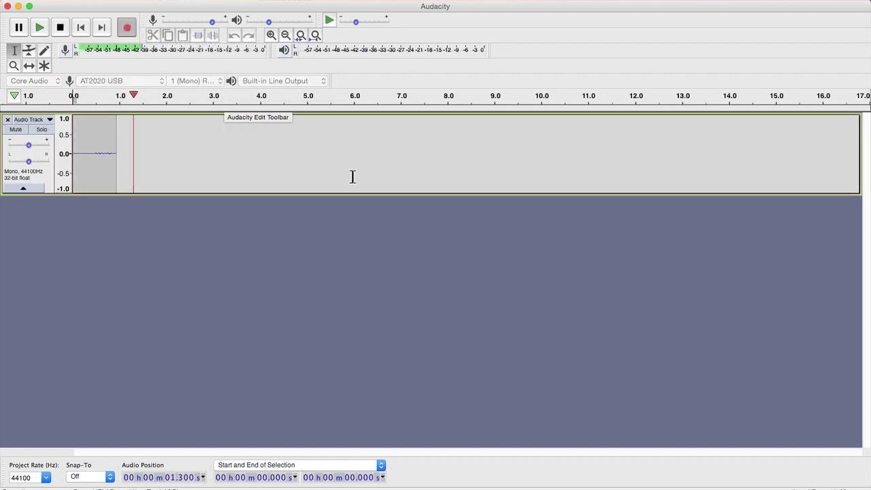
{"action": "left_click_drag", "start_coordinate": [377, 235], "coordinate": [428, 409]}
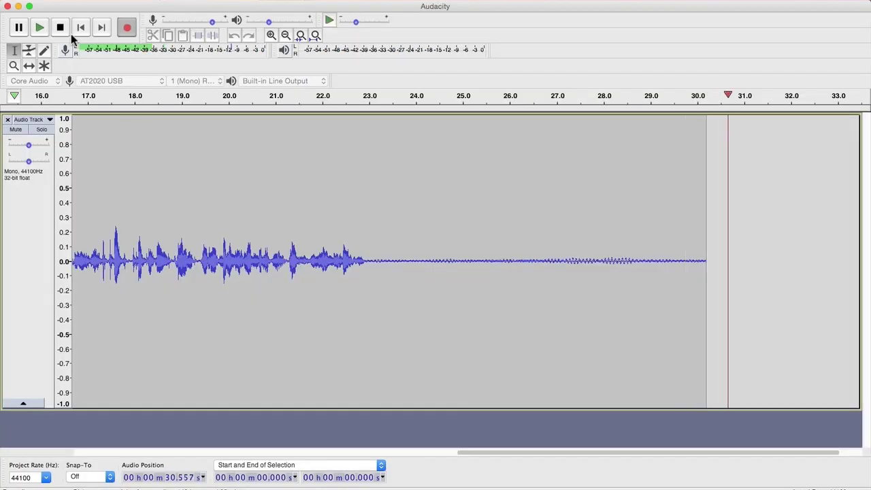
{"action": "left_click", "coordinate": [60, 28]}
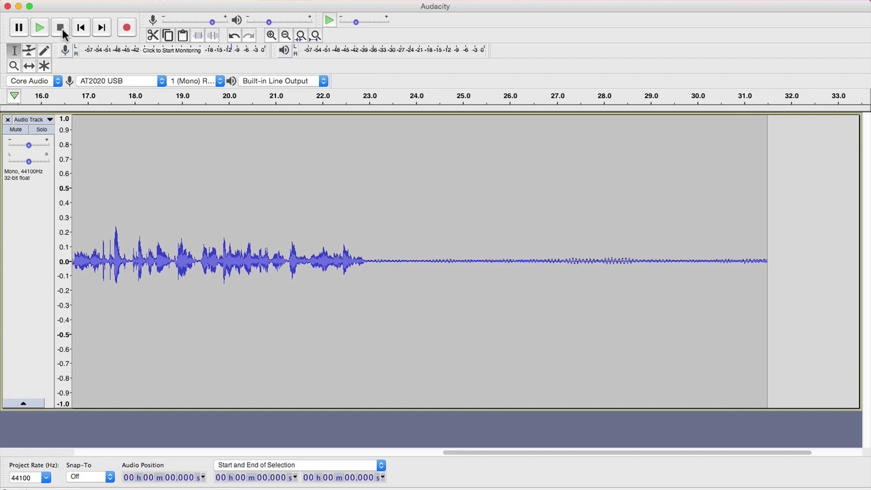
Add an empty mono track, then bring up Export Audio with its file type list.
{"action": "left_click", "coordinate": [238, 0]}
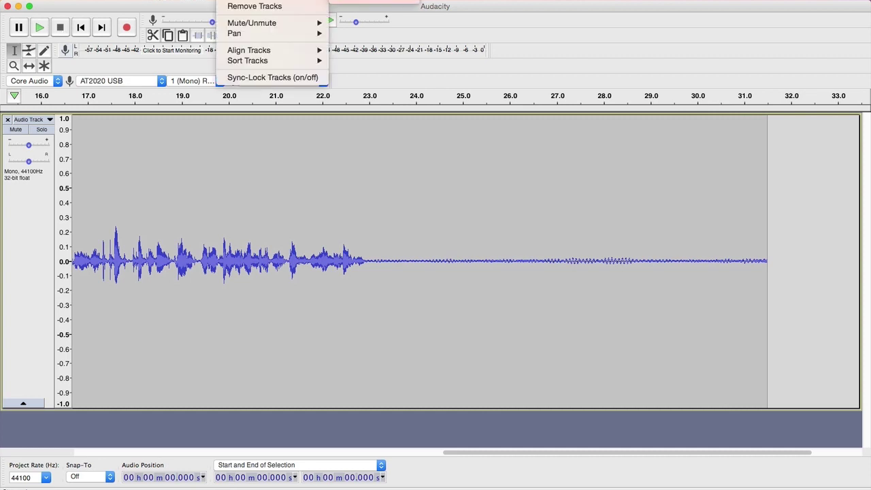
{"action": "left_click", "coordinate": [374, 2]}
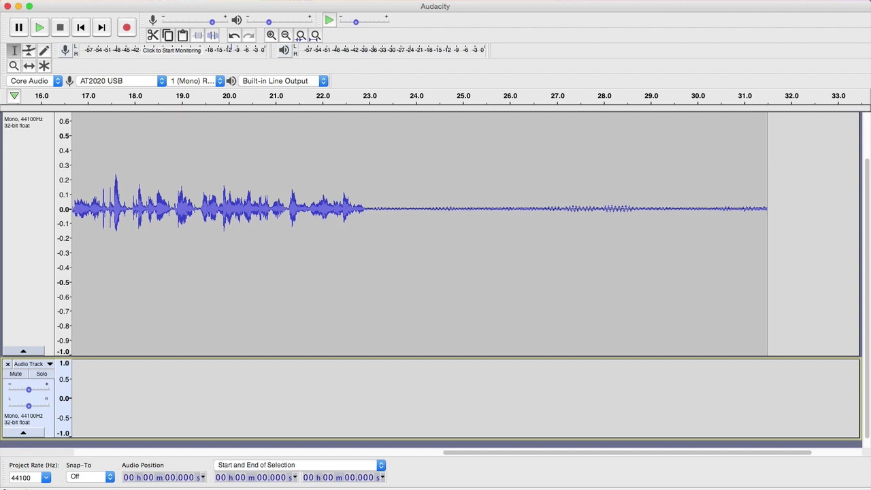
{"action": "left_click", "coordinate": [81, 0]}
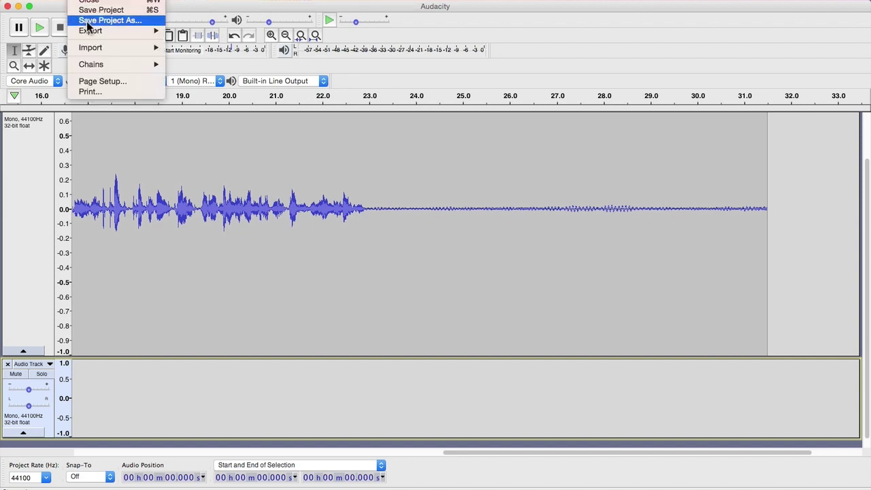
{"action": "mouse_move", "coordinate": [91, 31]}
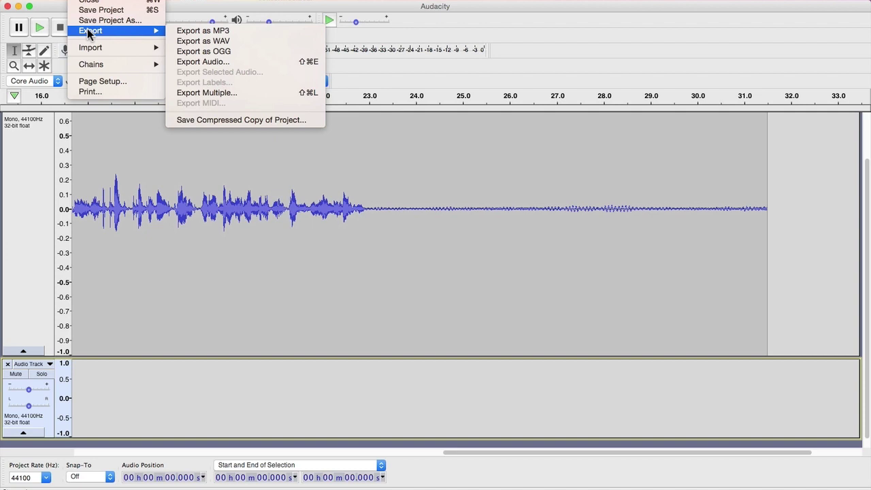
{"action": "left_click", "coordinate": [201, 62]}
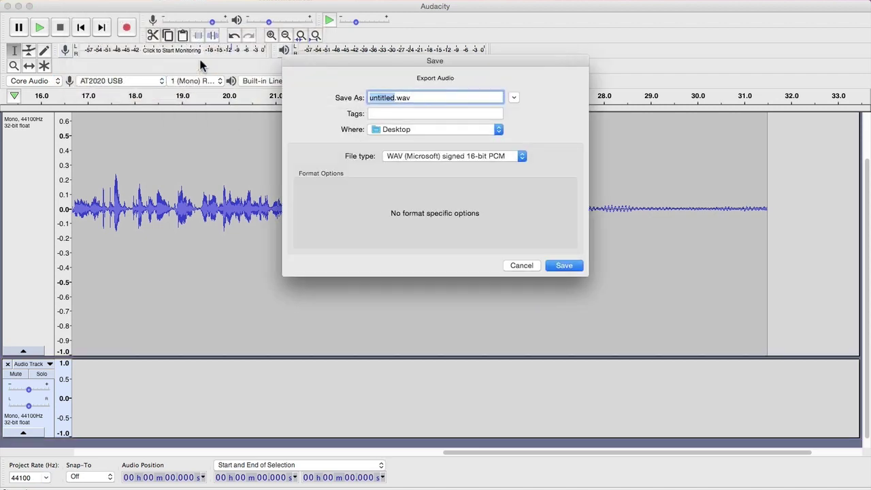
{"action": "left_click", "coordinate": [522, 161]}
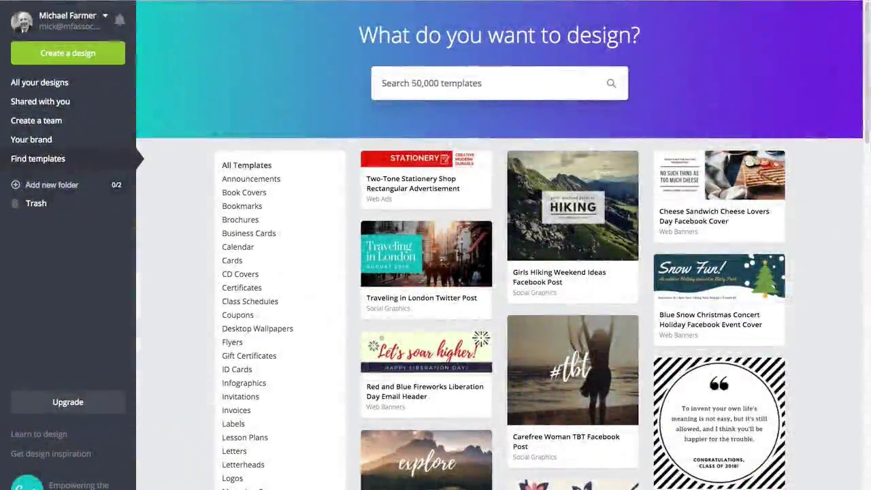
Create a new Wide Skyscraper Ad design (160 × 600 px) from the Ads category.
{"action": "left_click", "coordinate": [121, 54]}
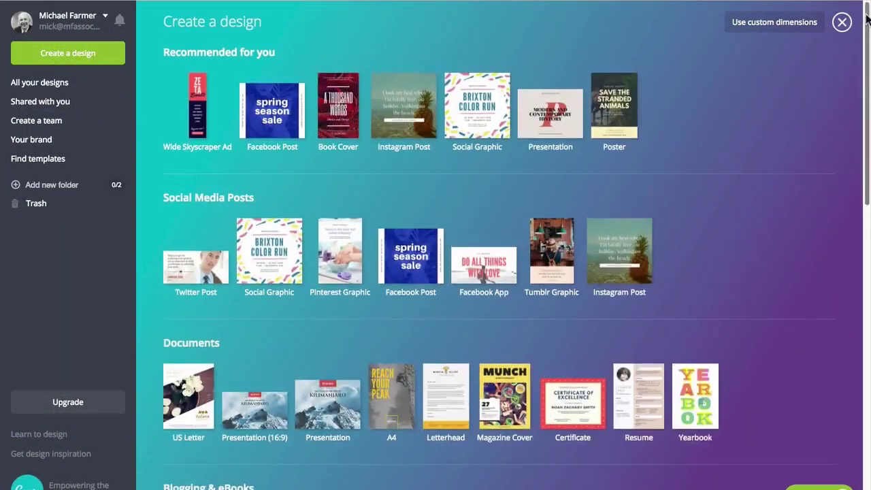
{"action": "left_click_drag", "start_coordinate": [866, 22], "coordinate": [851, 366]}
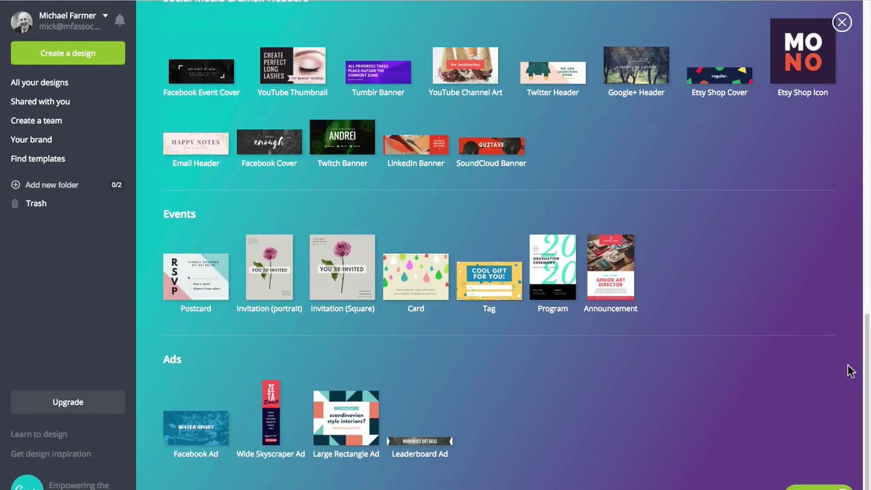
{"action": "left_click", "coordinate": [279, 427]}
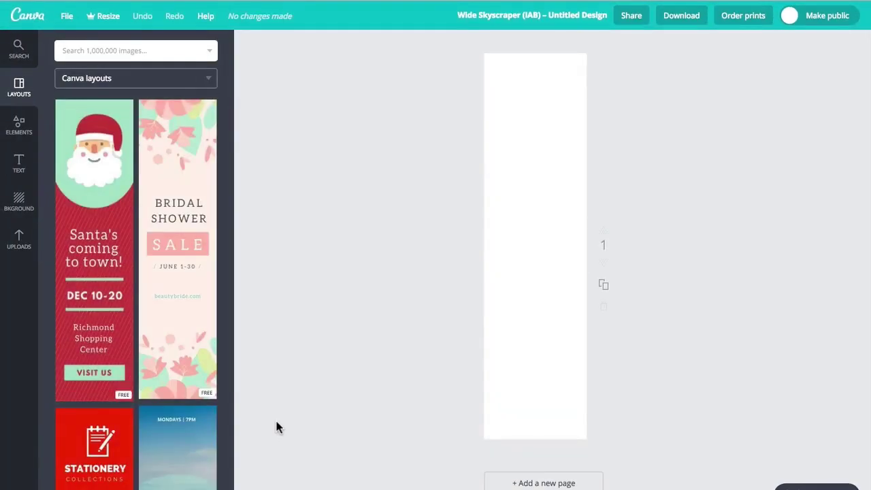
Try the Bridal Shower and Stationery layouts, then apply the Climb Higher Heights layout.
{"action": "left_click", "coordinate": [154, 249]}
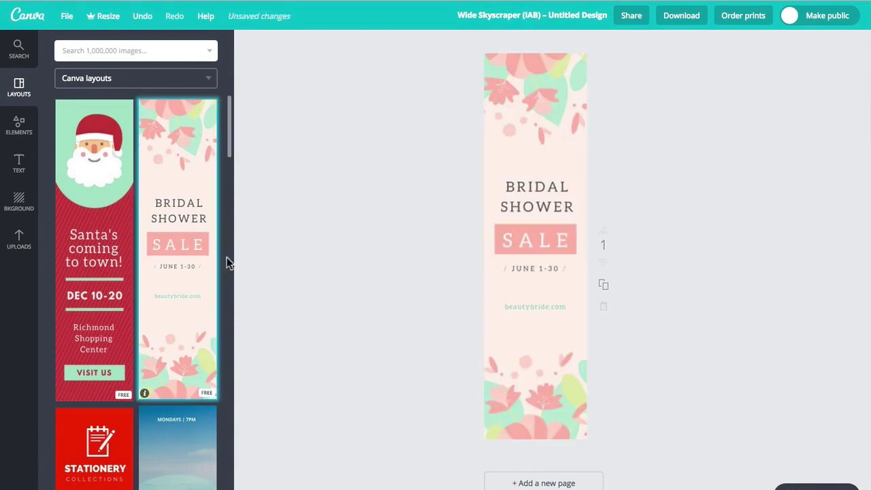
{"action": "scroll", "coordinate": [230, 178], "scroll_direction": "down", "scroll_amount": 1}
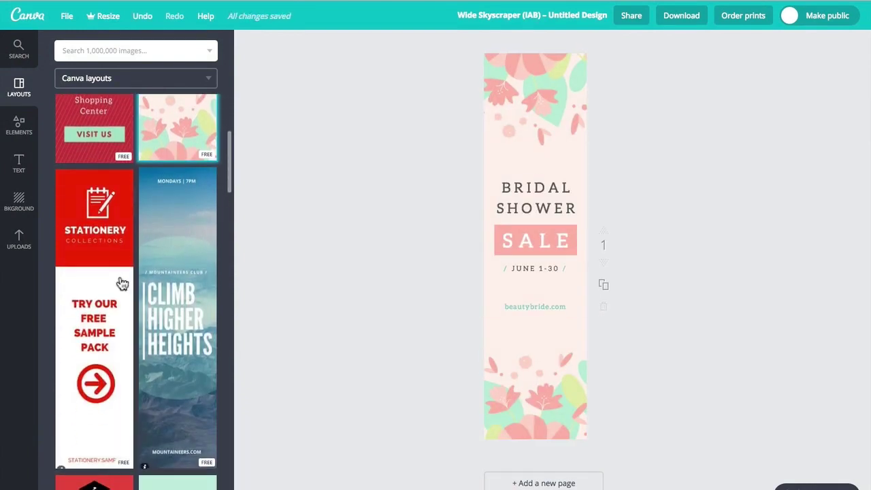
{"action": "left_click", "coordinate": [108, 266]}
{"action": "left_click", "coordinate": [190, 265]}
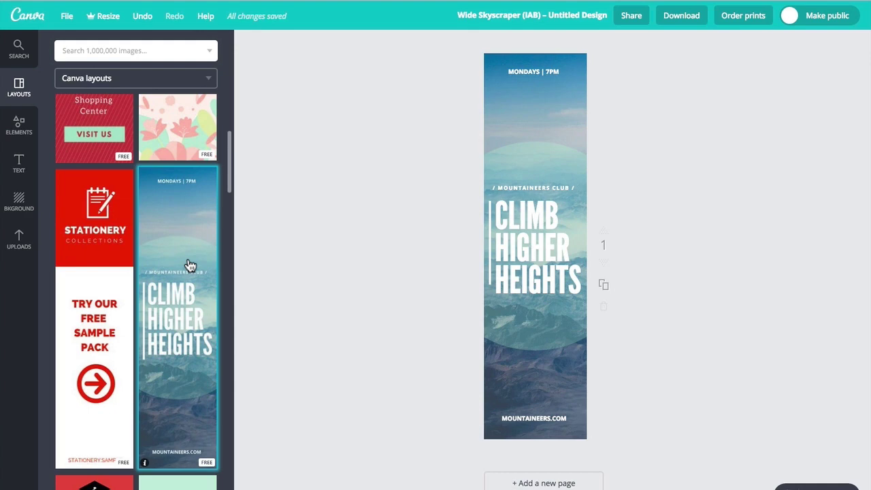
Set the headline font to Abril Fatface at size 21.
{"action": "left_click", "coordinate": [535, 267]}
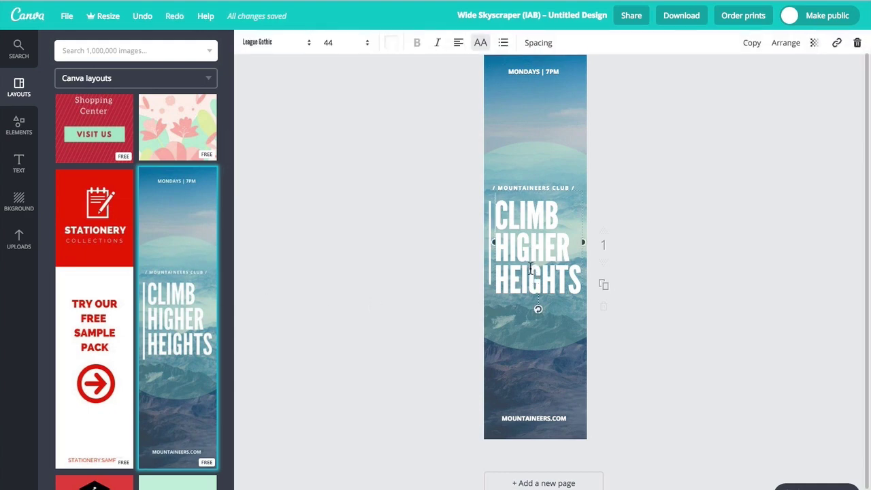
{"action": "left_click", "coordinate": [308, 43]}
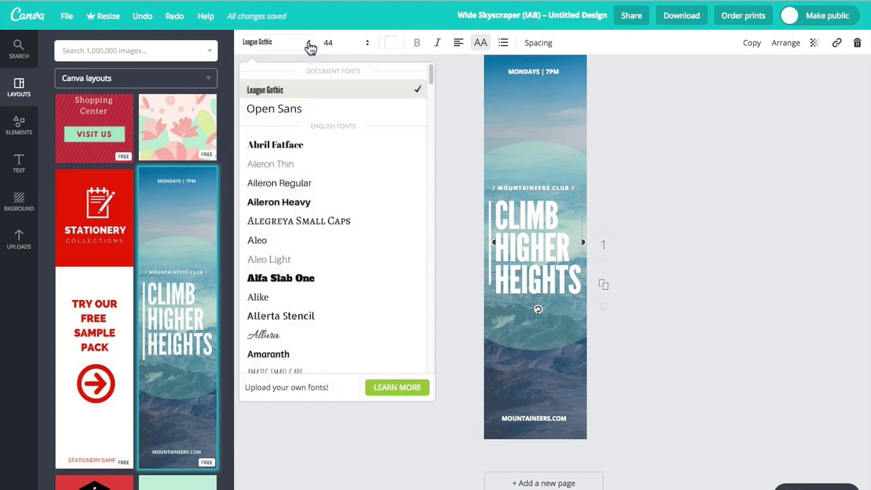
{"action": "left_click", "coordinate": [285, 145]}
{"action": "left_click", "coordinate": [367, 43]}
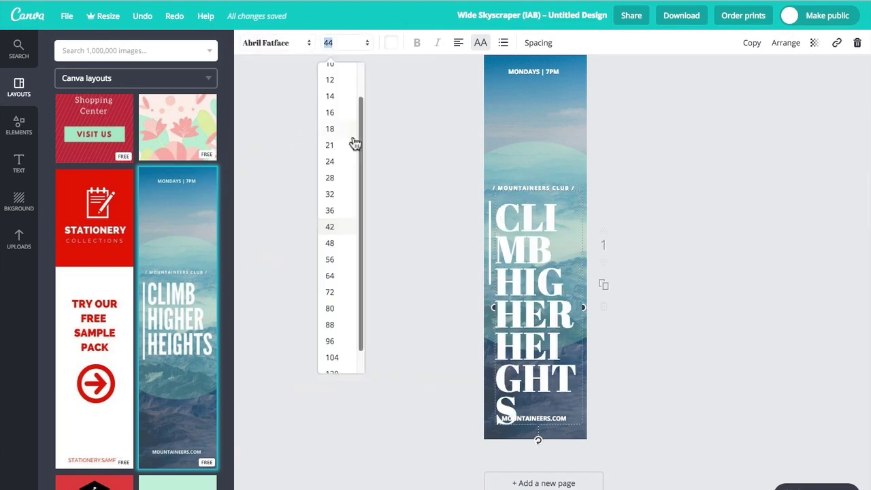
{"action": "left_click", "coordinate": [343, 163]}
{"action": "left_click", "coordinate": [332, 44]}
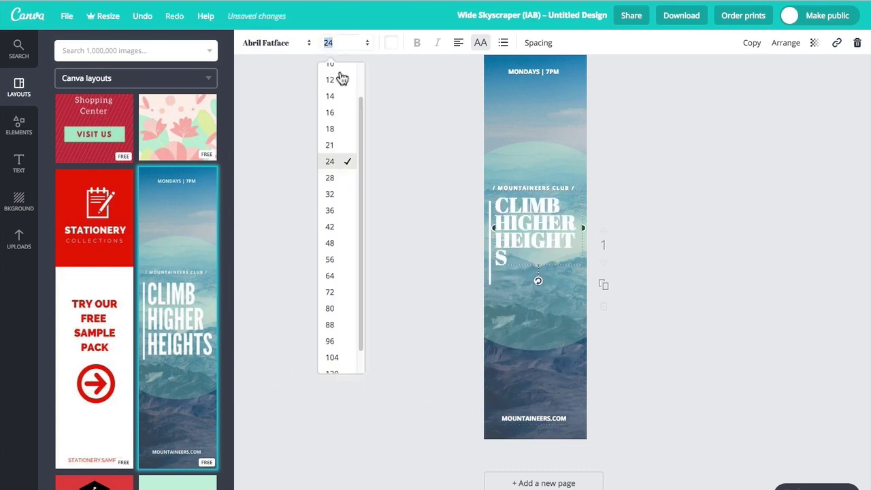
{"action": "left_click", "coordinate": [337, 145]}
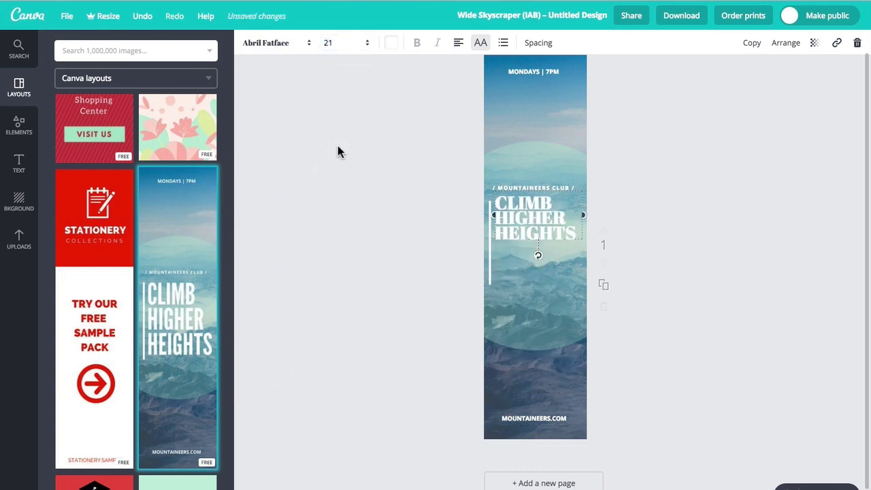
Make the headline red, change HIGHER to BIGGER, and resize the background photo.
{"action": "left_click", "coordinate": [389, 43]}
{"action": "left_click", "coordinate": [401, 139]}
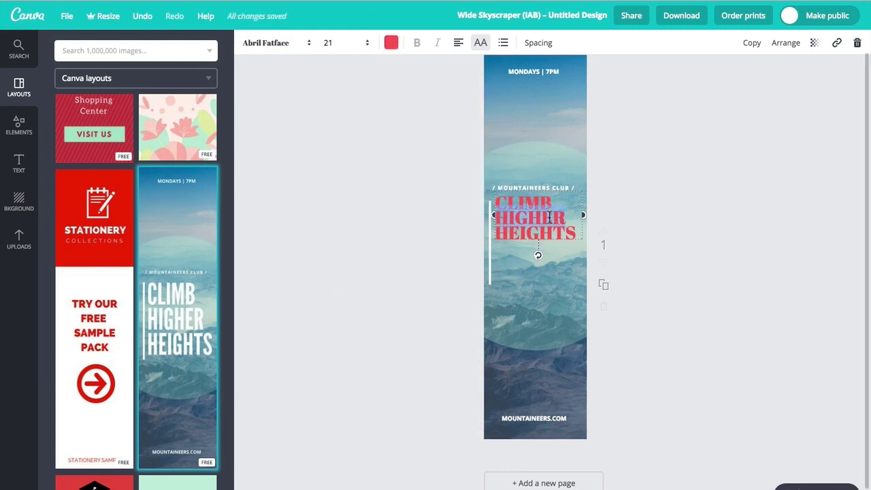
{"action": "type", "text": "BI"}
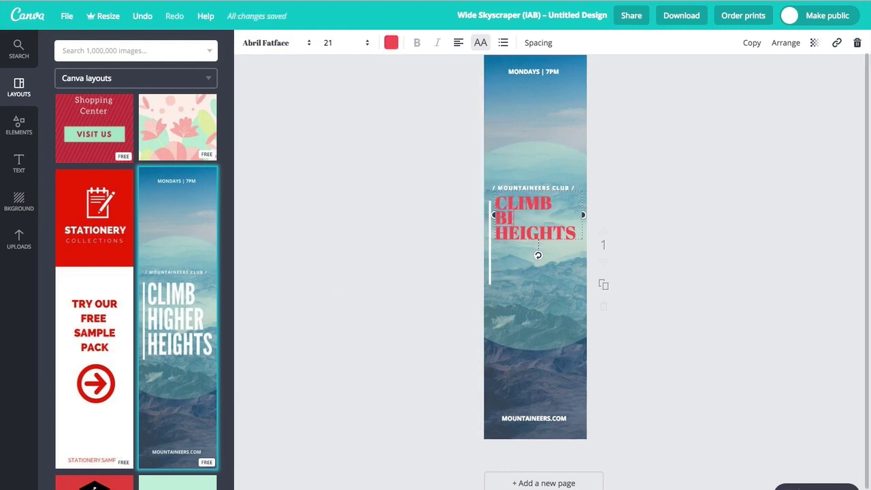
{"action": "type", "text": "GGER"}
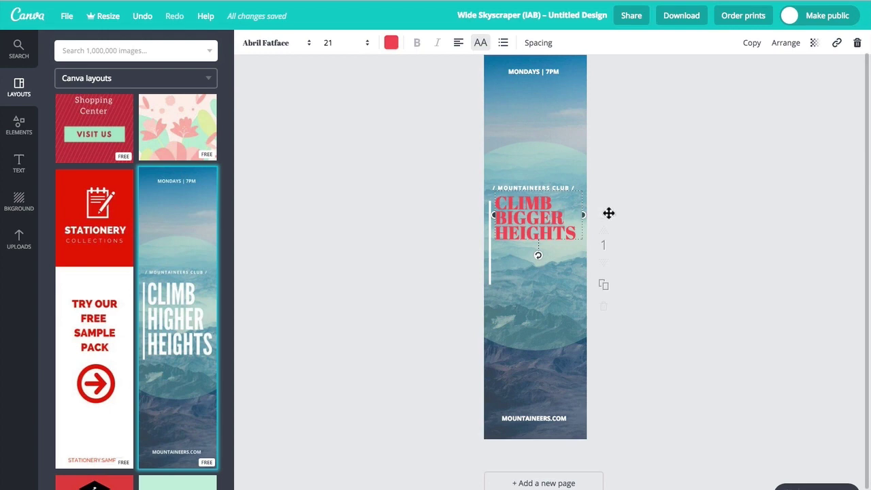
{"action": "type", "text": "ClimbBIGGERHeights"}
{"action": "left_click", "coordinate": [537, 408]}
{"action": "mouse_move", "coordinate": [484, 439]}
{"action": "left_mouse_down"}
{"action": "mouse_move", "coordinate": [503, 408]}
{"action": "mouse_move", "coordinate": [482, 436]}
{"action": "left_mouse_up"}
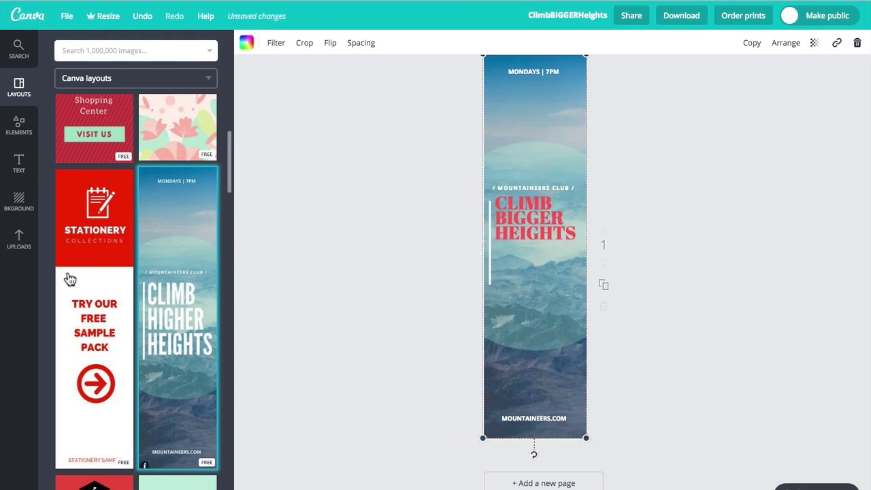
Upload green_door.jpg and place it on the page.
{"action": "left_click", "coordinate": [19, 240]}
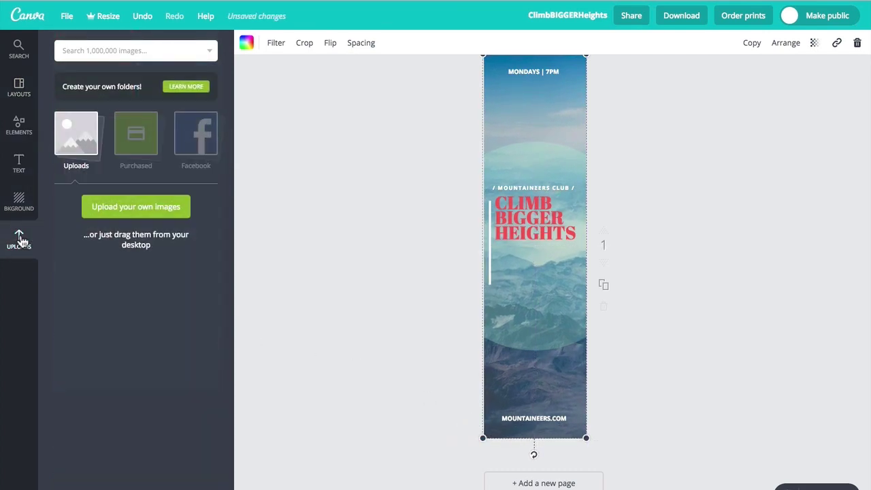
{"action": "left_click", "coordinate": [98, 209]}
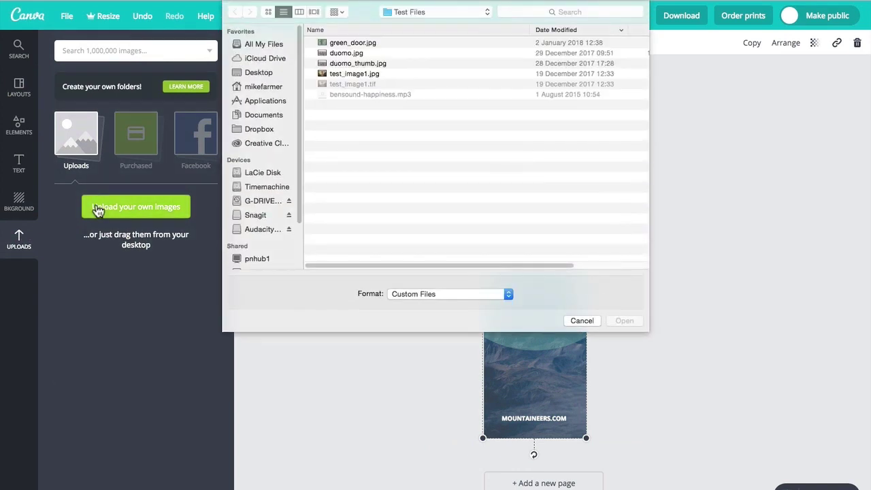
{"action": "key", "text": "Escape"}
{"action": "left_click_drag", "start_coordinate": [190, 328], "coordinate": [188, 323]}
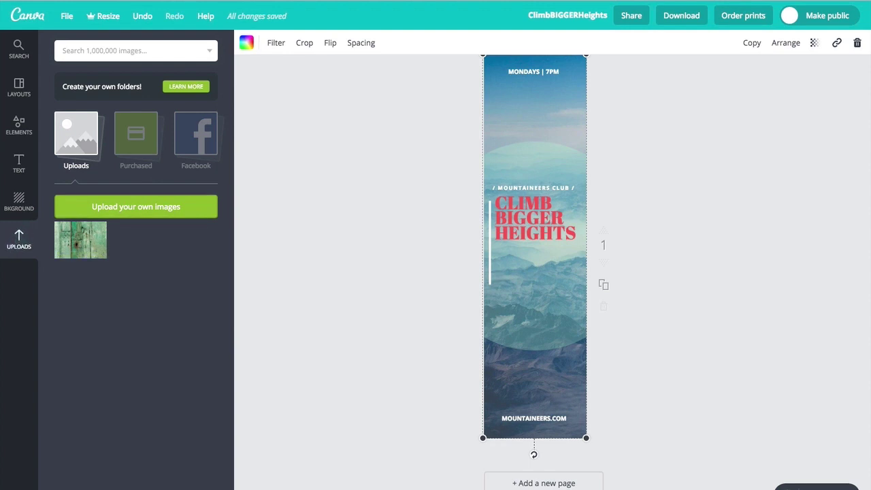
{"action": "left_click", "coordinate": [80, 242]}
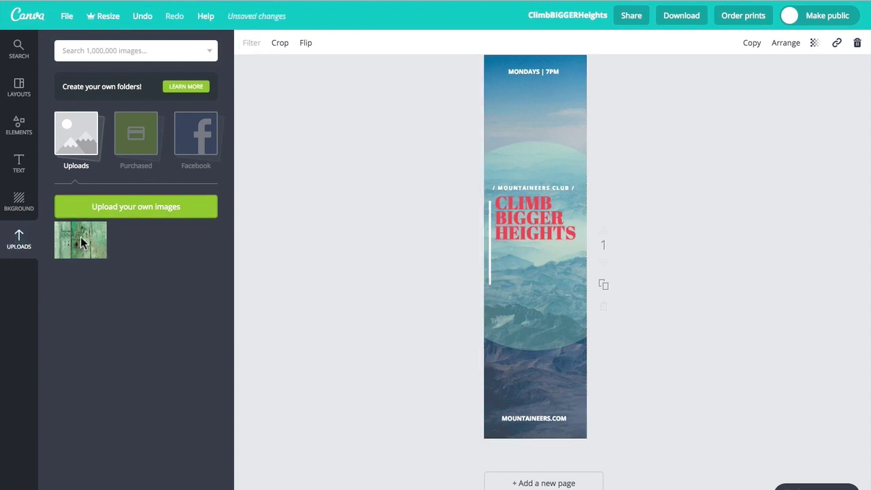
Delete the mountain photo, the cartoon sky illustration and the faint circle.
{"action": "left_click", "coordinate": [502, 364]}
{"action": "key", "text": "Delete"}
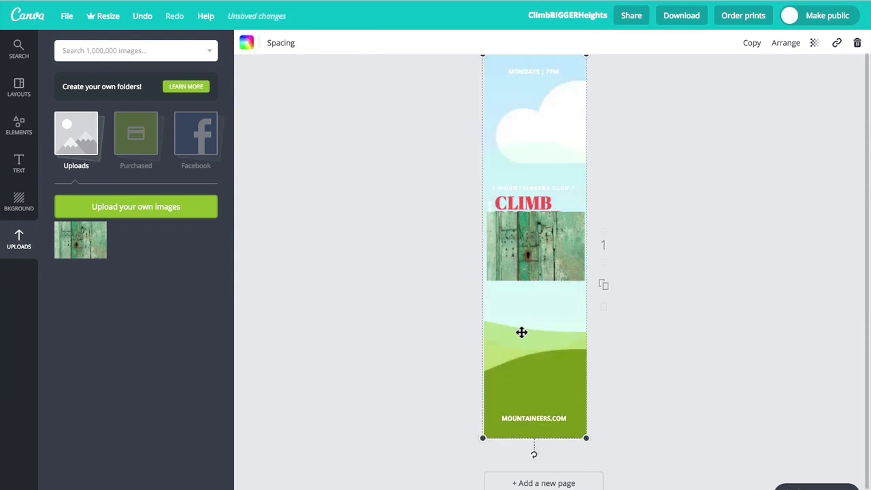
{"action": "key", "text": "Delete"}
{"action": "left_click", "coordinate": [523, 329]}
{"action": "key", "text": "Delete"}
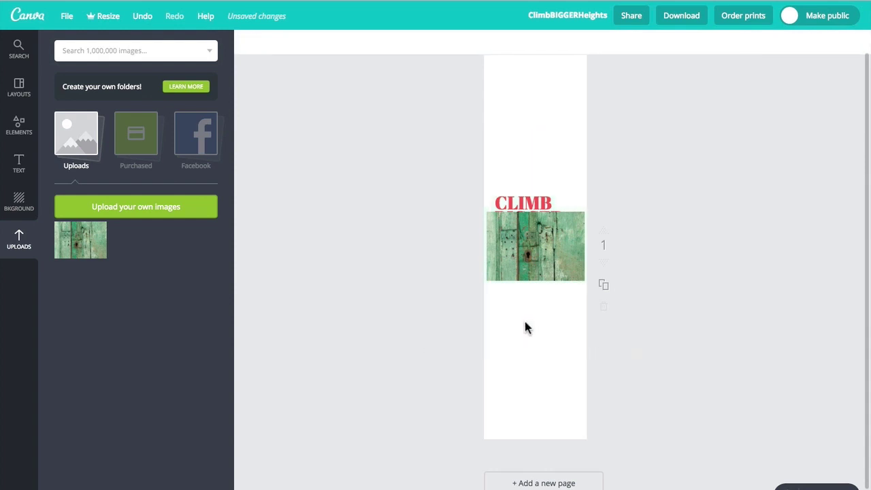
Enlarge the door photo and move it below the title to fill the lower half.
{"action": "left_click", "coordinate": [518, 273]}
{"action": "left_click_drag", "start_coordinate": [487, 280], "coordinate": [436, 368]}
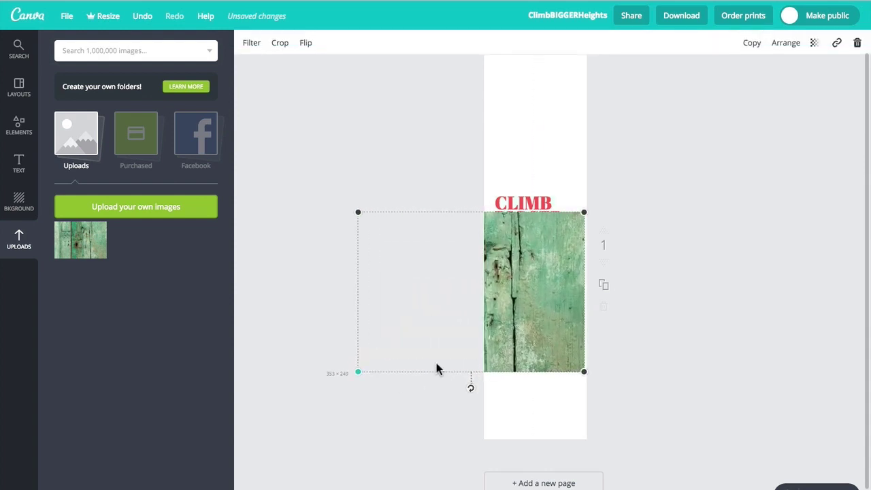
{"action": "left_click_drag", "start_coordinate": [579, 213], "coordinate": [724, 156]}
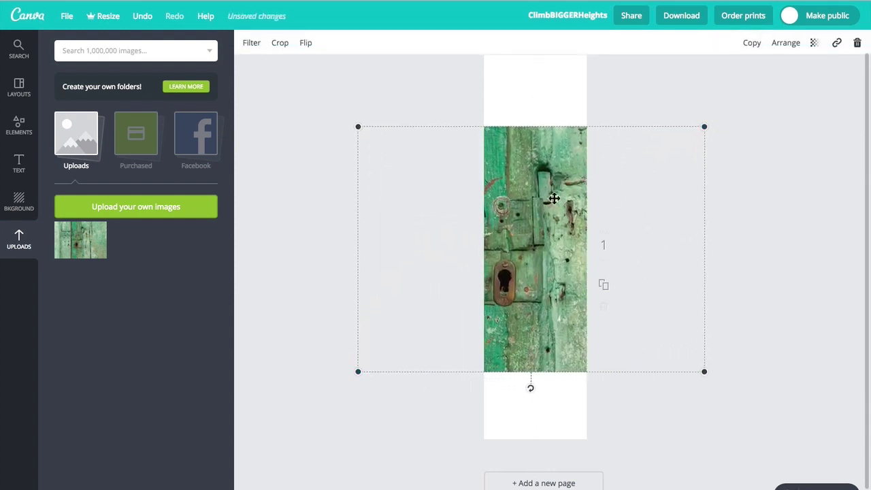
{"action": "mouse_move", "coordinate": [550, 196]}
{"action": "left_mouse_down"}
{"action": "mouse_move", "coordinate": [538, 236]}
{"action": "mouse_move", "coordinate": [538, 315]}
{"action": "left_mouse_up"}
{"action": "left_click", "coordinate": [654, 198]}
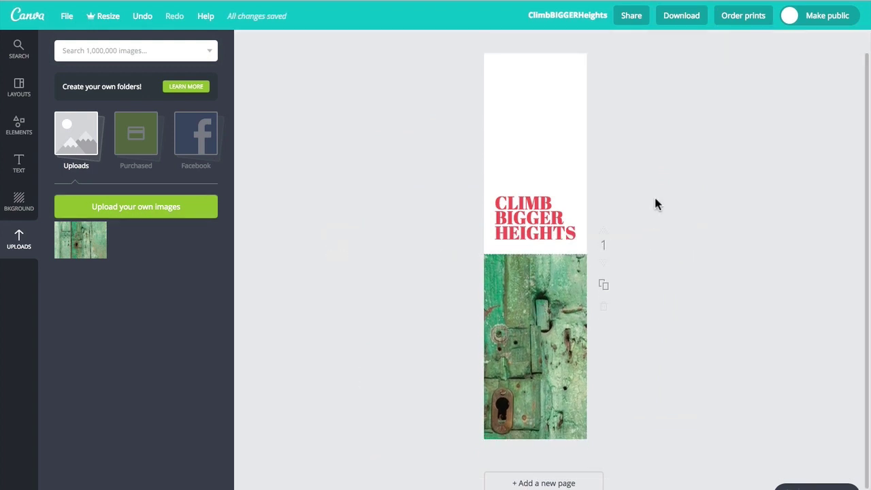
Flip the door photo horizontally.
{"action": "left_click", "coordinate": [572, 309]}
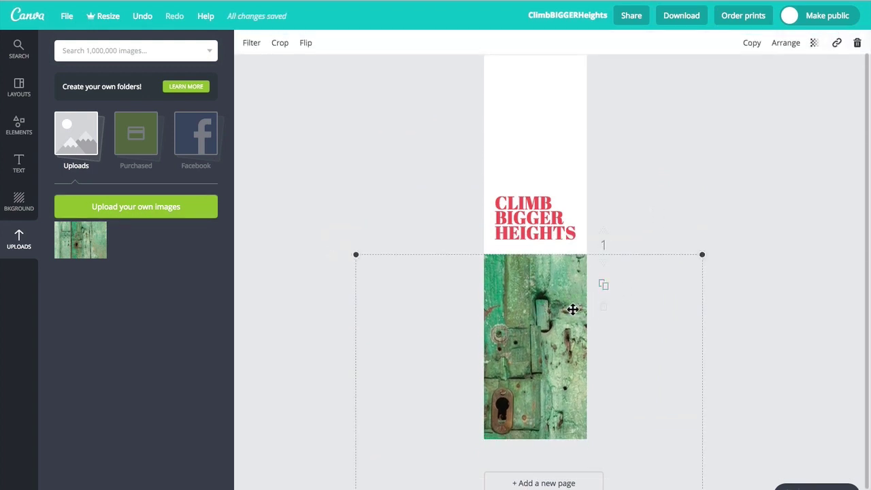
{"action": "left_click", "coordinate": [306, 42]}
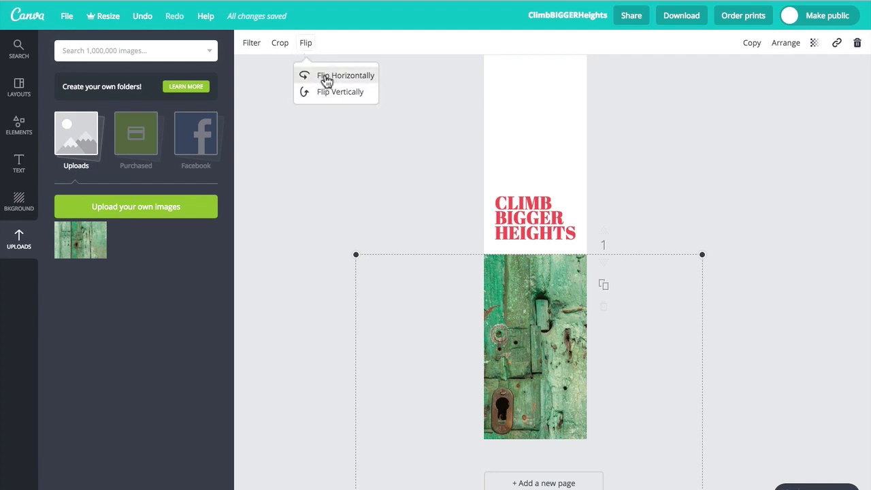
{"action": "left_click", "coordinate": [306, 74]}
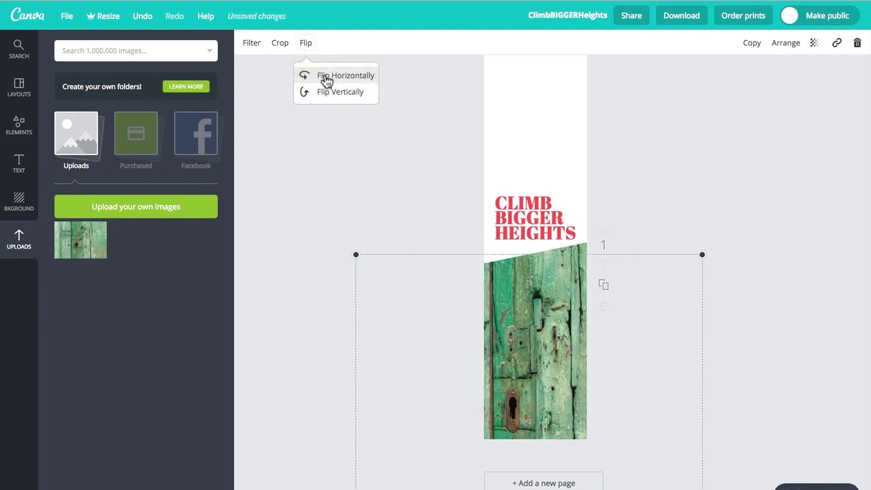
Apply the EDGE filter to the door photo after trying EPIC.
{"action": "left_click", "coordinate": [251, 44]}
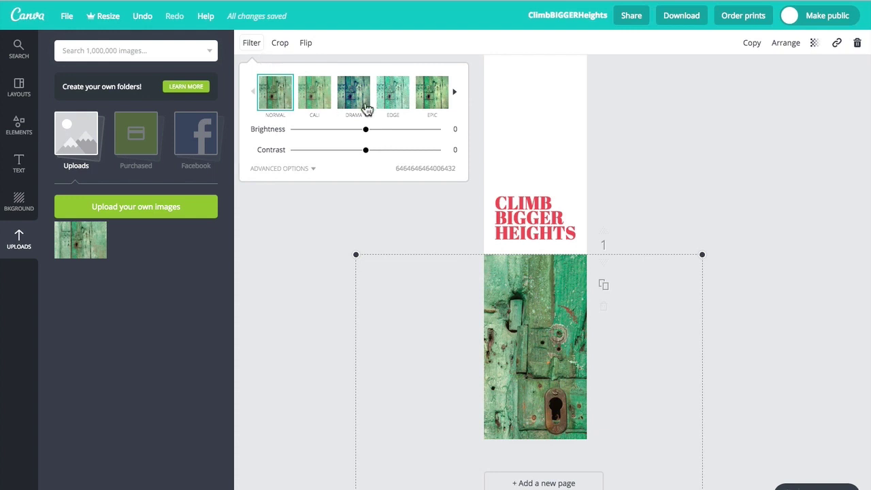
{"action": "left_click", "coordinate": [430, 93]}
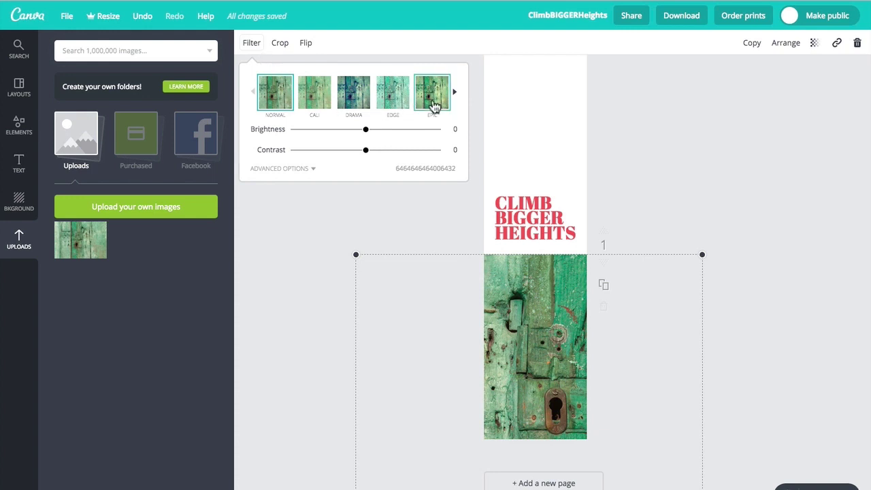
{"action": "left_click", "coordinate": [393, 98]}
{"action": "left_click", "coordinate": [19, 126]}
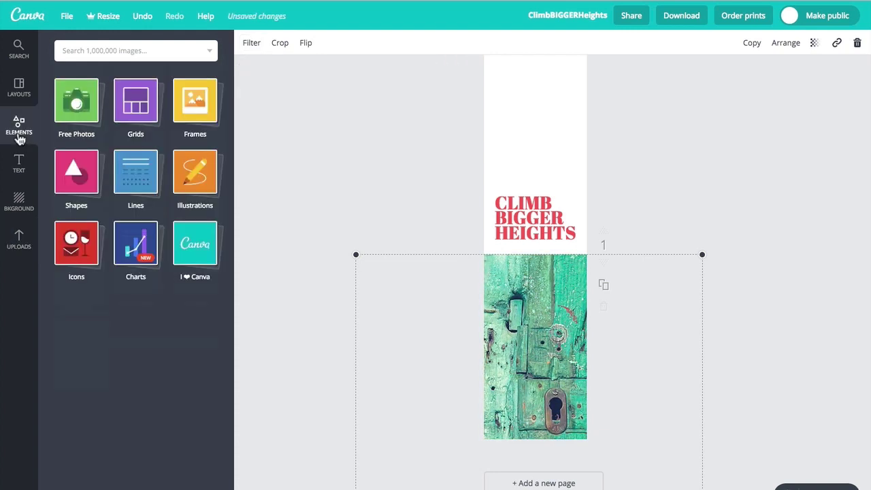
Add a red dotted line and move it above the title.
{"action": "left_click", "coordinate": [134, 174]}
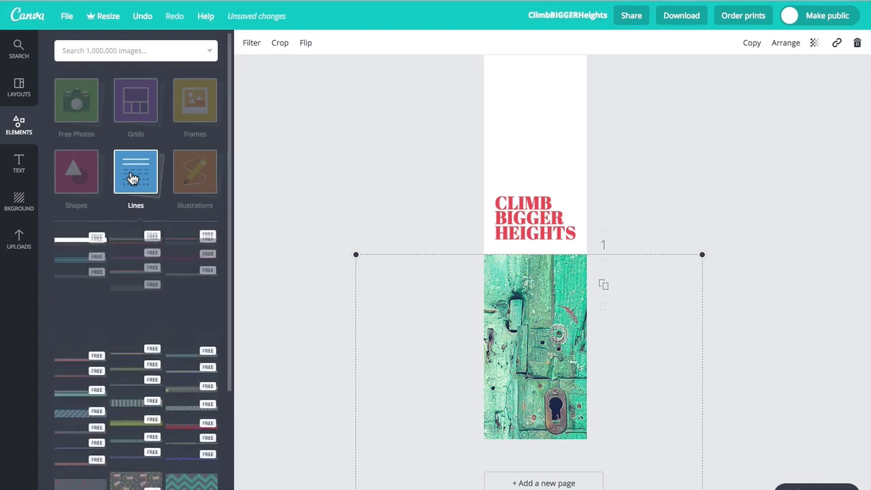
{"action": "left_click", "coordinate": [81, 356]}
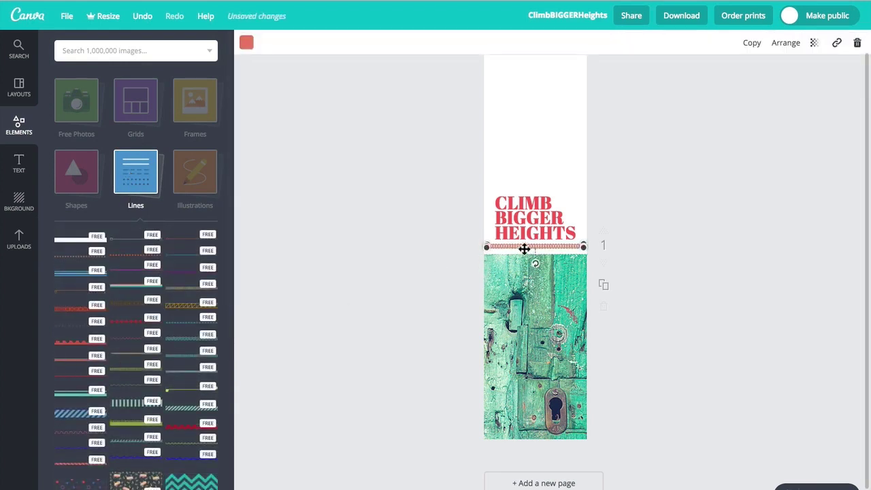
{"action": "left_click_drag", "start_coordinate": [522, 247], "coordinate": [527, 155]}
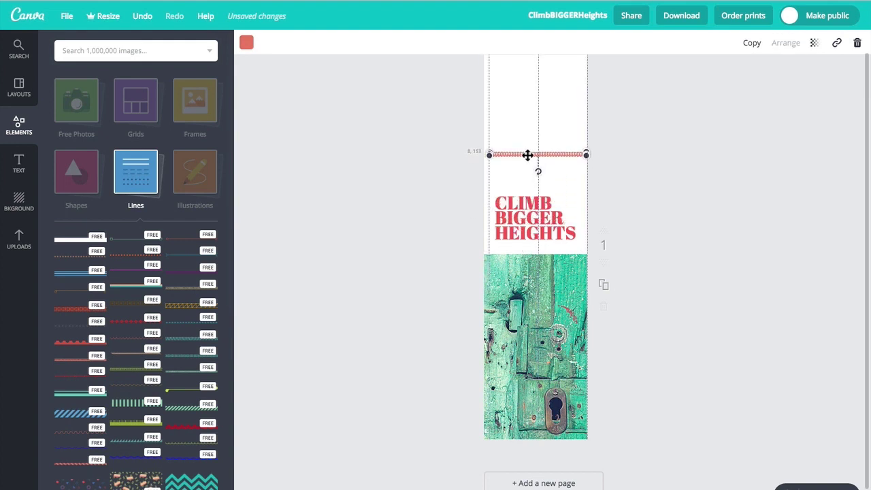
Add an outlined square, shrink it, and place it above the line.
{"action": "left_click", "coordinate": [77, 173]}
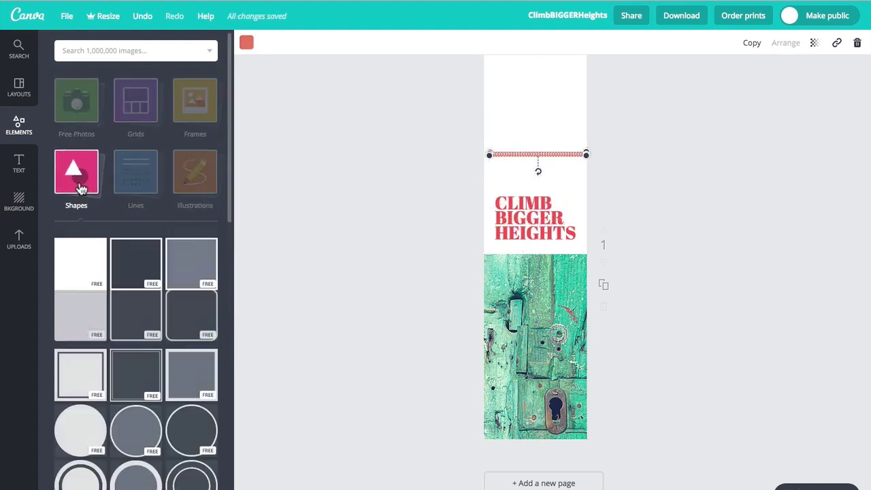
{"action": "left_click_drag", "start_coordinate": [134, 262], "coordinate": [562, 93]}
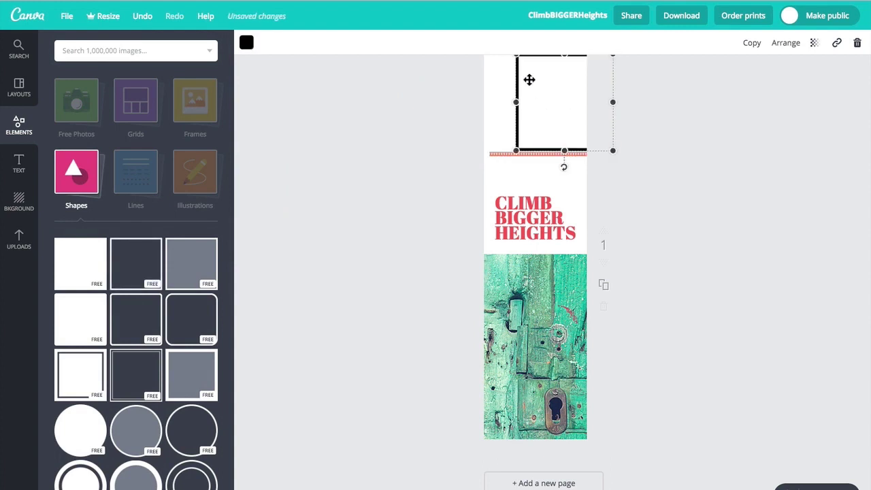
{"action": "mouse_move", "coordinate": [515, 152]}
{"action": "left_mouse_down"}
{"action": "mouse_move", "coordinate": [584, 81]}
{"action": "mouse_move", "coordinate": [508, 125]}
{"action": "left_mouse_up"}
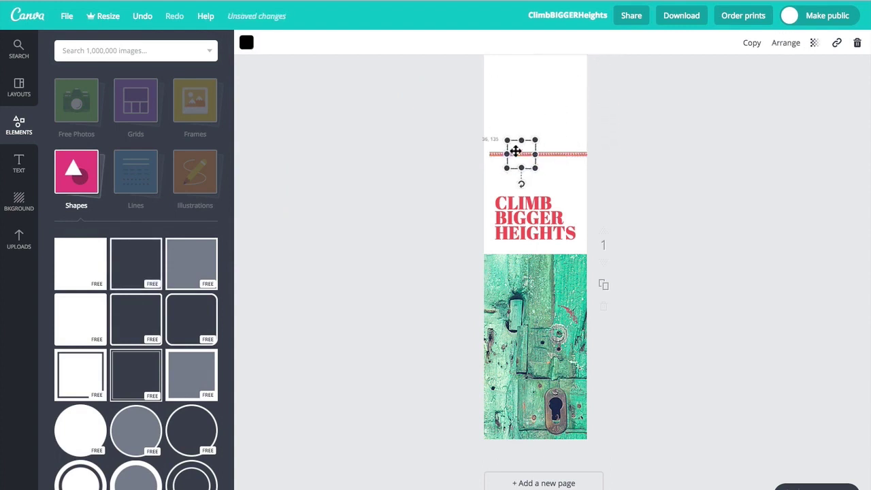
{"action": "left_click", "coordinate": [551, 116]}
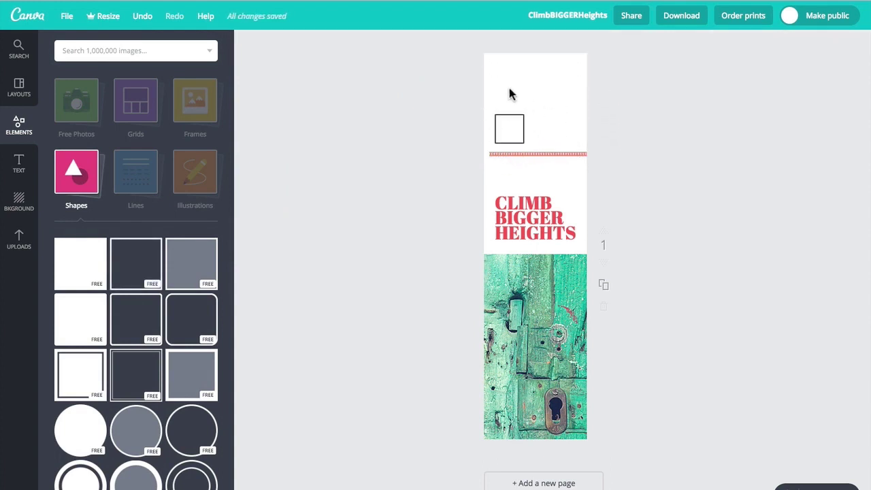
Save the banner, undo and redo the square's move, then download it as a JPG.
{"action": "left_click", "coordinate": [66, 17]}
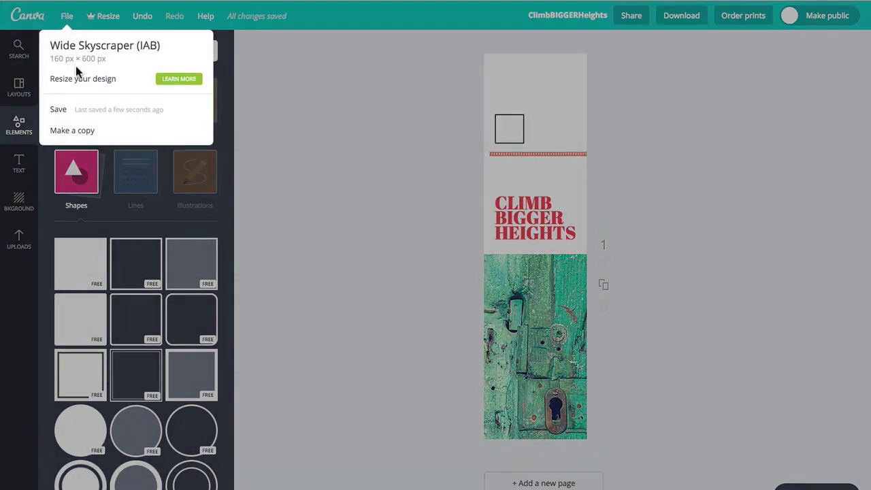
{"action": "left_click", "coordinate": [64, 110]}
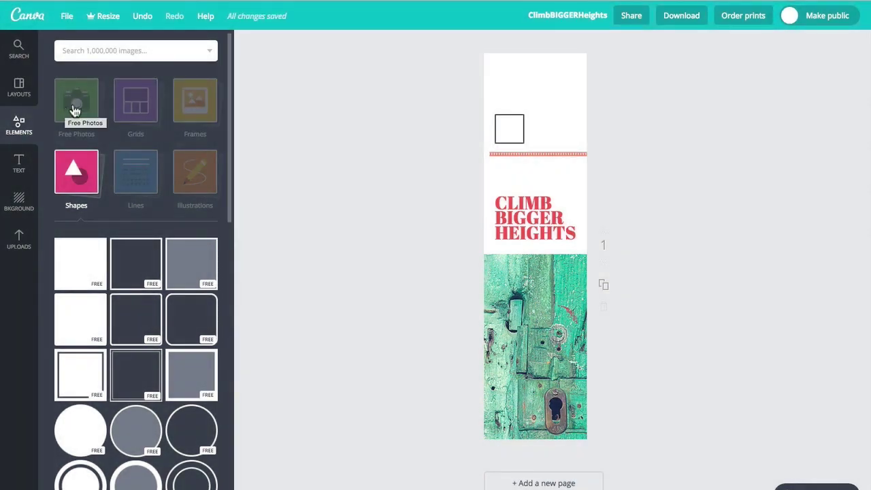
{"action": "left_click", "coordinate": [142, 19]}
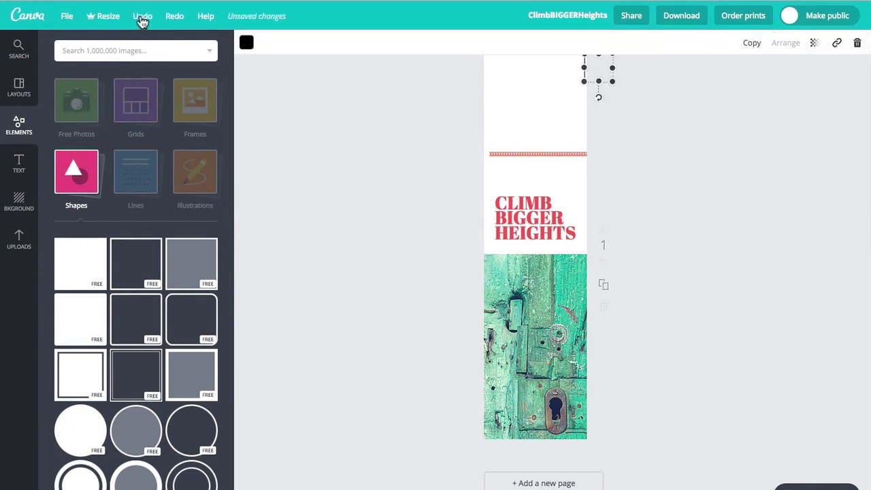
{"action": "left_click", "coordinate": [174, 18]}
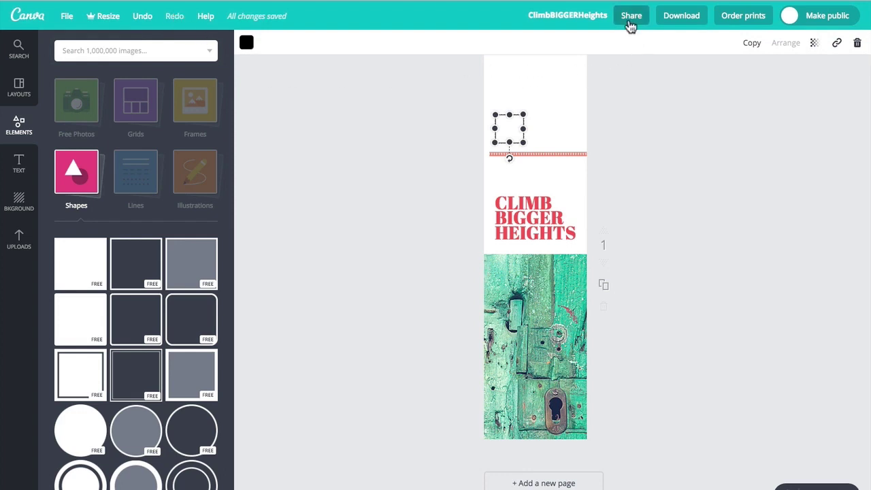
{"action": "left_click", "coordinate": [679, 23]}
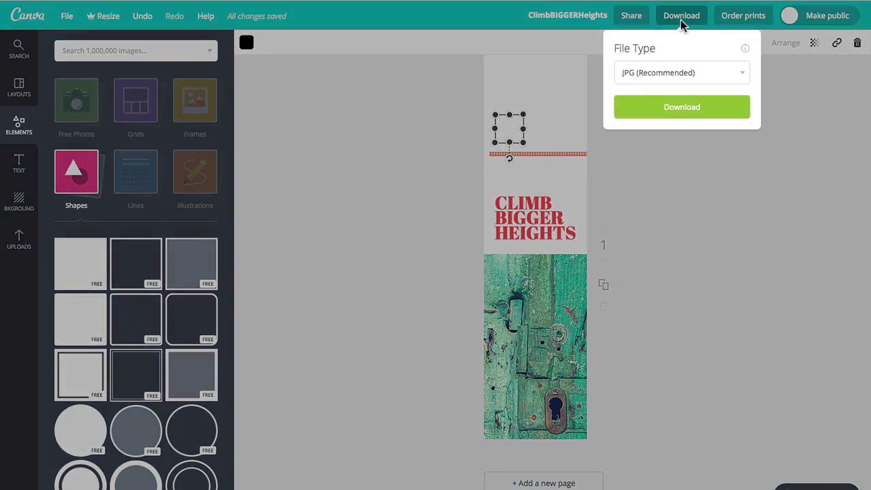
{"action": "left_click", "coordinate": [701, 114]}
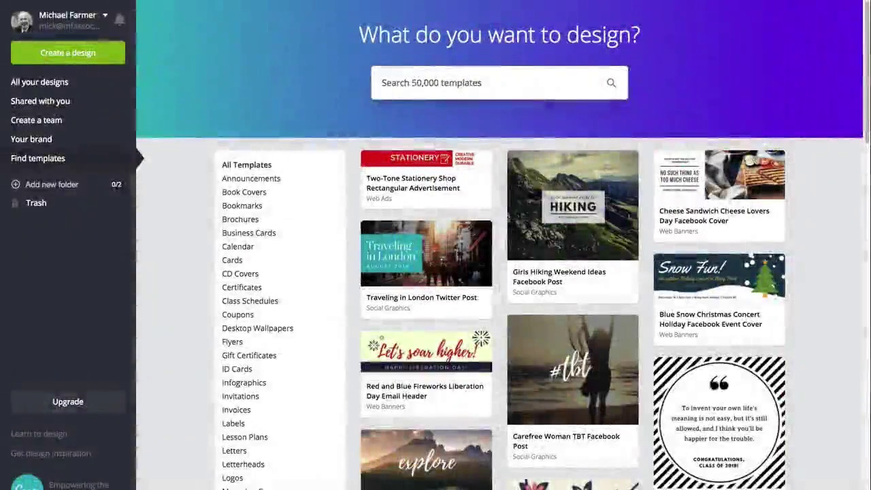
Create a new blank Book Cover design from the Blogging & eBooks category.
{"action": "left_click", "coordinate": [116, 63]}
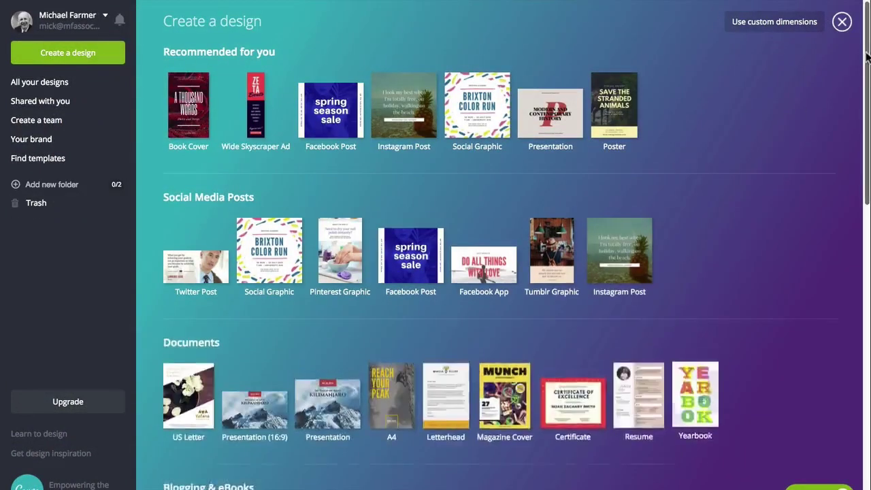
{"action": "left_click_drag", "start_coordinate": [868, 61], "coordinate": [861, 185]}
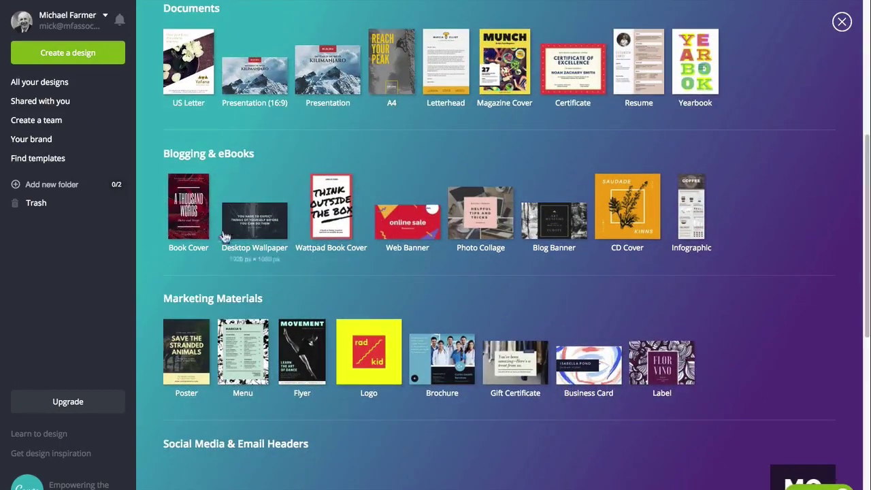
{"action": "left_click", "coordinate": [189, 208]}
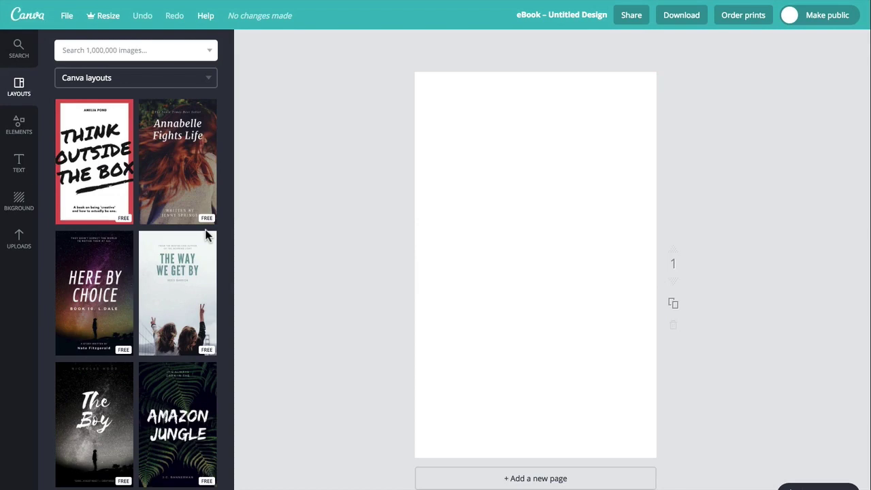
Try the Think Outside The Box and Here By Choice cover layouts, settling on The Way We Get By.
{"action": "left_click", "coordinate": [75, 216]}
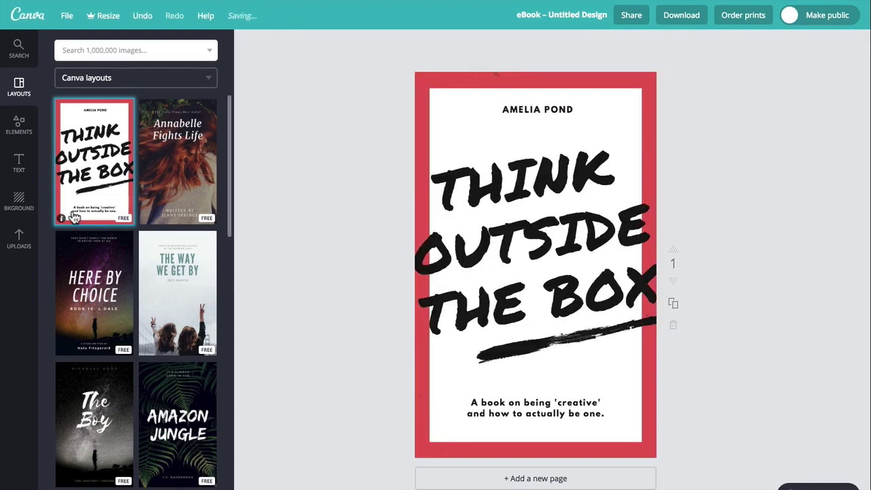
{"action": "left_click", "coordinate": [103, 264]}
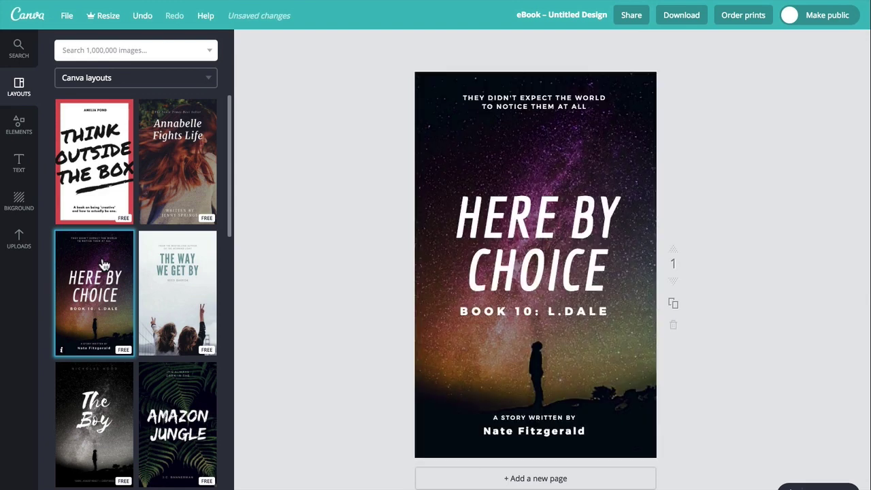
{"action": "left_click", "coordinate": [161, 294]}
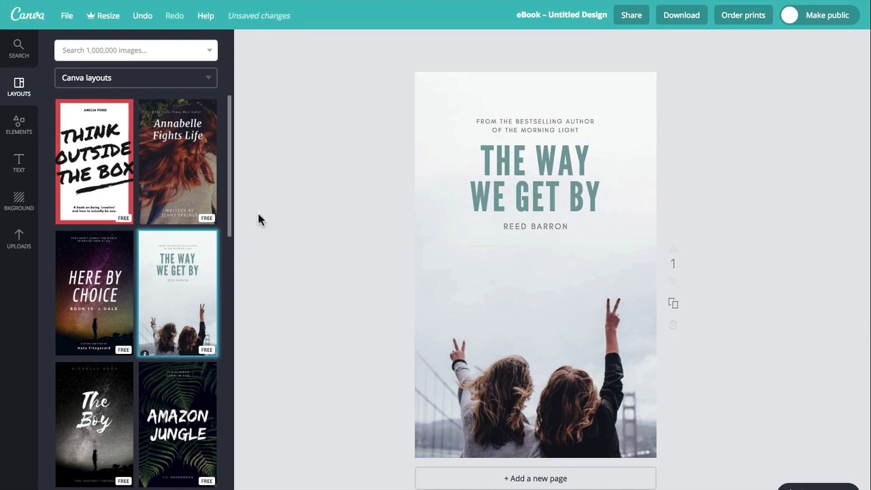
Restyle the cover title as purple Aleo at size 64.
{"action": "left_click", "coordinate": [528, 178]}
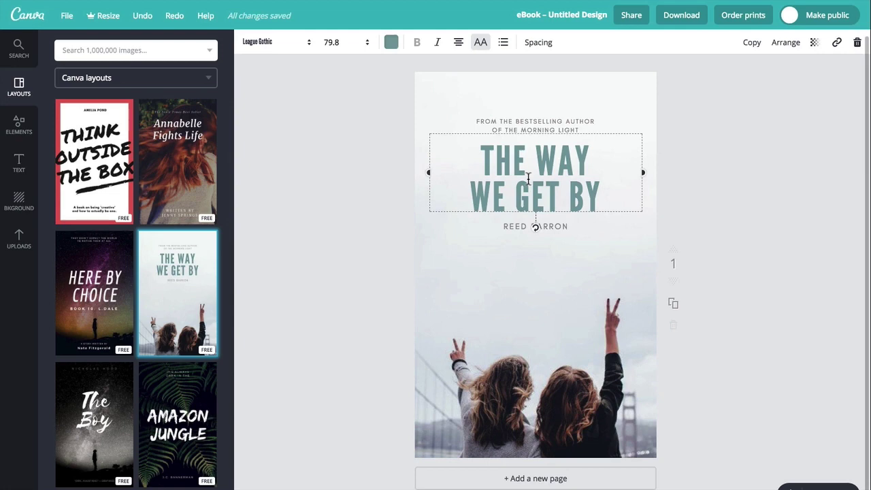
{"action": "left_click", "coordinate": [308, 43]}
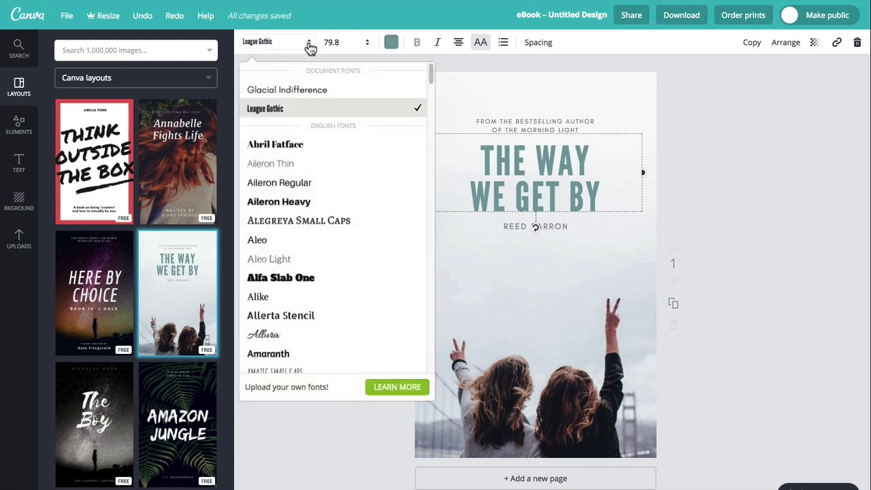
{"action": "left_click", "coordinate": [271, 240]}
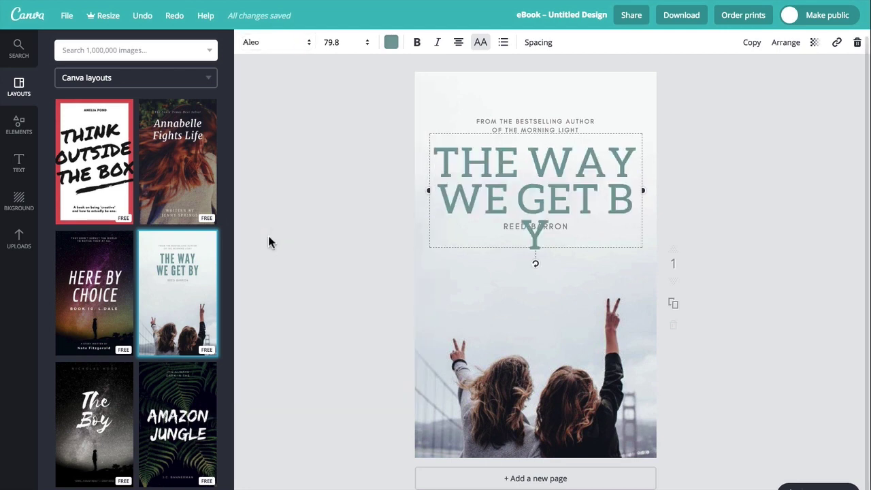
{"action": "left_click", "coordinate": [367, 42]}
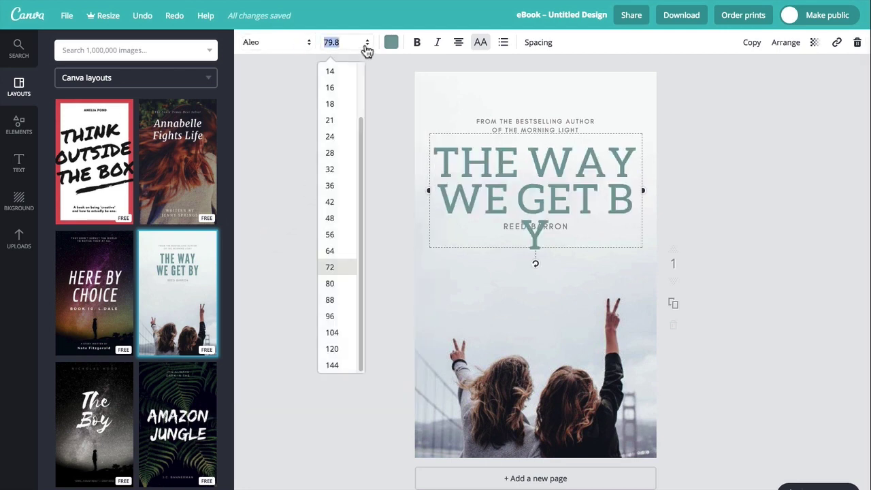
{"action": "left_click", "coordinate": [328, 251]}
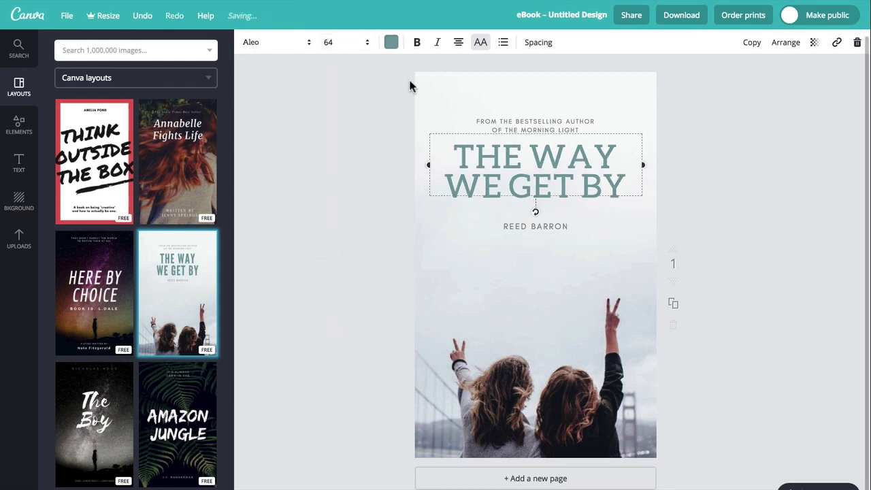
{"action": "left_click", "coordinate": [391, 42]}
{"action": "left_click", "coordinate": [469, 160]}
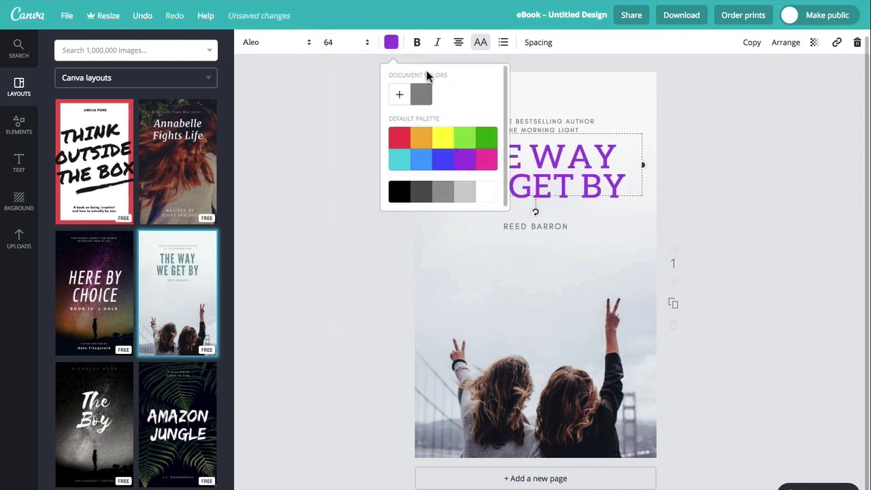
{"action": "left_click", "coordinate": [391, 42]}
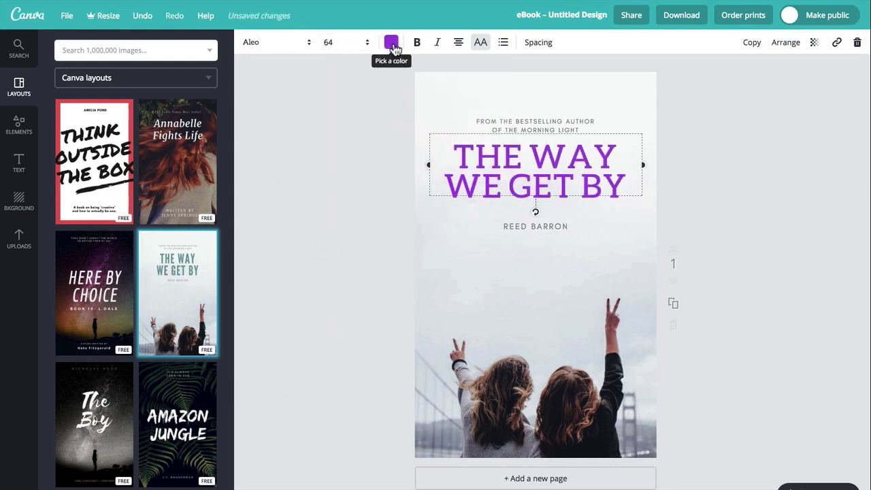
{"action": "left_click", "coordinate": [461, 264]}
{"action": "left_click", "coordinate": [461, 264]}
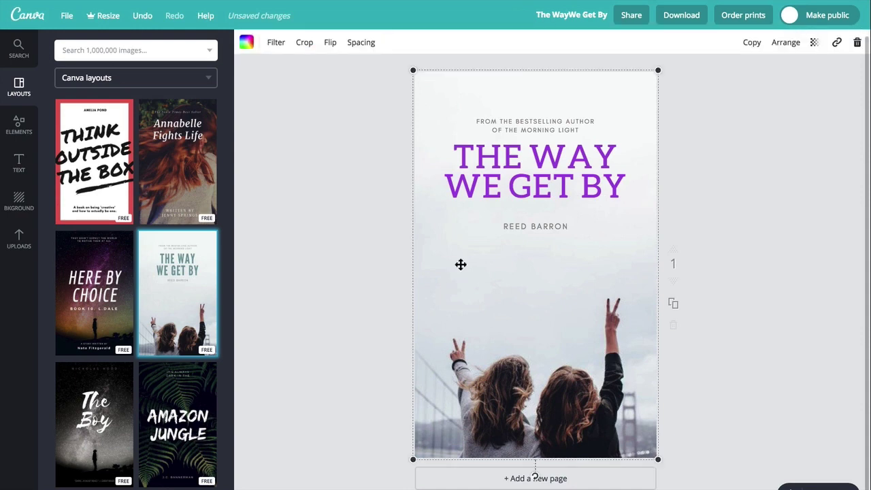
Shorten the background photo to leave a white bottom band, and recrop it to shift the girls left.
{"action": "left_click_drag", "start_coordinate": [413, 459], "coordinate": [423, 433]}
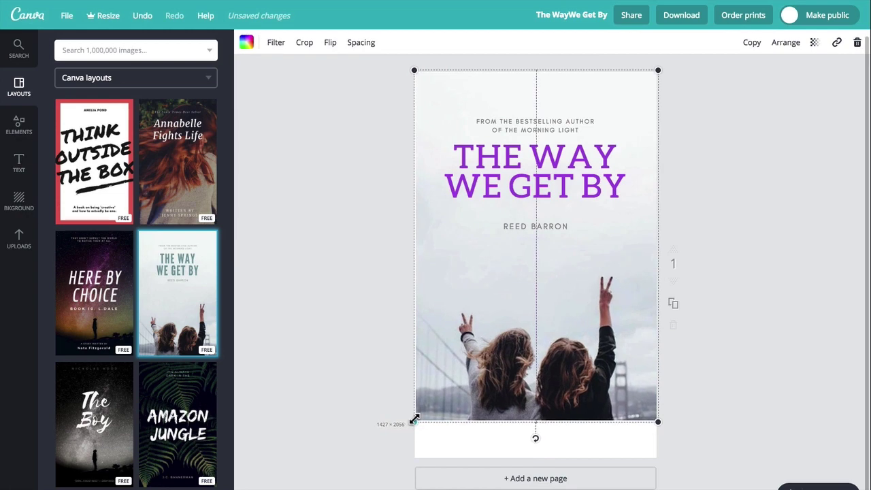
{"action": "left_click_drag", "start_coordinate": [423, 432], "coordinate": [414, 422]}
{"action": "double_click", "coordinate": [466, 355]}
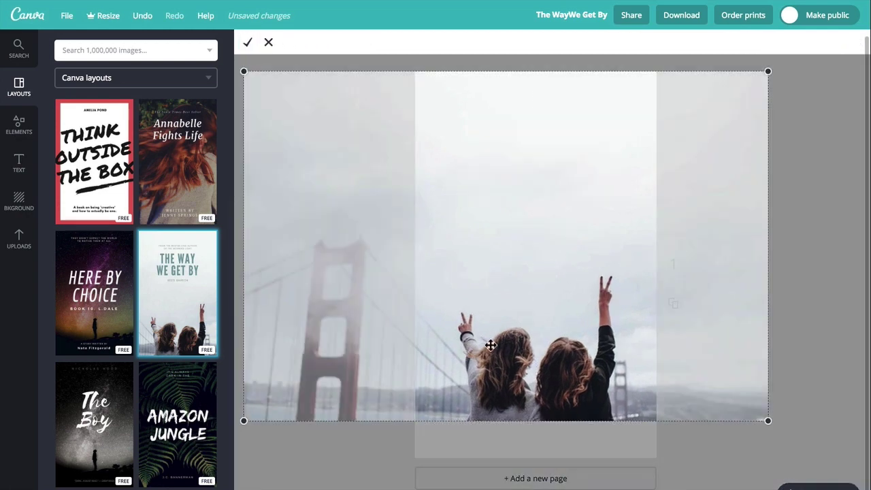
{"action": "left_click_drag", "start_coordinate": [490, 345], "coordinate": [459, 341]}
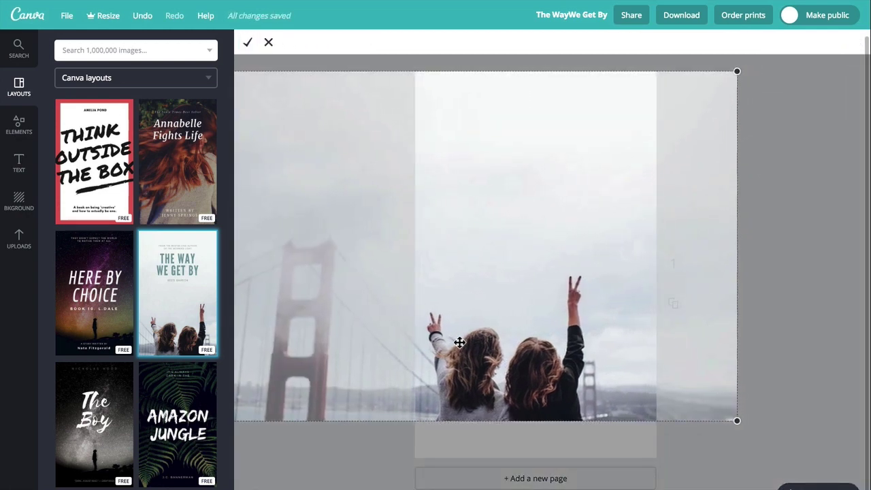
{"action": "left_click", "coordinate": [249, 43]}
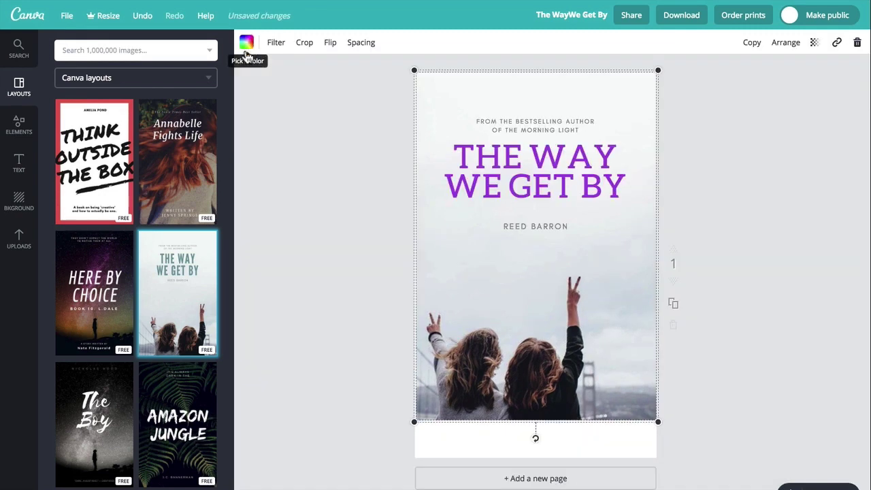
Upload the stone-door photo, use it as the cover background, and trim it down from the top.
{"action": "left_click", "coordinate": [19, 240]}
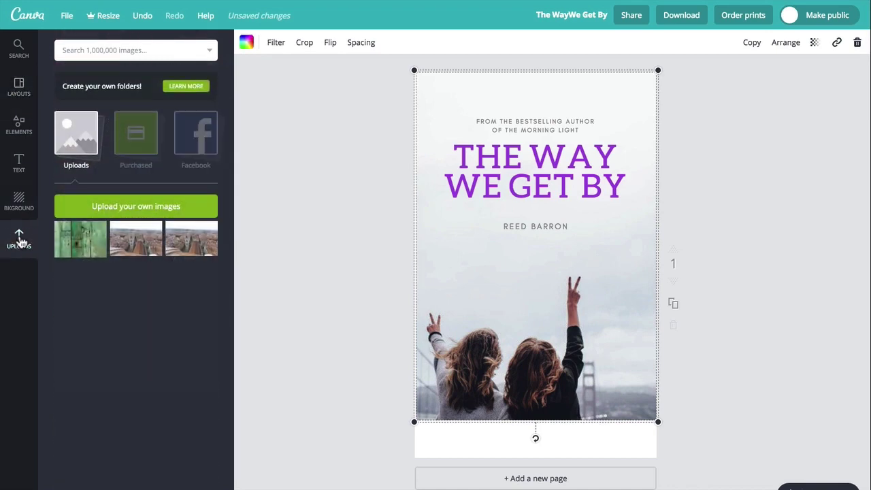
{"action": "left_click", "coordinate": [115, 214]}
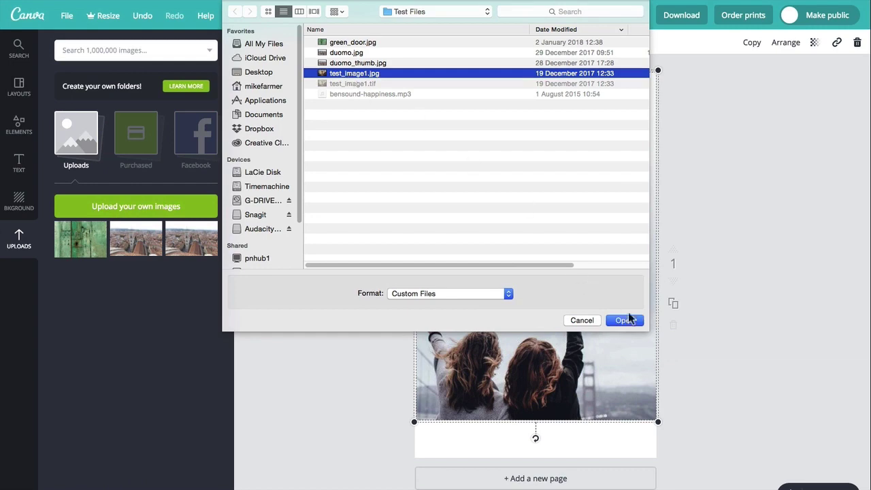
{"action": "left_click", "coordinate": [624, 319]}
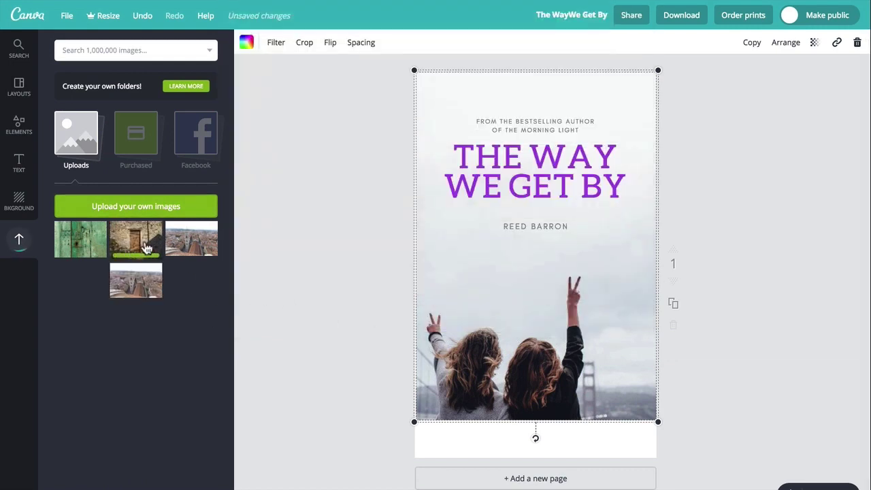
{"action": "mouse_move", "coordinate": [144, 245]}
{"action": "left_mouse_down"}
{"action": "mouse_move", "coordinate": [560, 291]}
{"action": "mouse_move", "coordinate": [540, 324]}
{"action": "left_mouse_up"}
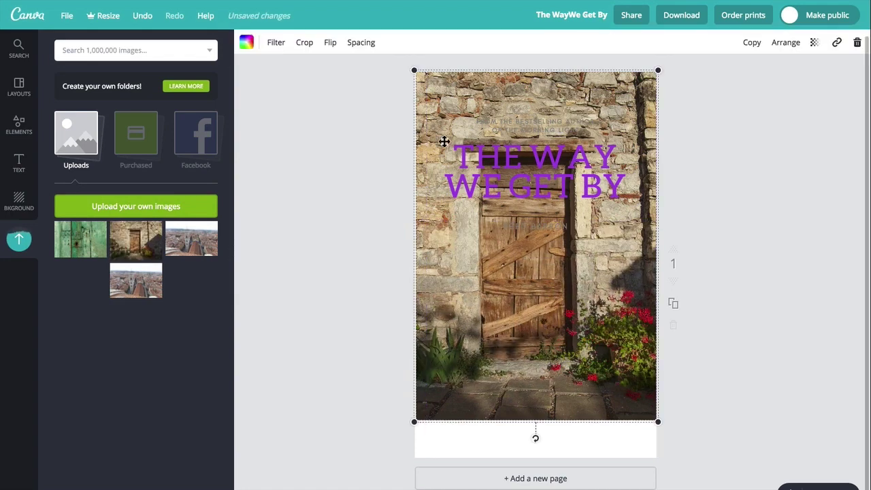
{"action": "left_click_drag", "start_coordinate": [413, 72], "coordinate": [414, 96]}
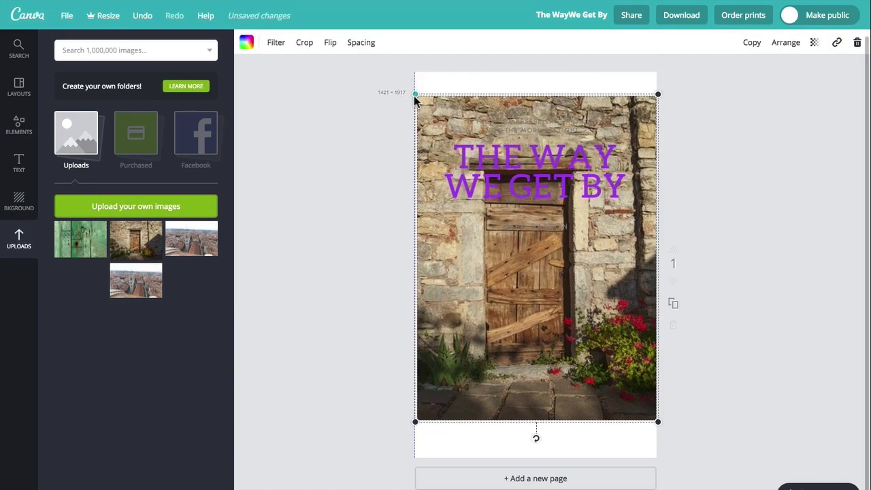
Place a thin line element in the white strip at the bottom of the cover.
{"action": "left_click", "coordinate": [19, 128]}
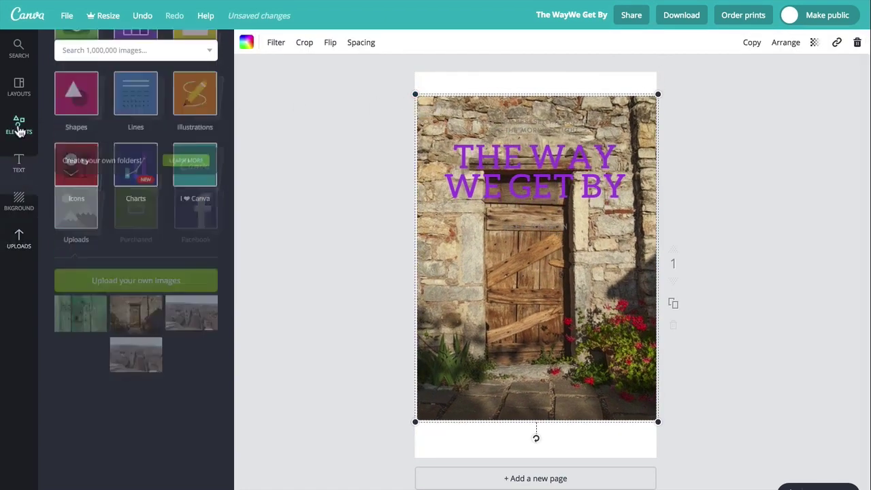
{"action": "left_click", "coordinate": [134, 178]}
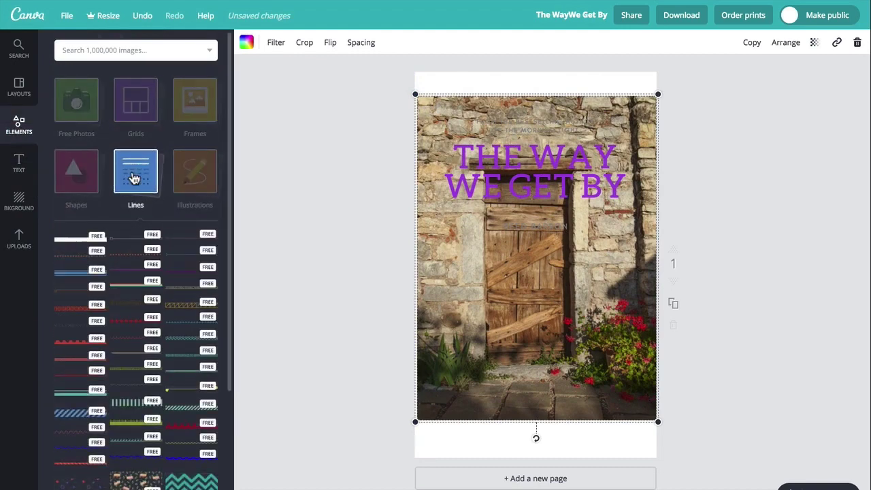
{"action": "mouse_move", "coordinate": [153, 238]}
{"action": "left_mouse_down"}
{"action": "mouse_move", "coordinate": [494, 441]}
{"action": "mouse_move", "coordinate": [494, 433]}
{"action": "left_mouse_up"}
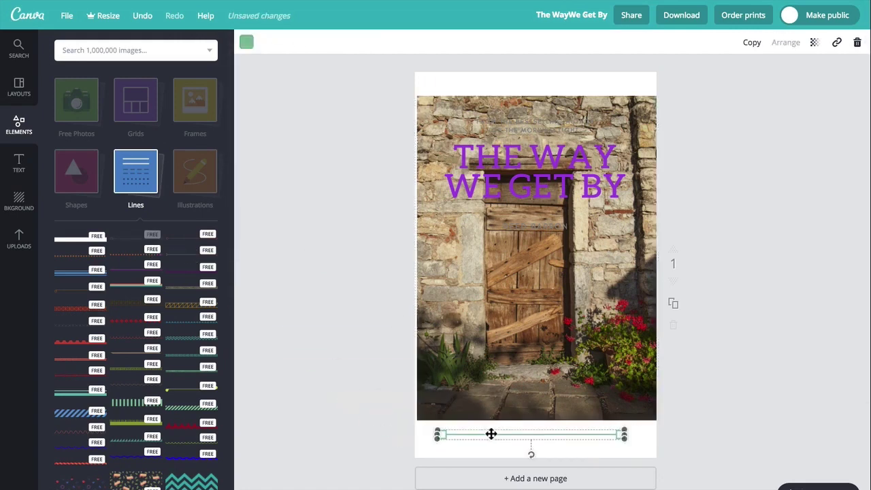
Drop the 'We are having a baby girl!' text template over the door and enlarge it.
{"action": "left_click", "coordinate": [19, 163]}
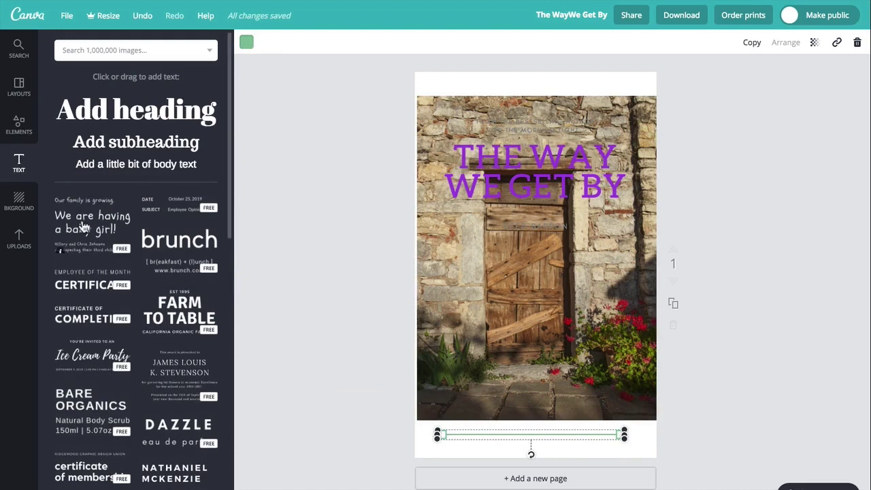
{"action": "left_click_drag", "start_coordinate": [82, 226], "coordinate": [516, 283]}
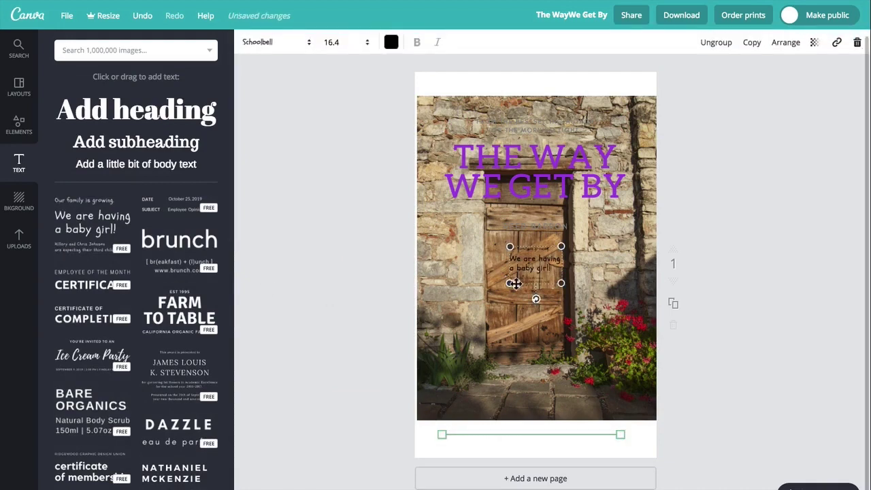
{"action": "left_click_drag", "start_coordinate": [510, 246], "coordinate": [461, 211]}
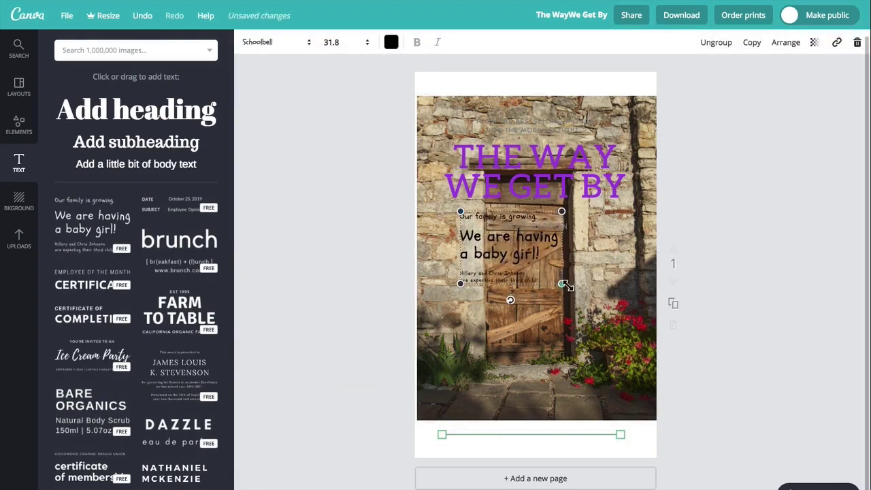
Enlarge the baby-girl text group and make its 'We are having a baby girl!' line white.
{"action": "left_click_drag", "start_coordinate": [562, 284], "coordinate": [610, 318]}
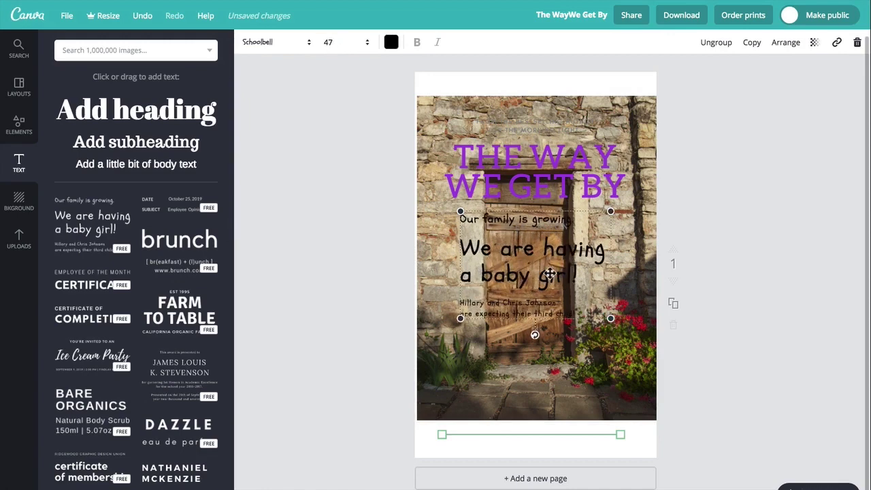
{"action": "left_click", "coordinate": [550, 273]}
{"action": "left_click", "coordinate": [391, 42]}
{"action": "left_click", "coordinate": [486, 193]}
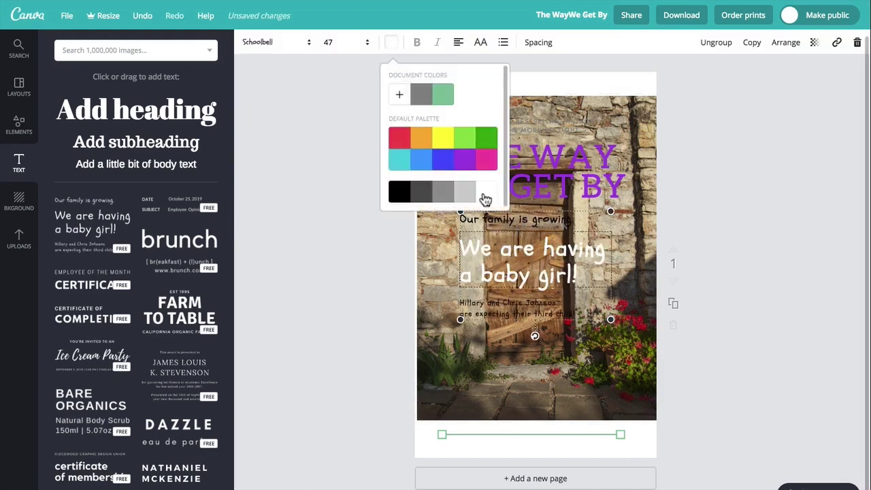
{"action": "left_click", "coordinate": [391, 43]}
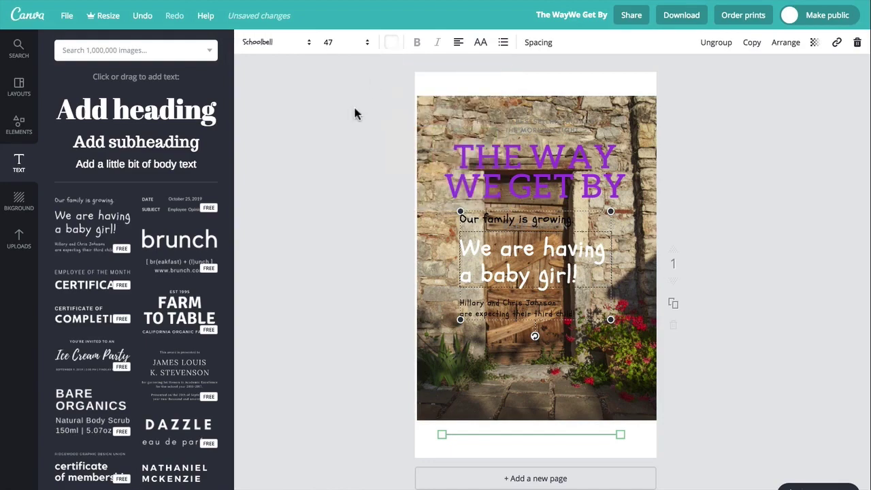
{"action": "left_click", "coordinate": [65, 16]}
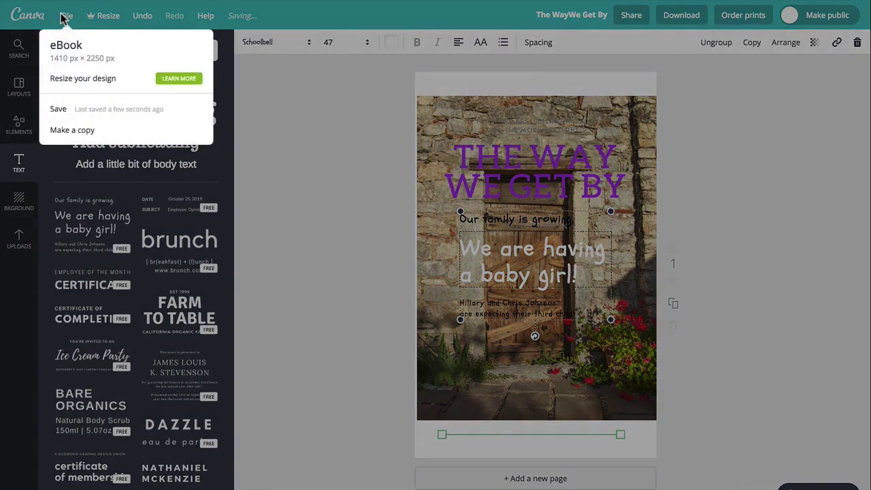
Save the eBook cover design from the File menu.
{"action": "left_click", "coordinate": [59, 109]}
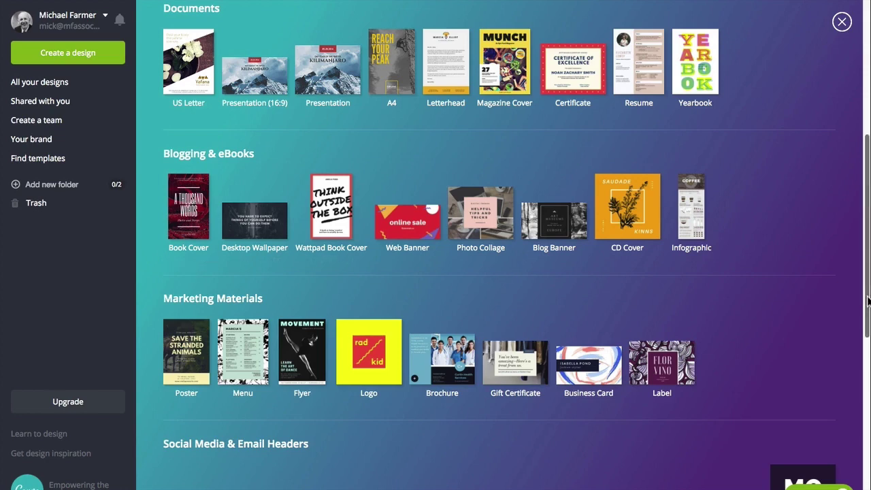
Create a blank design with custom dimensions of 500 px wide by 900 px high.
{"action": "left_click_drag", "start_coordinate": [868, 299], "coordinate": [869, 149]}
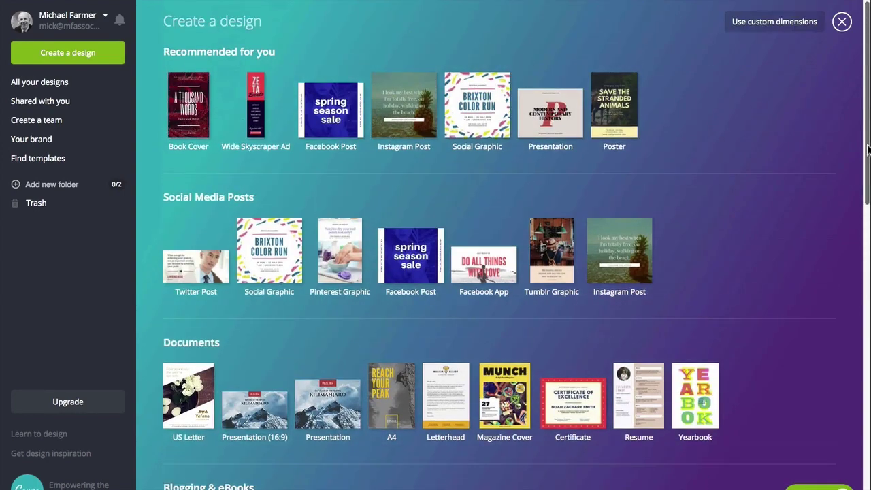
{"action": "left_click", "coordinate": [776, 23]}
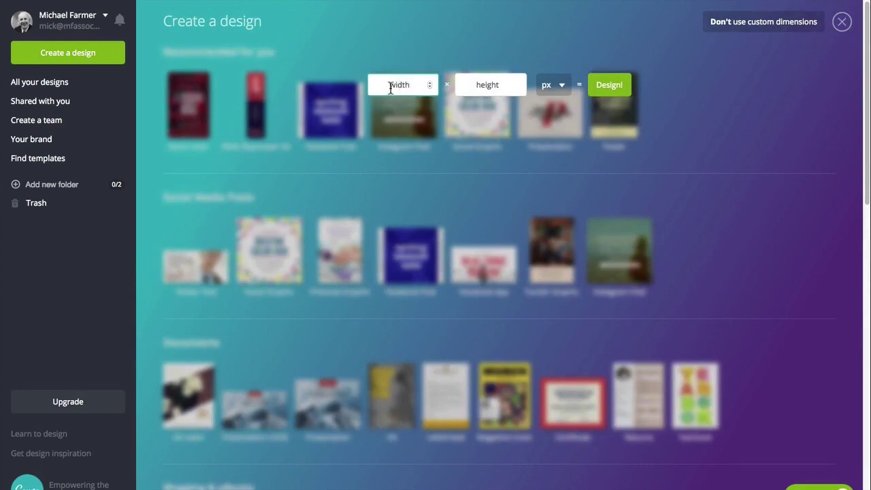
{"action": "type", "text": "500"}
{"action": "left_click", "coordinate": [487, 85]}
{"action": "type", "text": "900"}
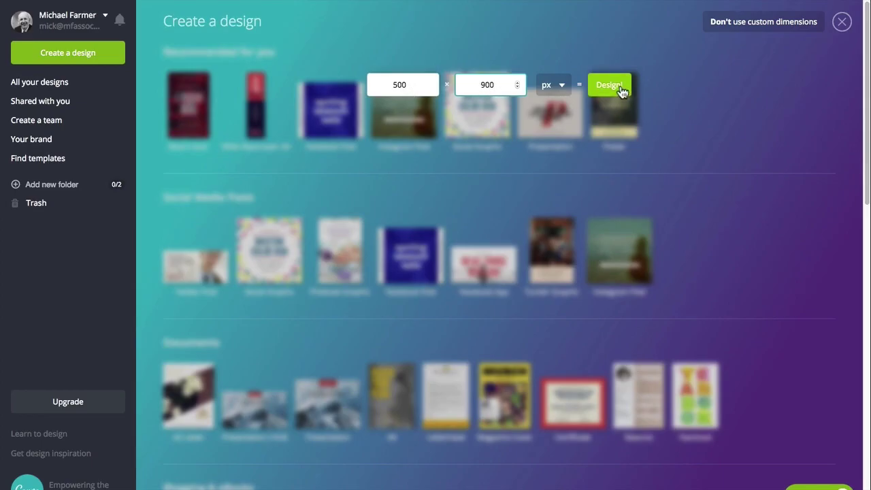
{"action": "left_click", "coordinate": [621, 85]}
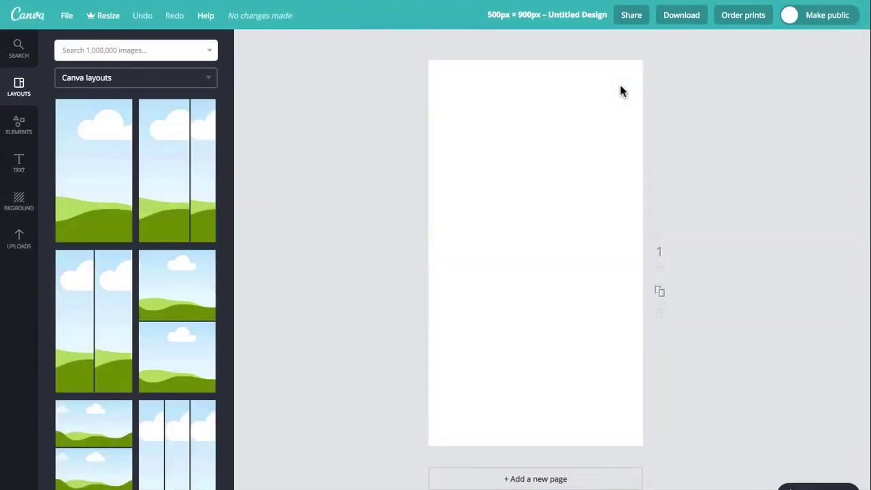
Try the full-page sky-and-hills and stacked two-panel layouts, settling on the two-column layout.
{"action": "left_click", "coordinate": [80, 179]}
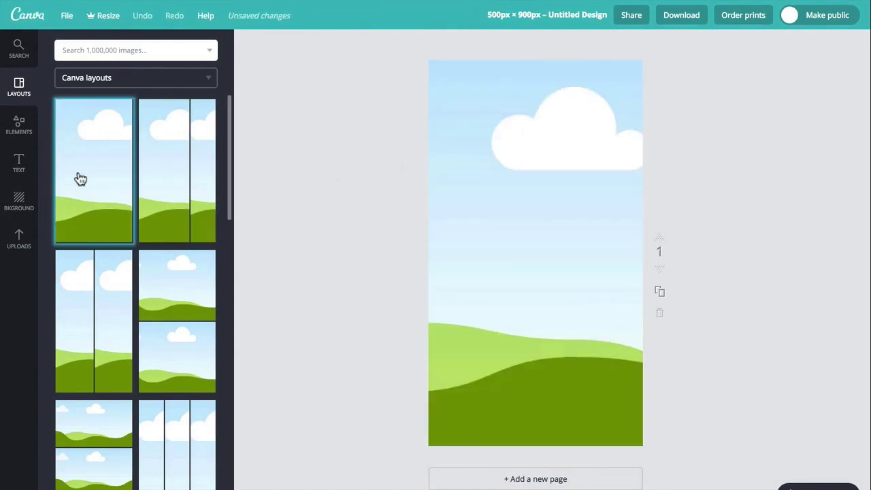
{"action": "left_click", "coordinate": [156, 288]}
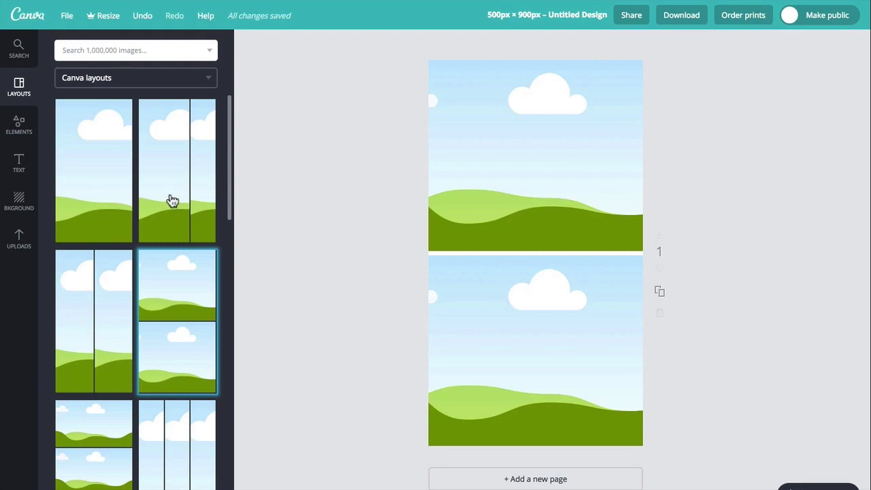
{"action": "left_click", "coordinate": [172, 200]}
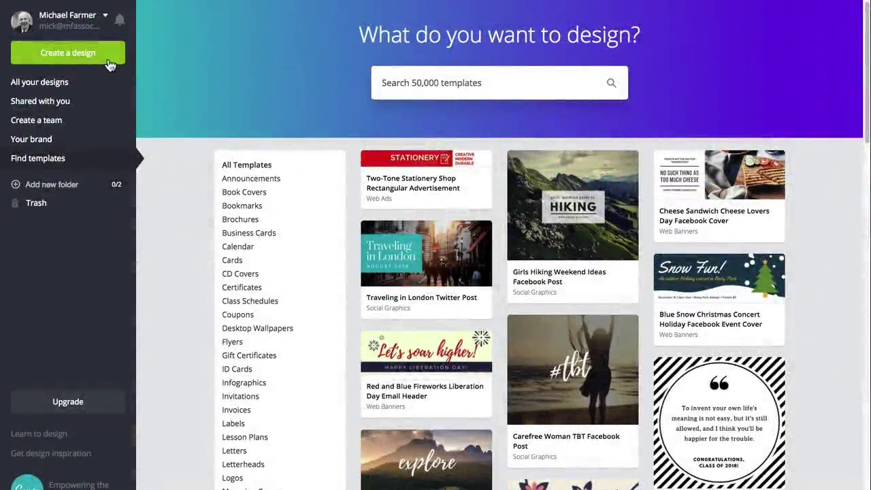
Open a blank 940 × 788 px Facebook Post design from the design types.
{"action": "left_click", "coordinate": [109, 64]}
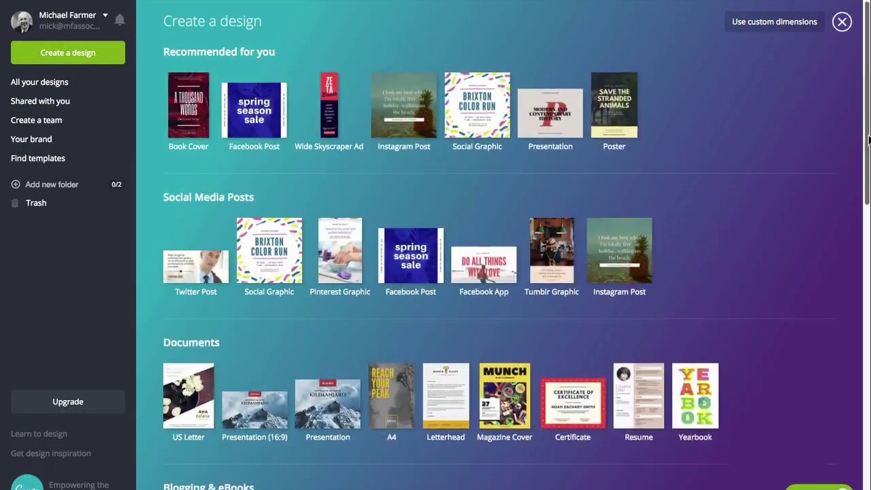
{"action": "left_click_drag", "start_coordinate": [867, 140], "coordinate": [867, 185]}
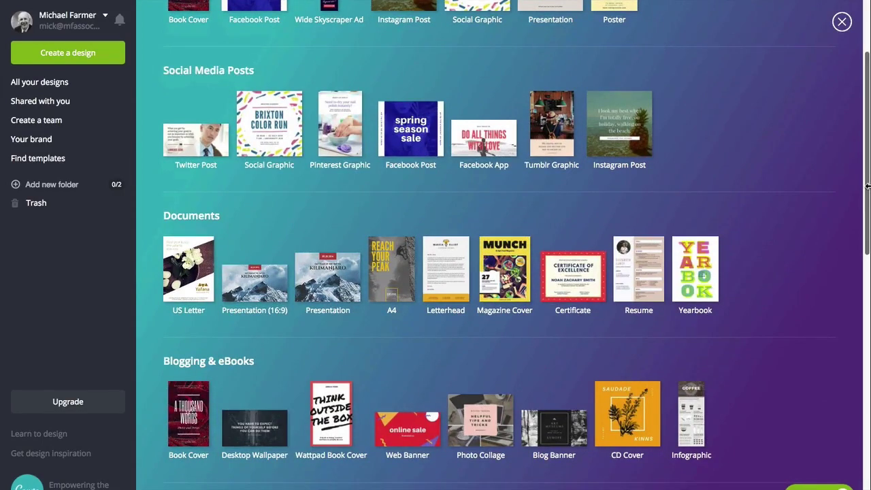
{"action": "left_click", "coordinate": [421, 156]}
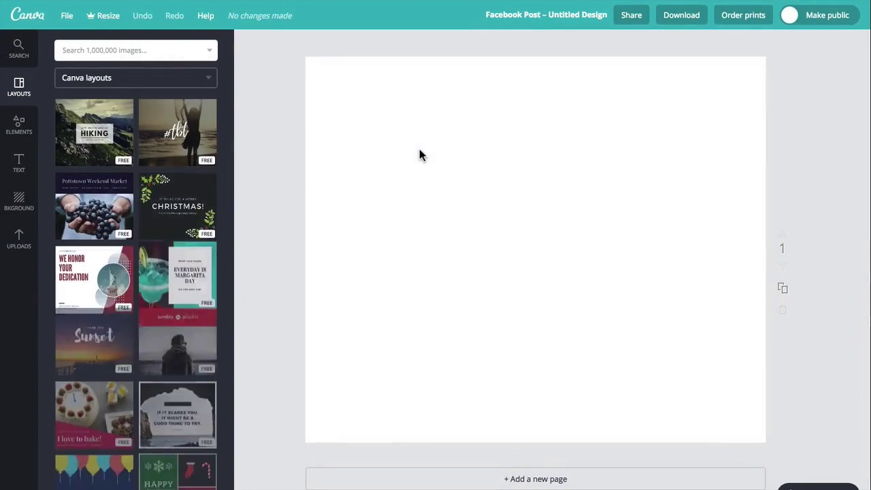
Try the Hiking and #tbt layouts, then settle on the red 'sunday playlist' layout.
{"action": "left_click", "coordinate": [123, 119]}
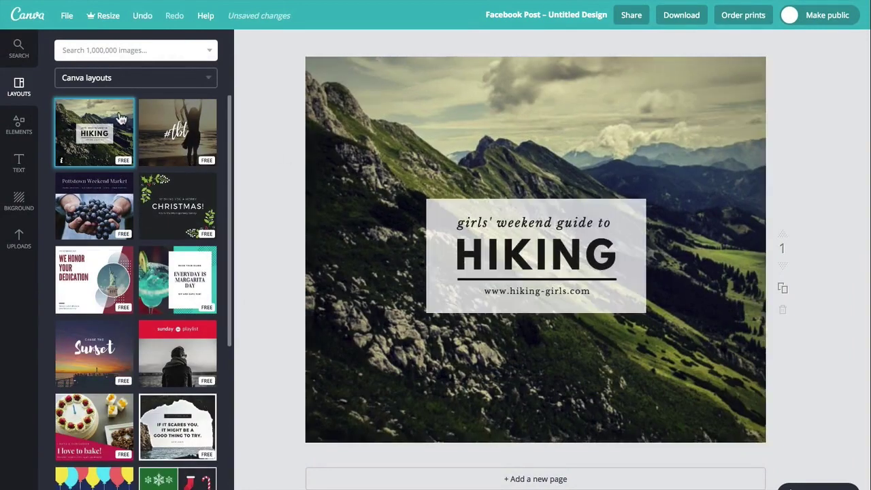
{"action": "left_click", "coordinate": [162, 119]}
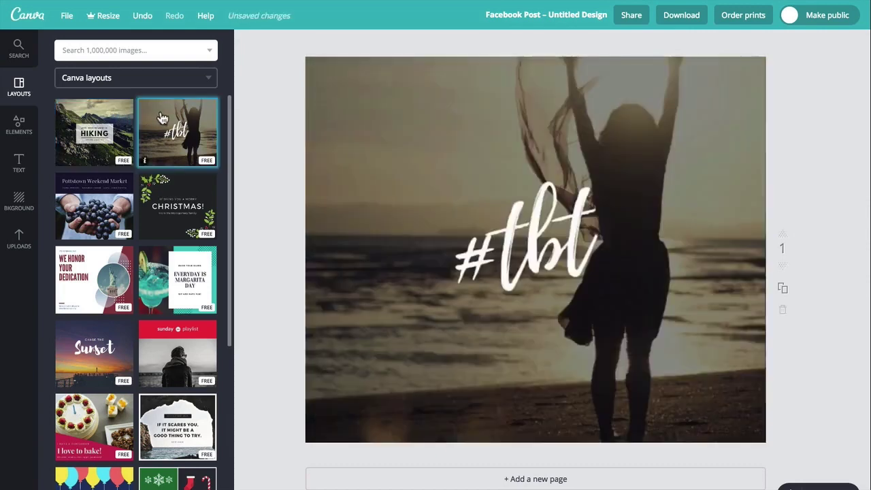
{"action": "left_click", "coordinate": [202, 343]}
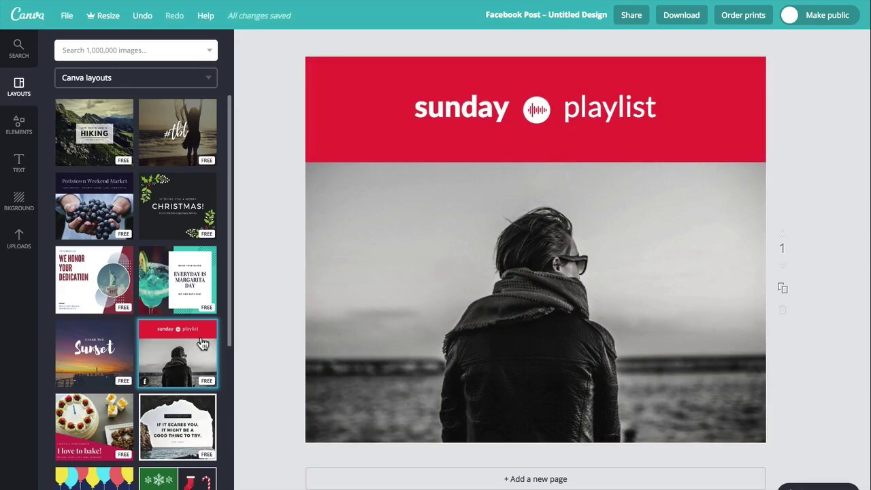
Set the word 'sunday' in Abril Fatface.
{"action": "left_click", "coordinate": [477, 114]}
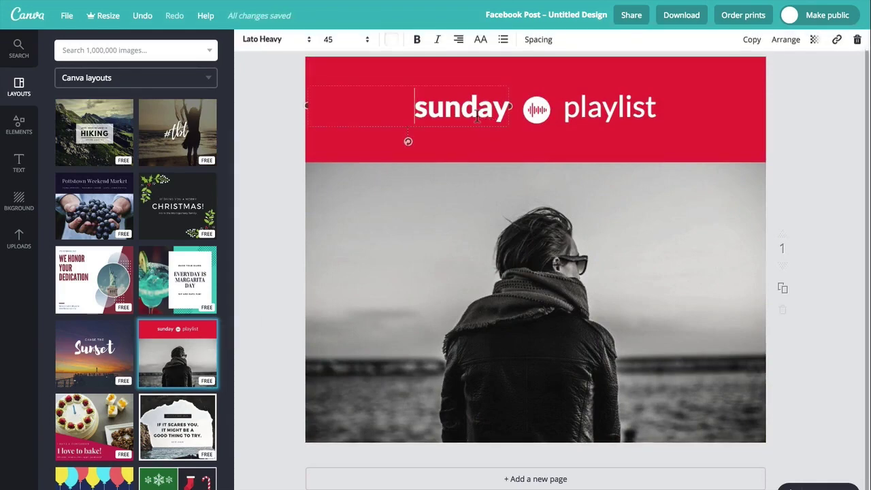
{"action": "left_click", "coordinate": [309, 43]}
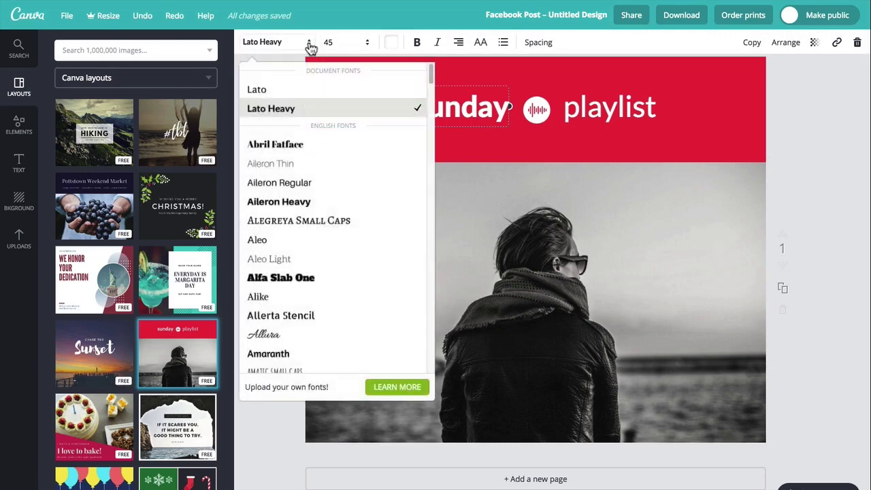
{"action": "left_click", "coordinate": [286, 144]}
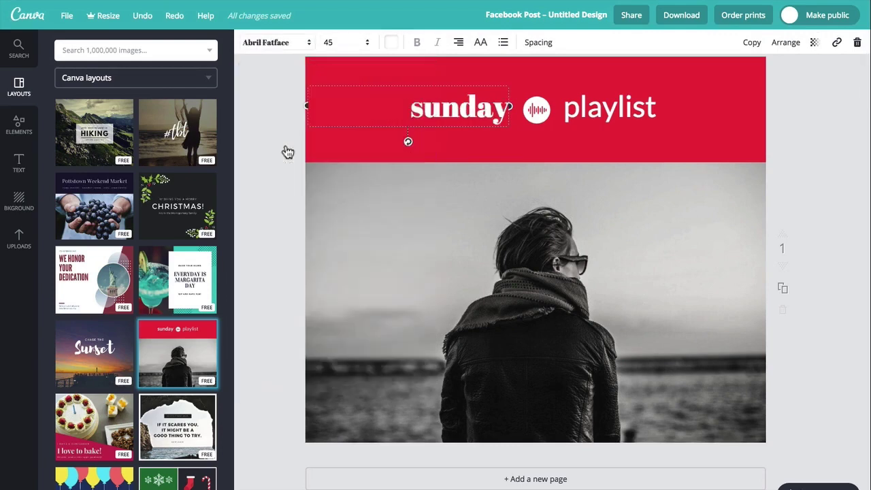
Make 'playlist' yellow Aleo Light at size 36.
{"action": "left_click", "coordinate": [606, 113]}
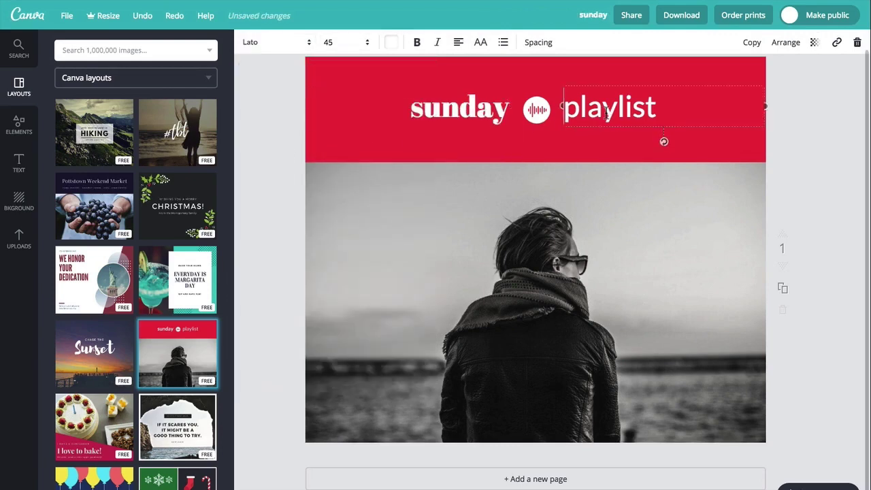
{"action": "left_click", "coordinate": [300, 47]}
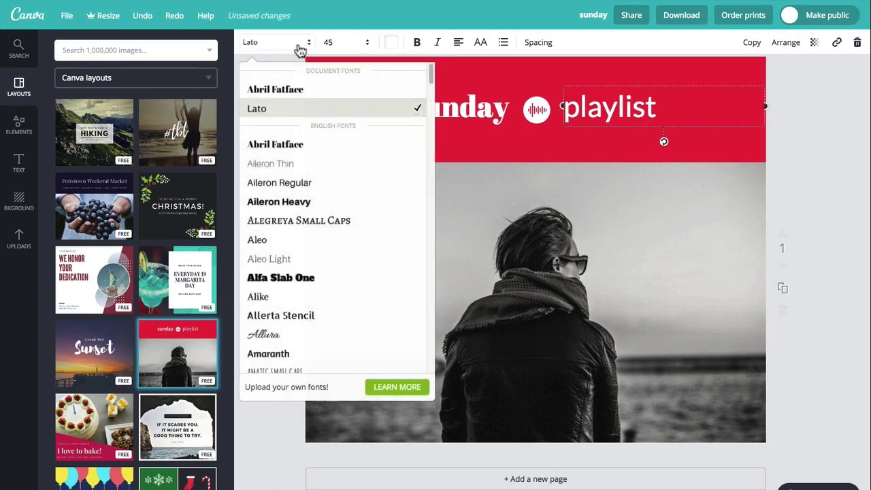
{"action": "left_click", "coordinate": [301, 259]}
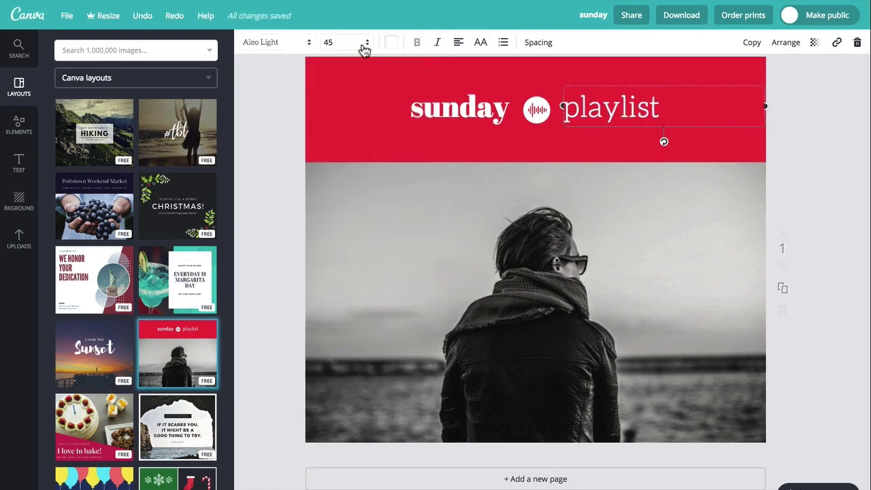
{"action": "left_click", "coordinate": [364, 45]}
{"action": "left_click", "coordinate": [330, 211]}
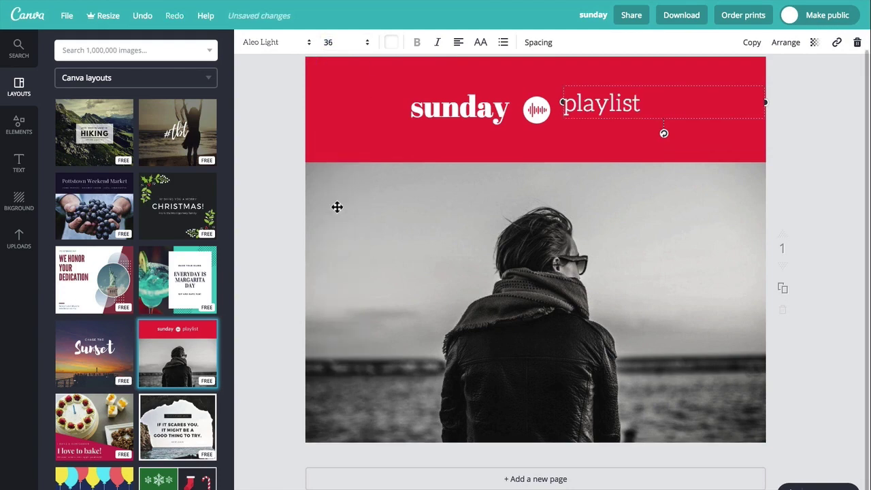
{"action": "left_click", "coordinate": [392, 44]}
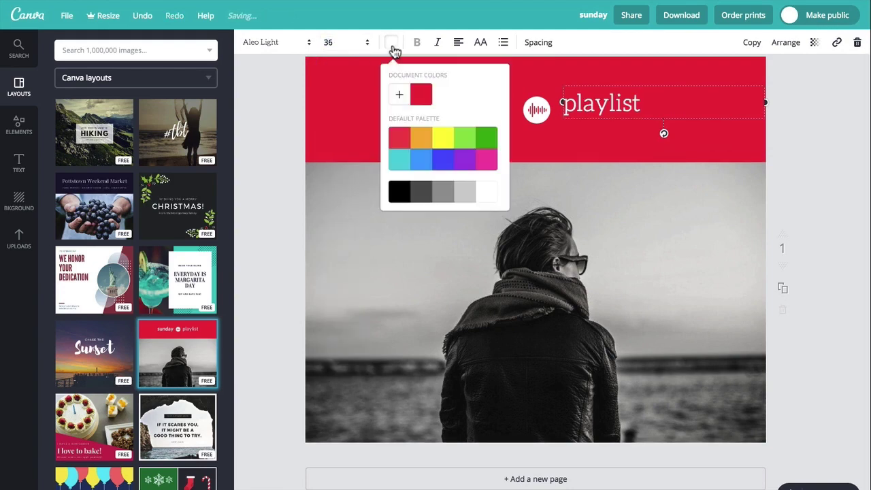
{"action": "left_click", "coordinate": [442, 137]}
{"action": "left_click", "coordinate": [393, 45]}
{"action": "left_click", "coordinate": [476, 287]}
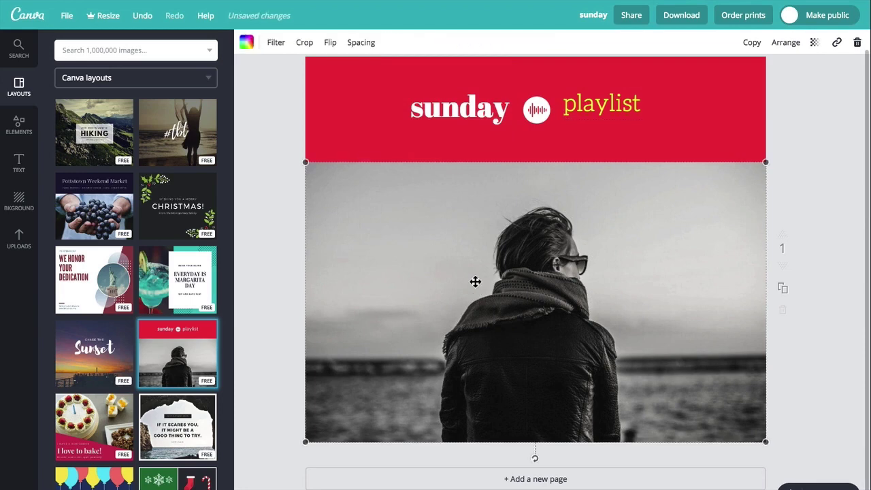
Slightly resize the black-and-white photo, then upload test_image1.jpg and place the door photo on the design.
{"action": "mouse_move", "coordinate": [315, 430]}
{"action": "left_mouse_down"}
{"action": "mouse_move", "coordinate": [325, 425]}
{"action": "mouse_move", "coordinate": [309, 434]}
{"action": "left_mouse_up"}
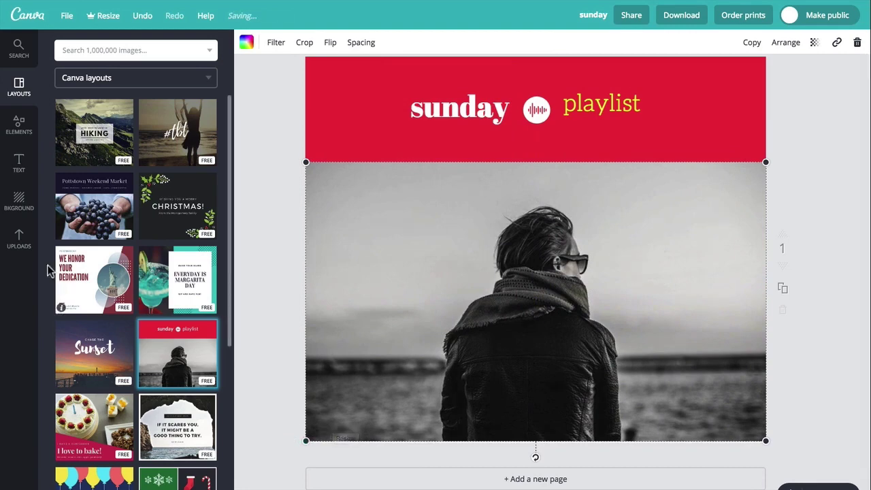
{"action": "left_click", "coordinate": [26, 247]}
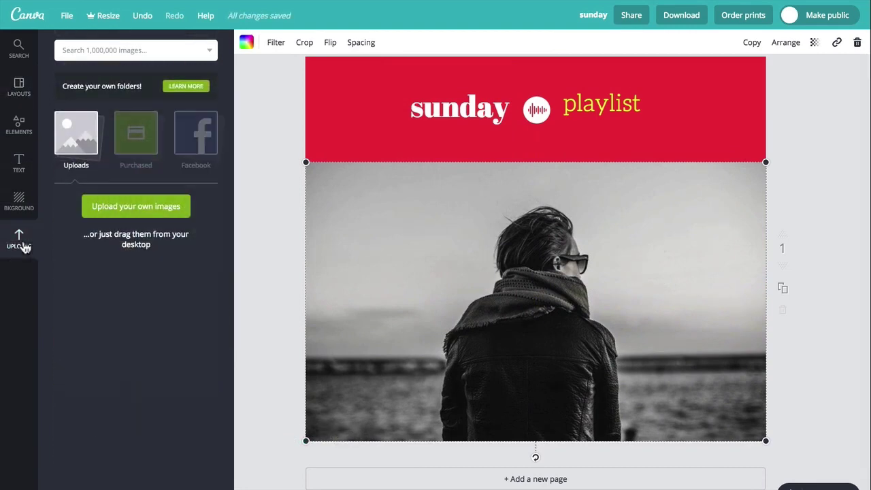
{"action": "left_click", "coordinate": [132, 208]}
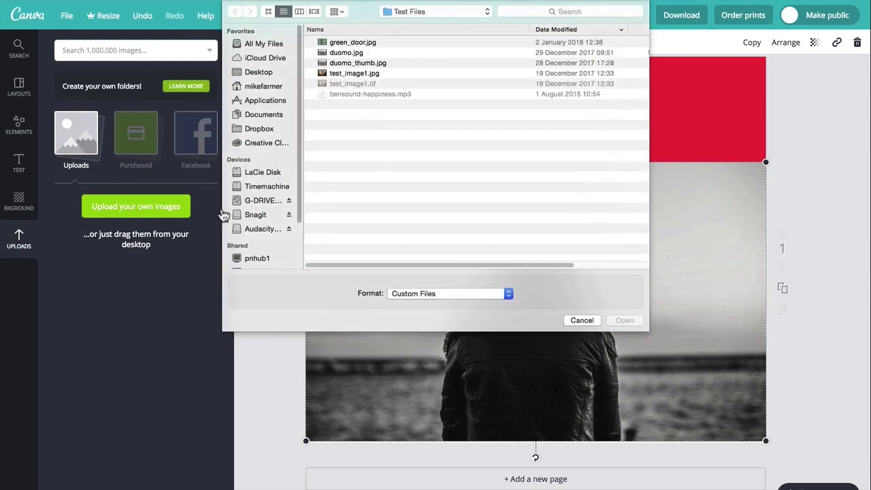
{"action": "left_click", "coordinate": [366, 75]}
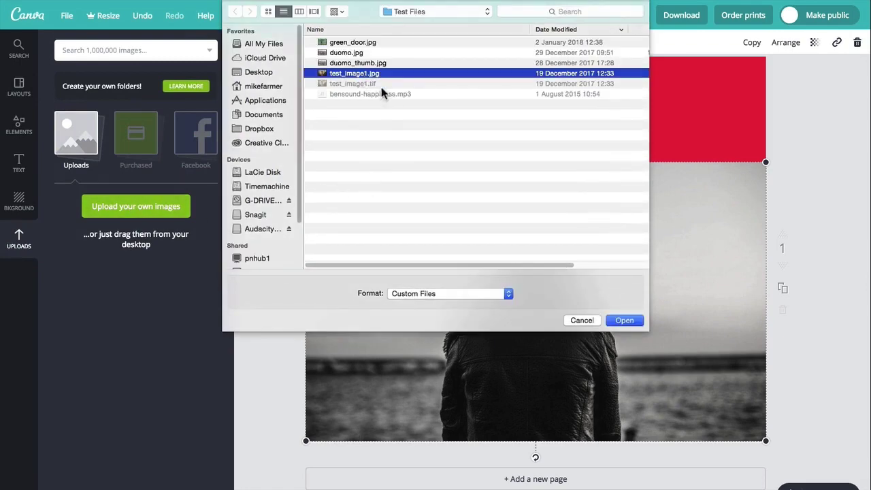
{"action": "left_click", "coordinate": [624, 320]}
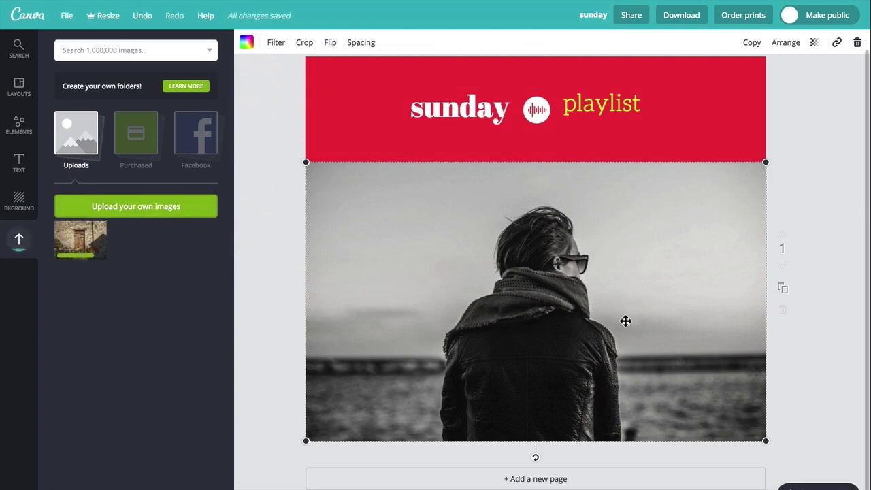
{"action": "left_click", "coordinate": [89, 235]}
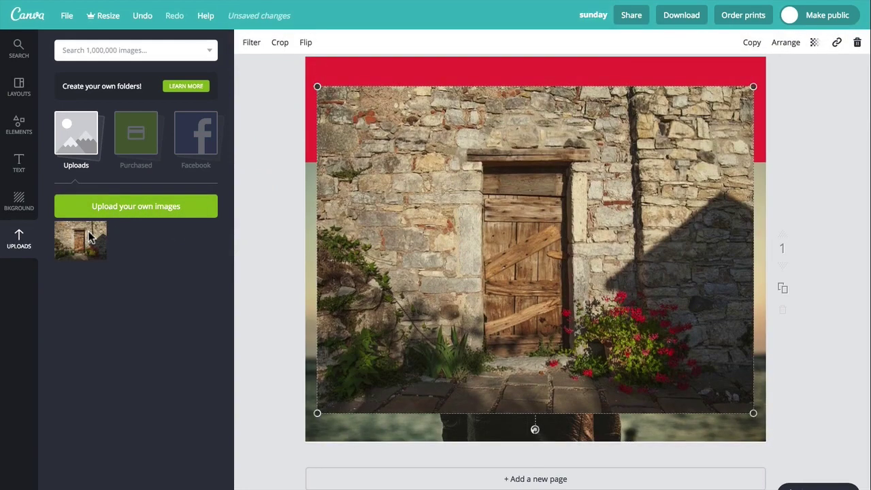
Delete the black-and-white photo and resize the door photo to sit just below the red band.
{"action": "left_click", "coordinate": [395, 429]}
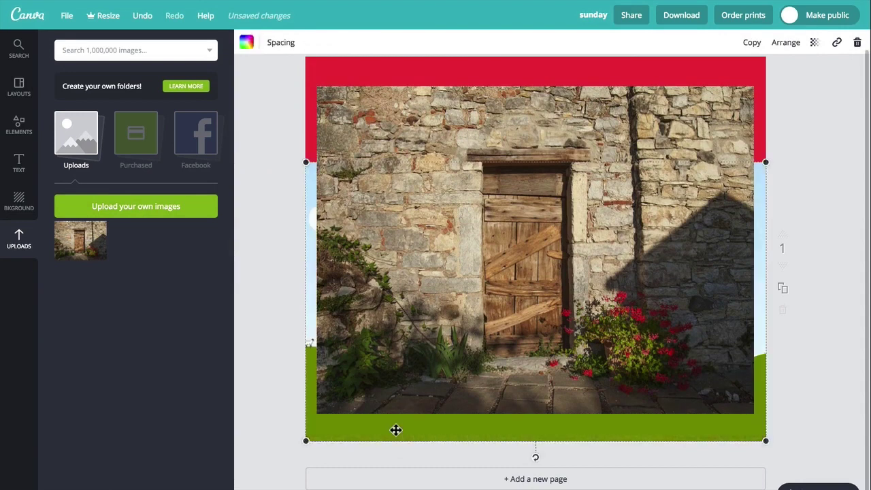
{"action": "key", "text": "Delete"}
{"action": "left_click_drag", "start_coordinate": [416, 294], "coordinate": [408, 371]}
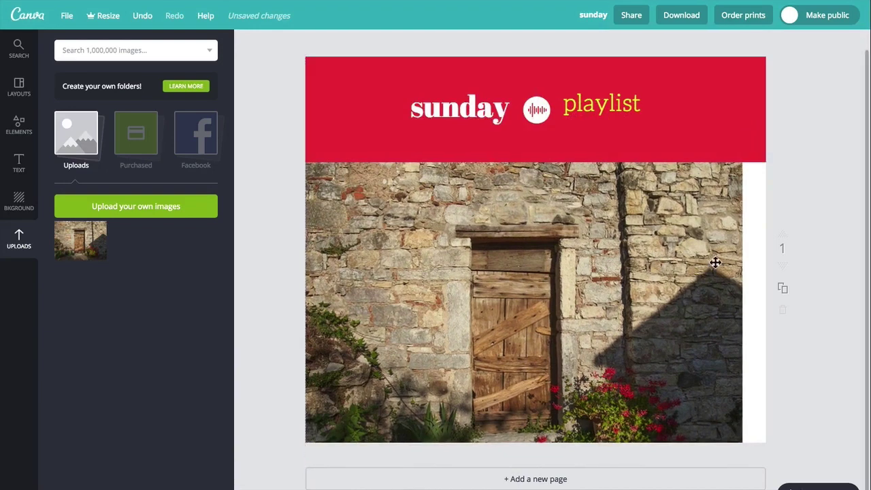
{"action": "left_click", "coordinate": [604, 296]}
{"action": "left_click_drag", "start_coordinate": [741, 163], "coordinate": [767, 144]}
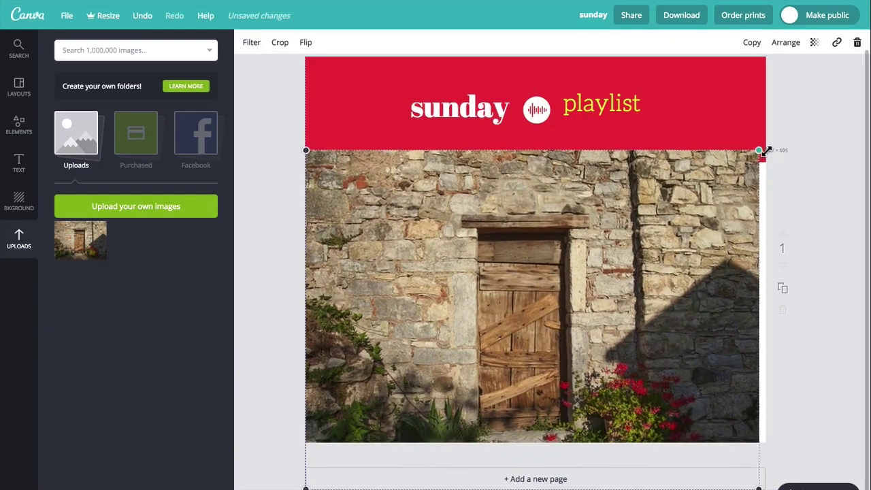
{"action": "mouse_move", "coordinate": [322, 150]}
{"action": "left_mouse_down"}
{"action": "mouse_move", "coordinate": [322, 168]}
{"action": "mouse_move", "coordinate": [355, 199]}
{"action": "left_mouse_up"}
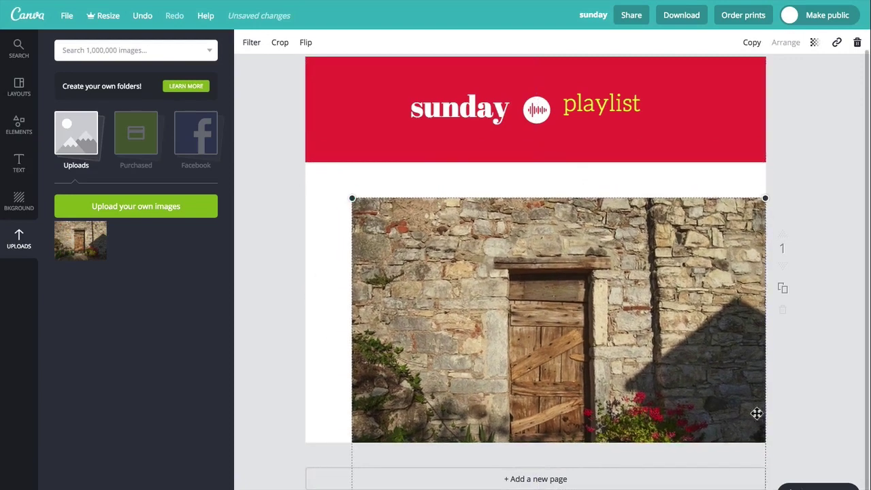
{"action": "left_click_drag", "start_coordinate": [765, 488], "coordinate": [715, 465]}
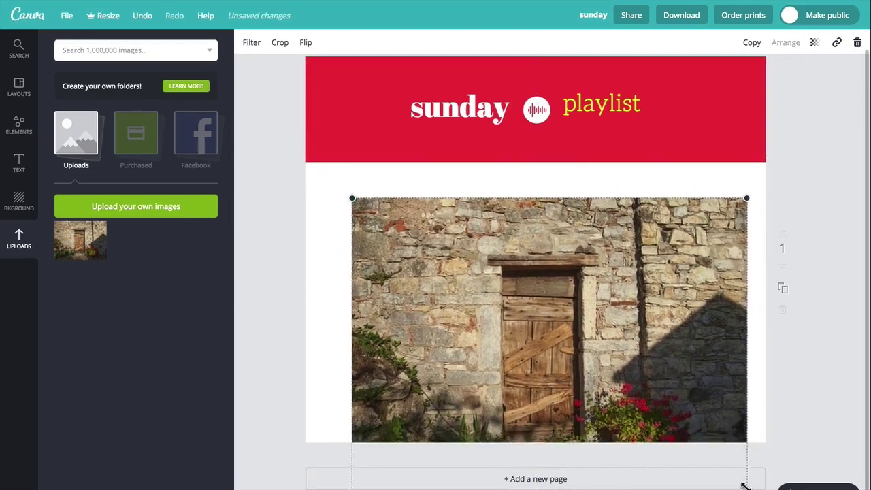
{"action": "left_click_drag", "start_coordinate": [560, 351], "coordinate": [561, 327]}
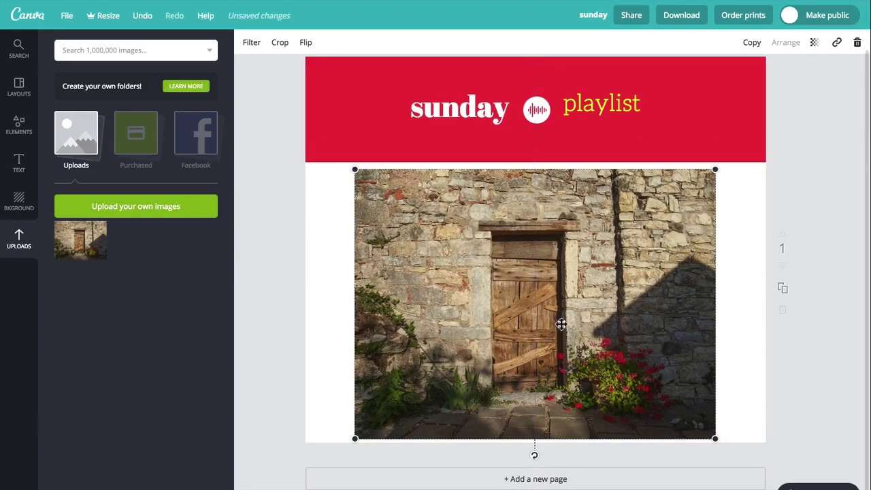
Give the page a yellow watermelon-pattern background after trying orange and white.
{"action": "left_click", "coordinate": [19, 125]}
{"action": "left_click", "coordinate": [20, 199]}
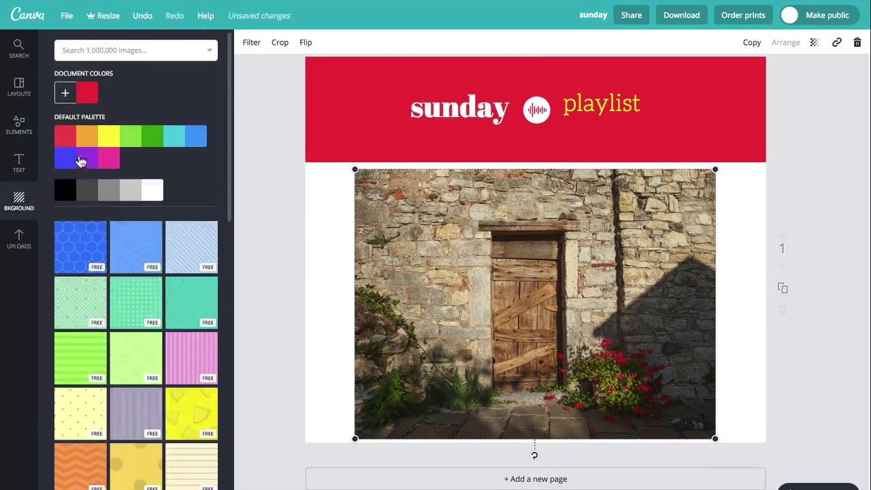
{"action": "left_click", "coordinate": [88, 138]}
{"action": "left_click", "coordinate": [157, 192]}
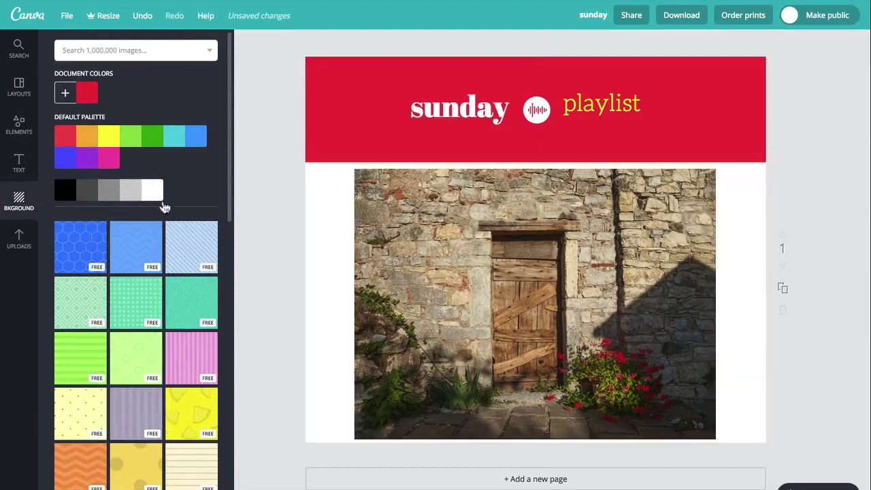
{"action": "left_click", "coordinate": [194, 413]}
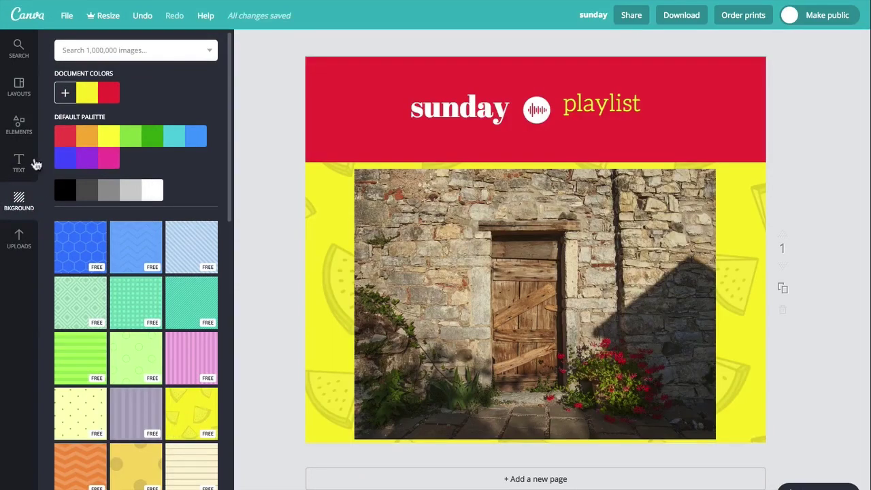
Add a thin green line along the bottom edge of the door photo.
{"action": "left_click", "coordinate": [23, 130]}
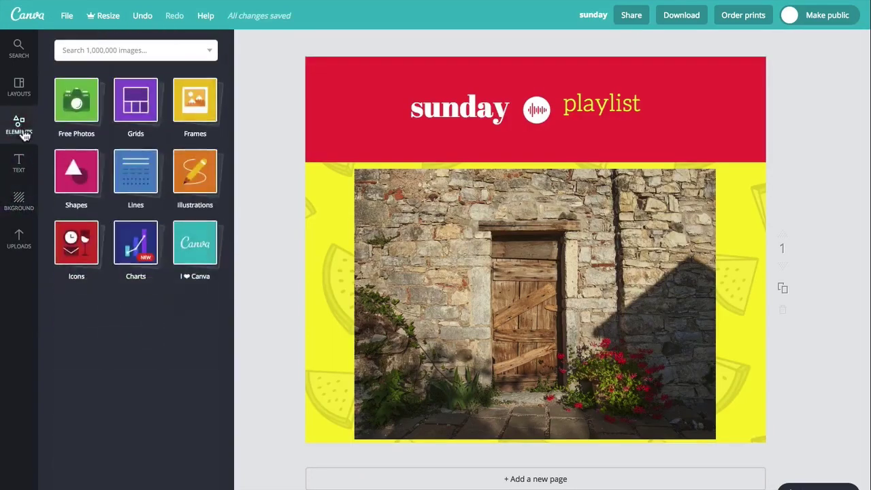
{"action": "left_click", "coordinate": [132, 184]}
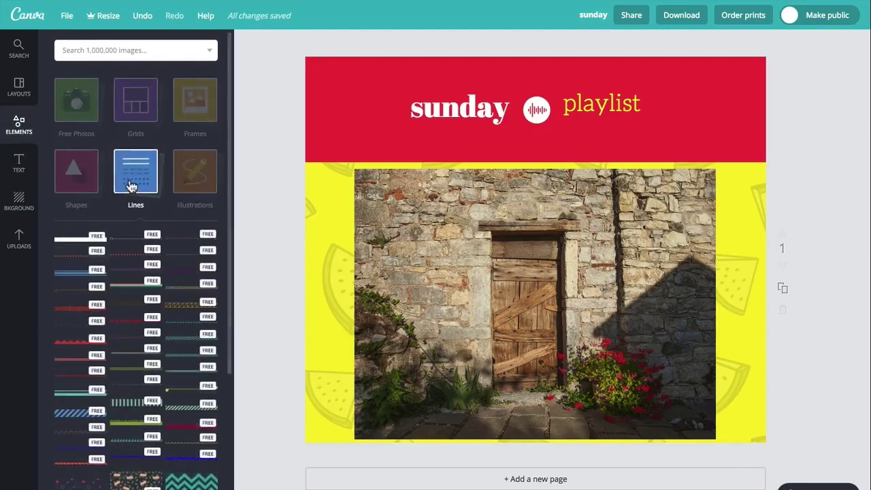
{"action": "left_click", "coordinate": [129, 245]}
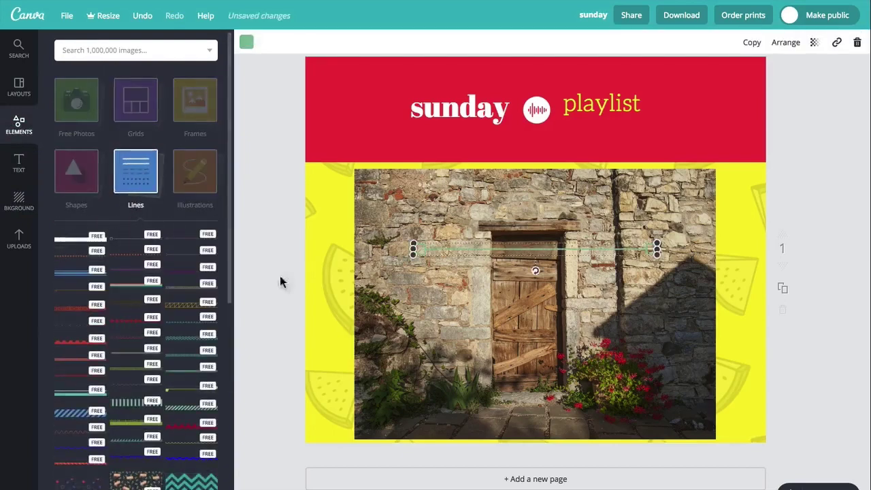
{"action": "left_click_drag", "start_coordinate": [513, 252], "coordinate": [519, 428]}
{"action": "left_click", "coordinate": [76, 175]}
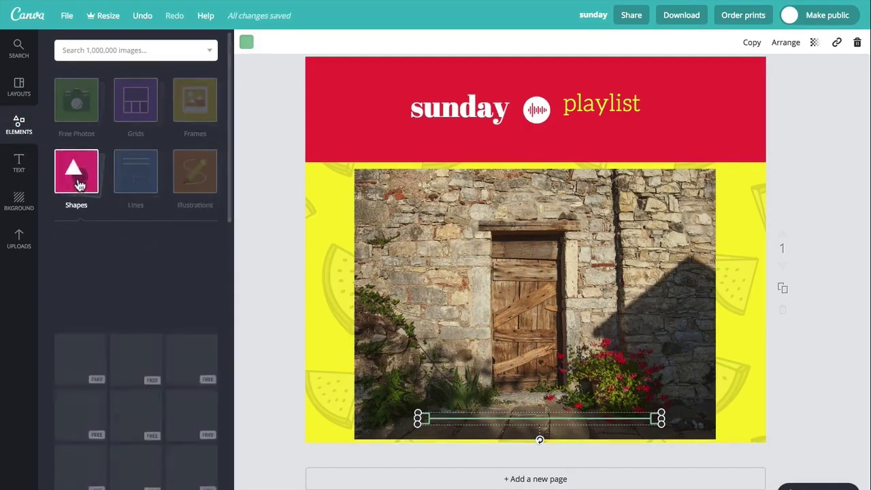
{"action": "left_click", "coordinate": [79, 185]}
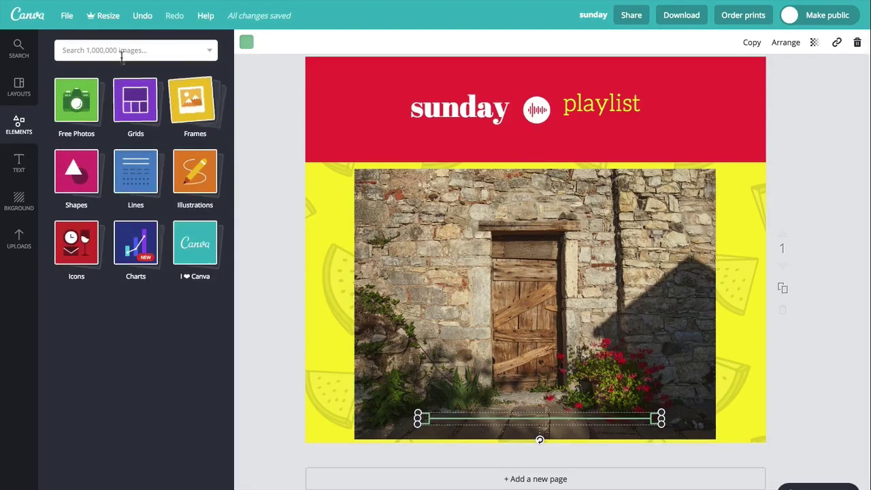
Save the design, then undo and redo the line's move.
{"action": "left_click", "coordinate": [67, 16]}
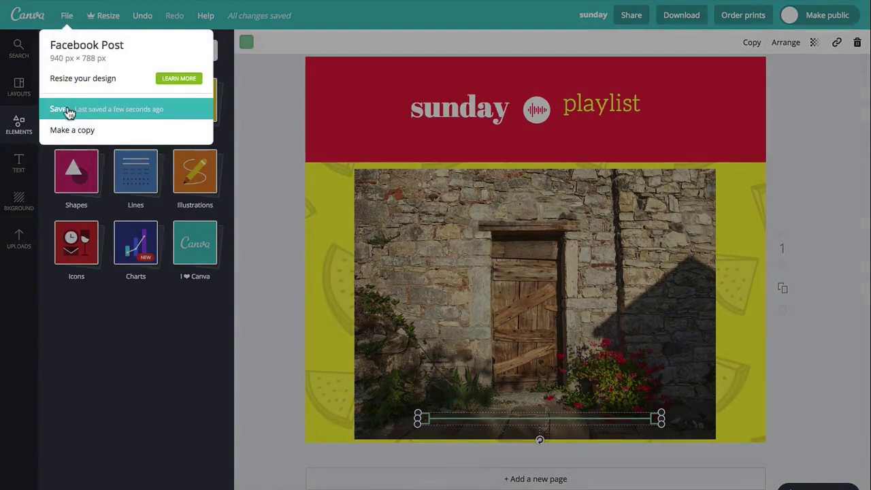
{"action": "left_click", "coordinate": [68, 112]}
{"action": "left_click", "coordinate": [142, 16]}
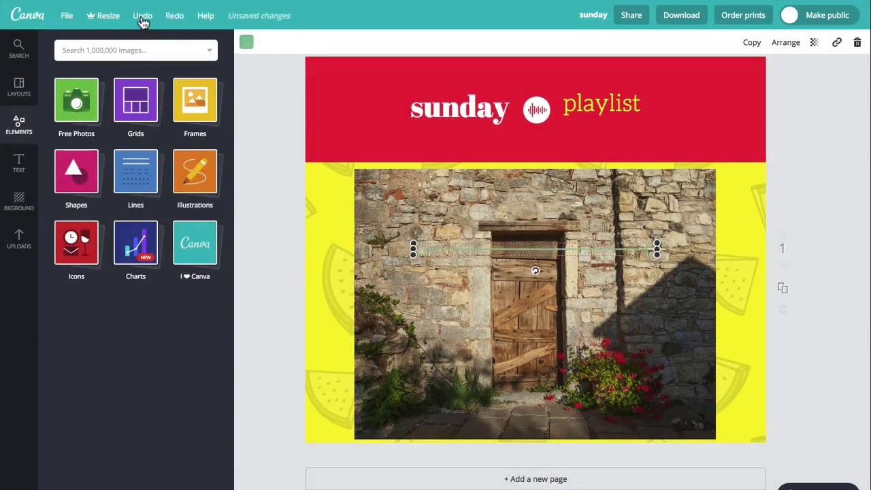
{"action": "left_click", "coordinate": [175, 20]}
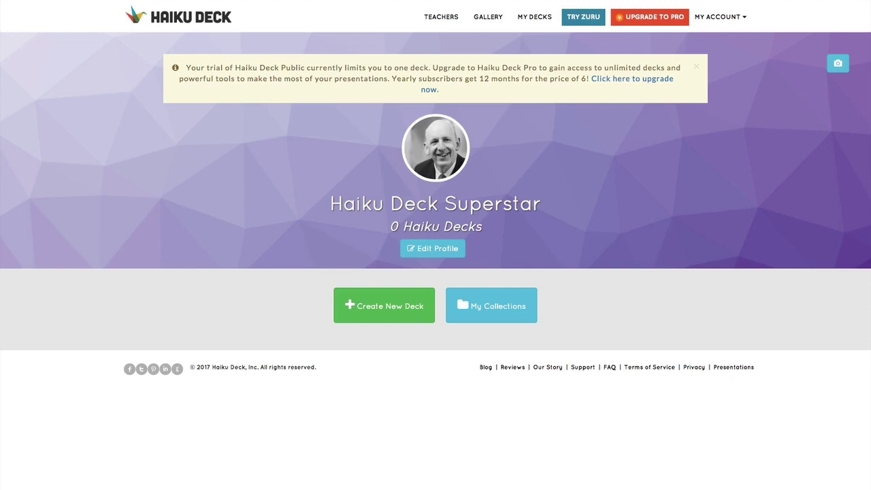
Create a new untitled deck from the Haiku Deck profile page.
{"action": "left_click", "coordinate": [395, 304]}
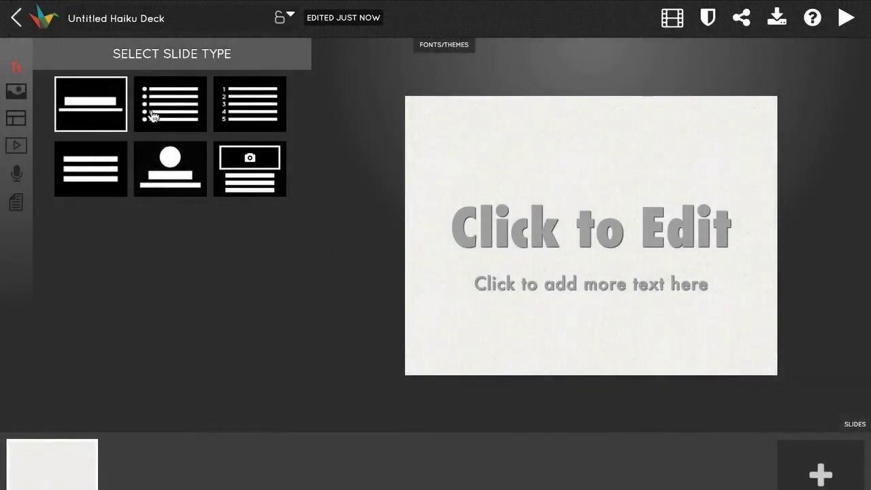
Preview the list, text-only and image slide layouts, then return to the title layout.
{"action": "left_click", "coordinate": [151, 117]}
{"action": "left_click", "coordinate": [234, 118]}
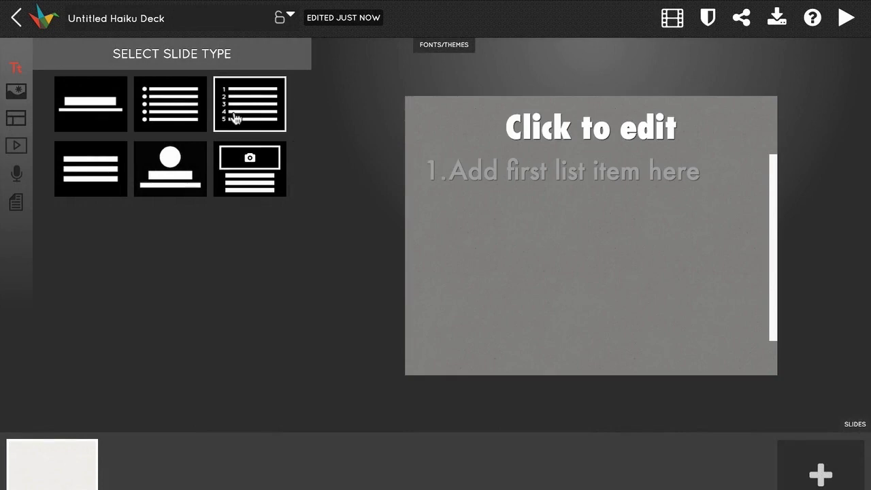
{"action": "left_click", "coordinate": [92, 178]}
{"action": "left_click", "coordinate": [161, 179]}
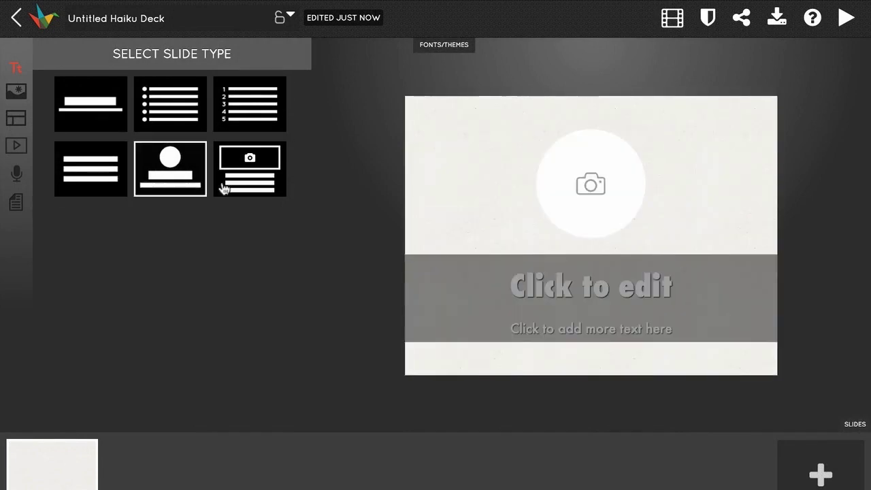
{"action": "left_click", "coordinate": [241, 187]}
{"action": "left_click", "coordinate": [99, 107]}
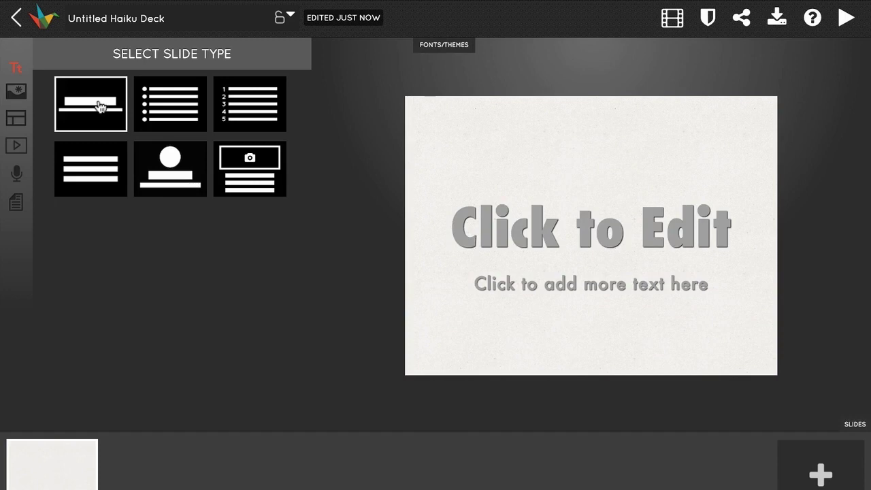
Title the first slide 'My text' and add a second slide.
{"action": "left_click", "coordinate": [570, 228]}
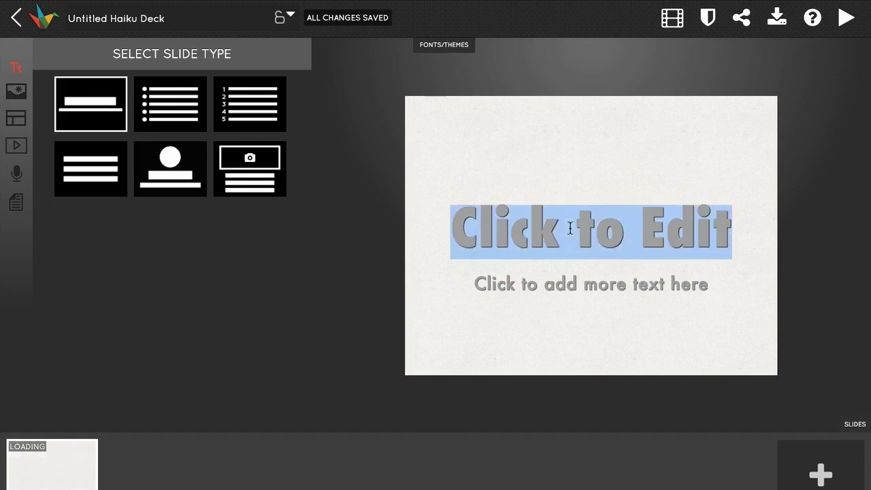
{"action": "type", "text": "My t"}
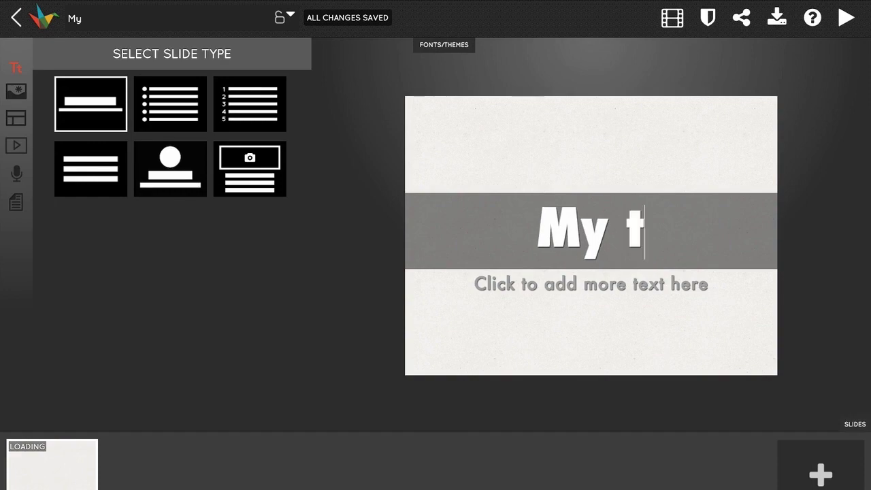
{"action": "type", "text": "ext"}
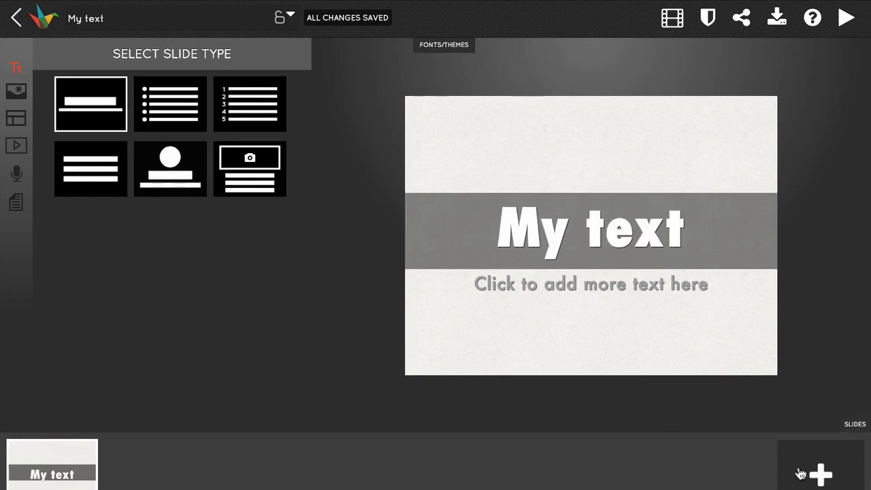
{"action": "left_click", "coordinate": [822, 475]}
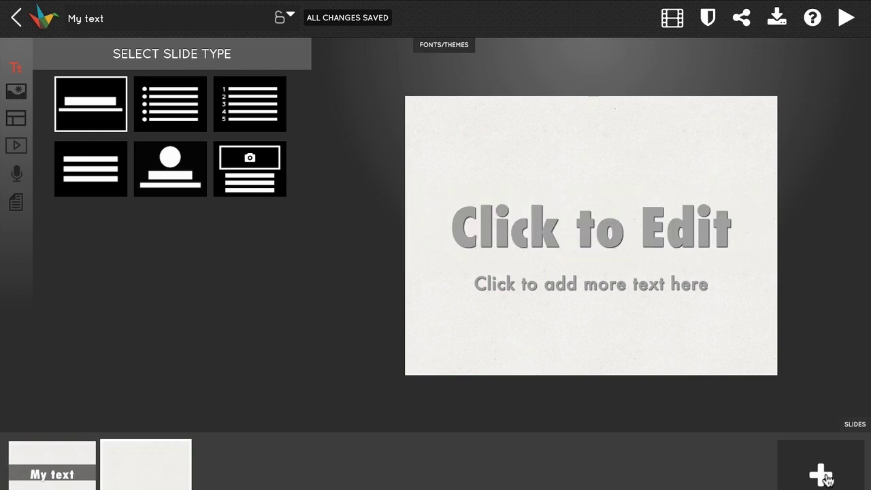
Make slide two a bulleted list with heading 'Heading here' and first bullet 'Text here'.
{"action": "left_click", "coordinate": [176, 115]}
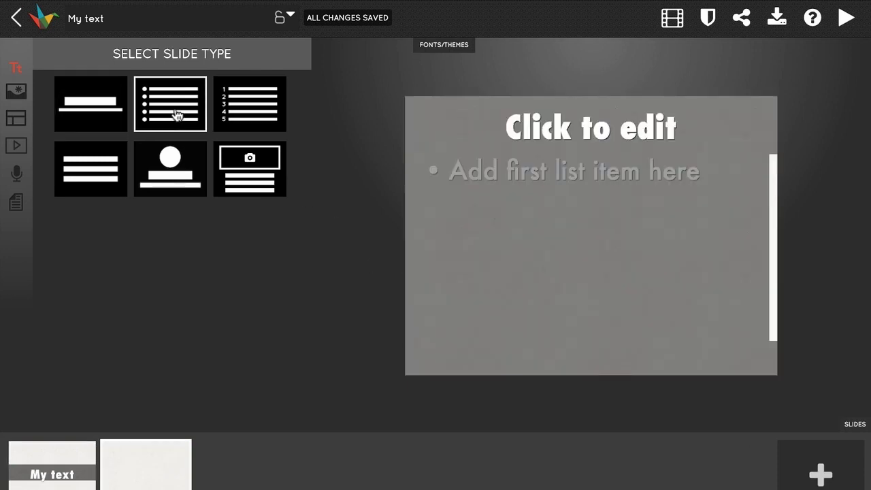
{"action": "left_click", "coordinate": [556, 125]}
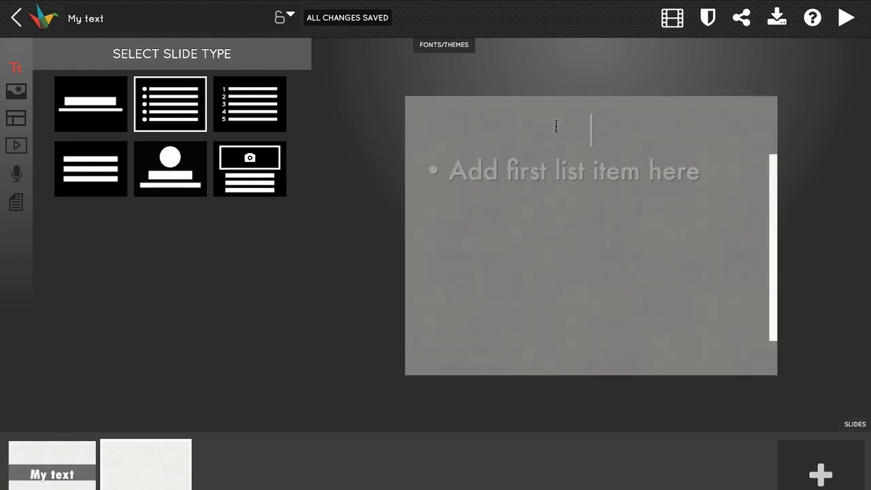
{"action": "type", "text": "Heading here"}
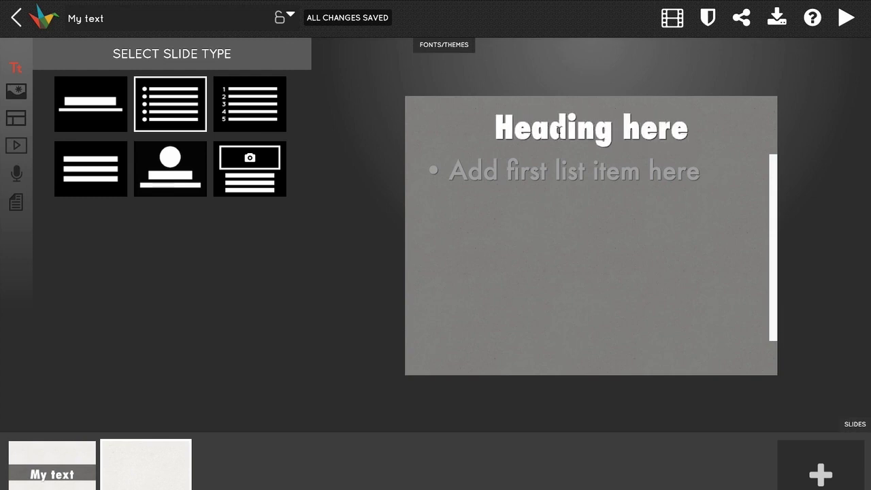
{"action": "left_click", "coordinate": [572, 173]}
{"action": "type", "text": "Text her"}
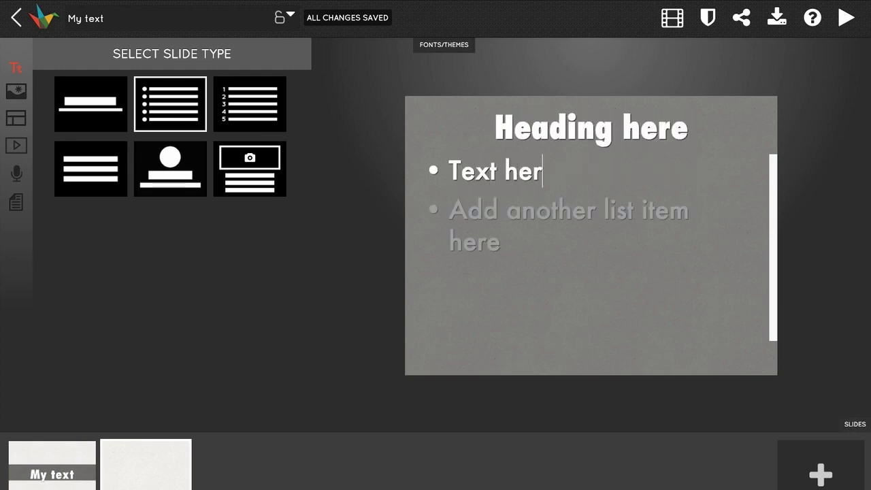
{"action": "type", "text": "e"}
{"action": "key", "text": "Return"}
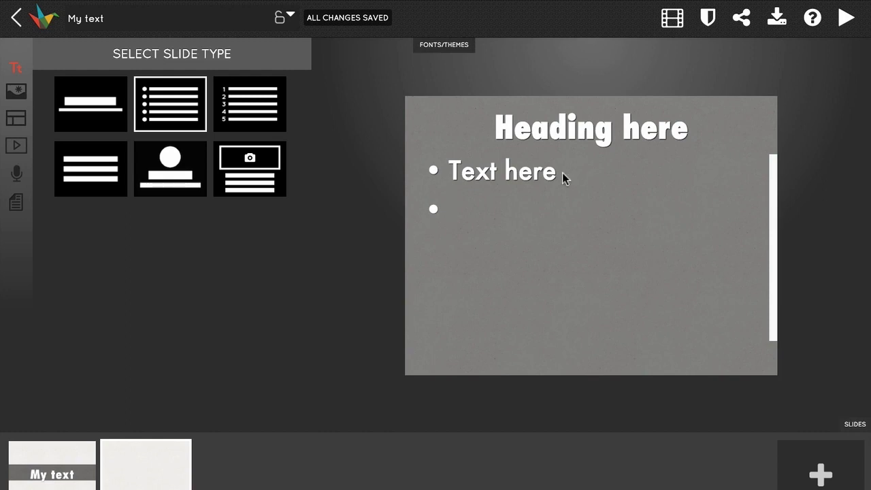
{"action": "left_click", "coordinate": [14, 94]}
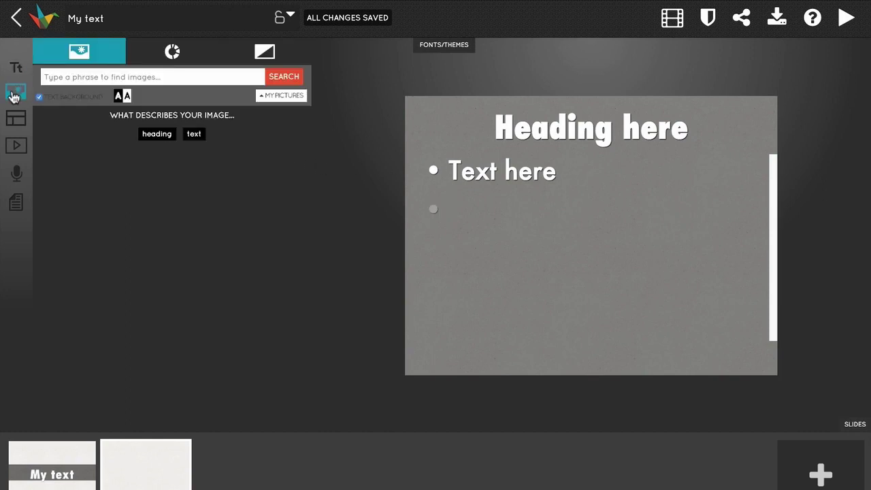
Upload green_door.jpg and use it as the slide background.
{"action": "left_click", "coordinate": [272, 97]}
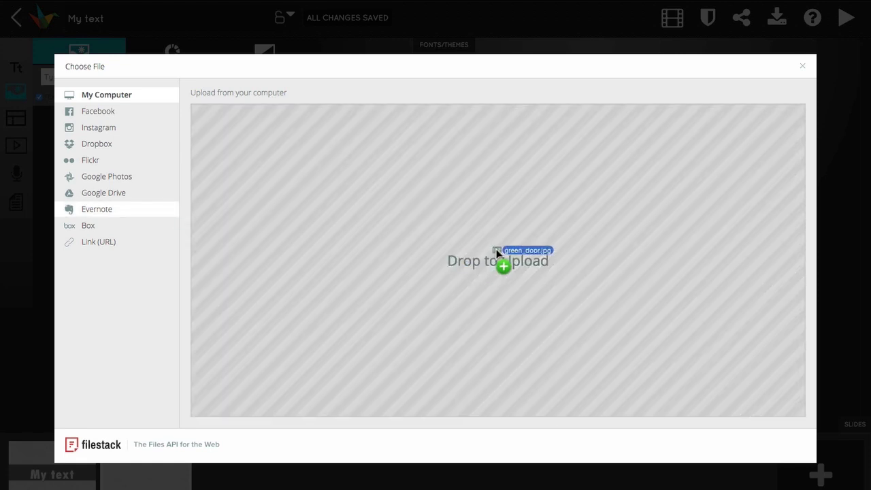
{"action": "left_click_drag", "start_coordinate": [6, 175], "coordinate": [501, 258]}
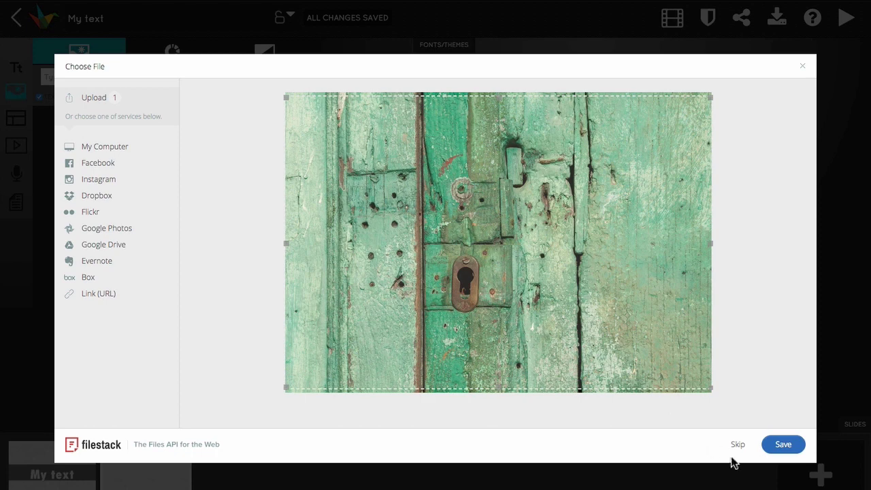
{"action": "left_click", "coordinate": [784, 447]}
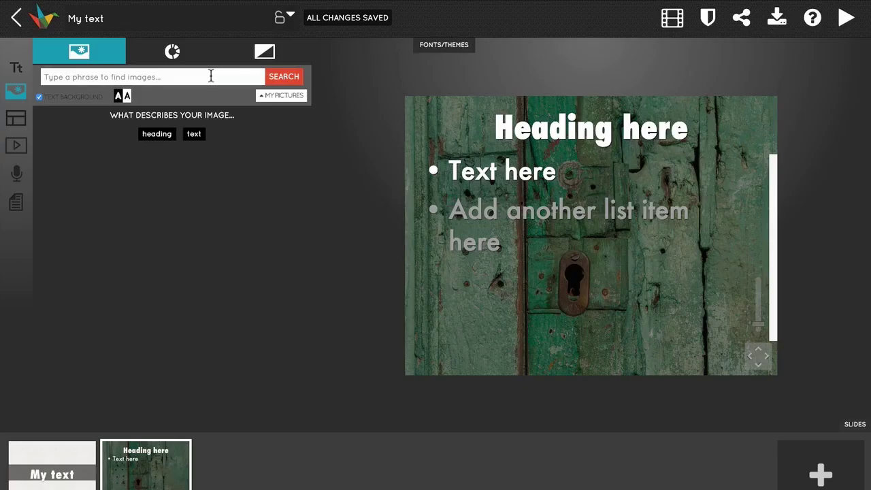
Replace it with the blue lightbulb image from a 'Sky' search, then pan and zoom it.
{"action": "type", "text": "Sky"}
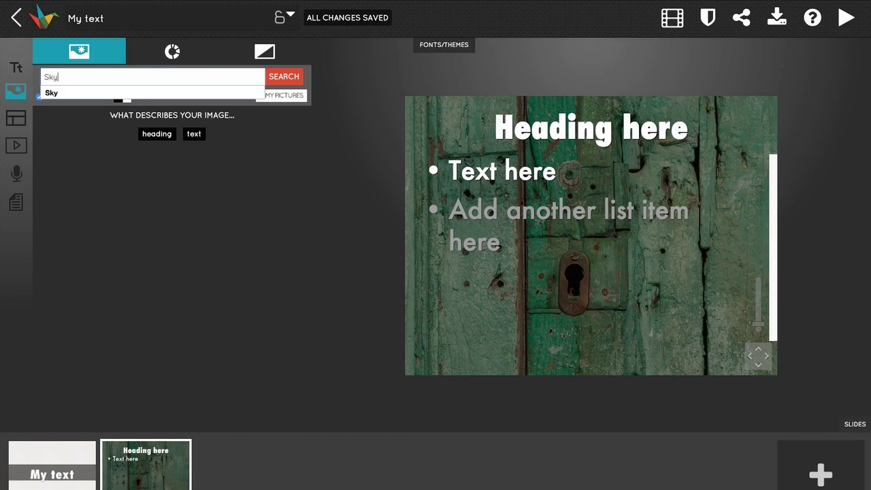
{"action": "key", "text": "Return"}
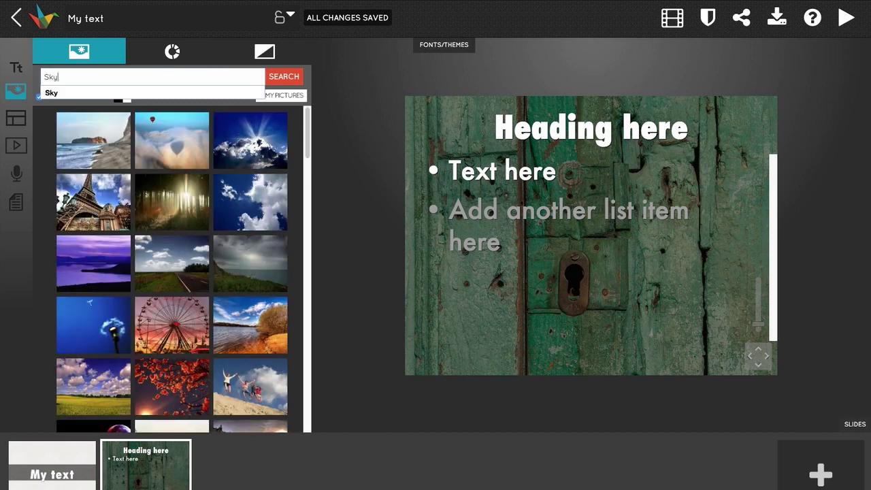
{"action": "left_click", "coordinate": [87, 325]}
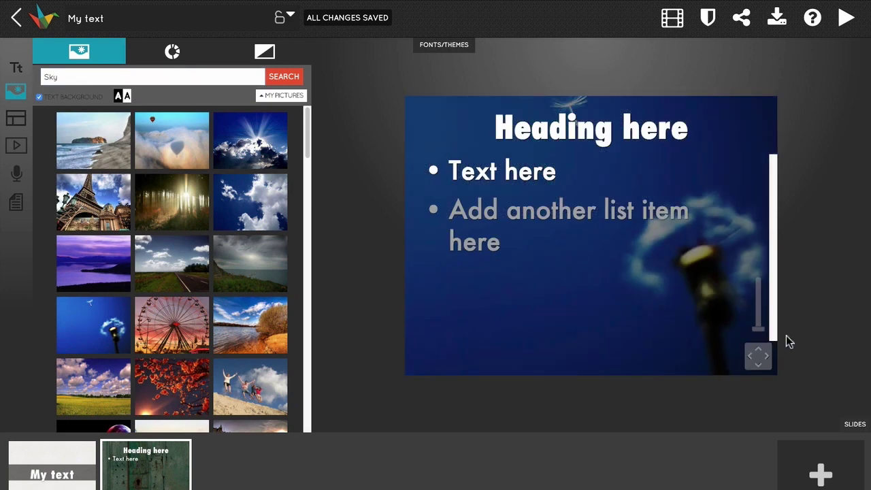
{"action": "left_click_drag", "start_coordinate": [757, 355], "coordinate": [752, 359]}
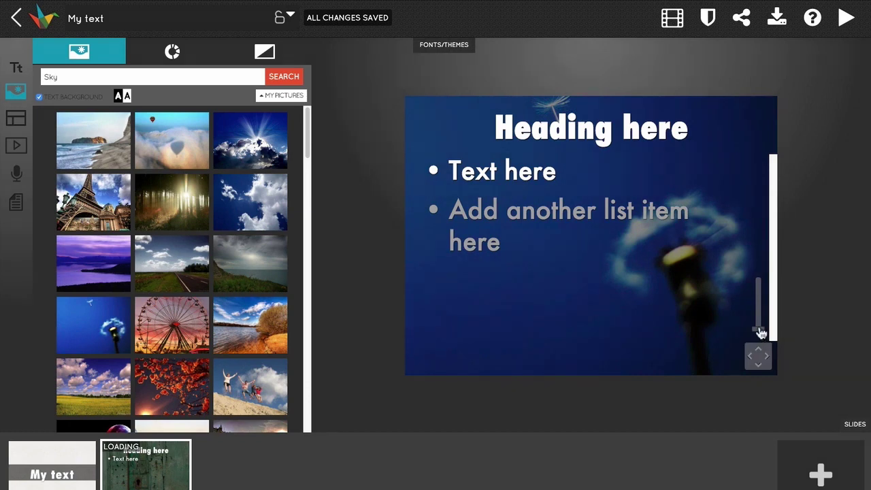
{"action": "left_click_drag", "start_coordinate": [761, 332], "coordinate": [763, 332]}
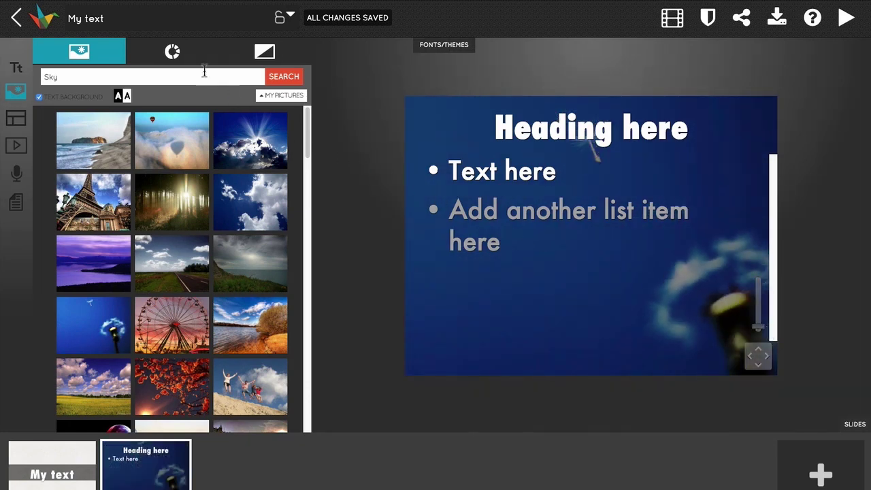
Try a bar chart, then give the slide a solid teal background.
{"action": "left_click", "coordinate": [172, 53]}
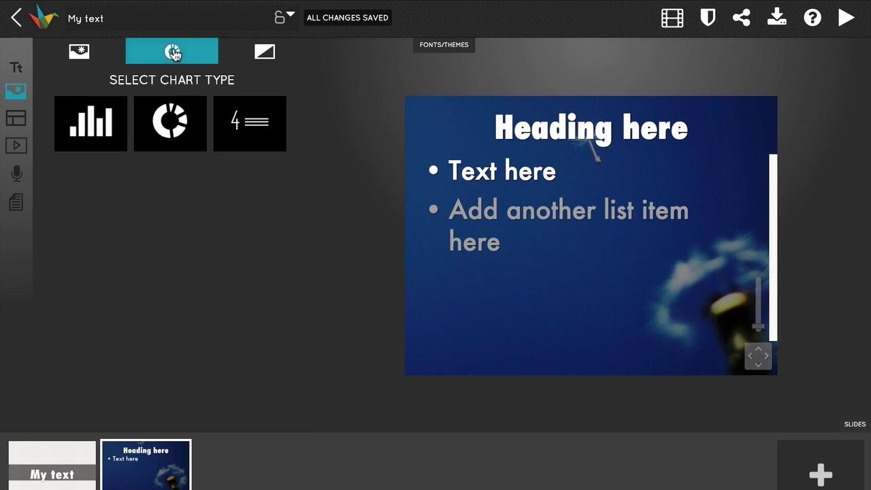
{"action": "left_click", "coordinate": [93, 132]}
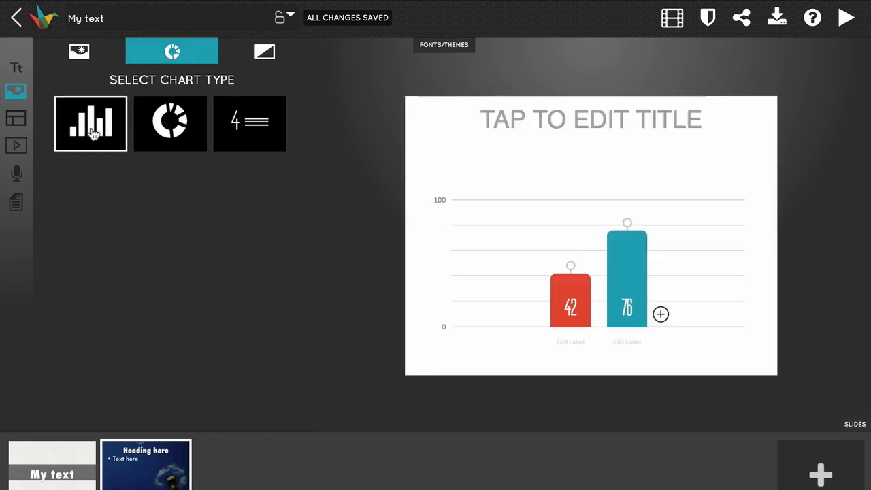
{"action": "left_click", "coordinate": [263, 55]}
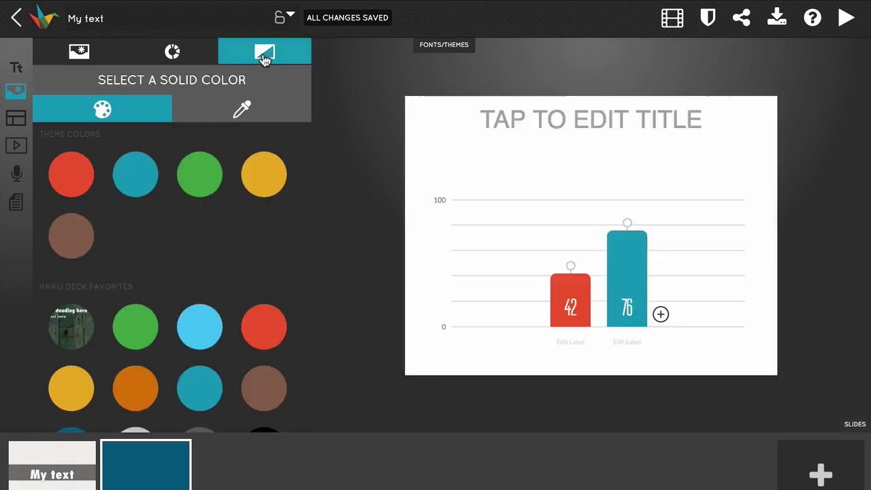
{"action": "left_click", "coordinate": [135, 184]}
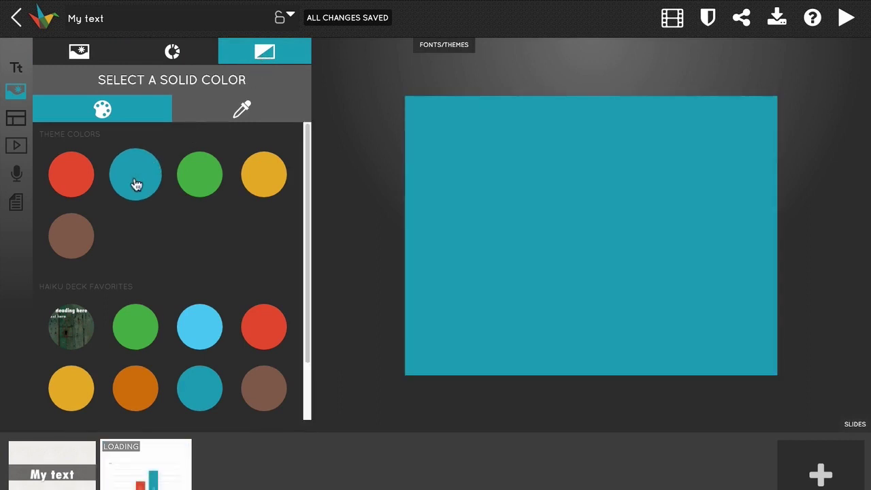
Compare a few layouts and apply the centred heading with subtitle layout.
{"action": "left_click", "coordinate": [20, 124]}
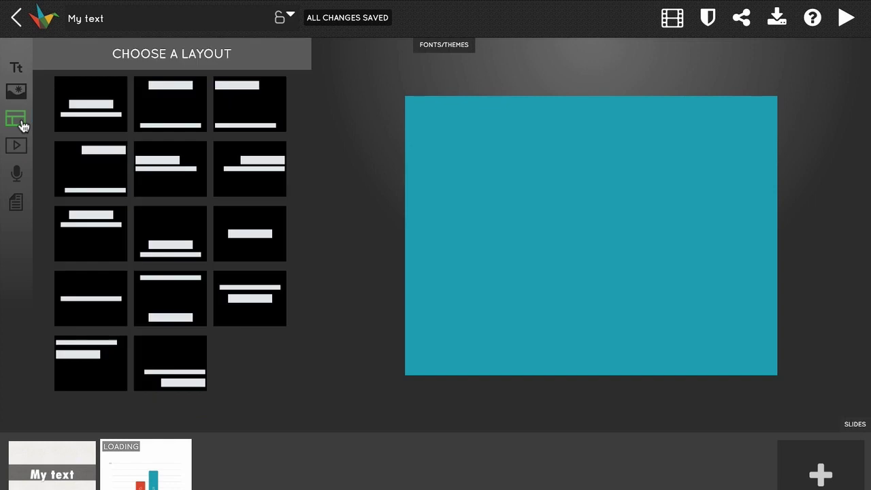
{"action": "left_click", "coordinate": [146, 164]}
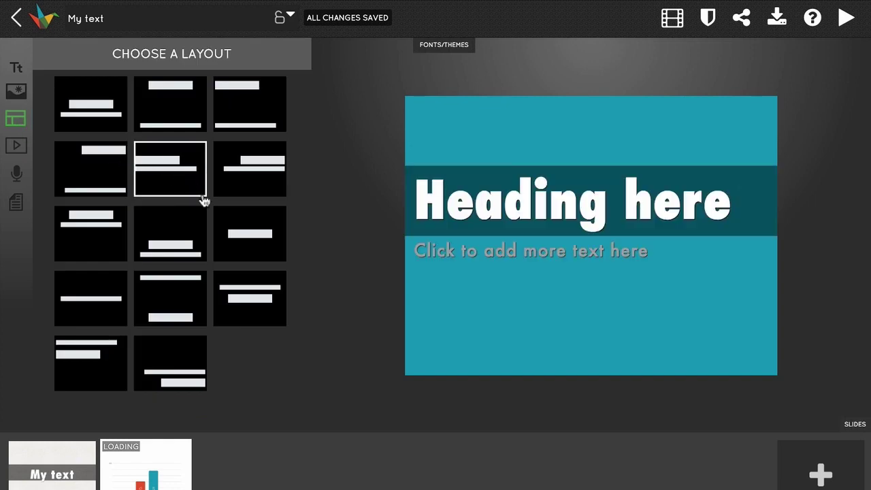
{"action": "left_click", "coordinate": [225, 230]}
{"action": "left_click", "coordinate": [94, 112]}
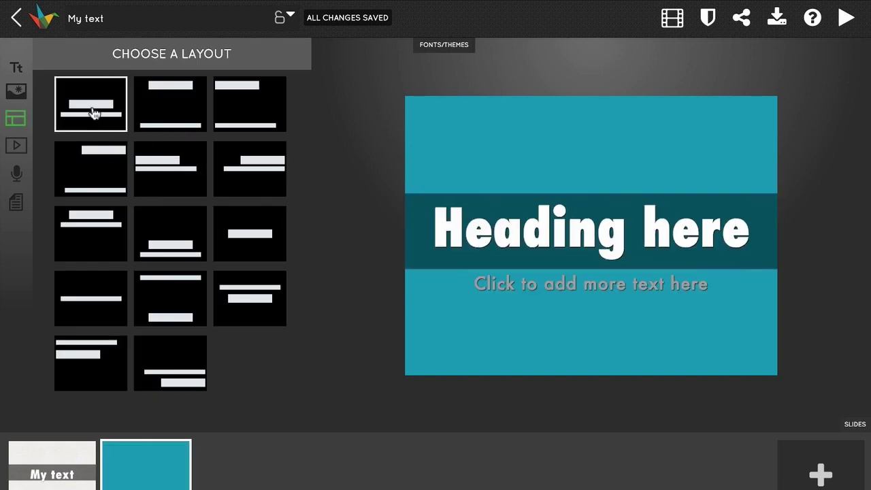
{"action": "left_click", "coordinate": [15, 151]}
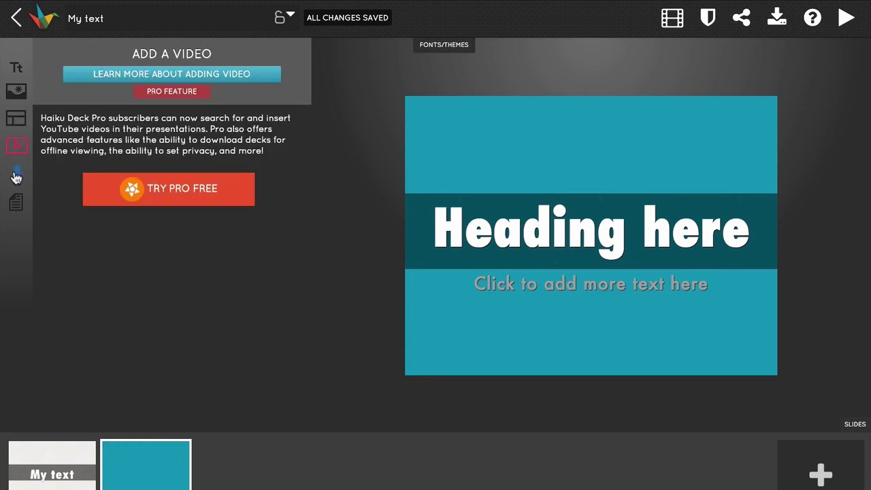
Check the audio options, write 'Add notes here' in the second slide's notes, and show the deck themes.
{"action": "left_click", "coordinate": [16, 175]}
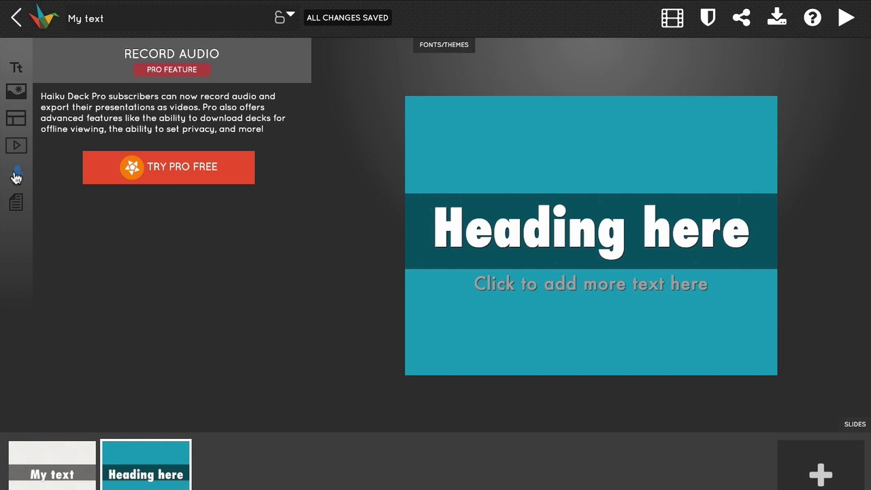
{"action": "left_click", "coordinate": [17, 204]}
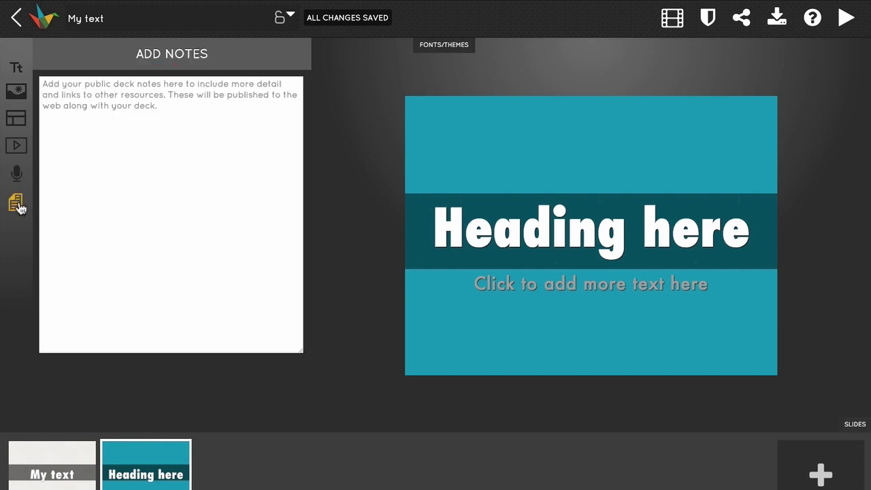
{"action": "left_click", "coordinate": [112, 105]}
{"action": "type", "text": "Add notes here"}
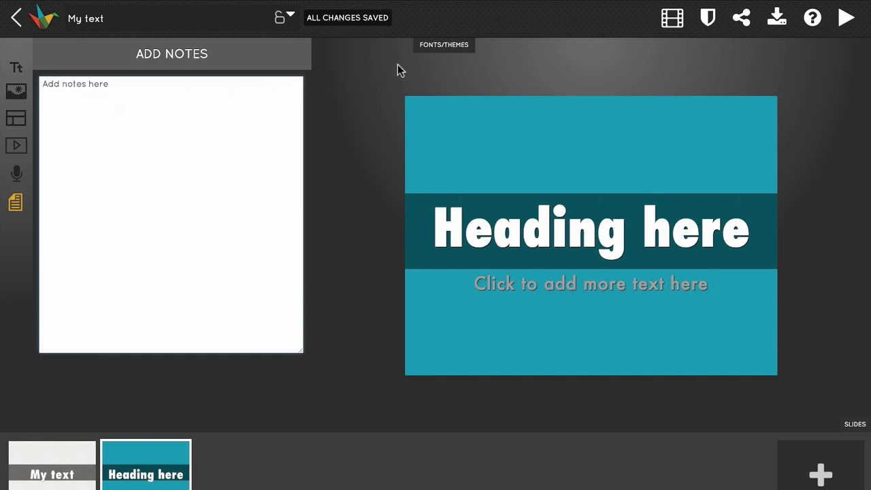
{"action": "left_click", "coordinate": [438, 49]}
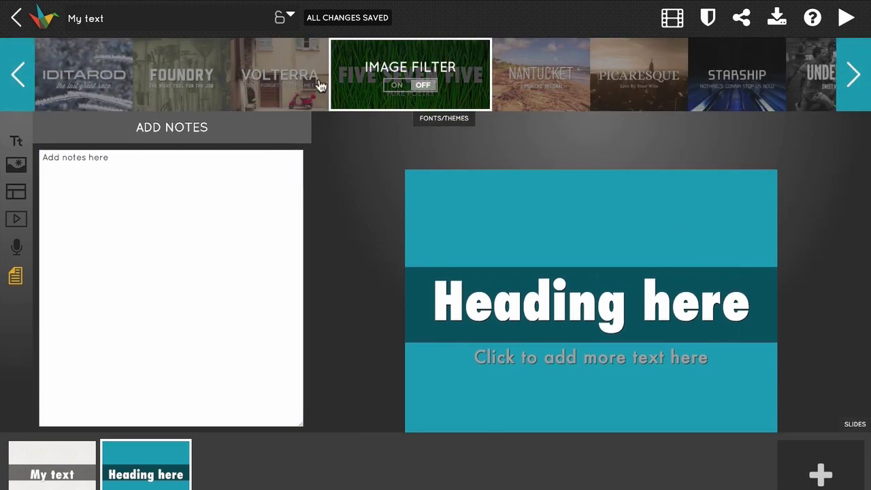
Preview the Volterra, Nantucket and Picaresque themes, then apply Foundry to the deck.
{"action": "left_click", "coordinate": [275, 88]}
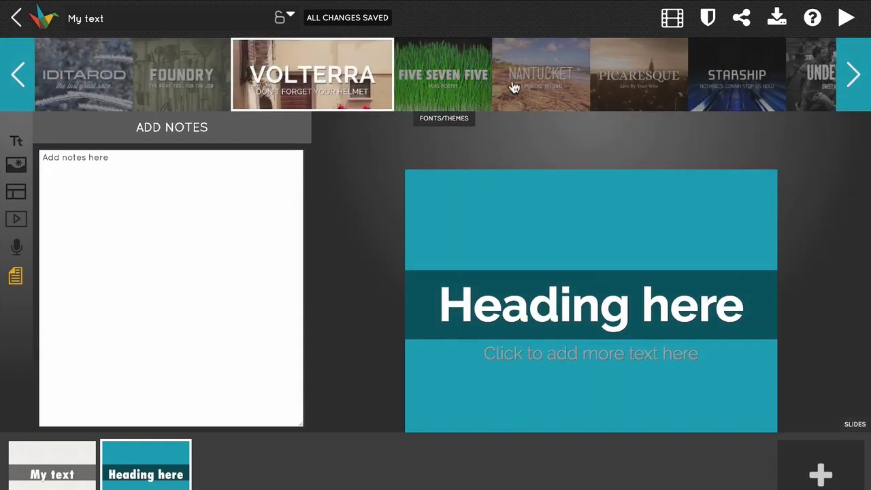
{"action": "left_click", "coordinate": [515, 87]}
{"action": "left_click", "coordinate": [653, 89]}
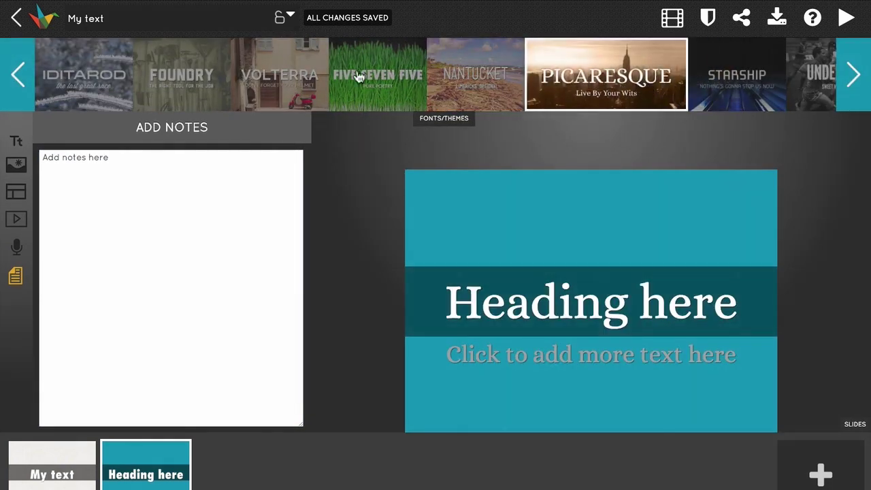
{"action": "left_click", "coordinate": [192, 79]}
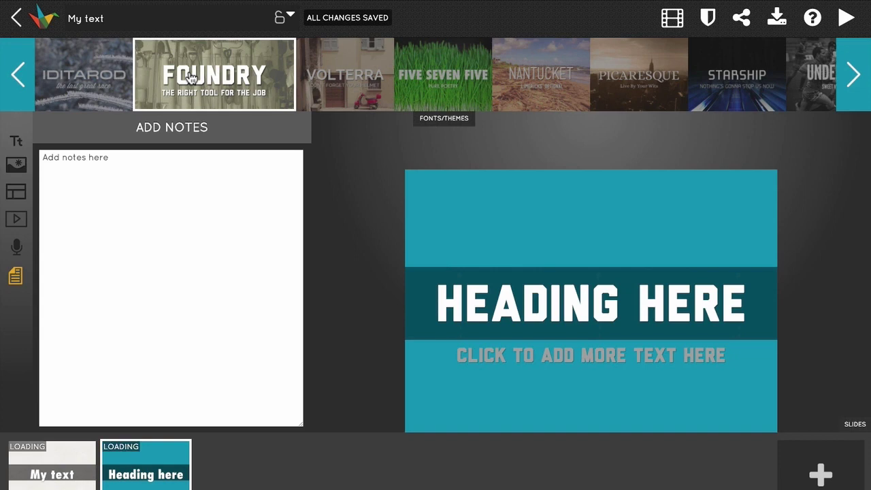
{"action": "left_click", "coordinate": [847, 20]}
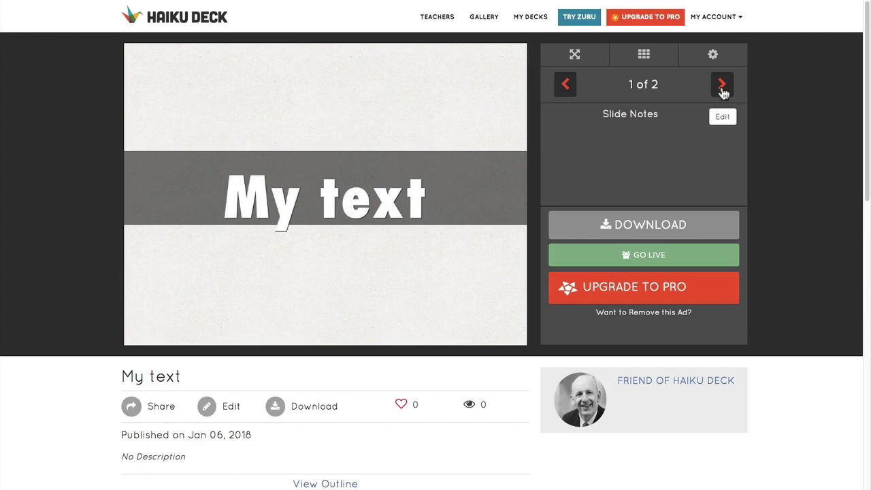
{"action": "left_click", "coordinate": [722, 85]}
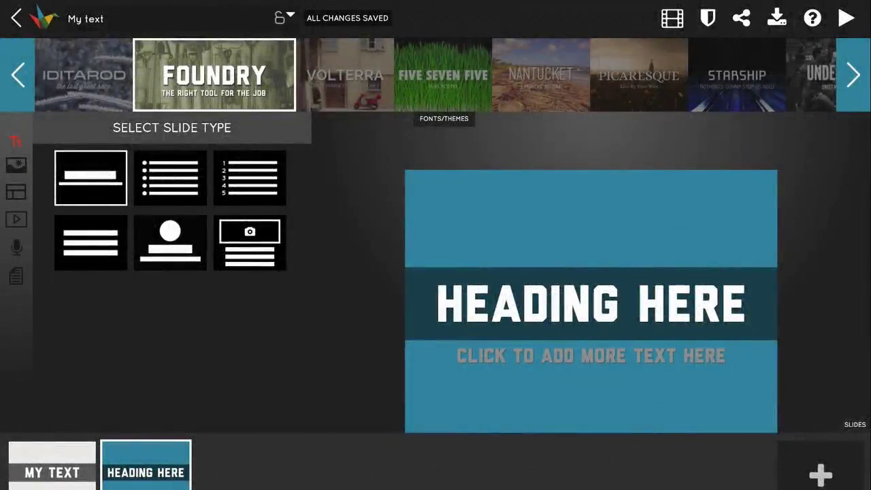
File the deck under Education and try sharing it to Twitter and Pinterest.
{"action": "left_click", "coordinate": [739, 21]}
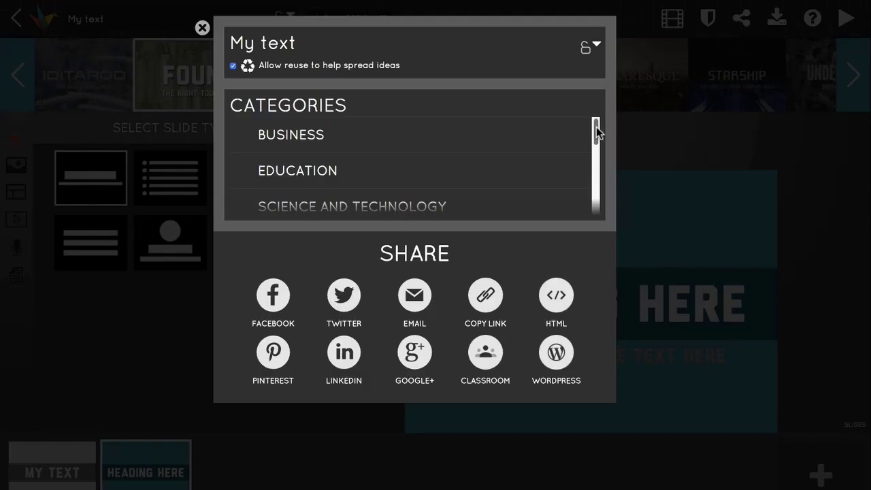
{"action": "mouse_move", "coordinate": [596, 131]}
{"action": "left_mouse_down"}
{"action": "mouse_move", "coordinate": [598, 194]}
{"action": "mouse_move", "coordinate": [598, 140]}
{"action": "left_mouse_up"}
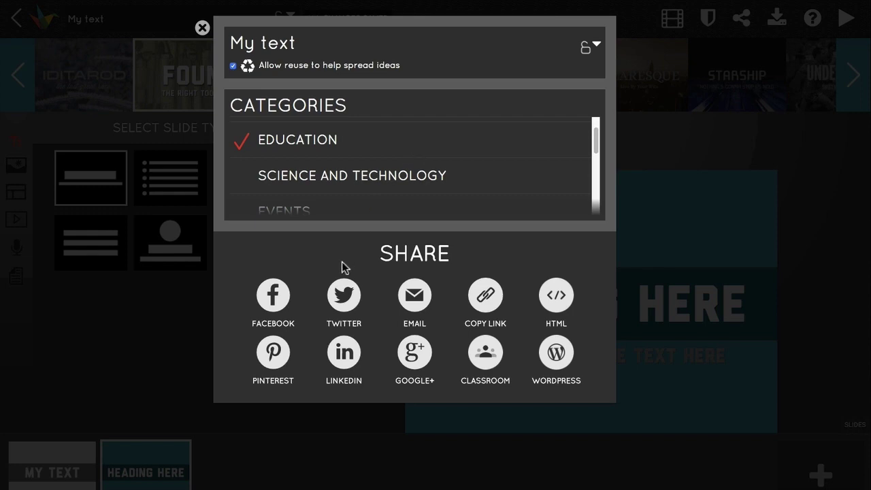
{"action": "left_click", "coordinate": [353, 306]}
{"action": "left_click", "coordinate": [273, 352]}
Try the email link, HTML embed and WordPress embed options, then close the sharing options.
{"action": "left_click", "coordinate": [412, 298]}
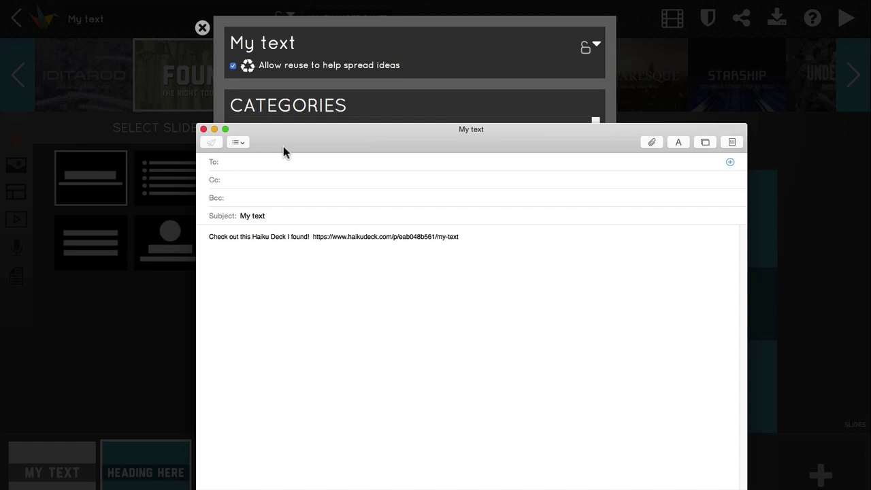
{"action": "left_click", "coordinate": [203, 129]}
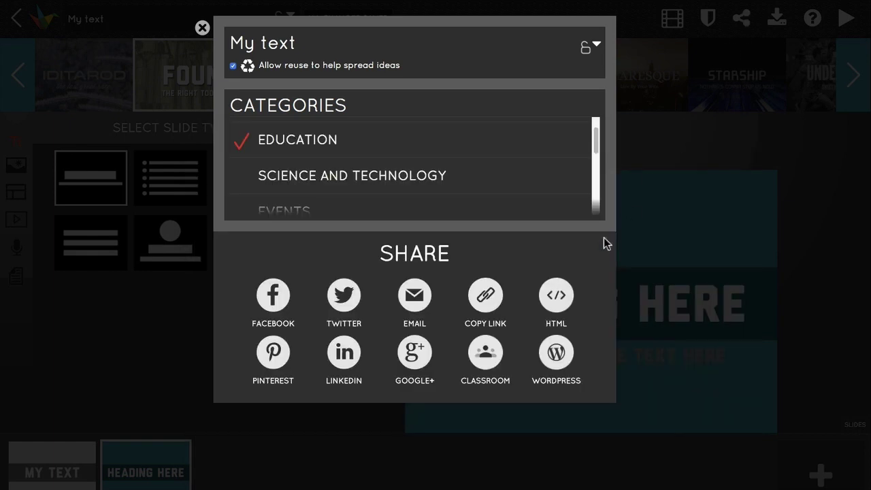
{"action": "left_click", "coordinate": [557, 297]}
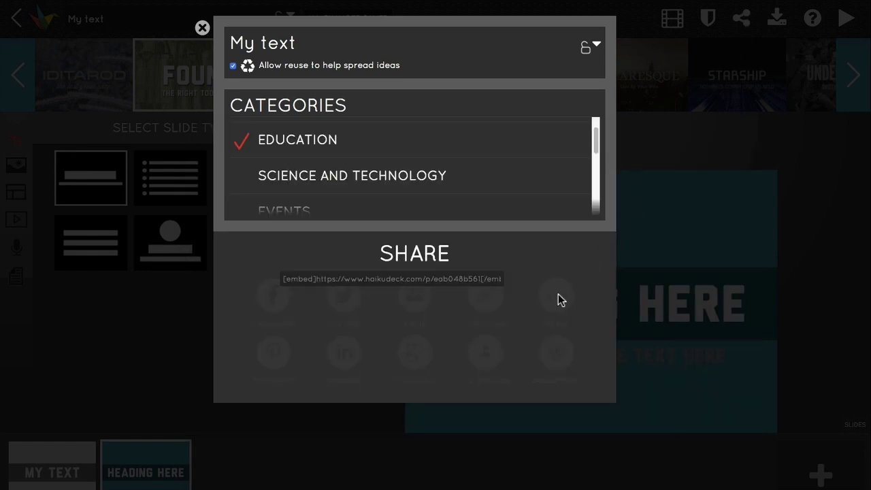
{"action": "left_click", "coordinate": [743, 20]}
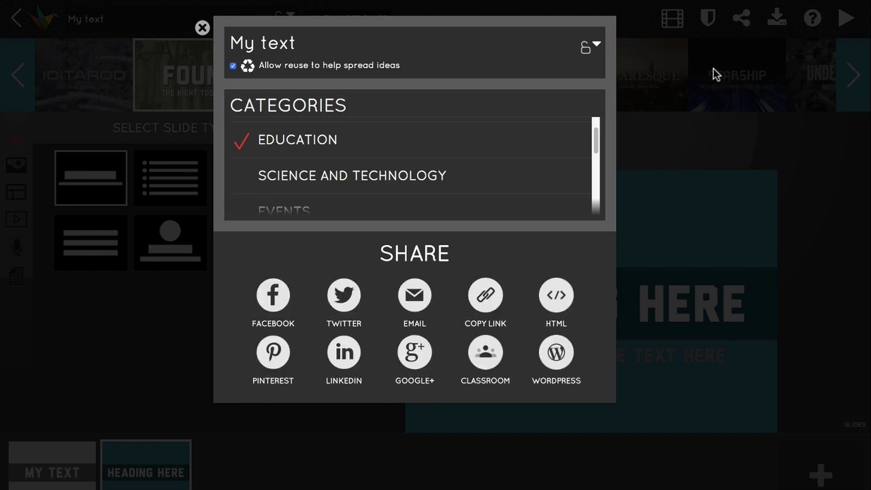
{"action": "left_click", "coordinate": [552, 355]}
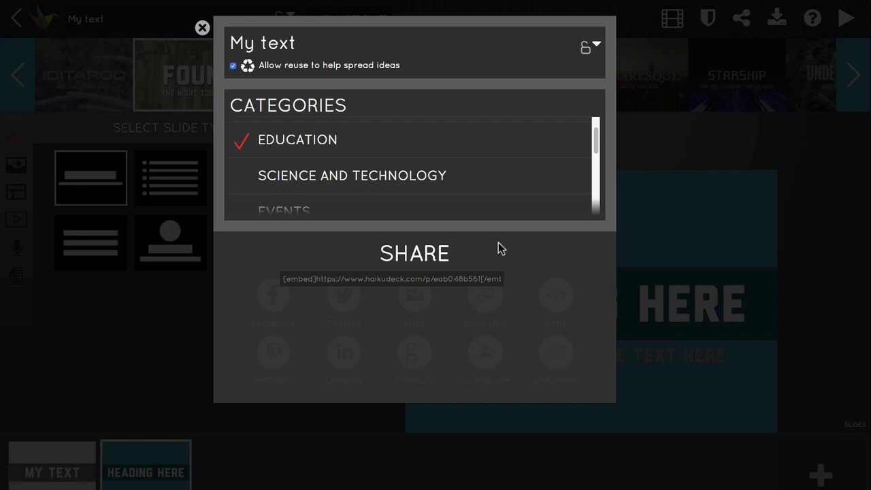
{"action": "left_click", "coordinate": [202, 27]}
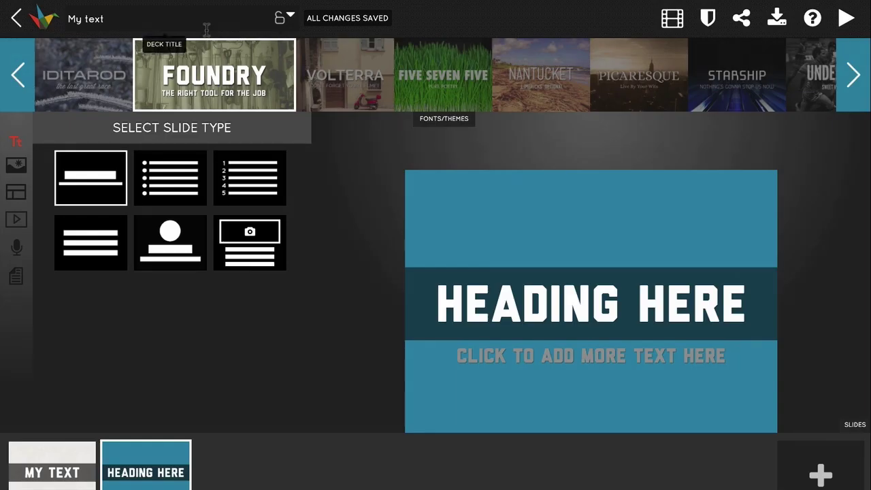
Try Save as Video and deck download, both Pro-only, and view the Haiku Deck Pro upgrade offer.
{"action": "left_click", "coordinate": [672, 20]}
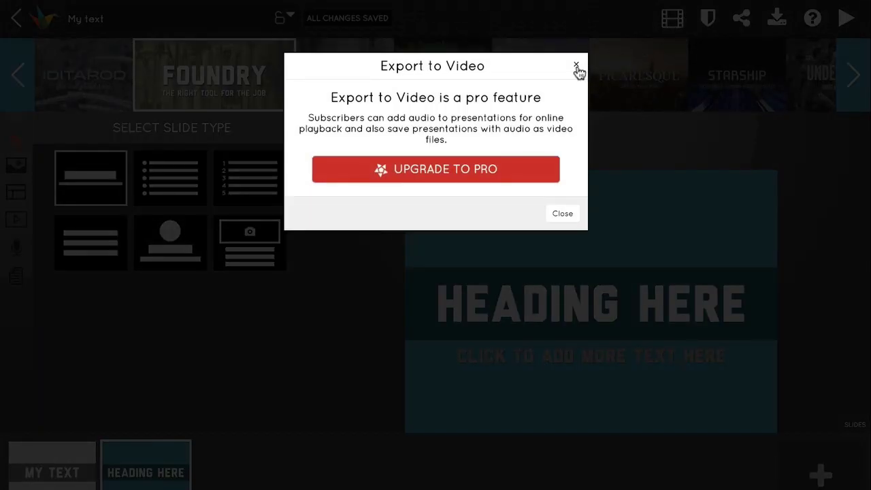
{"action": "left_click", "coordinate": [577, 68]}
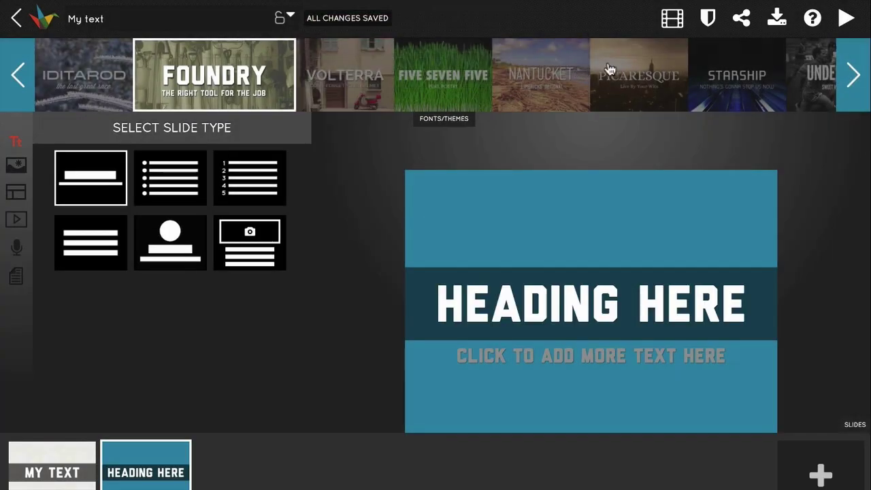
{"action": "left_click", "coordinate": [777, 19]}
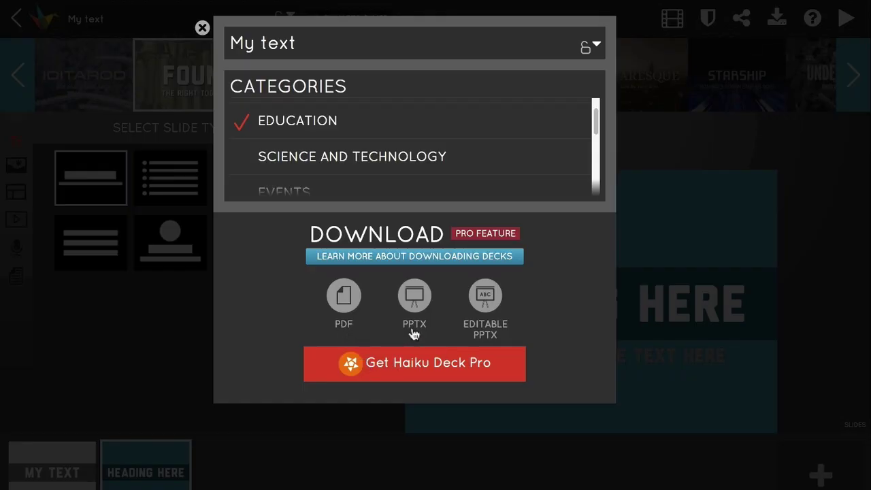
{"action": "left_click", "coordinate": [508, 376]}
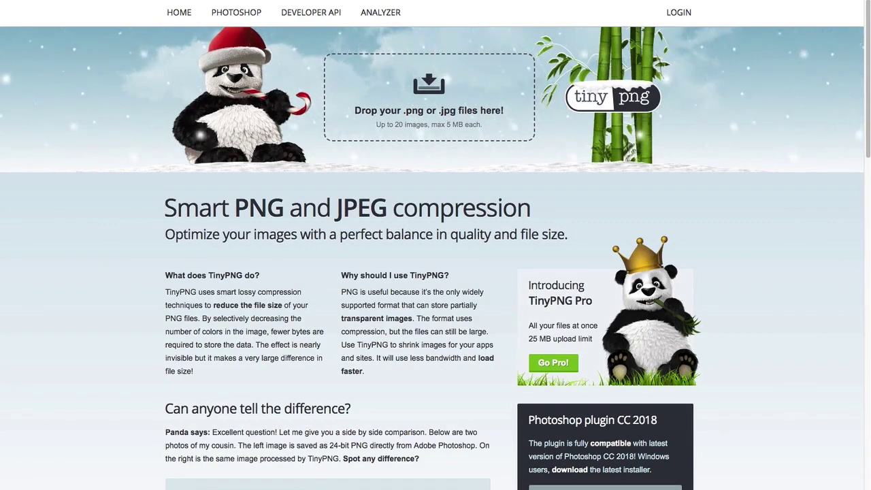
{"action": "left_click_drag", "start_coordinate": [139, 122], "coordinate": [410, 116]}
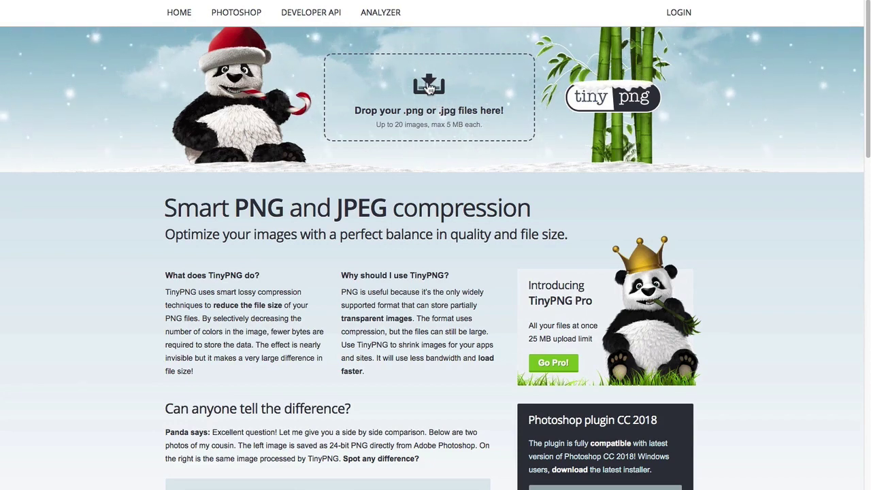
Cancel the file browser and drag test_image1.jpg onto TinyPNG's drop zone.
{"action": "left_click", "coordinate": [428, 87]}
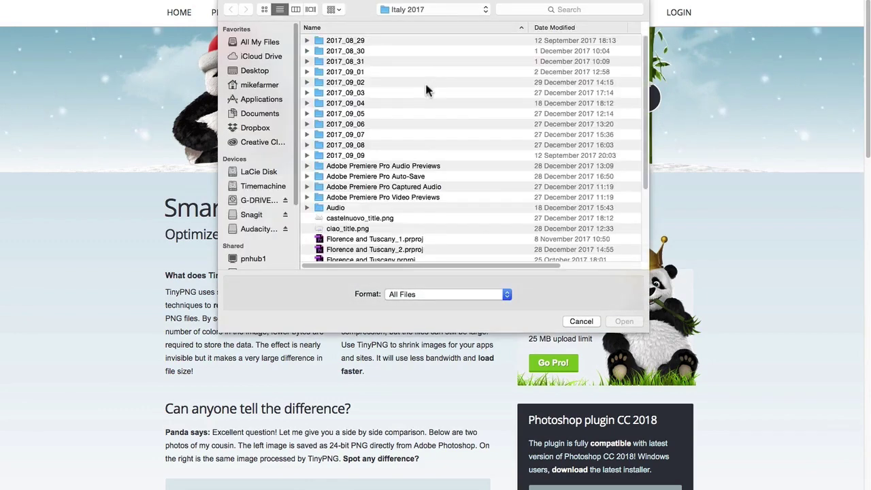
{"action": "key", "text": "Escape"}
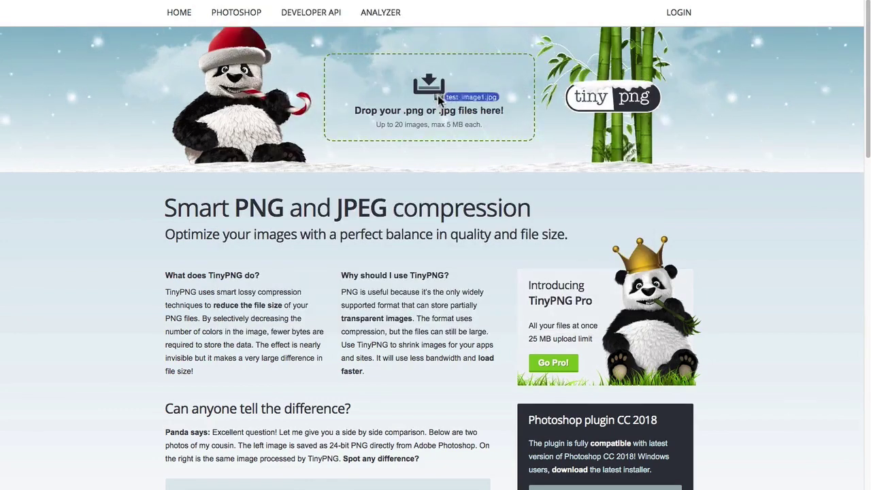
{"action": "left_click_drag", "start_coordinate": [464, 181], "coordinate": [433, 92]}
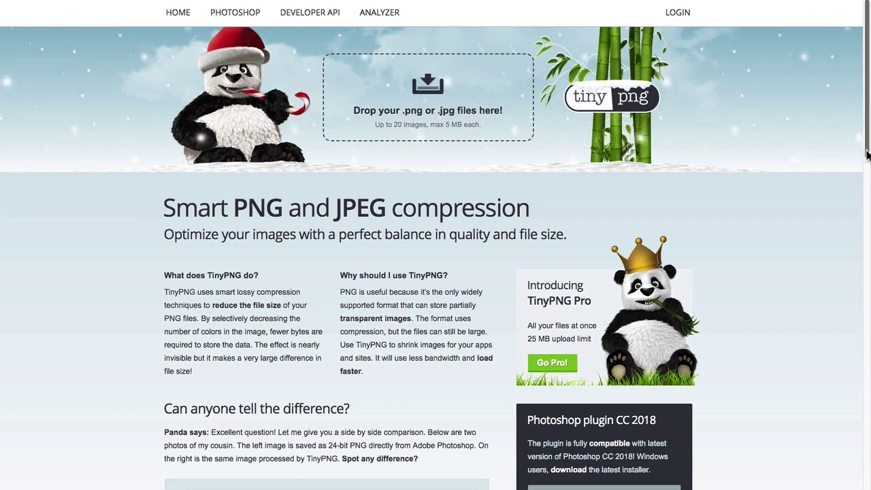
Scroll to Ready made extensions and open the Compress JPEG & PNG images WordPress plugin page.
{"action": "left_click_drag", "start_coordinate": [867, 156], "coordinate": [865, 235]}
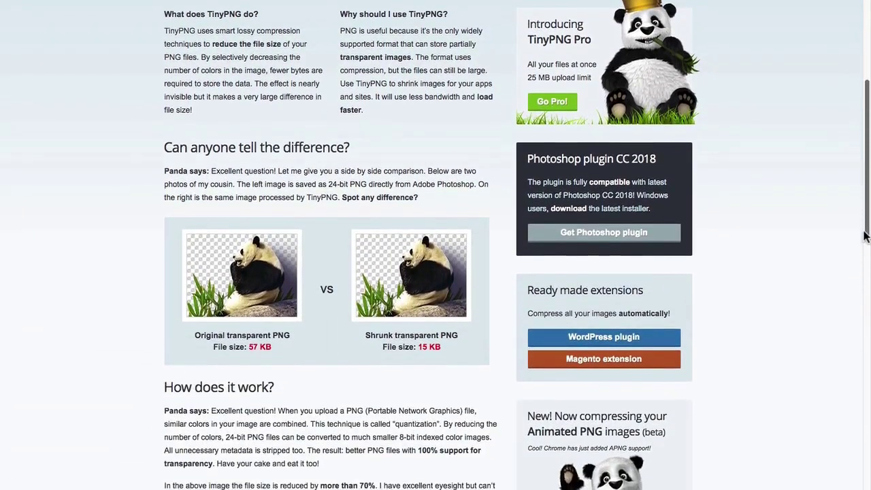
{"action": "left_click", "coordinate": [639, 234]}
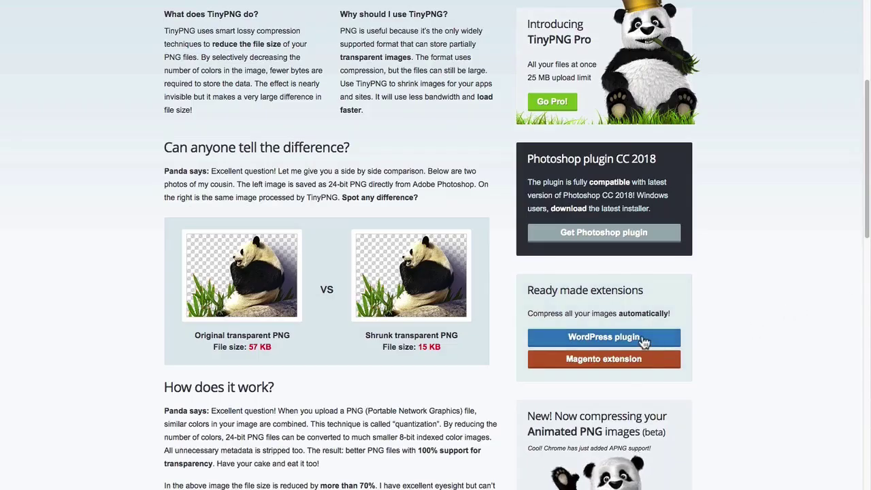
{"action": "left_click", "coordinate": [643, 339]}
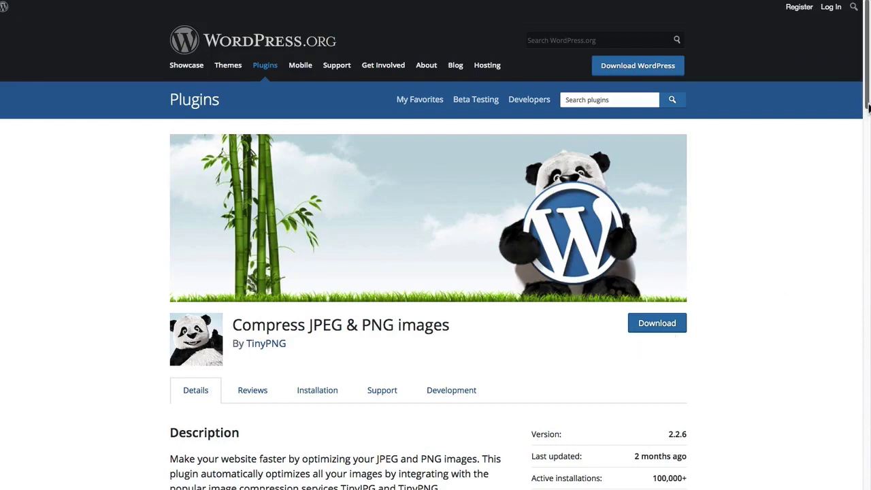
Scroll down and follow TinyPNG's Magento extension link under Ready made extensions.
{"action": "left_click_drag", "start_coordinate": [867, 109], "coordinate": [867, 169]}
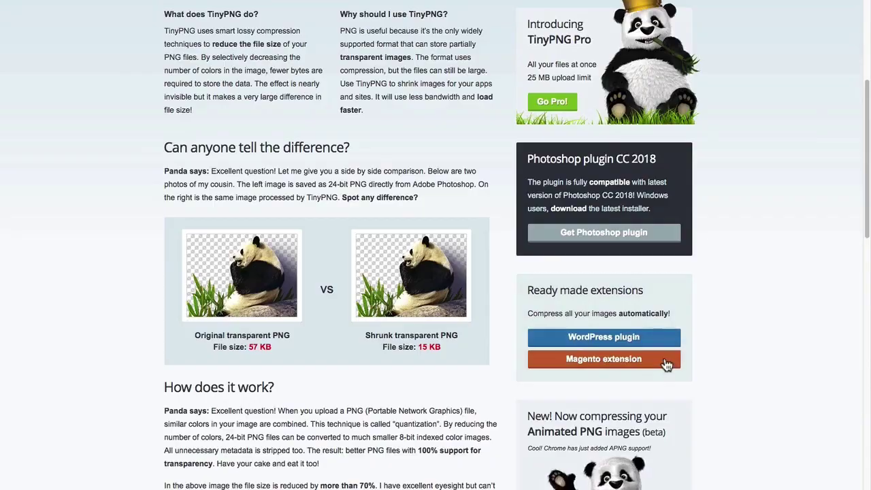
{"action": "left_click", "coordinate": [666, 364]}
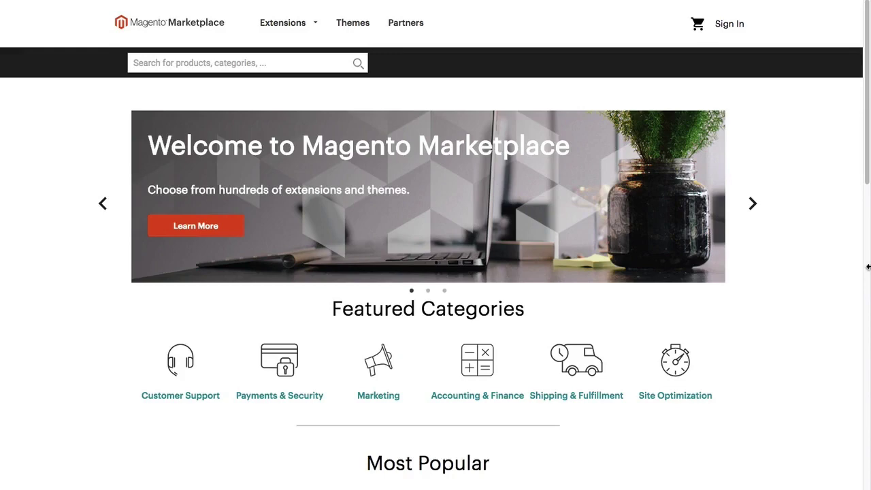
Search Magento Marketplace for 'TinyPNG'.
{"action": "type", "text": "Ti"}
{"action": "type", "text": "n"}
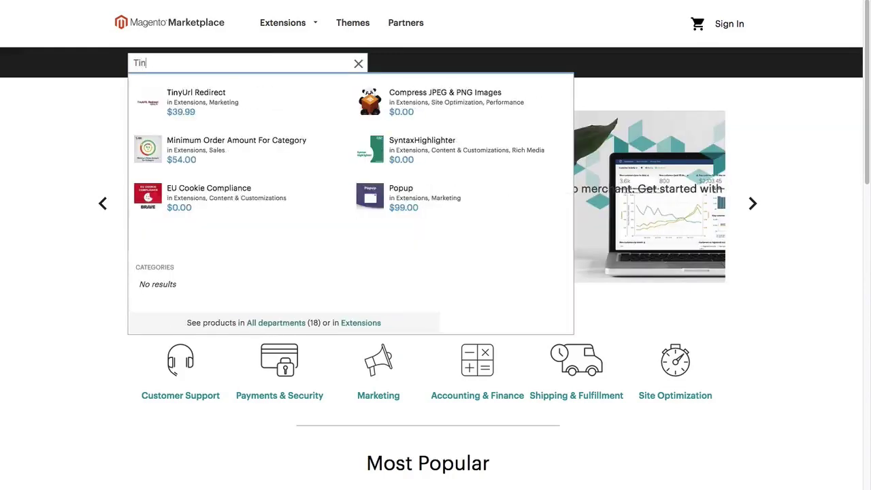
{"action": "type", "text": "yPN"}
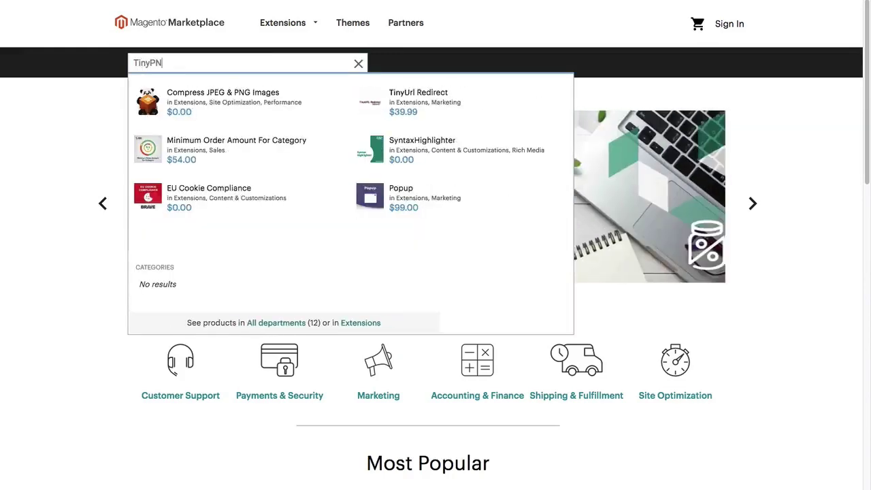
{"action": "type", "text": "G"}
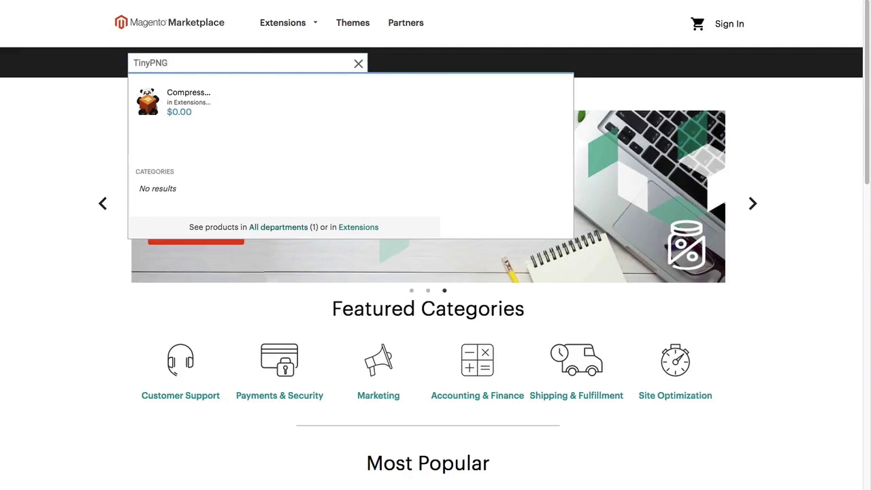
{"action": "key", "text": "Return"}
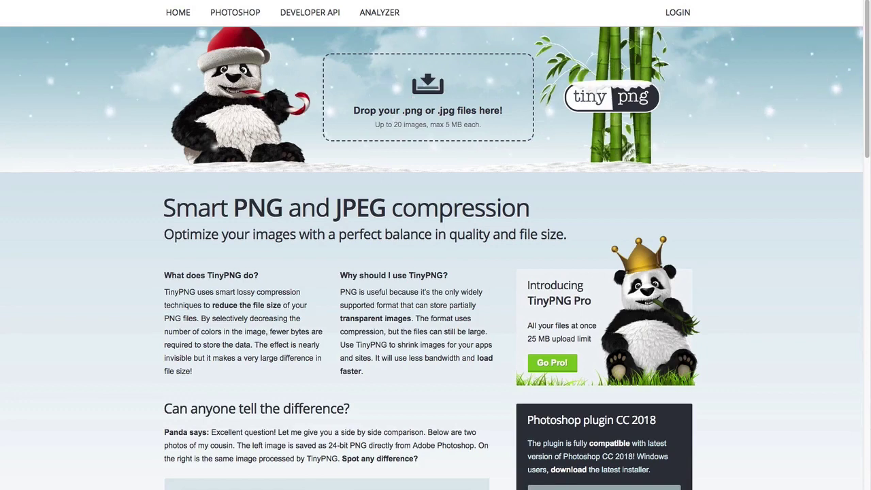
{"action": "left_click", "coordinate": [379, 19]}
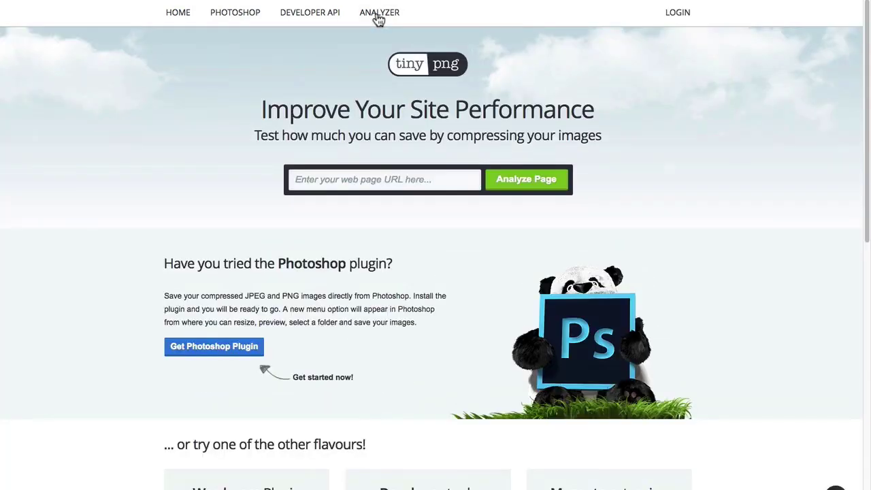
{"action": "left_click", "coordinate": [409, 180]}
{"action": "type", "text": "www.flamencovision.com"}
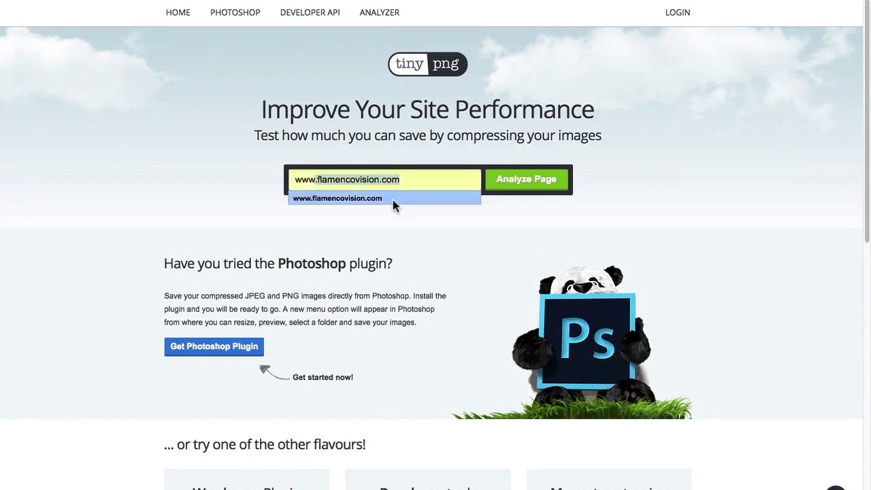
{"action": "left_click", "coordinate": [393, 198]}
{"action": "left_click", "coordinate": [518, 185]}
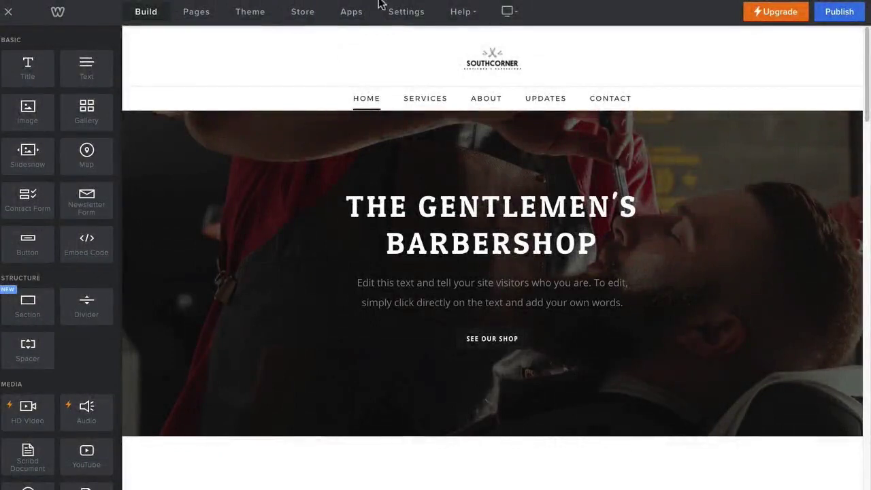
Open Apps, scroll through the App Center's collections, and focus the app search box.
{"action": "left_click", "coordinate": [352, 13]}
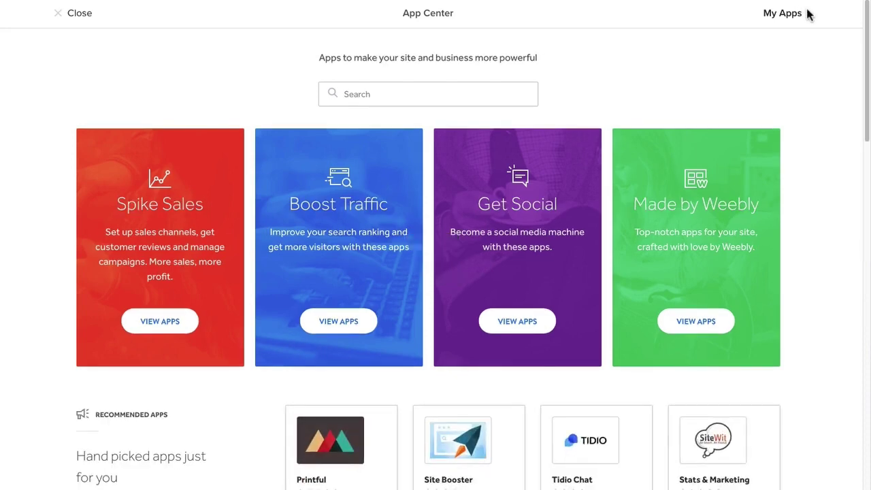
{"action": "left_click_drag", "start_coordinate": [868, 27], "coordinate": [862, 202]}
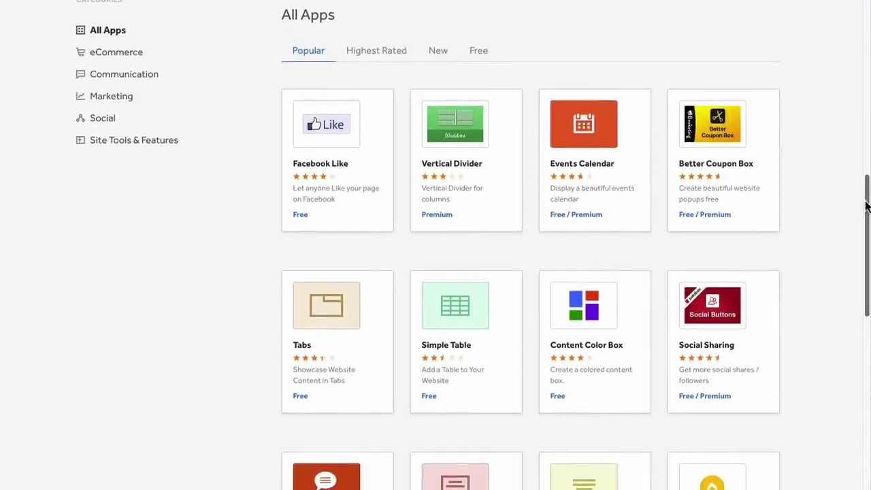
{"action": "left_click_drag", "start_coordinate": [868, 204], "coordinate": [868, 17]}
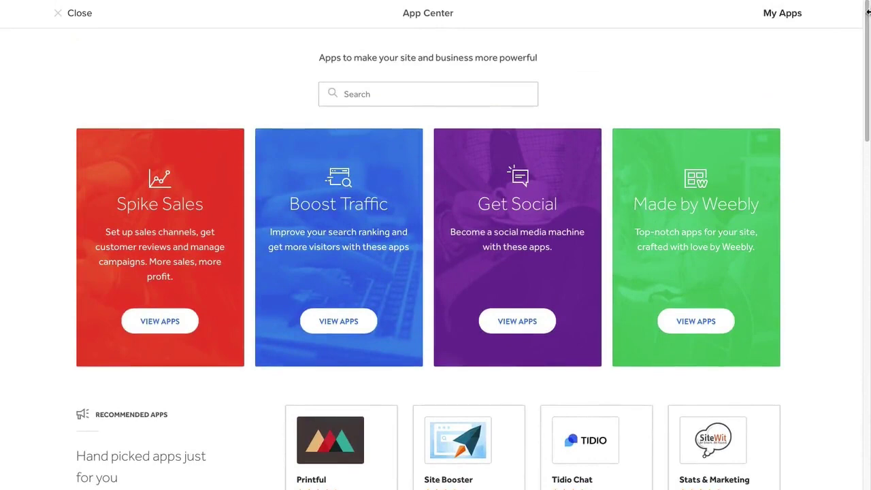
{"action": "left_click", "coordinate": [412, 97]}
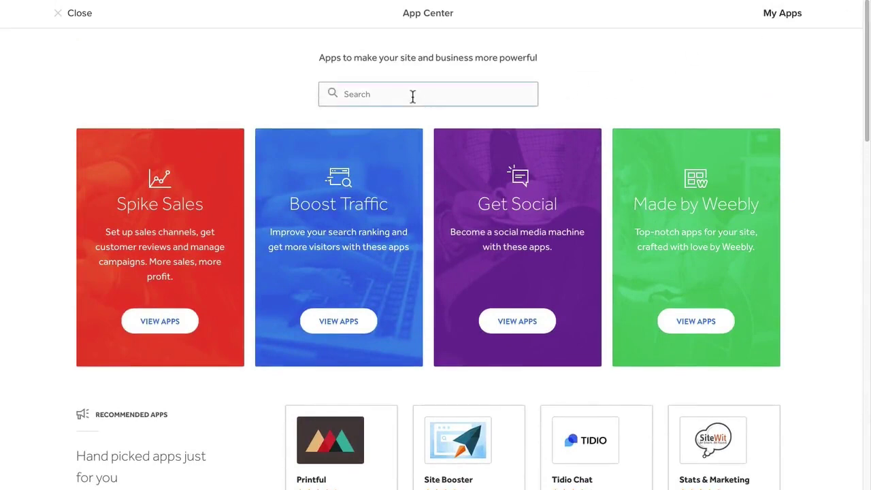
Search the App Center for video gallery apps and open the Huzzaz Video details.
{"action": "type", "text": "v"}
{"action": "key", "text": "Return"}
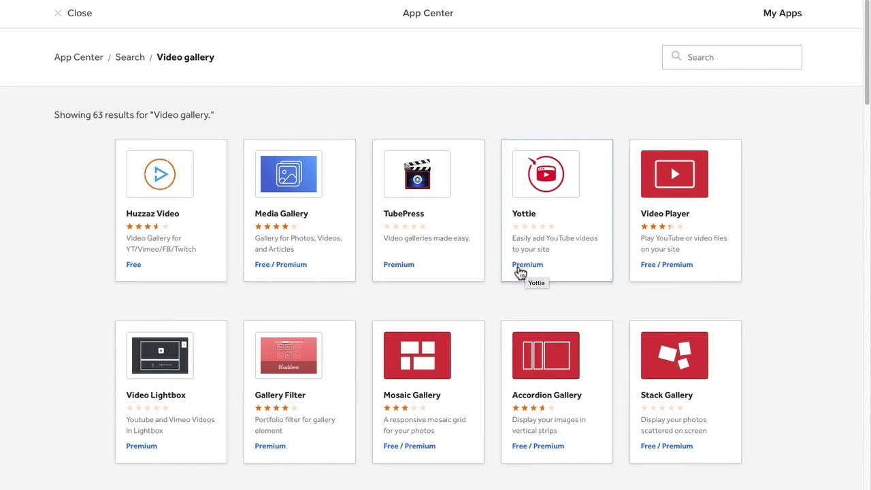
{"action": "left_click", "coordinate": [162, 188]}
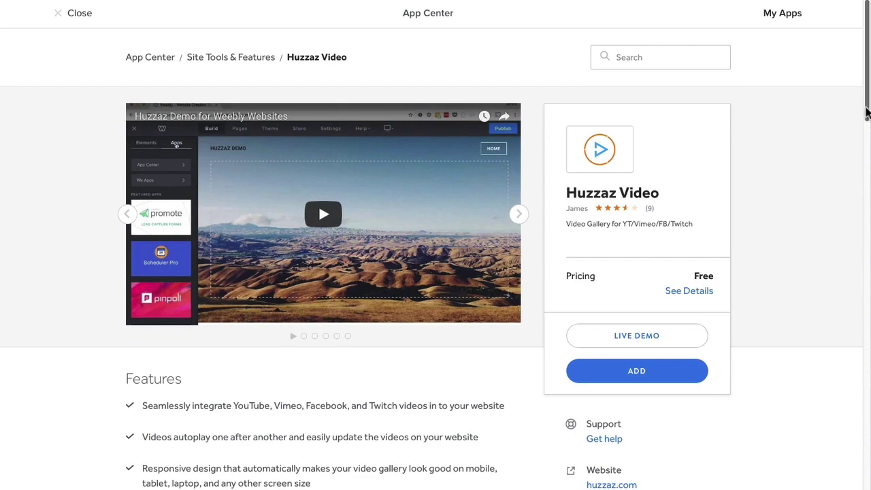
Watch the Huzzaz demo, then add Huzzaz Video and connect it to the Southcorner Barber site.
{"action": "mouse_move", "coordinate": [866, 112]}
{"action": "left_mouse_down"}
{"action": "mouse_move", "coordinate": [863, 185]}
{"action": "mouse_move", "coordinate": [867, 106]}
{"action": "left_mouse_up"}
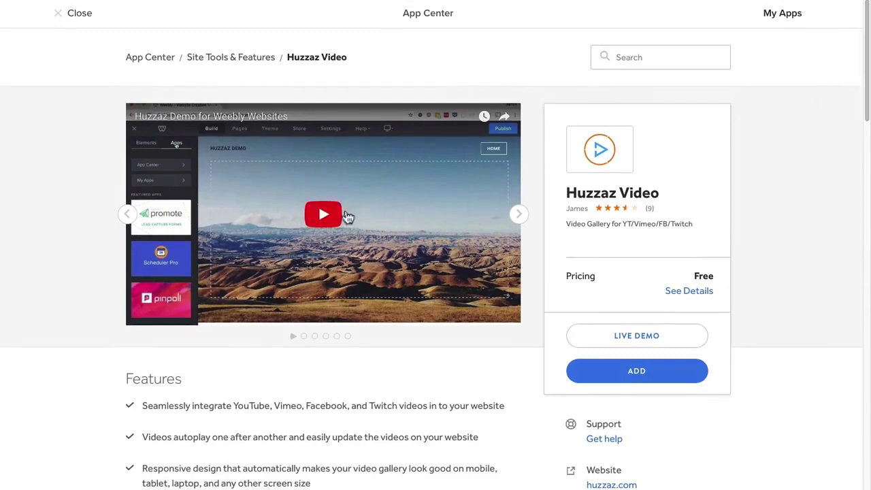
{"action": "left_click", "coordinate": [326, 216]}
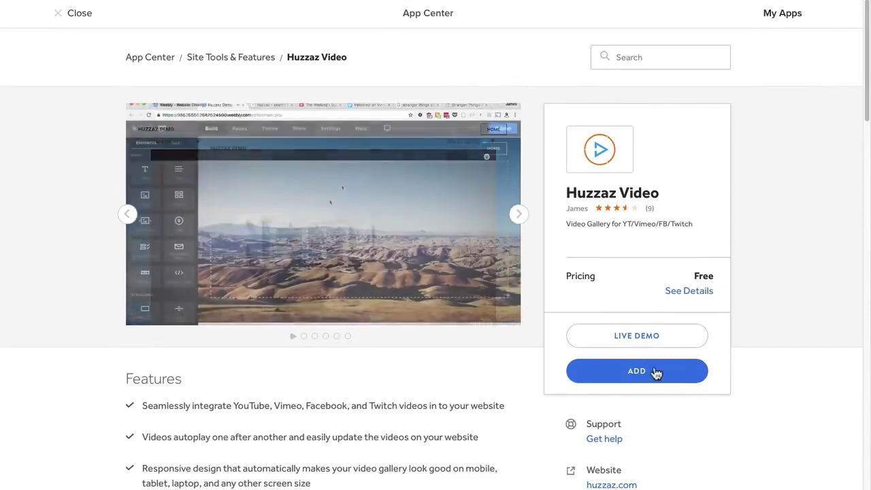
{"action": "left_click", "coordinate": [659, 377]}
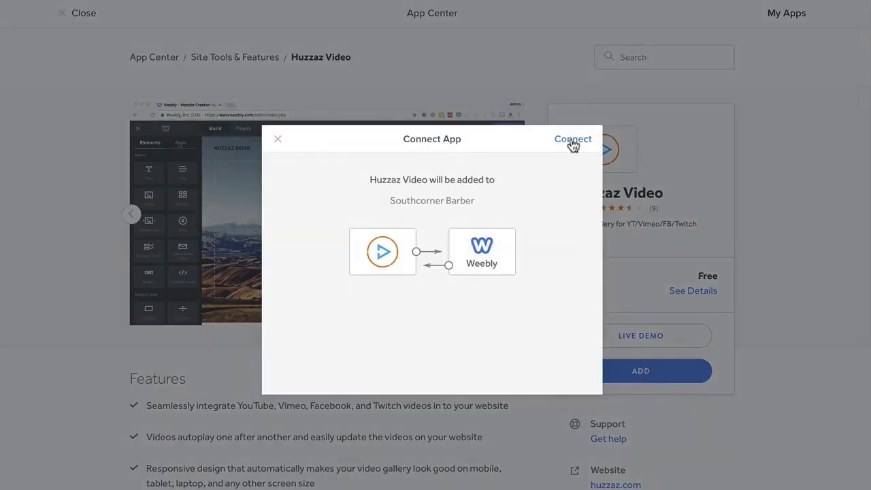
{"action": "left_click", "coordinate": [575, 141]}
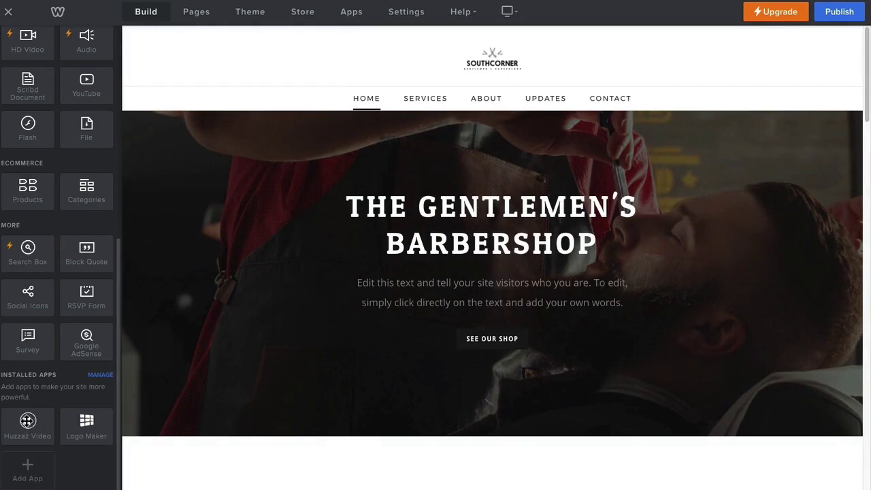
Create a new Standard Page in the barbershop site's page list.
{"action": "left_click", "coordinate": [27, 420]}
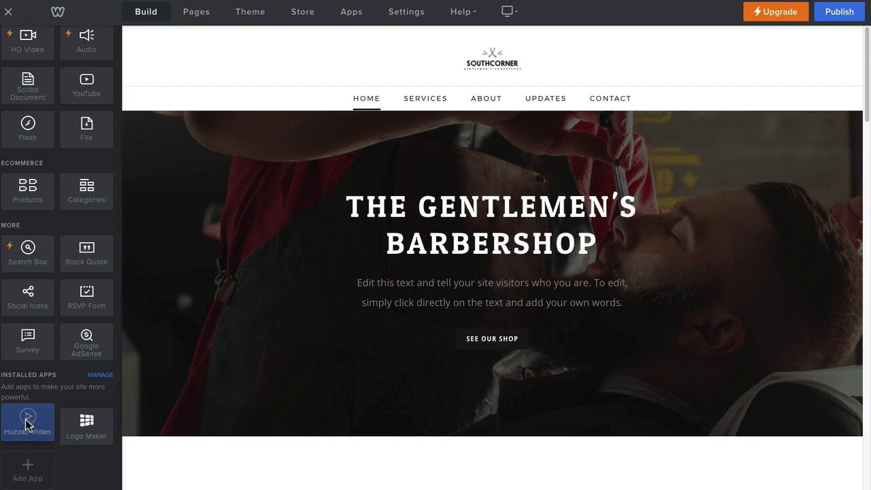
{"action": "left_click", "coordinate": [197, 15]}
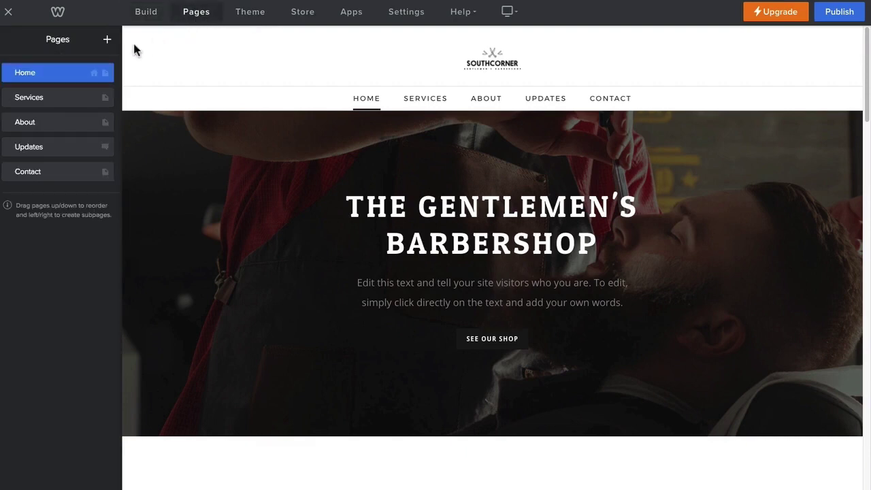
{"action": "left_click", "coordinate": [107, 41]}
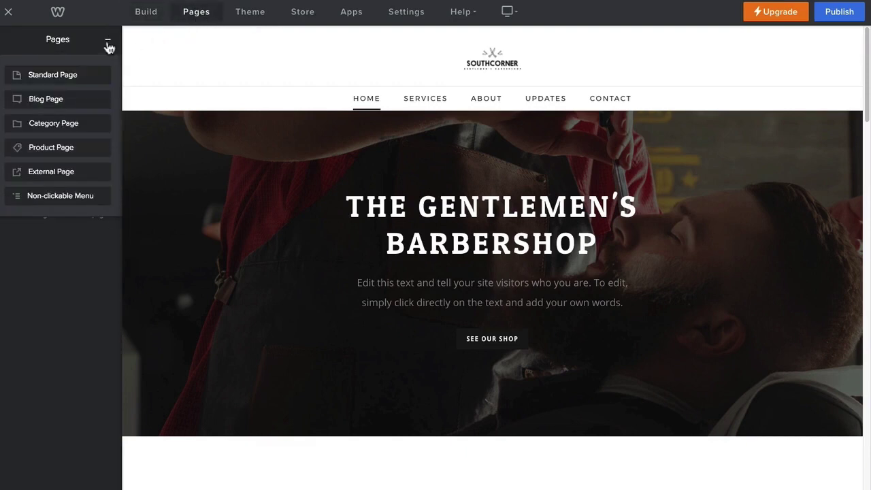
{"action": "left_click", "coordinate": [74, 76]}
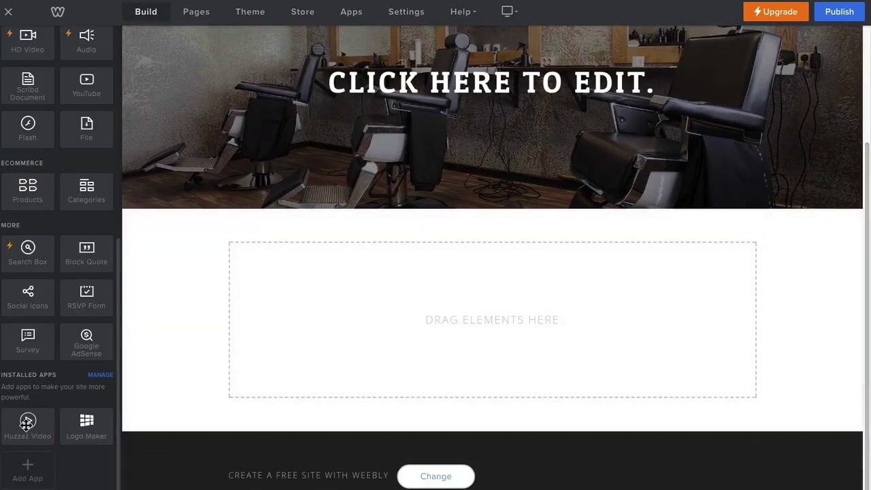
Drop the Huzzaz Video gallery into the page's empty area and play its setup tutorial video.
{"action": "left_click_drag", "start_coordinate": [27, 423], "coordinate": [492, 342]}
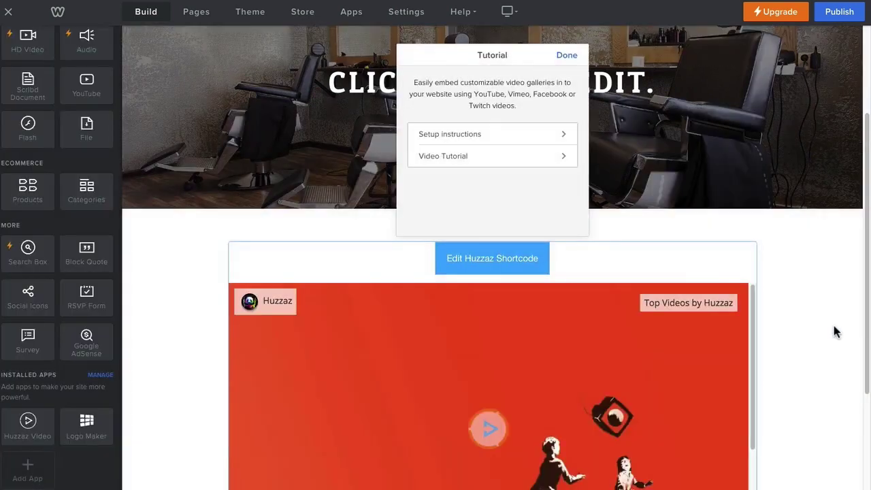
{"action": "left_click", "coordinate": [564, 135]}
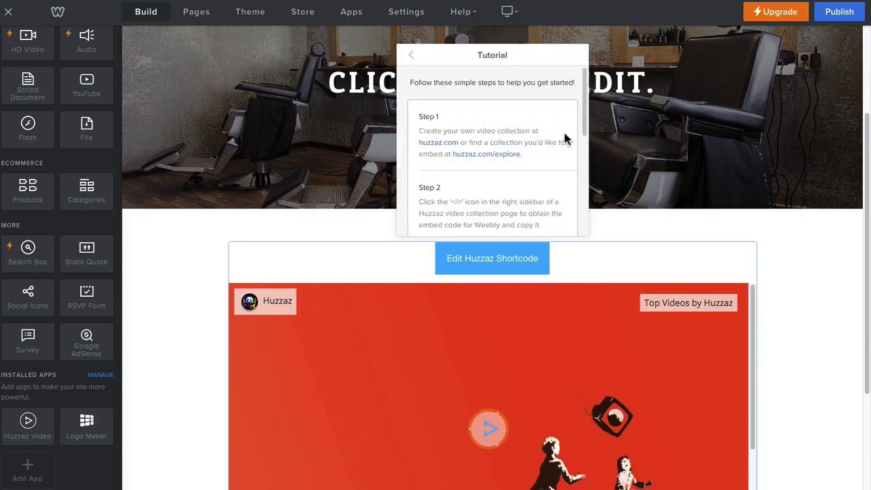
{"action": "left_click", "coordinate": [412, 55]}
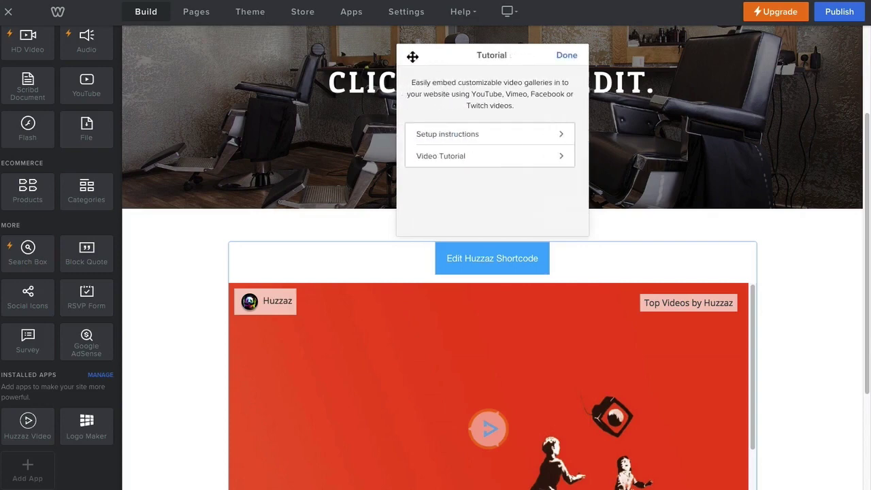
{"action": "left_click", "coordinate": [454, 157]}
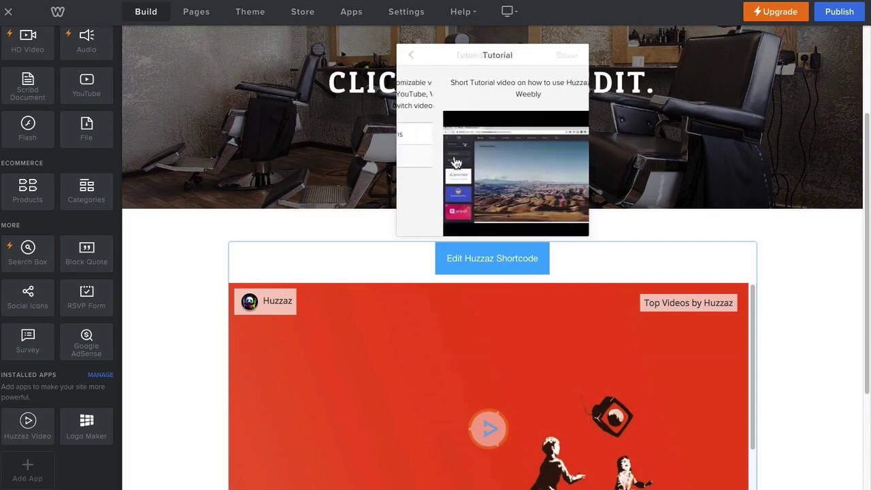
{"action": "left_click", "coordinate": [498, 180]}
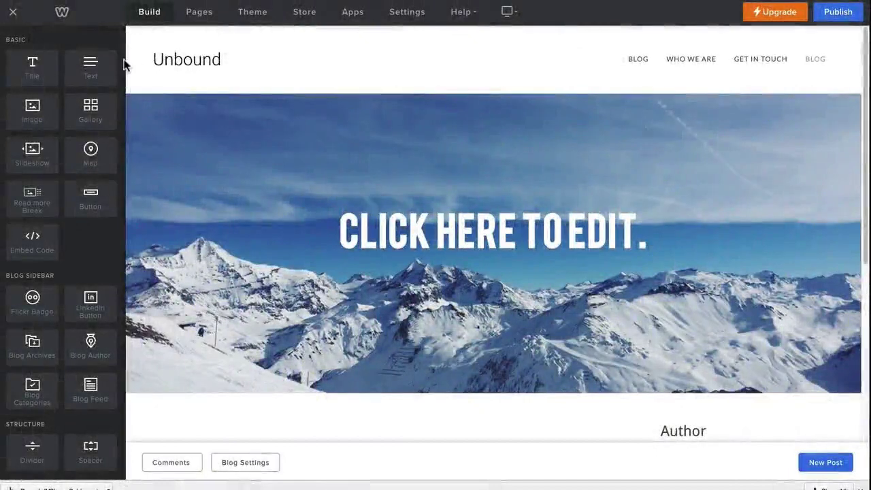
{"action": "scroll", "coordinate": [120, 67], "scroll_direction": "down", "scroll_amount": 1}
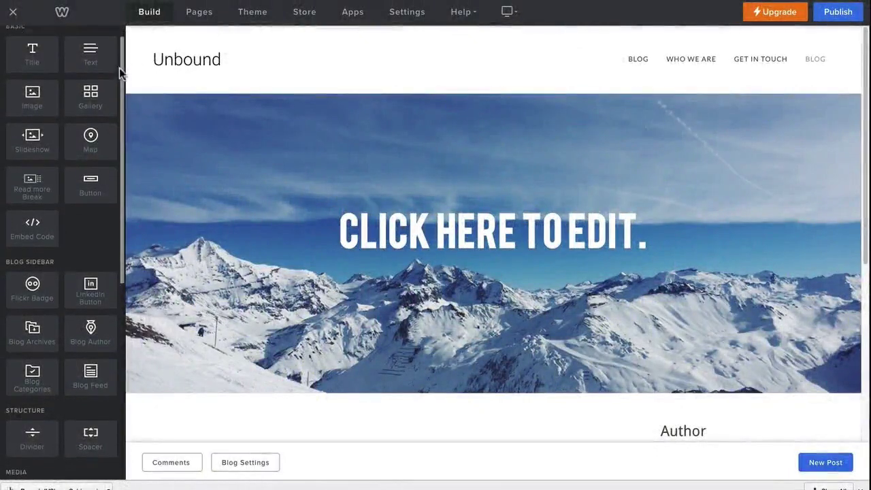
{"action": "scroll", "coordinate": [119, 74], "scroll_direction": "down", "scroll_amount": 2}
{"action": "scroll", "coordinate": [118, 116], "scroll_direction": "down", "scroll_amount": 2}
{"action": "scroll", "coordinate": [116, 150], "scroll_direction": "down", "scroll_amount": 2}
{"action": "scroll", "coordinate": [113, 170], "scroll_direction": "down", "scroll_amount": 2}
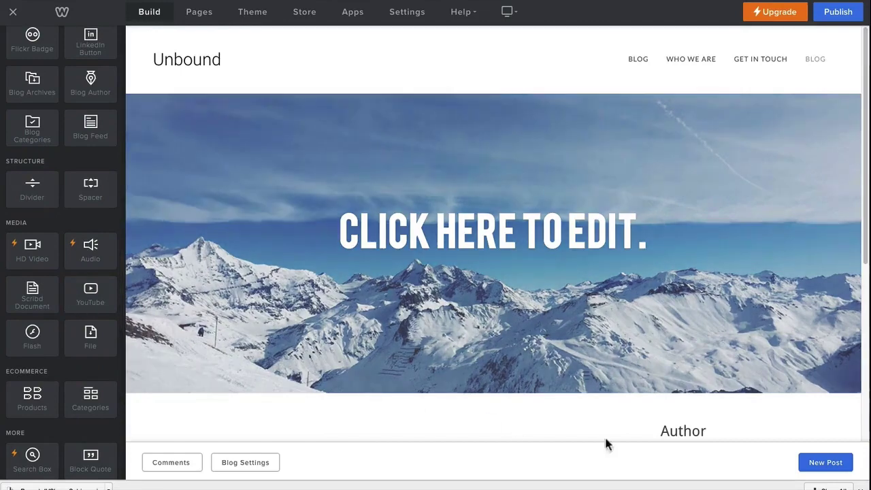
{"action": "left_click", "coordinate": [818, 468]}
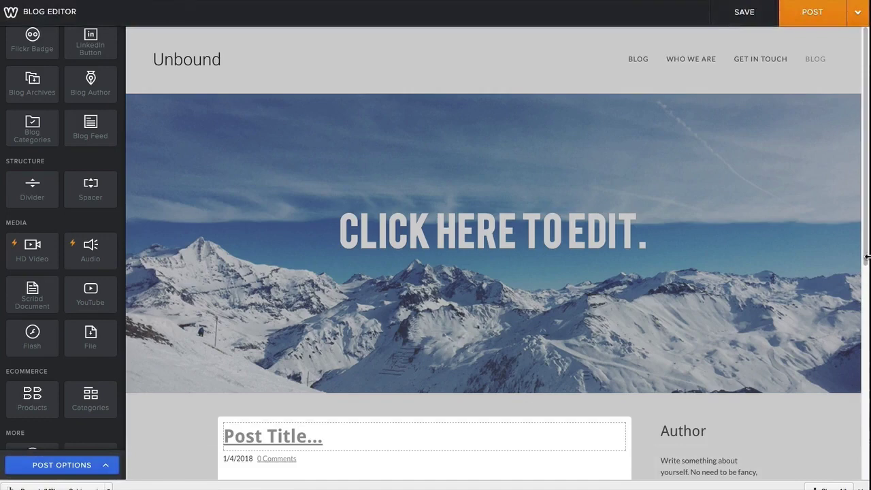
{"action": "left_click_drag", "start_coordinate": [867, 257], "coordinate": [866, 393]}
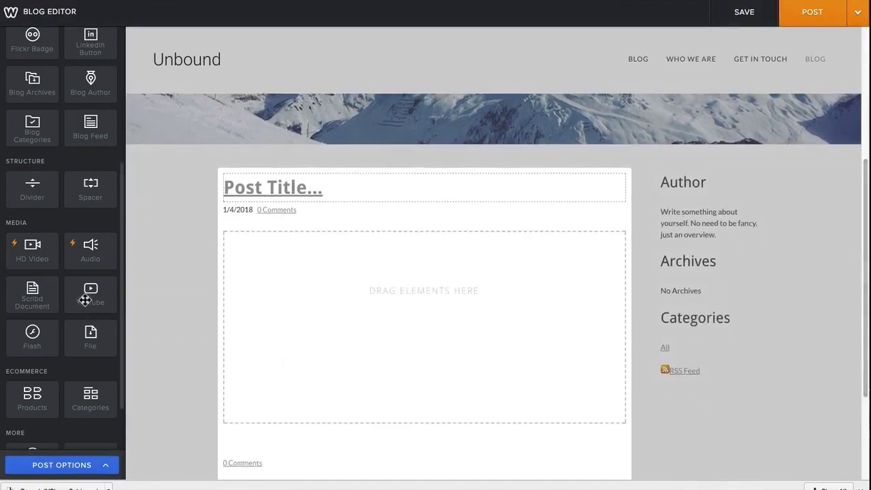
{"action": "left_click_drag", "start_coordinate": [84, 300], "coordinate": [428, 353]}
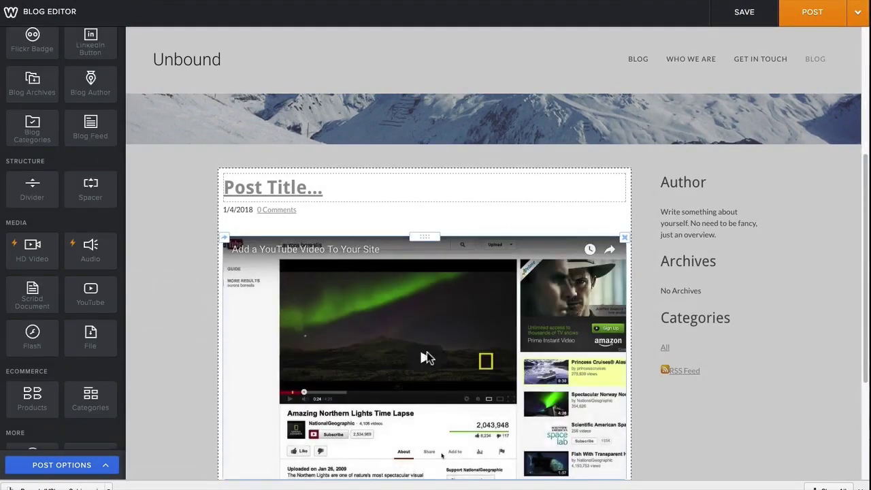
{"action": "left_click", "coordinate": [413, 305]}
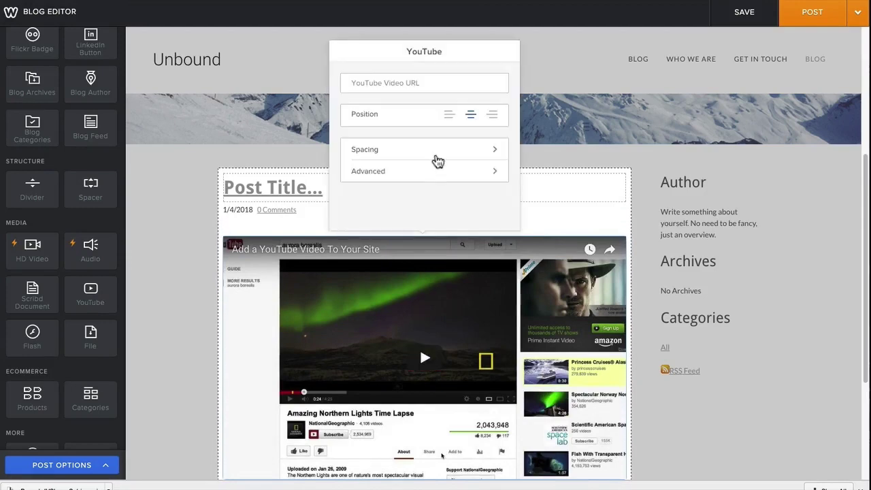
{"action": "left_click", "coordinate": [428, 83]}
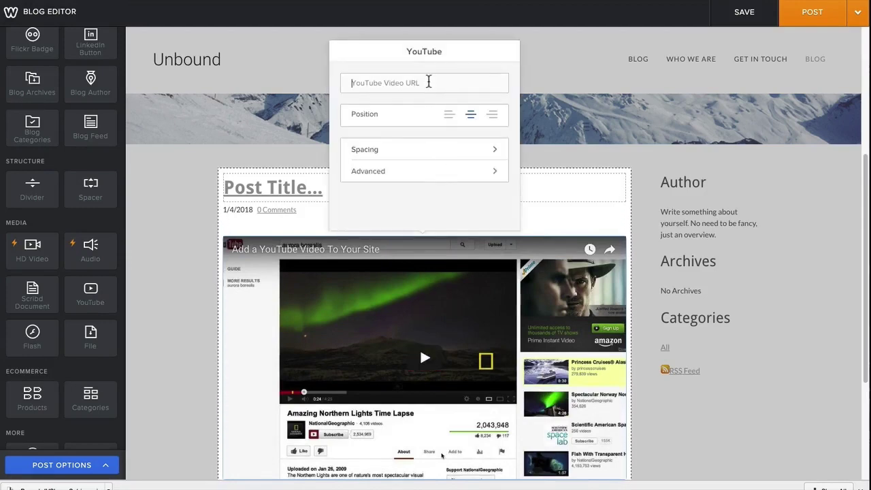
{"action": "key", "text": "ctrl+v"}
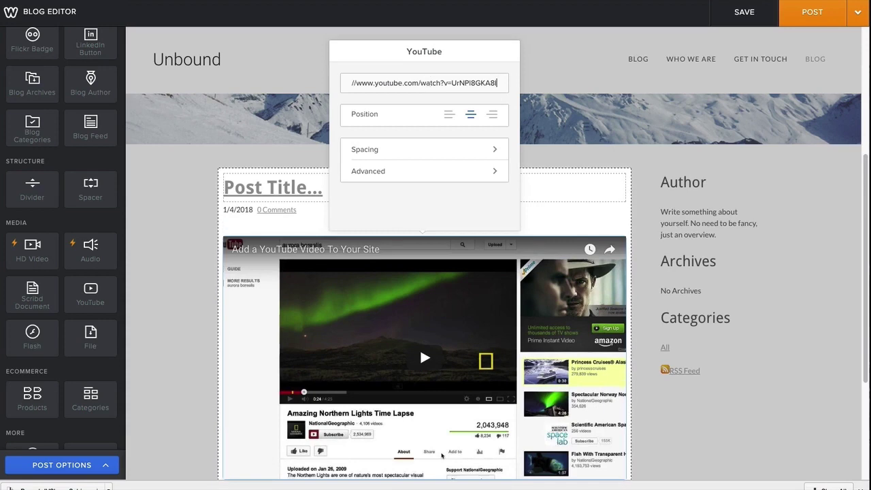
{"action": "left_click", "coordinate": [447, 117]}
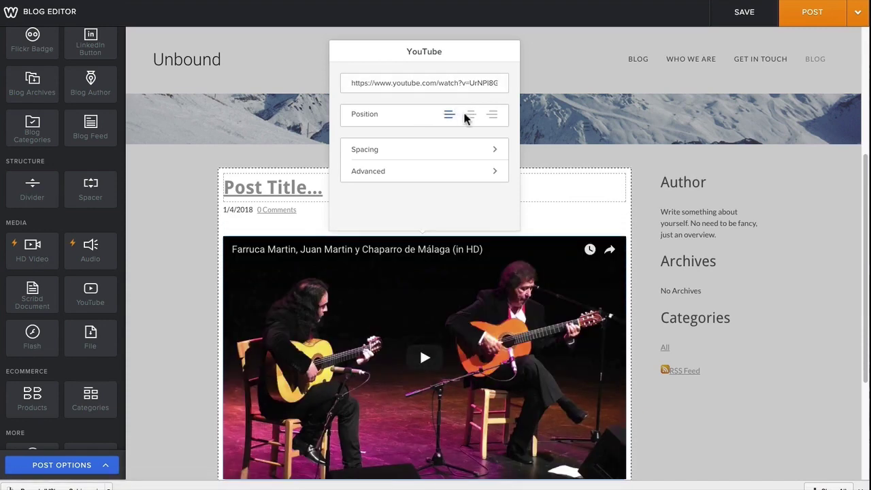
{"action": "left_click", "coordinate": [470, 121]}
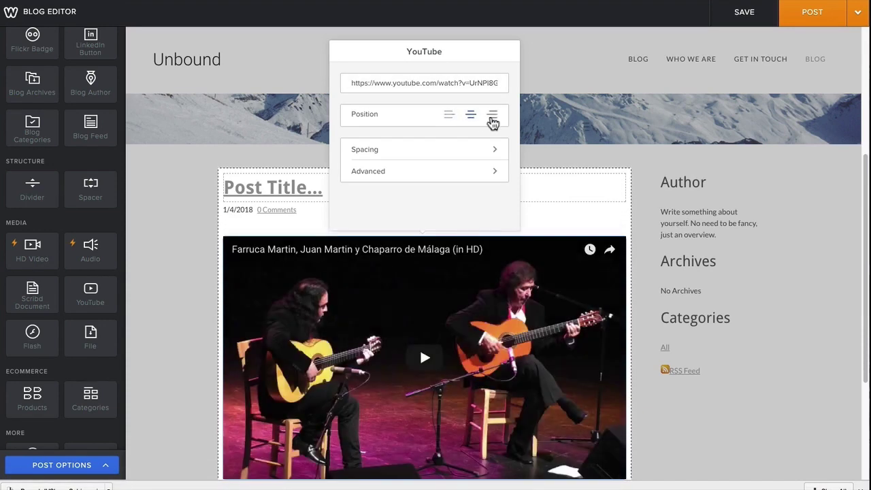
{"action": "left_click", "coordinate": [492, 121]}
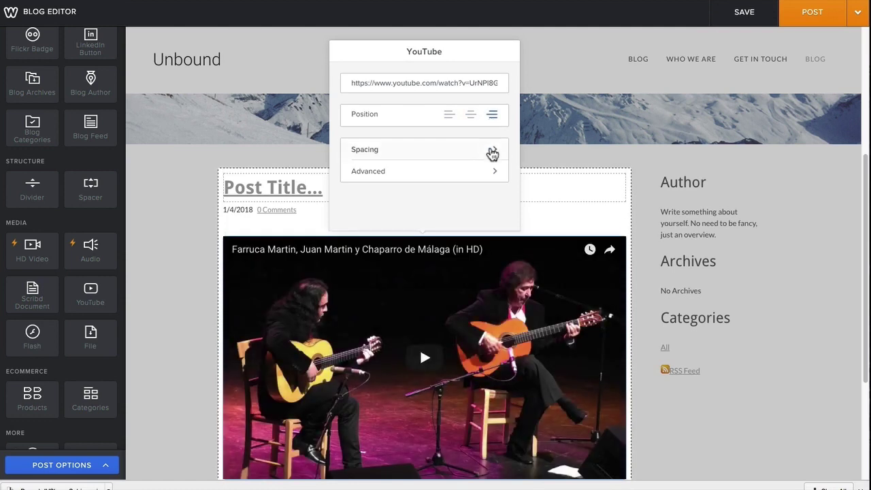
{"action": "left_click", "coordinate": [492, 151]}
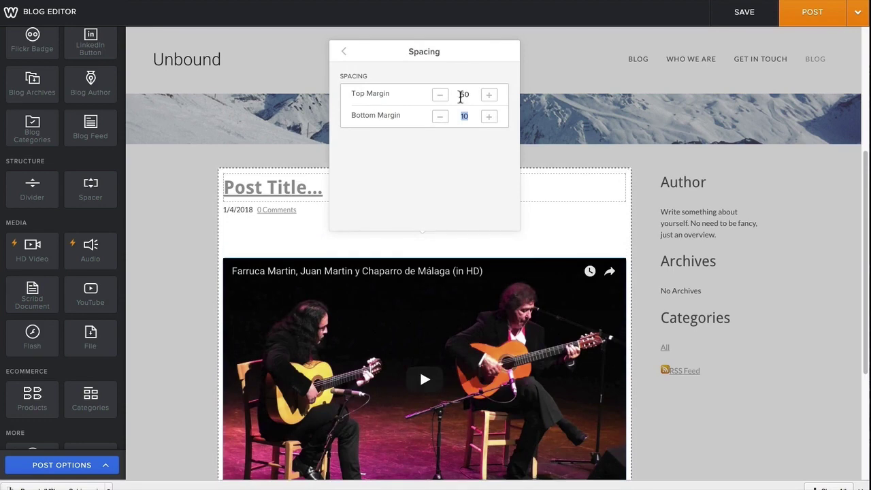
{"action": "left_click", "coordinate": [343, 51]}
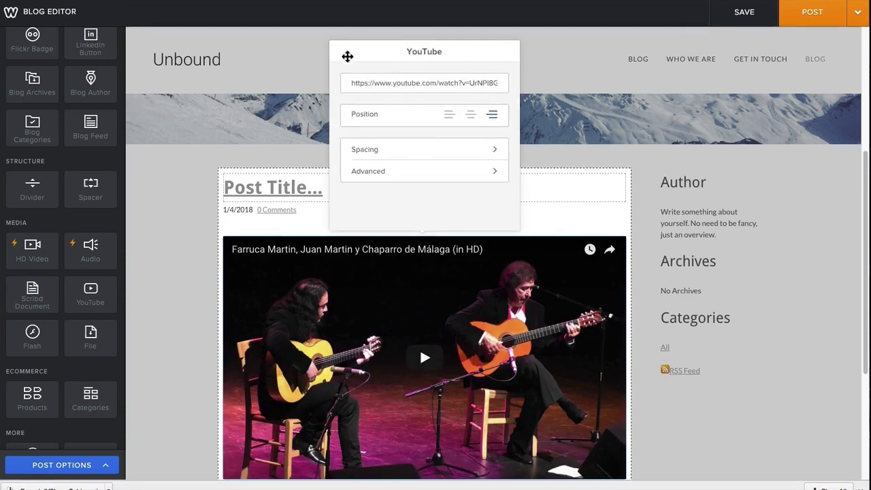
{"action": "left_click", "coordinate": [497, 171]}
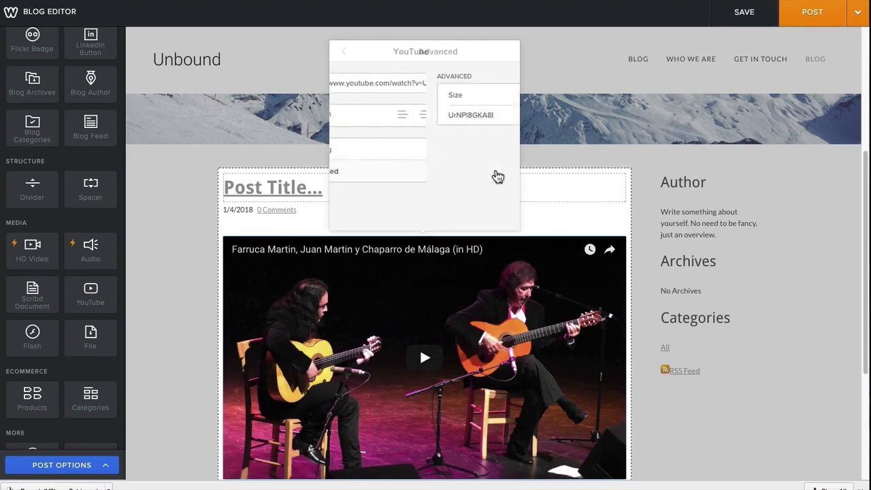
{"action": "left_click", "coordinate": [494, 101]}
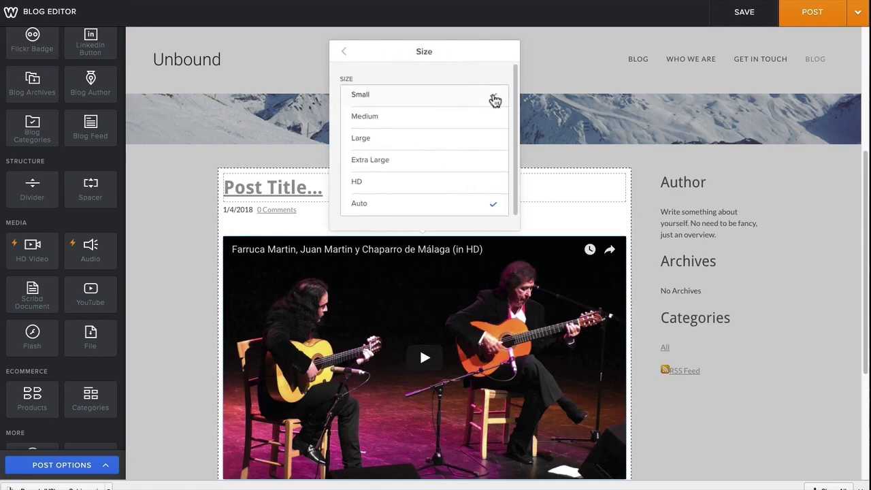
{"action": "left_click", "coordinate": [345, 55]}
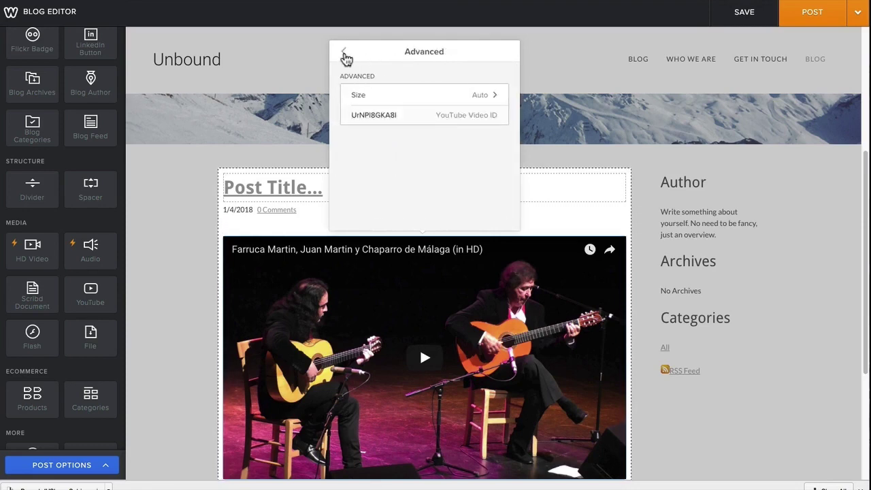
{"action": "left_click", "coordinate": [345, 56]}
{"action": "mouse_move", "coordinate": [344, 54]}
{"action": "left_mouse_down"}
{"action": "mouse_move", "coordinate": [122, 91]}
{"action": "mouse_move", "coordinate": [120, 214]}
{"action": "left_mouse_up"}
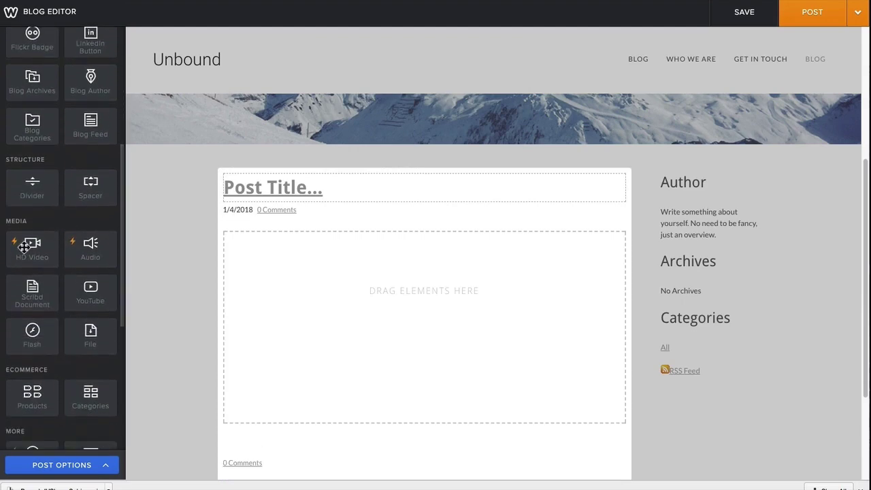
Try adding an HD Video element to the January 04th post and dismiss the premium upgrade notice.
{"action": "left_click_drag", "start_coordinate": [25, 247], "coordinate": [427, 328]}
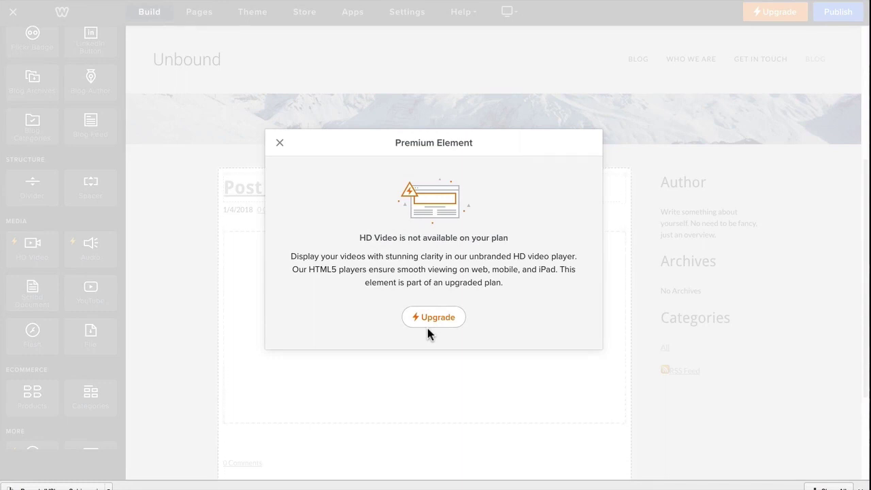
{"action": "left_click", "coordinate": [280, 143]}
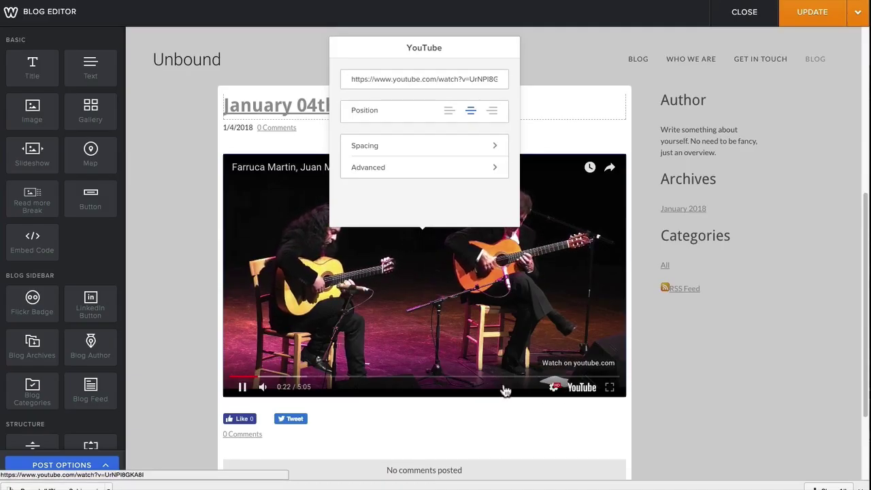
Close the YouTube video settings and scroll through the finished flamenco-video post.
{"action": "left_click", "coordinate": [157, 312]}
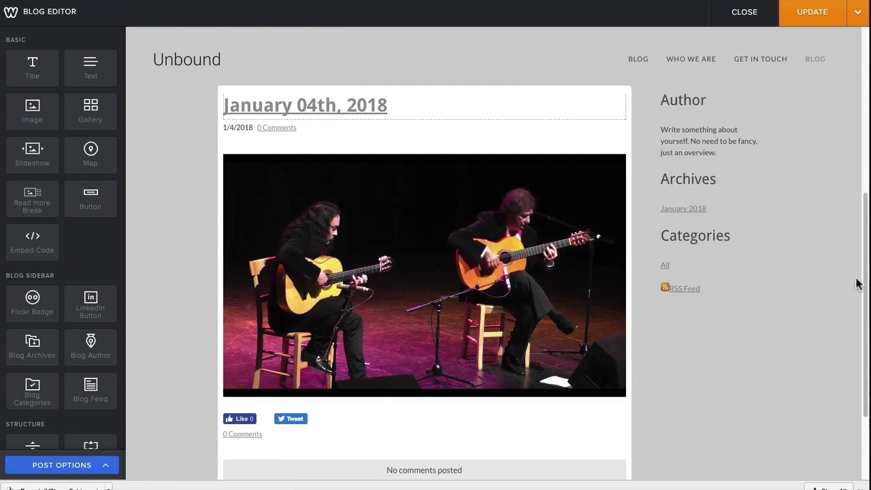
{"action": "scroll", "coordinate": [864, 273], "scroll_direction": "up", "scroll_amount": 5}
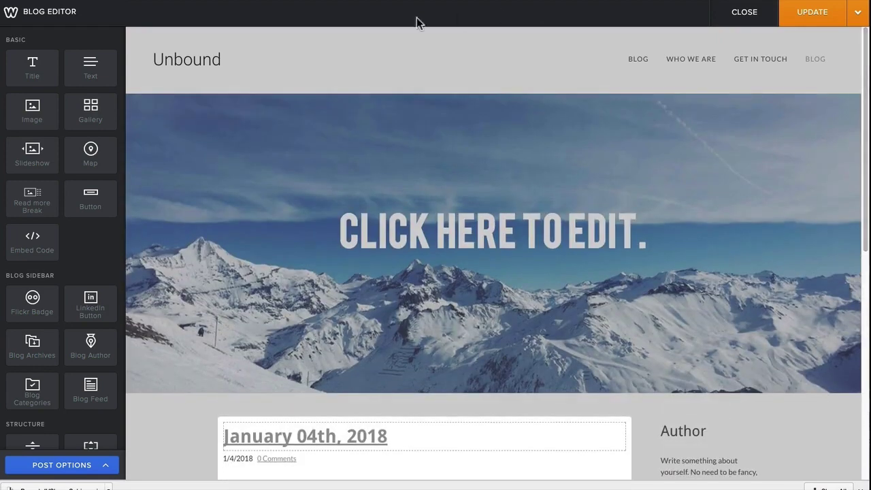
{"action": "scroll", "coordinate": [272, 129], "scroll_direction": "down", "scroll_amount": 5}
{"action": "left_click_drag", "start_coordinate": [122, 206], "coordinate": [118, 448]}
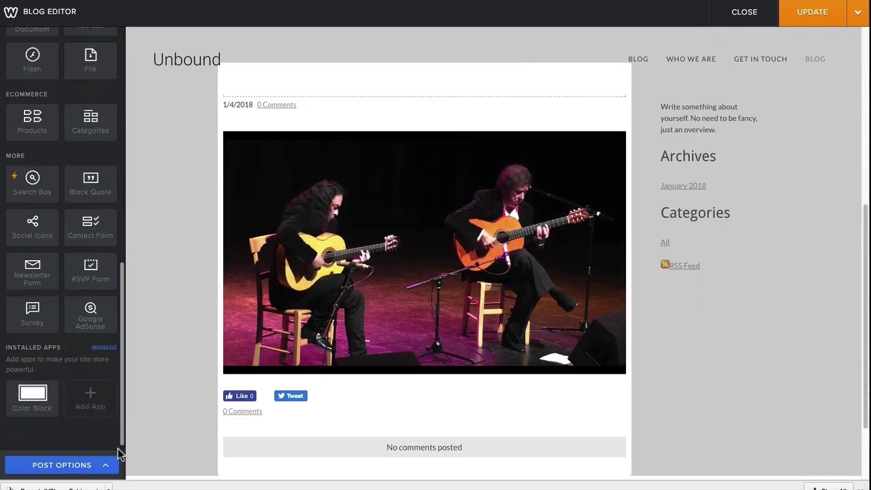
Search the App Center for 'Responsive vimeo' and open the Responsive Vimeo app details.
{"action": "left_click", "coordinate": [93, 397]}
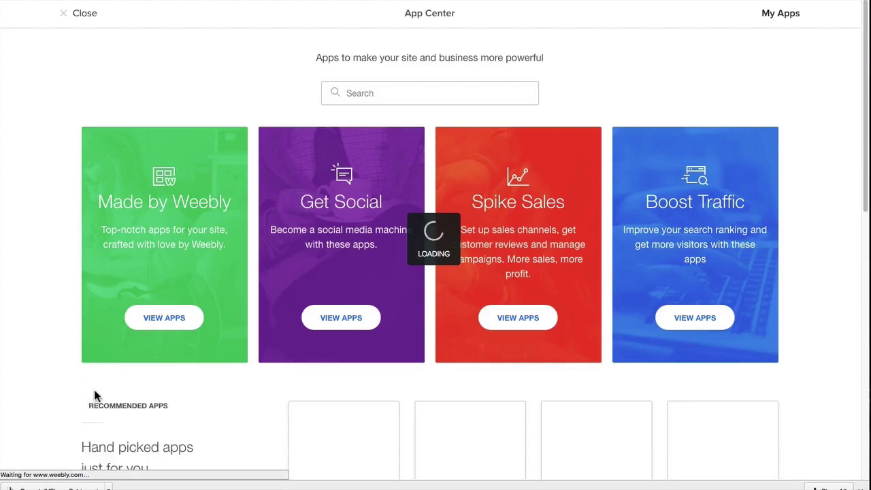
{"action": "type", "text": "Re"}
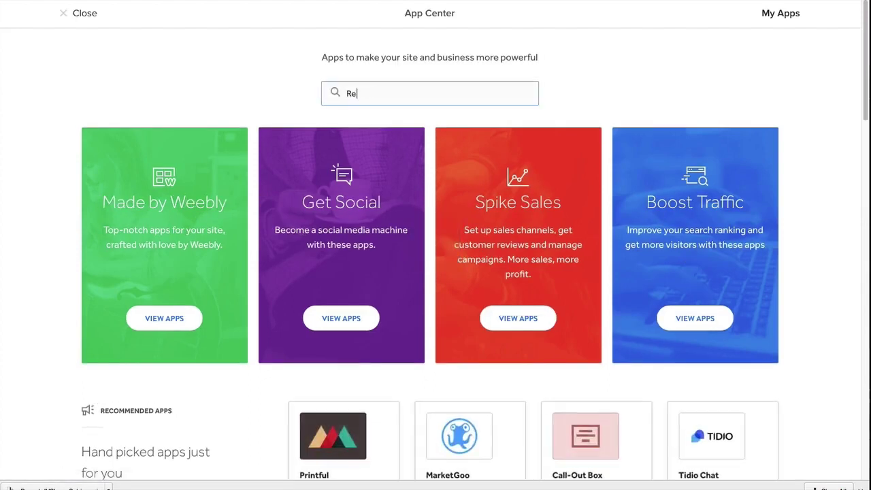
{"action": "type", "text": "sponsive v"}
{"action": "type", "text": "imeo"}
{"action": "key", "text": "Return"}
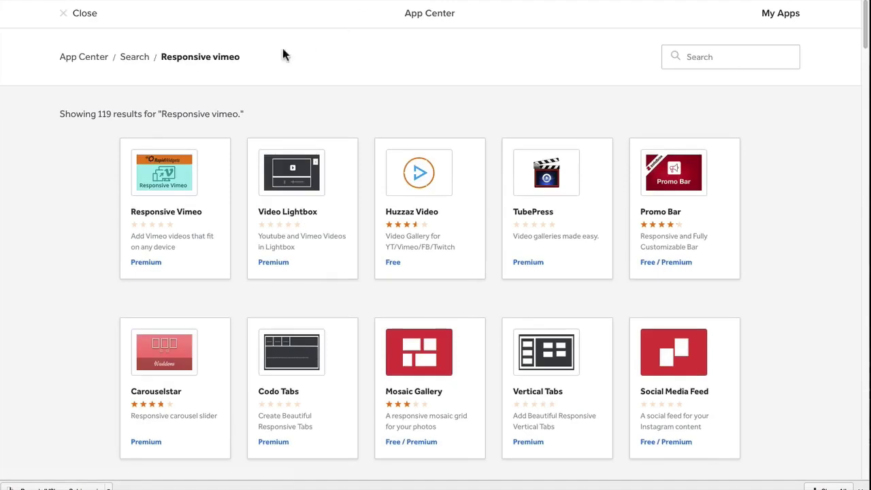
{"action": "left_click", "coordinate": [173, 178]}
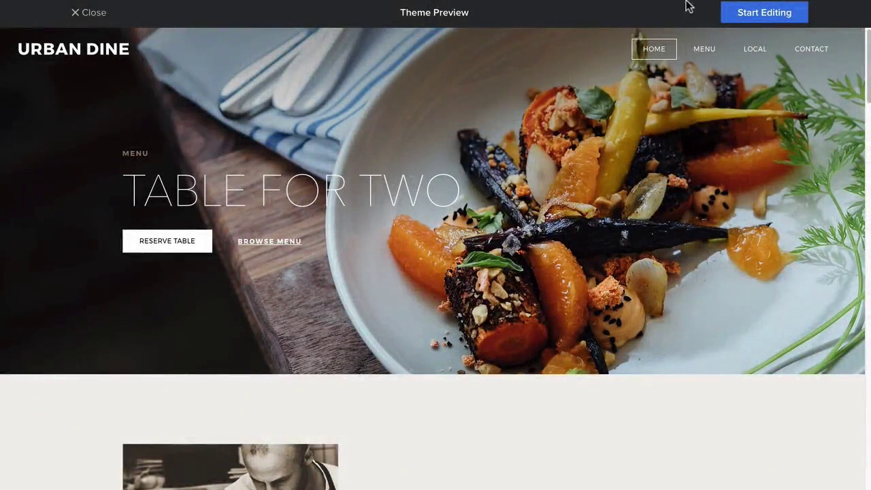
Start a new site from the Urban Dine theme, skipping the domain choice for now.
{"action": "left_click", "coordinate": [727, 15]}
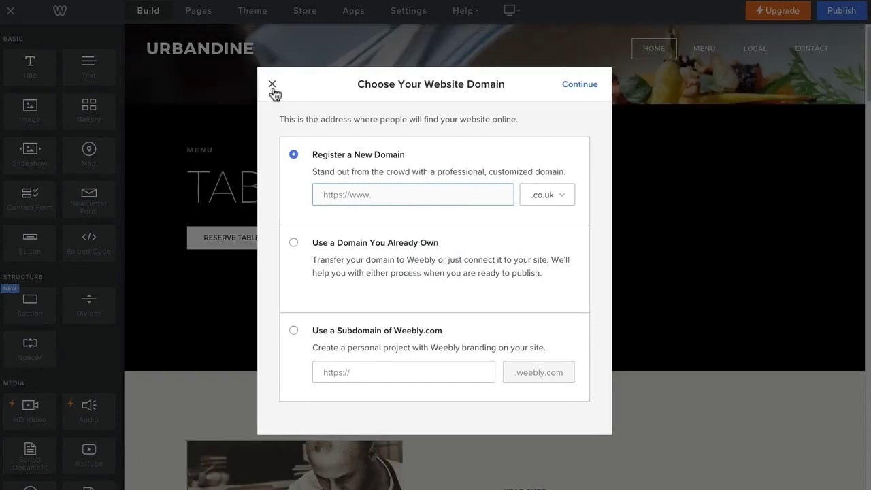
{"action": "left_click", "coordinate": [272, 86]}
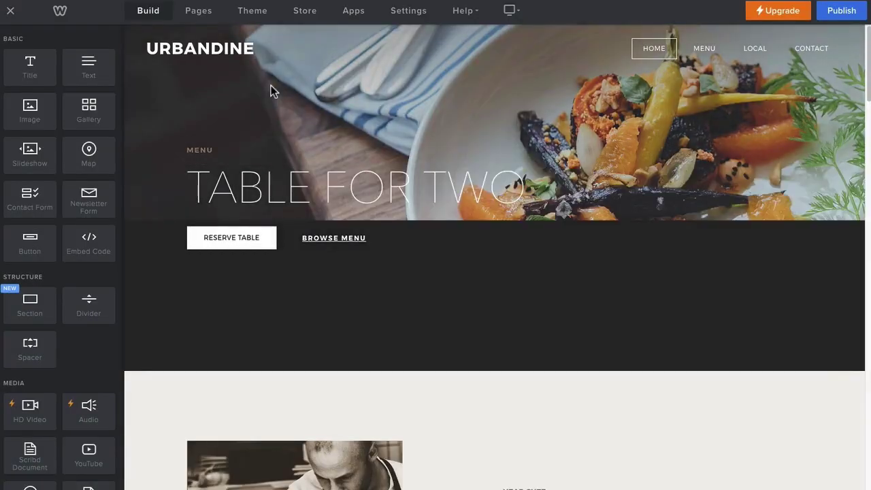
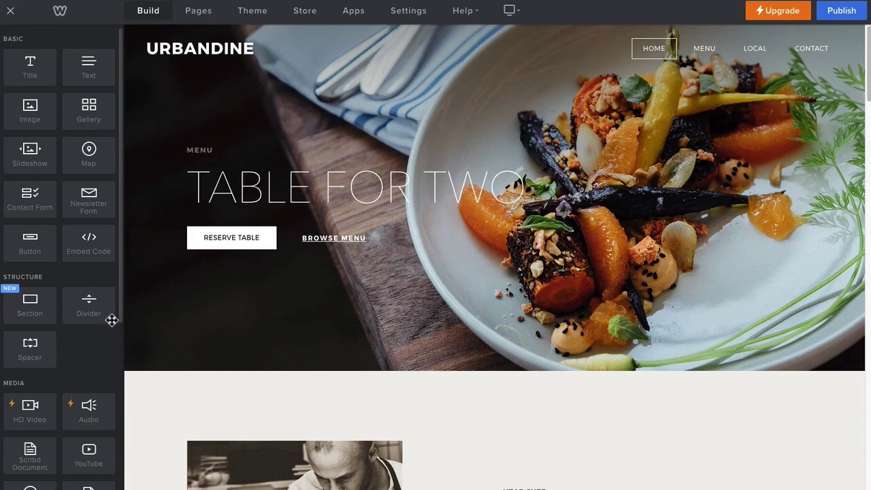
Delete the HEAD CHEF label and the chef description paragraph.
{"action": "left_click_drag", "start_coordinate": [120, 317], "coordinate": [81, 437]}
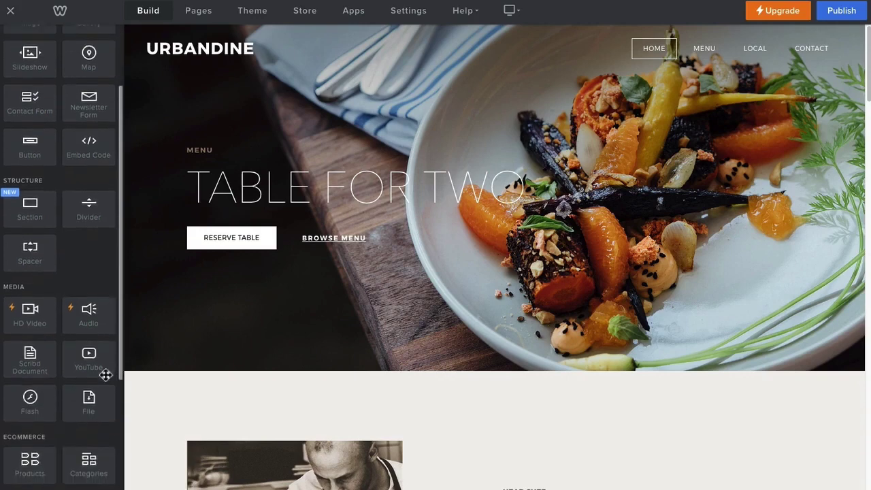
{"action": "scroll", "coordinate": [81, 443], "scroll_direction": "down", "scroll_amount": 2}
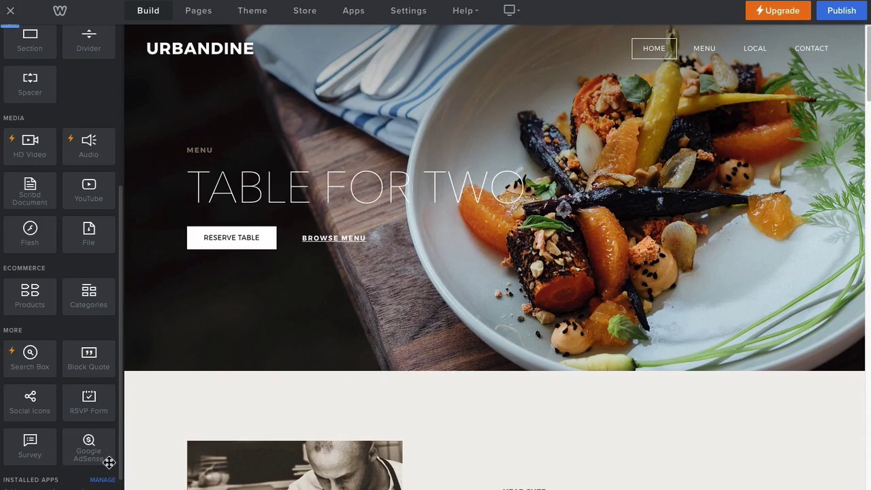
{"action": "scroll", "coordinate": [119, 457], "scroll_direction": "down", "scroll_amount": 2}
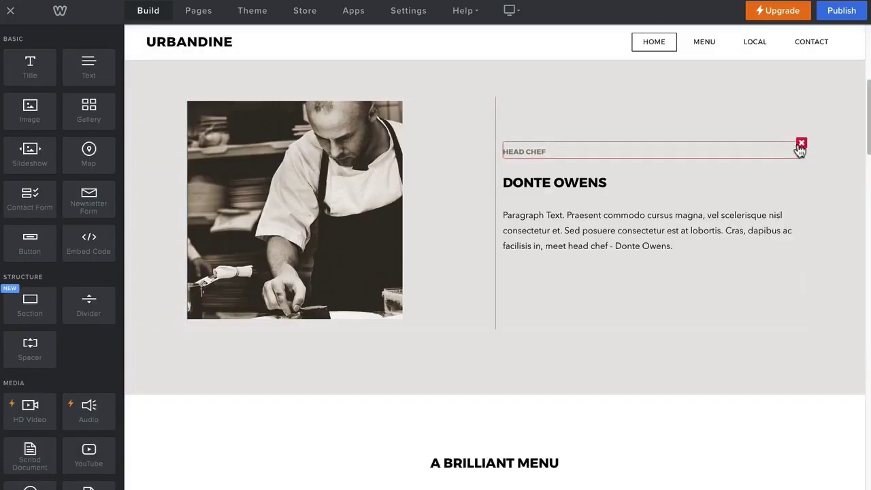
{"action": "left_click", "coordinate": [800, 142]}
{"action": "left_click", "coordinate": [782, 111]}
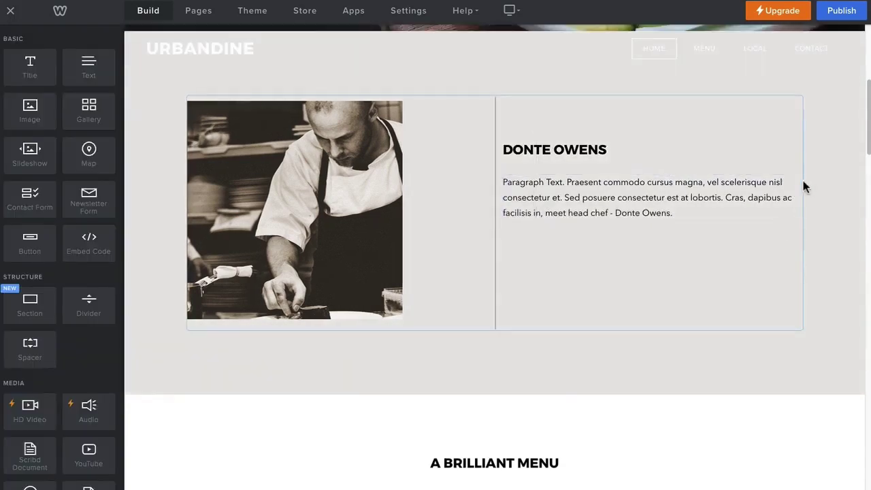
{"action": "left_click", "coordinate": [802, 176]}
{"action": "left_click", "coordinate": [779, 143]}
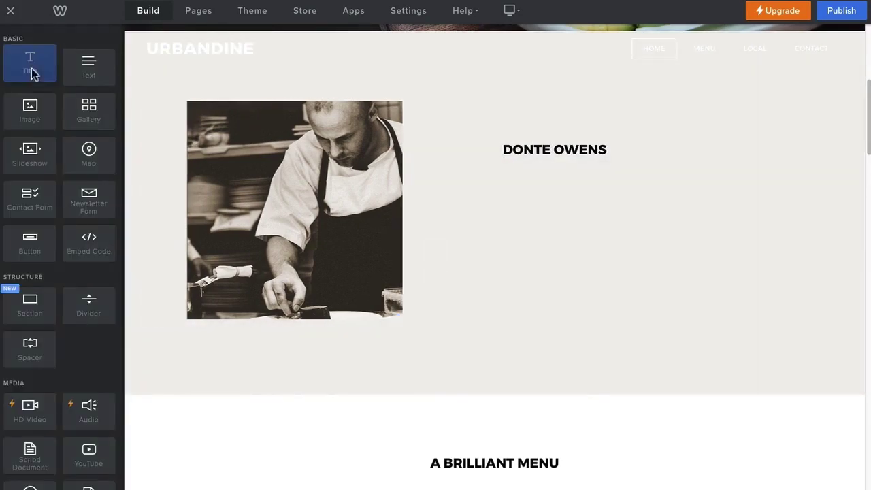
Add a Title block reading 'Add text here' and move it above the chef's name.
{"action": "left_click_drag", "start_coordinate": [30, 72], "coordinate": [366, 148]}
{"action": "mouse_move", "coordinate": [483, 208]}
{"action": "left_mouse_down"}
{"action": "mouse_move", "coordinate": [590, 194]}
{"action": "mouse_move", "coordinate": [583, 196]}
{"action": "left_mouse_up"}
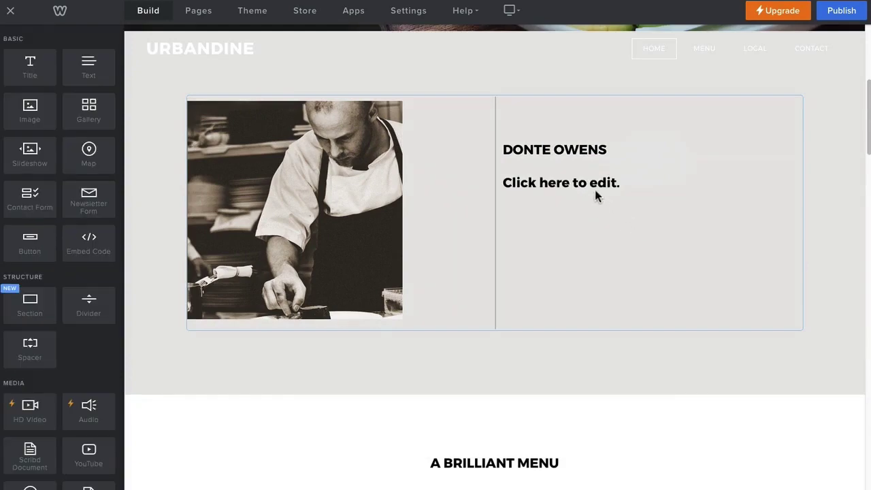
{"action": "left_click", "coordinate": [593, 186]}
{"action": "type", "text": "Add"}
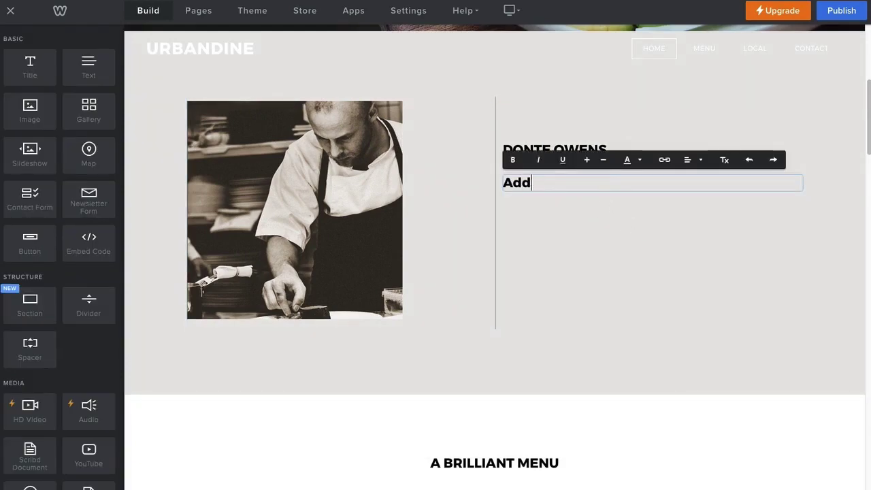
{"action": "type", "text": " text here"}
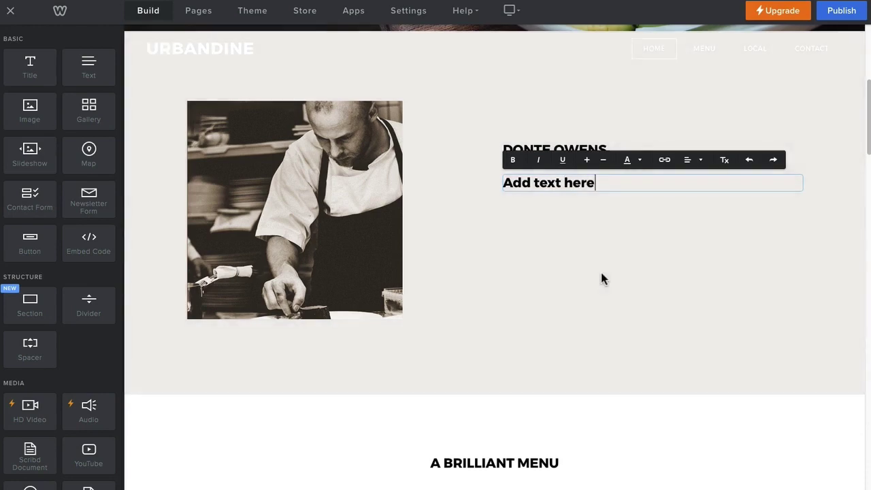
{"action": "left_click", "coordinate": [602, 278]}
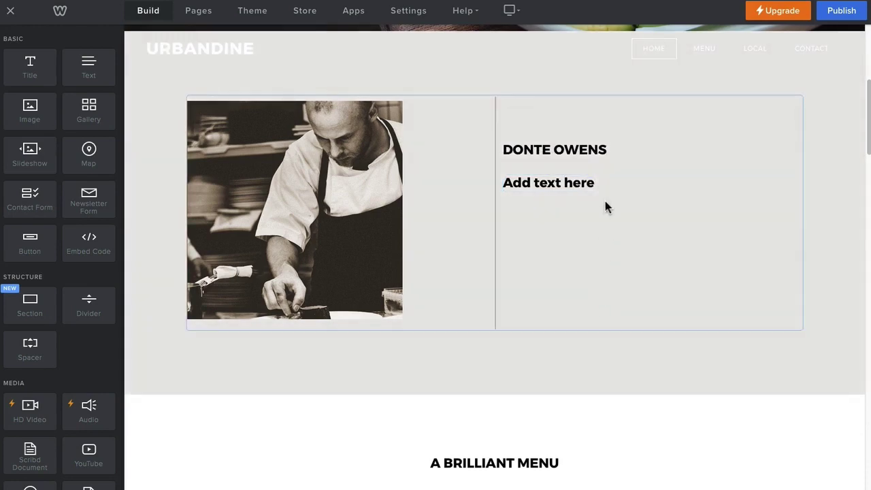
{"action": "mouse_move", "coordinate": [647, 178]}
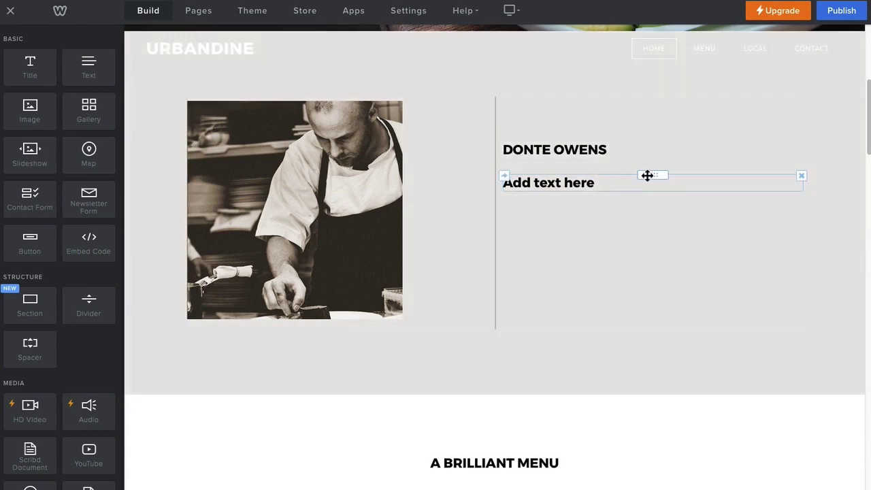
{"action": "left_click_drag", "start_coordinate": [647, 176], "coordinate": [645, 122]}
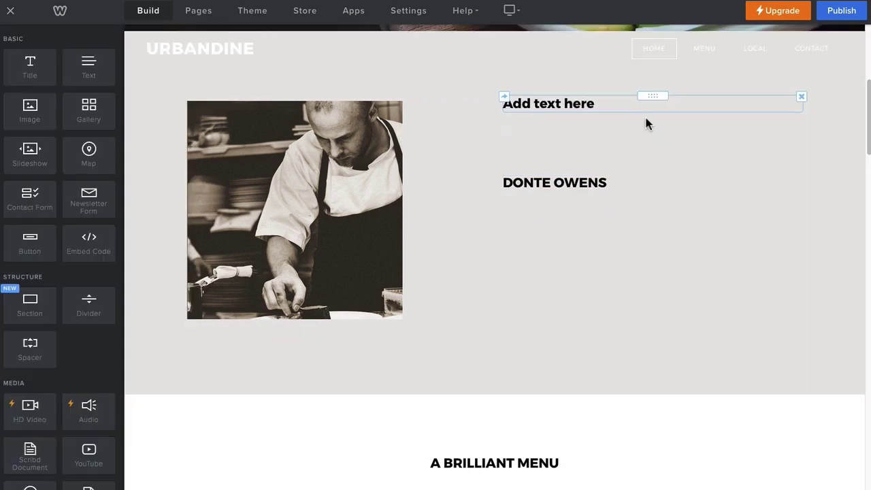
Make the Add text here title italic, underlined and dark red.
{"action": "triple_click", "coordinate": [563, 106]}
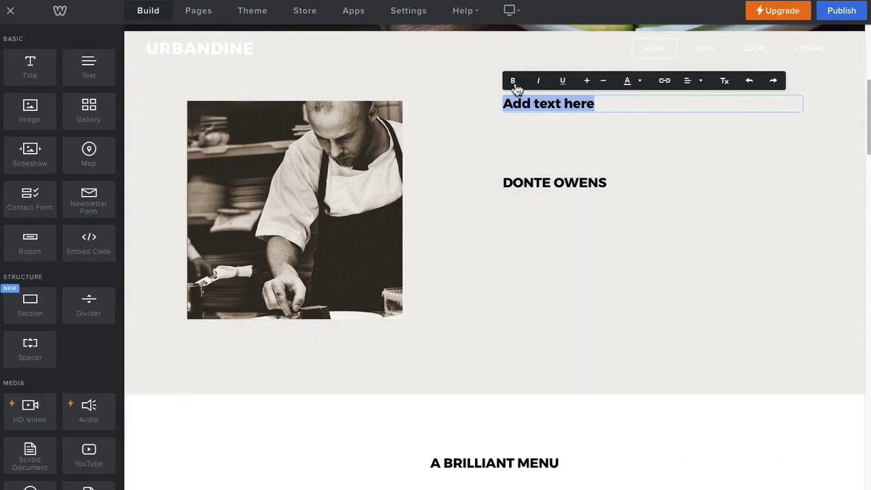
{"action": "left_click", "coordinate": [537, 82]}
{"action": "left_click", "coordinate": [562, 82]}
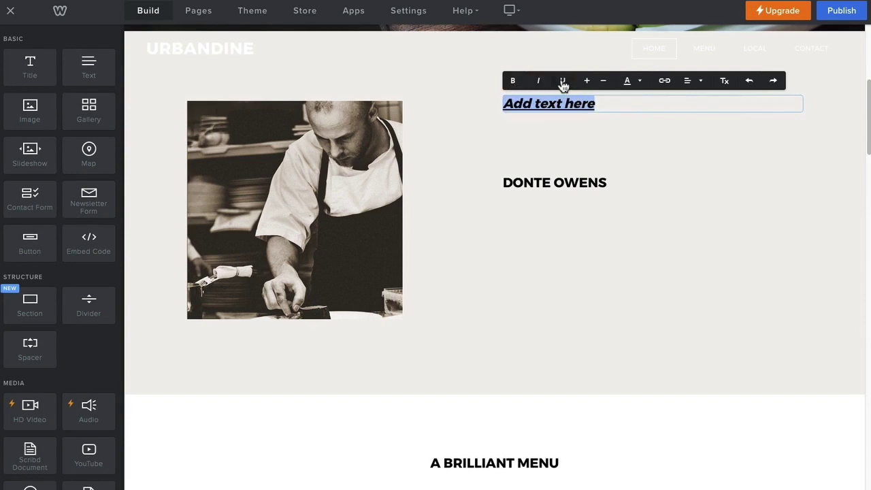
{"action": "left_click", "coordinate": [640, 85]}
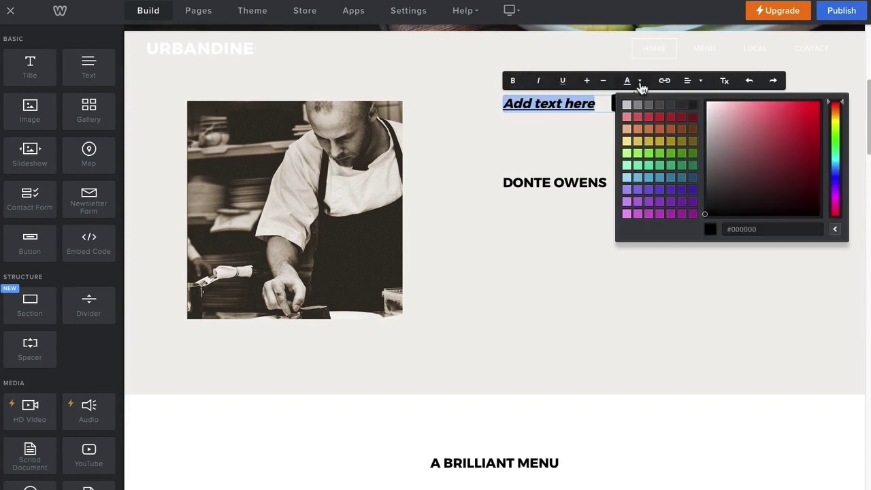
{"action": "left_click", "coordinate": [682, 121]}
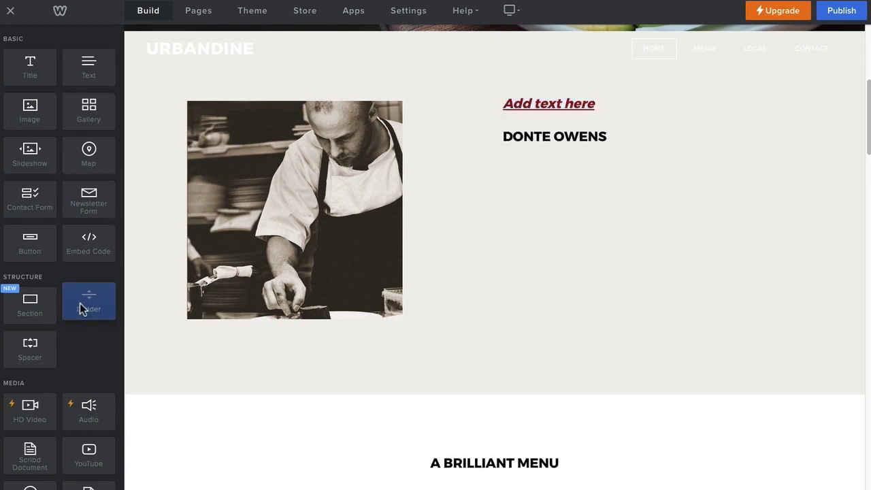
Add a divider above the chef's name and reposition the Add text here heading.
{"action": "mouse_move", "coordinate": [79, 304]}
{"action": "left_mouse_down"}
{"action": "mouse_move", "coordinate": [562, 176]}
{"action": "mouse_move", "coordinate": [560, 200]}
{"action": "left_mouse_up"}
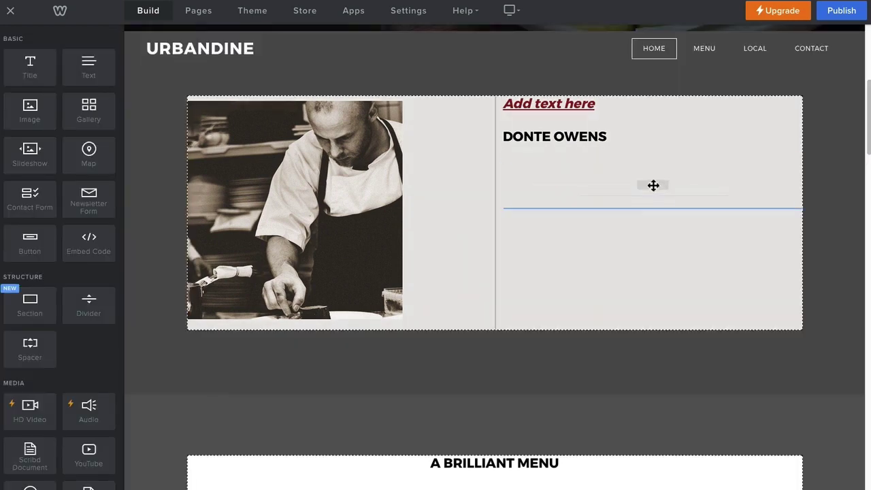
{"action": "left_click_drag", "start_coordinate": [654, 185], "coordinate": [647, 130]}
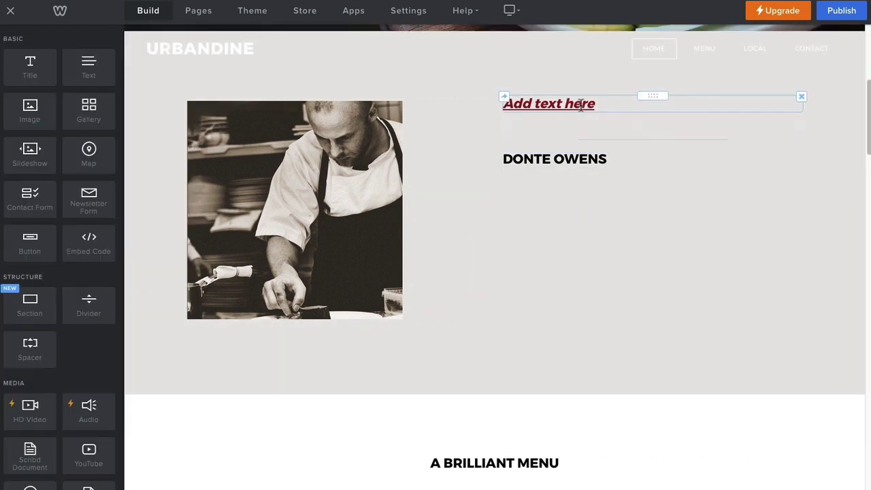
{"action": "left_click_drag", "start_coordinate": [643, 95], "coordinate": [638, 199]}
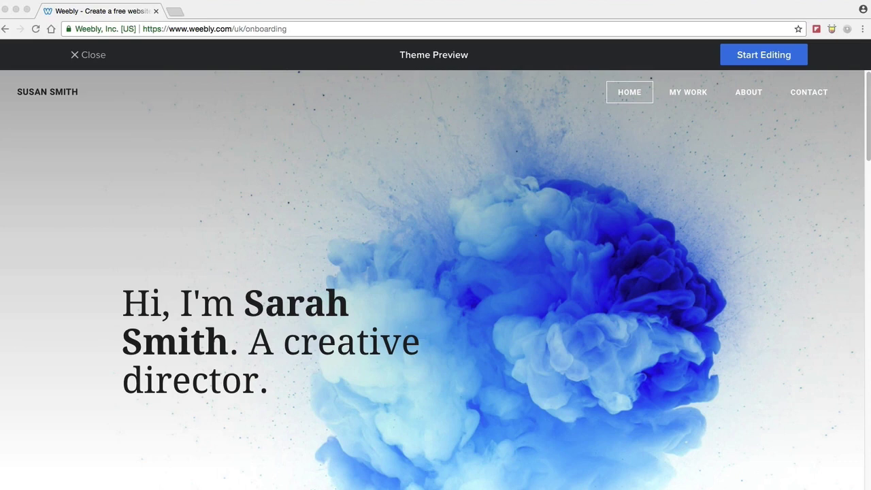
Create a site from the creative-director portfolio theme and dismiss the website domain prompt.
{"action": "left_click", "coordinate": [641, 14]}
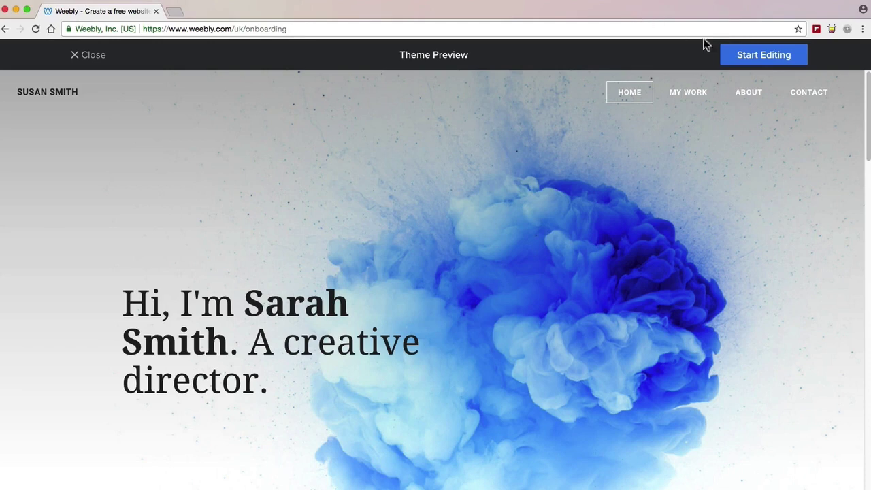
{"action": "left_click", "coordinate": [732, 57]}
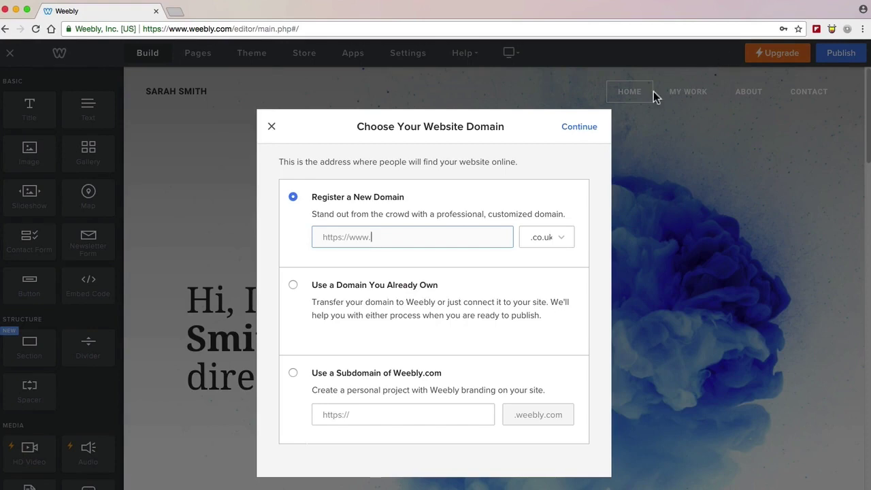
{"action": "left_click", "coordinate": [272, 131]}
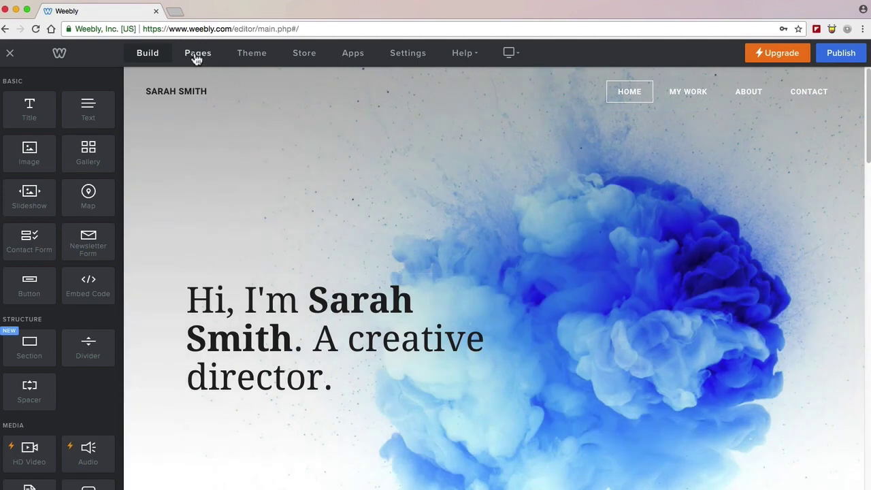
Add a Standard Page named 'New standard page' in the Pages panel.
{"action": "left_click", "coordinate": [197, 53]}
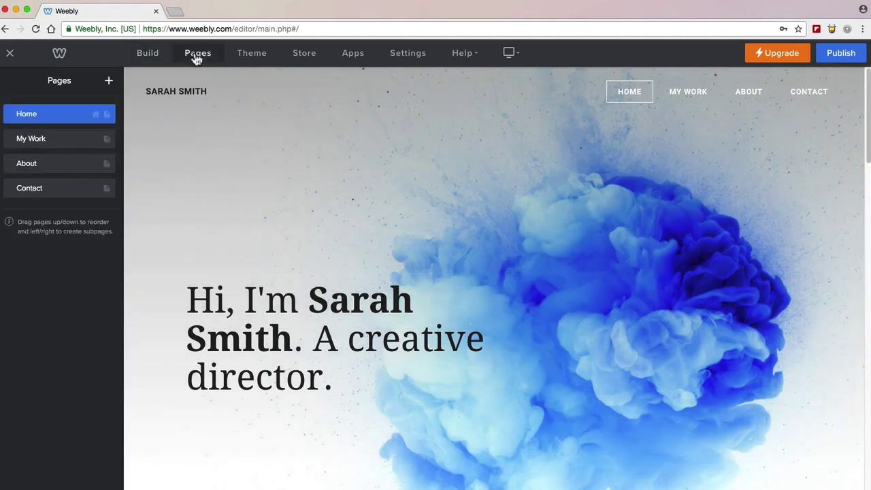
{"action": "left_click", "coordinate": [109, 82]}
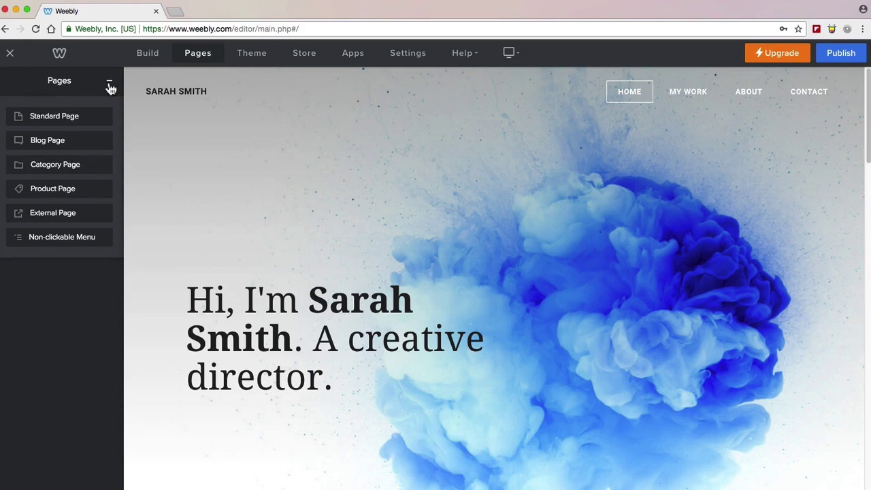
{"action": "left_click", "coordinate": [66, 115]}
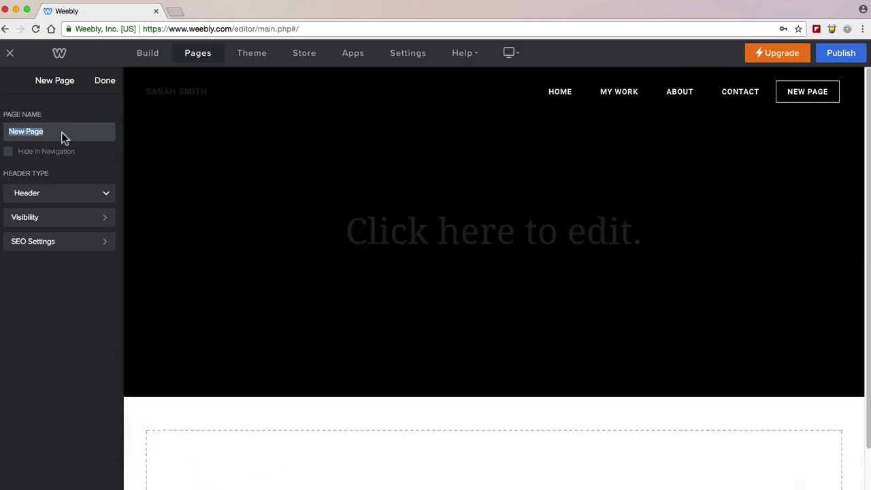
{"action": "type", "text": "New"}
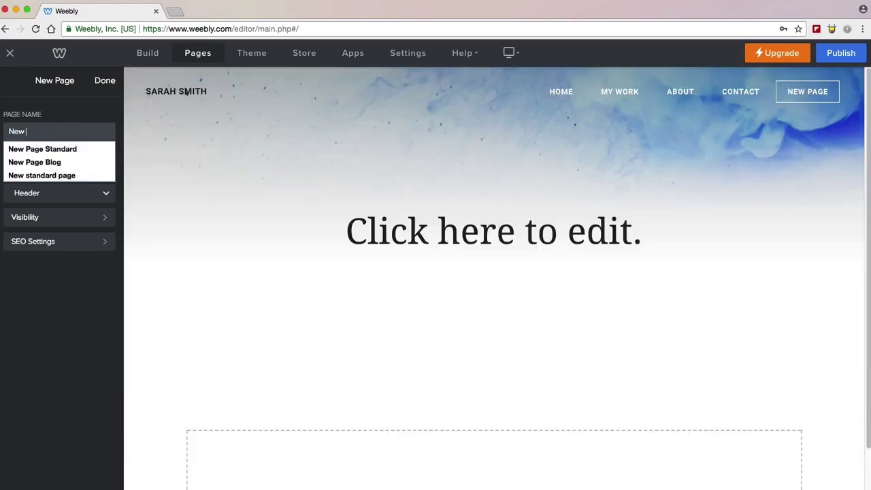
{"action": "type", "text": " stand"}
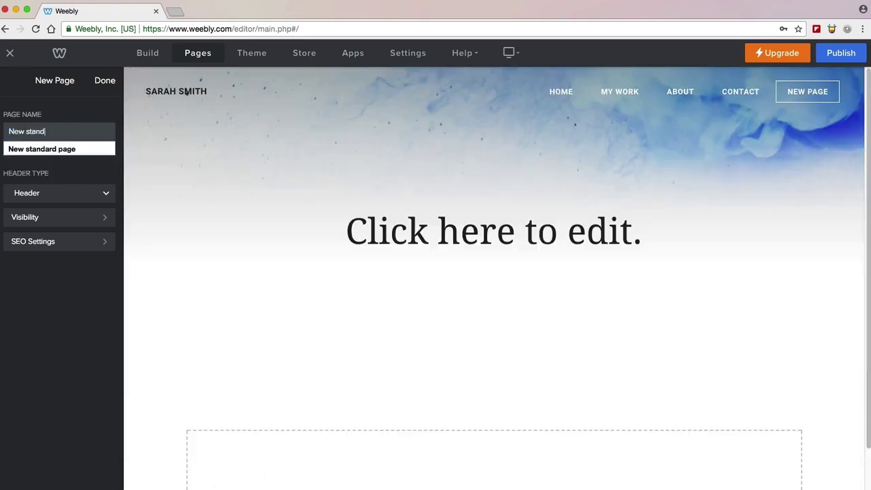
{"action": "type", "text": "ard page"}
{"action": "key", "text": "Return"}
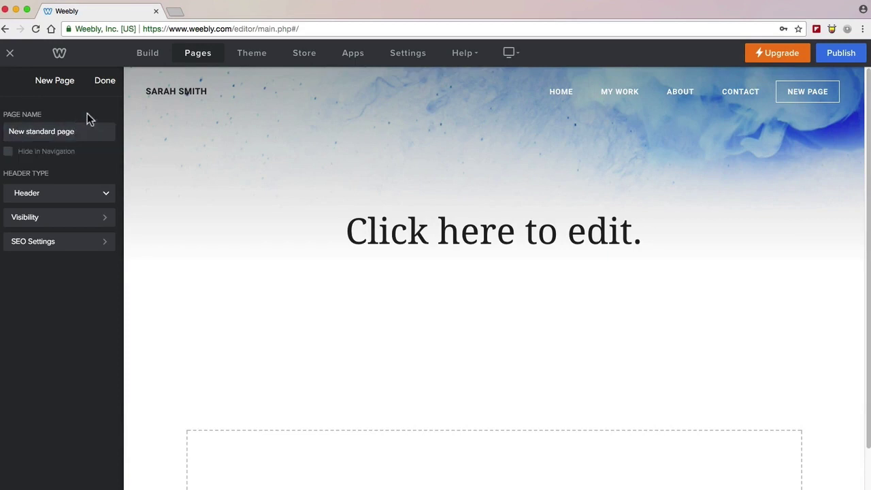
Type 'Add text here' as the new page's title.
{"action": "left_click", "coordinate": [443, 238]}
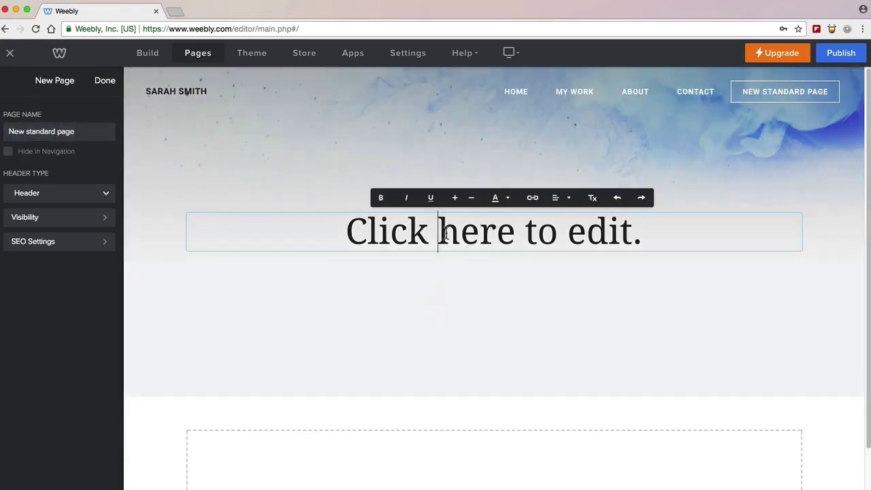
{"action": "type", "text": "Add"}
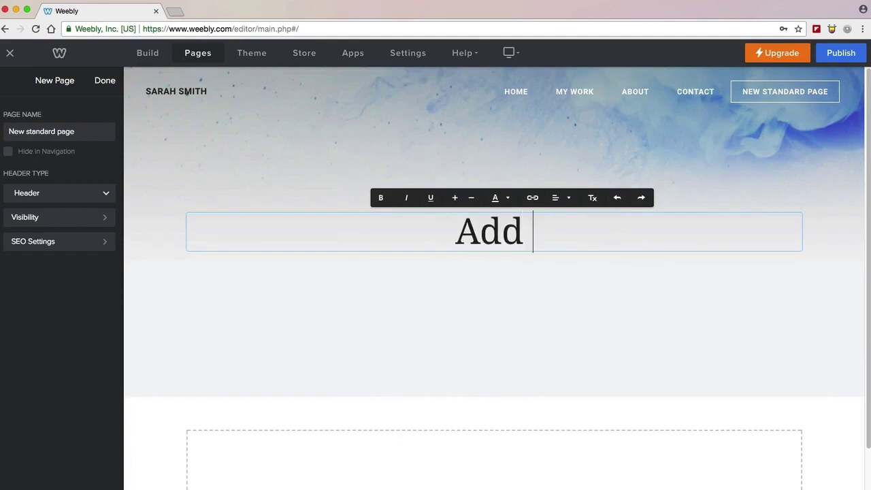
{"action": "type", "text": " text here"}
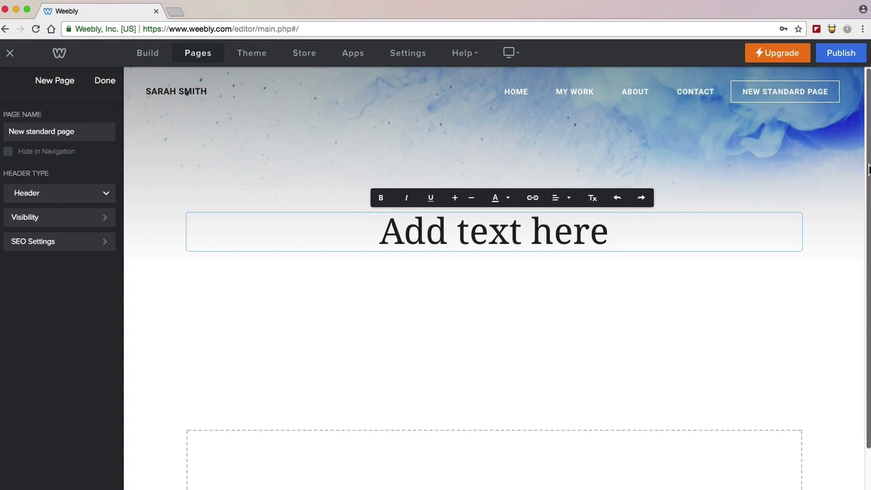
{"action": "left_click_drag", "start_coordinate": [867, 172], "coordinate": [864, 295]}
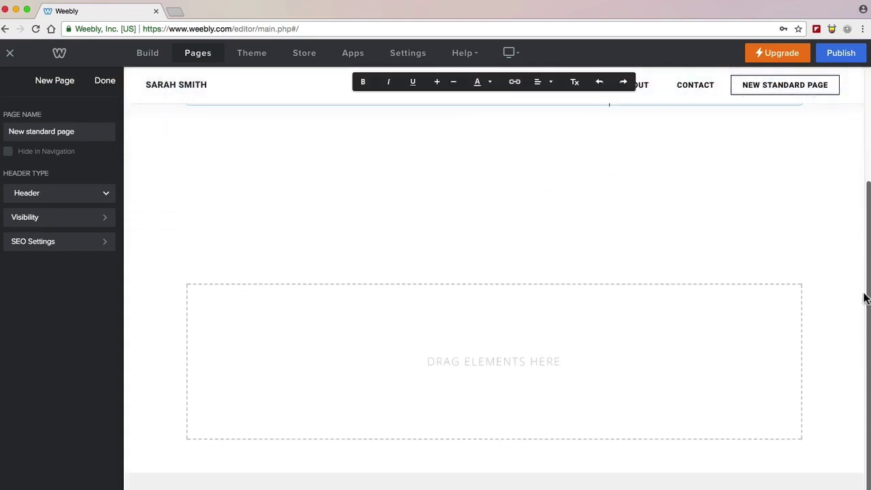
Apply the Featured 'New York in the Spring' layout to the empty section and save.
{"action": "left_click", "coordinate": [608, 328]}
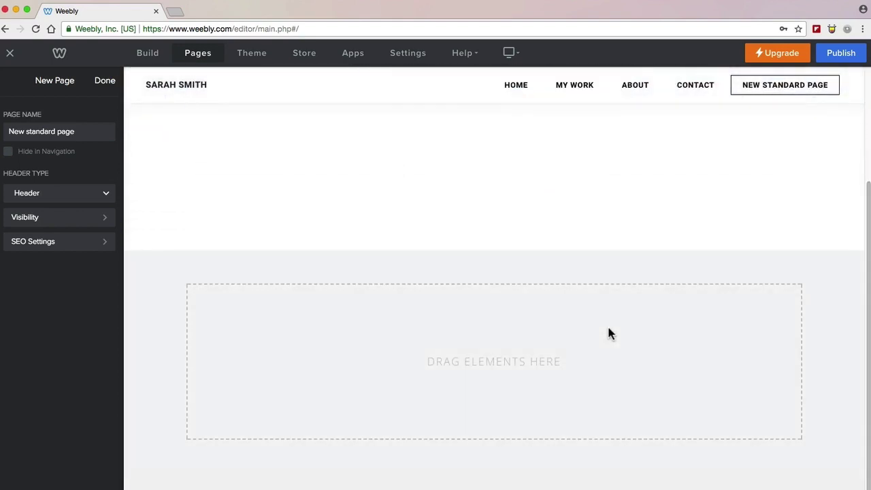
{"action": "left_click", "coordinate": [545, 354]}
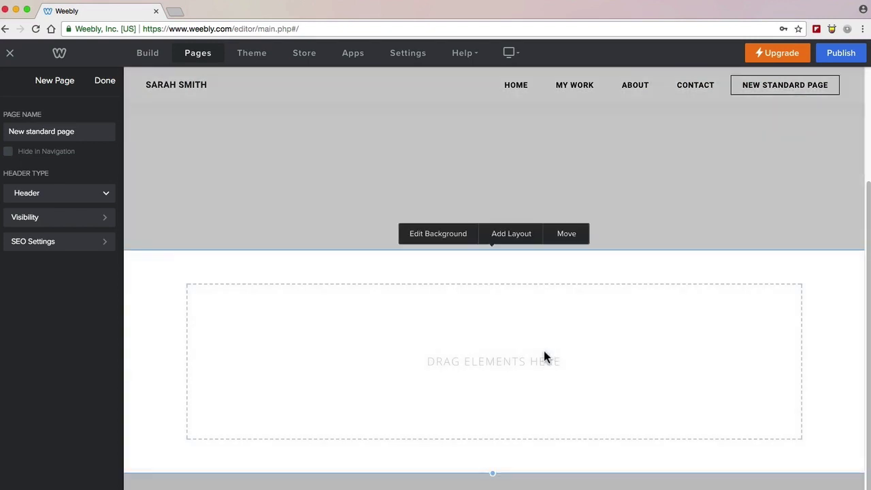
{"action": "left_click", "coordinate": [517, 235]}
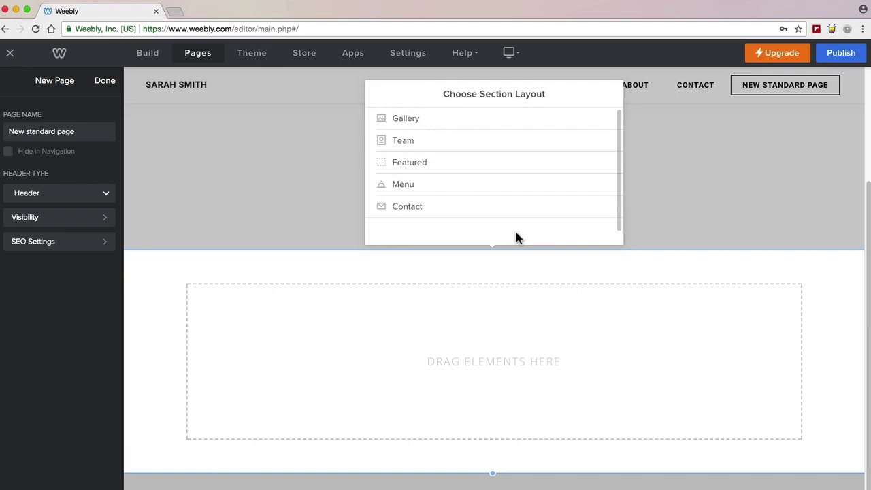
{"action": "left_click", "coordinate": [415, 169]}
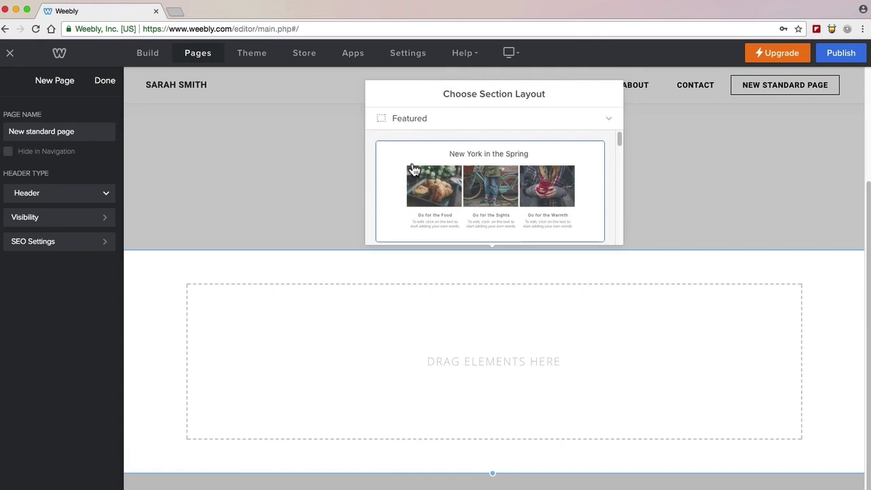
{"action": "left_click", "coordinate": [479, 170]}
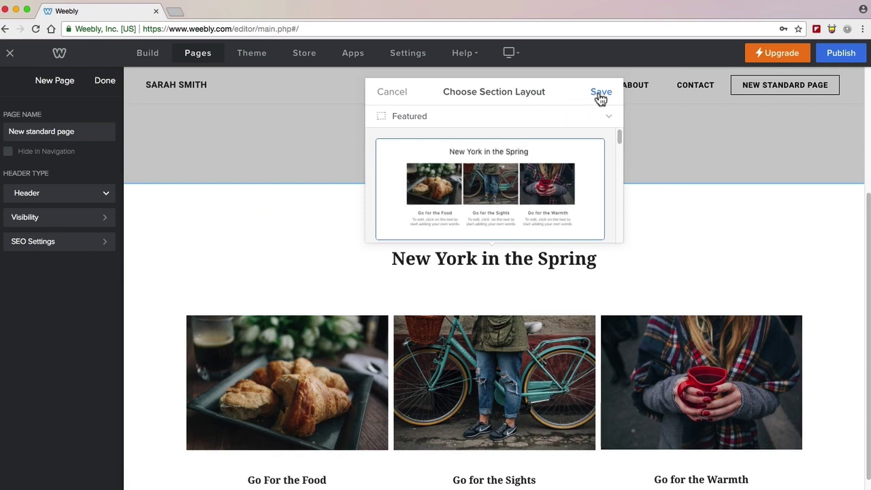
{"action": "left_click", "coordinate": [600, 95]}
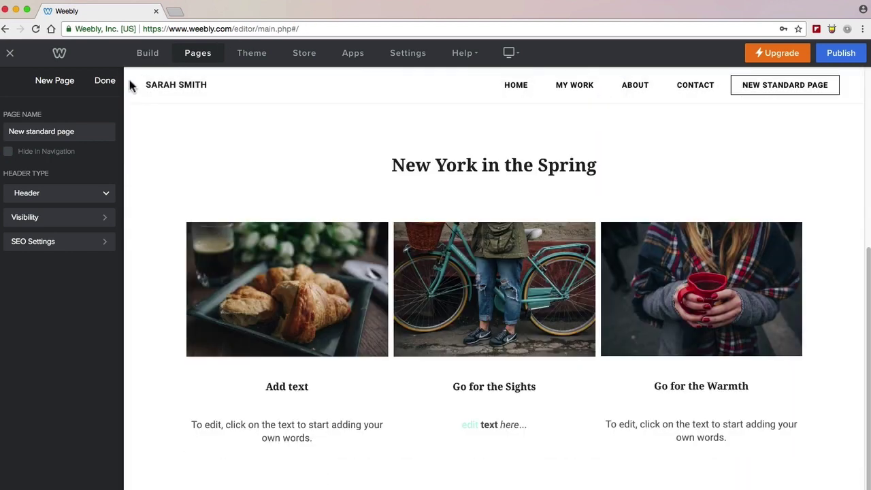
Add an External Page called Link Page from the Pages panel.
{"action": "left_click", "coordinate": [107, 83]}
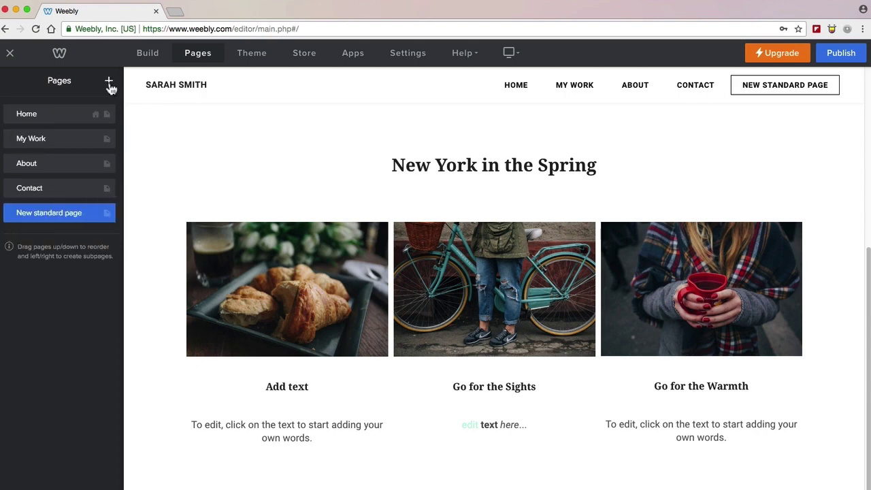
{"action": "left_click", "coordinate": [109, 82]}
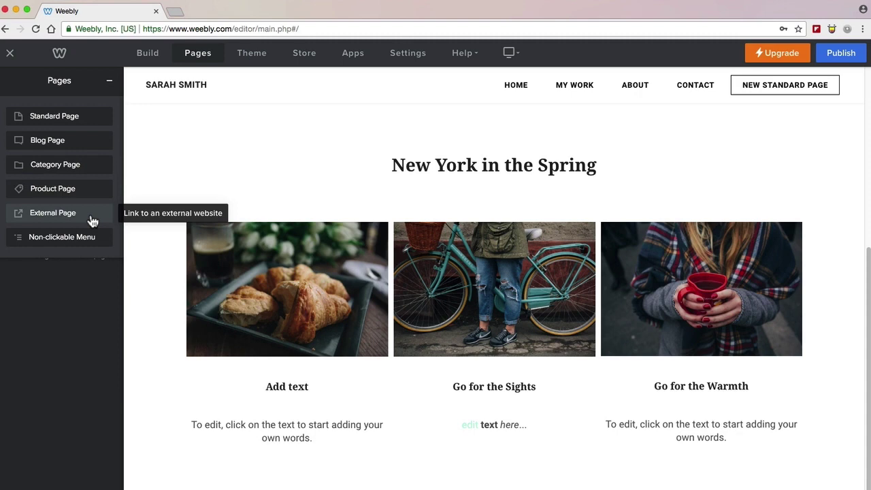
{"action": "left_click", "coordinate": [93, 219]}
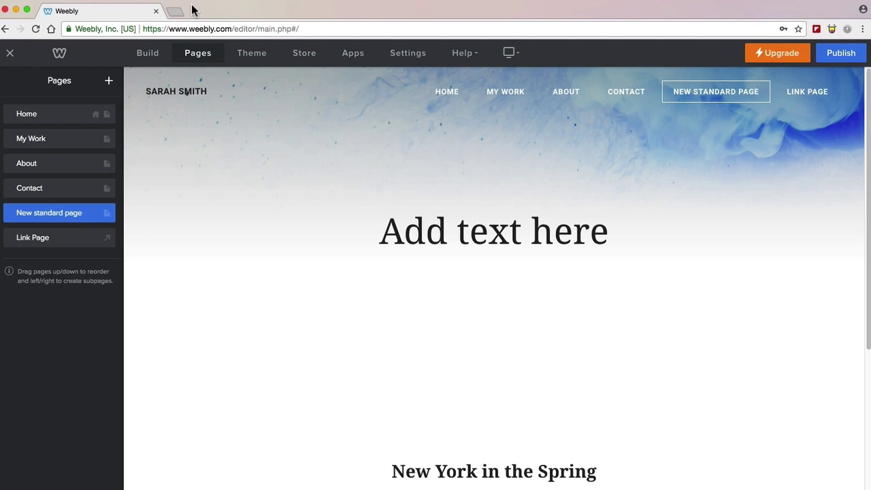
{"action": "mouse_move", "coordinate": [59, 164]}
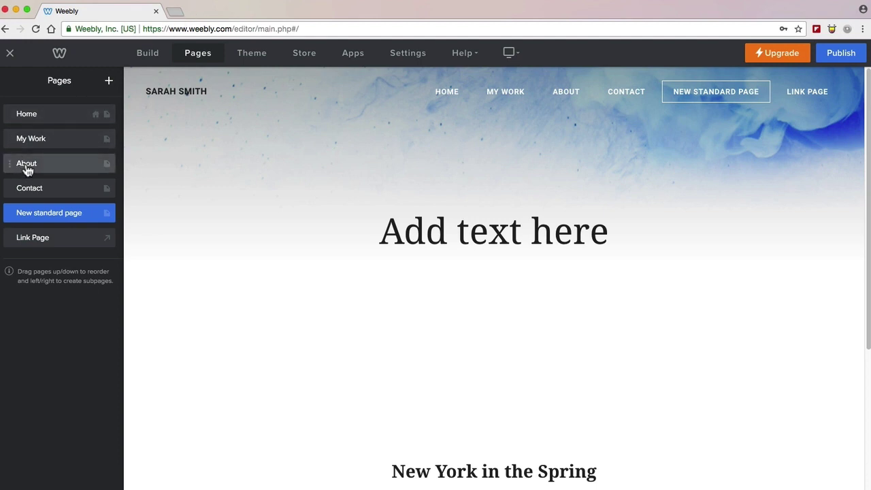
Copy the About page and rename the copy 'New about page'.
{"action": "left_click", "coordinate": [26, 166]}
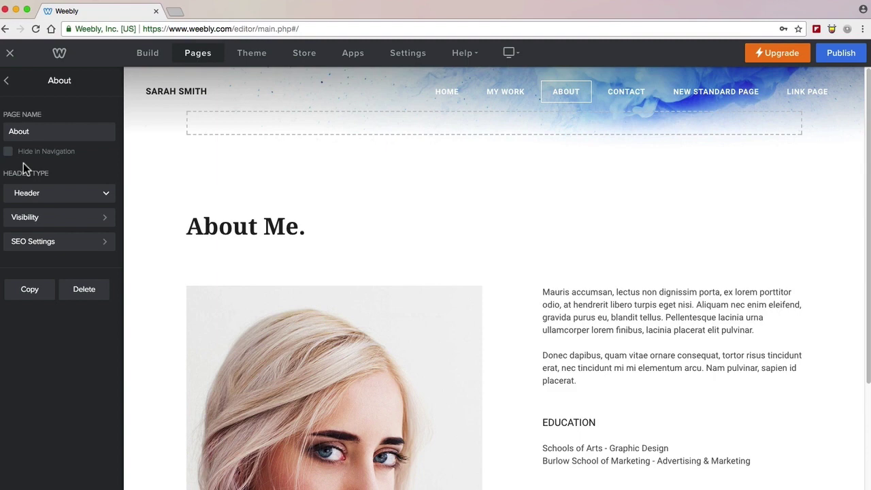
{"action": "left_click", "coordinate": [41, 293]}
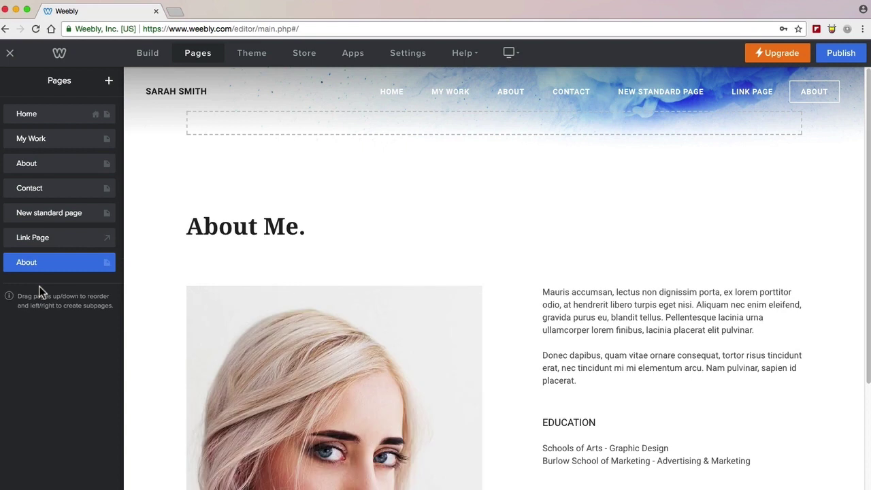
{"action": "left_click", "coordinate": [31, 264]}
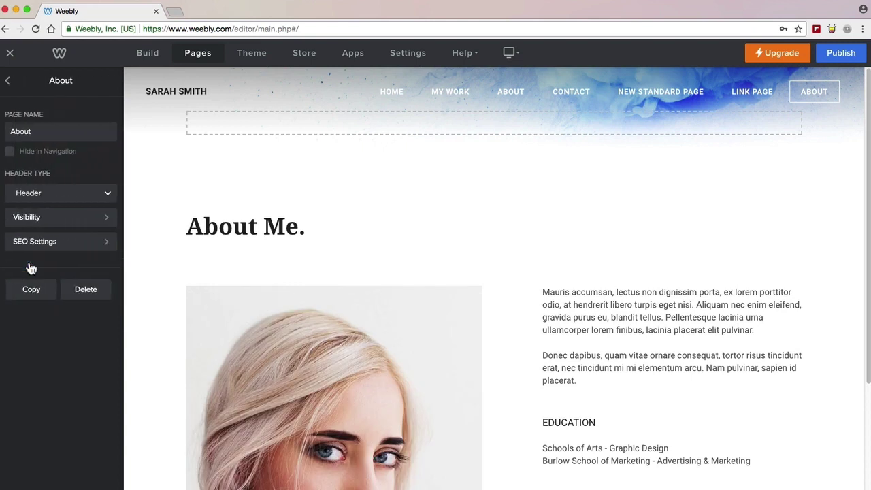
{"action": "left_click", "coordinate": [31, 132]}
{"action": "type", "text": "New a"}
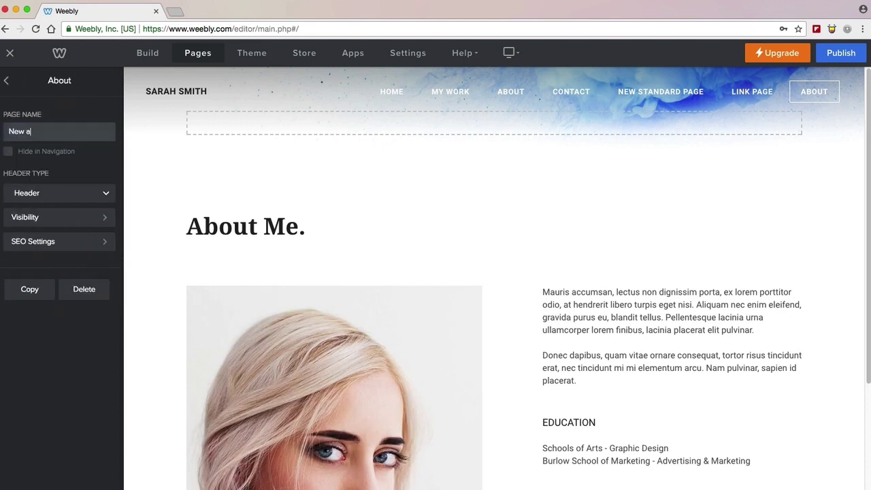
{"action": "type", "text": "bout pag"}
{"action": "type", "text": "e"}
{"action": "key", "text": "Return"}
{"action": "left_click", "coordinate": [8, 82]}
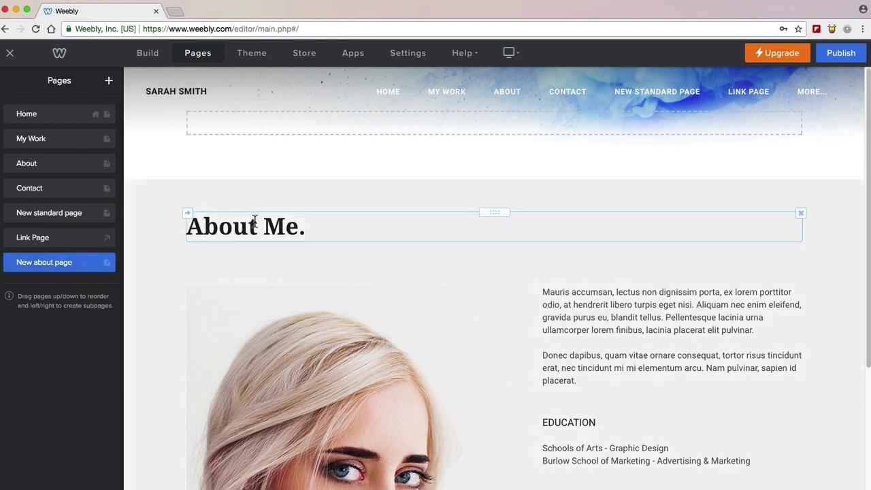
Replace the About Me. heading with 'New text here' and bold both body paragraphs.
{"action": "triple_click", "coordinate": [254, 229]}
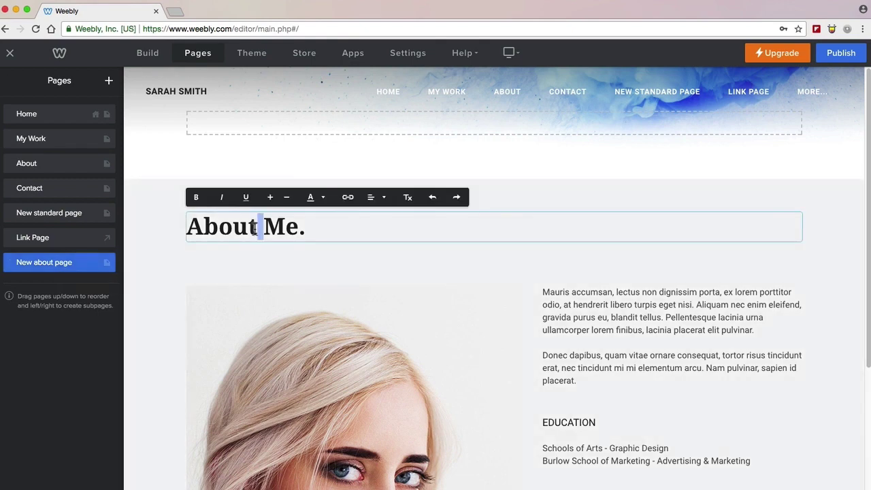
{"action": "type", "text": "New"}
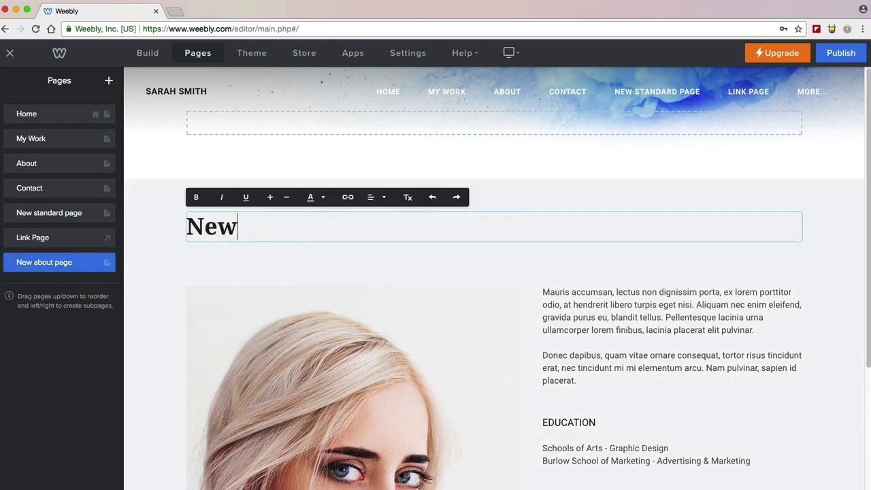
{"action": "type", "text": " text here"}
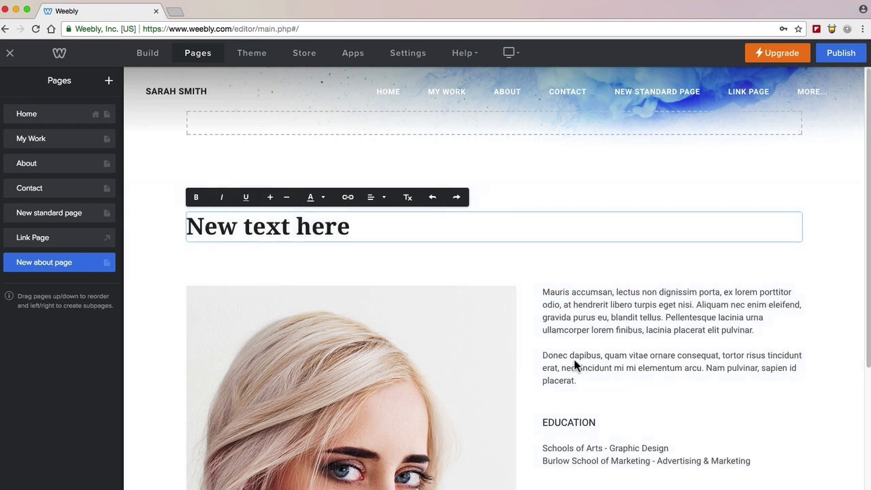
{"action": "left_click", "coordinate": [570, 367]}
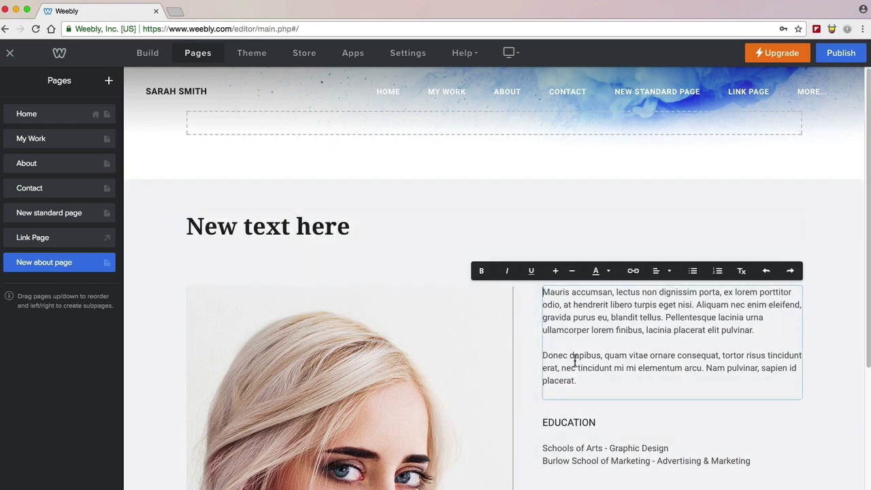
{"action": "left_click_drag", "start_coordinate": [578, 381], "coordinate": [532, 299]}
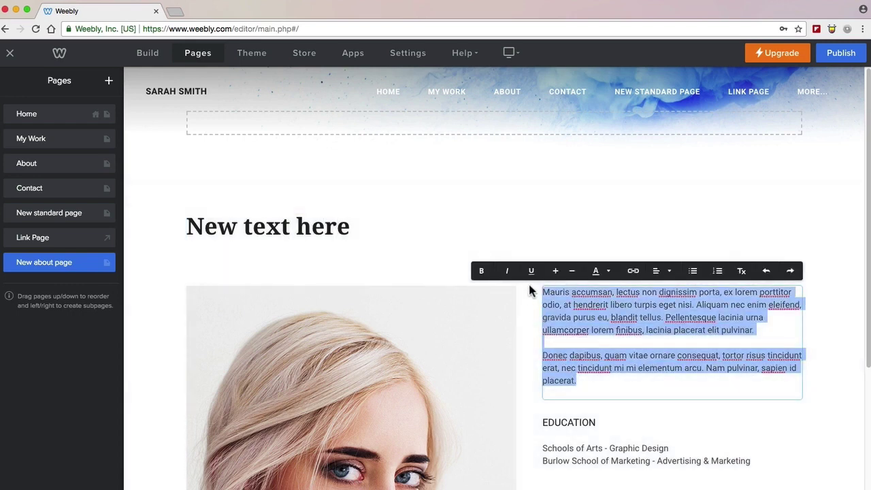
{"action": "left_click", "coordinate": [483, 272]}
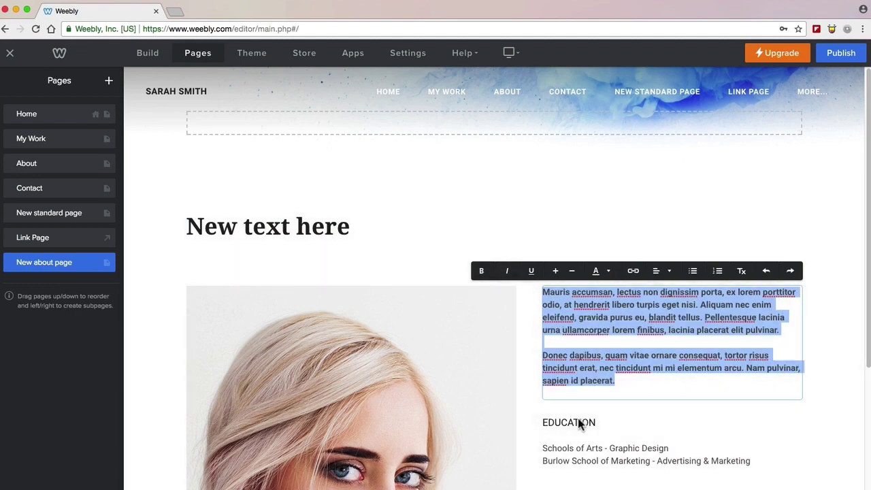
{"action": "left_click", "coordinate": [578, 420]}
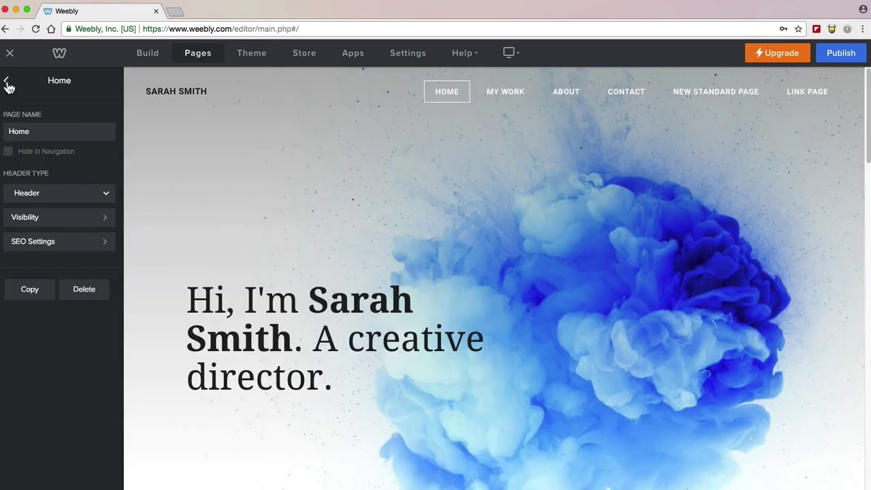
Tick Hide in Navigation in New standard page's settings.
{"action": "left_click", "coordinate": [7, 85]}
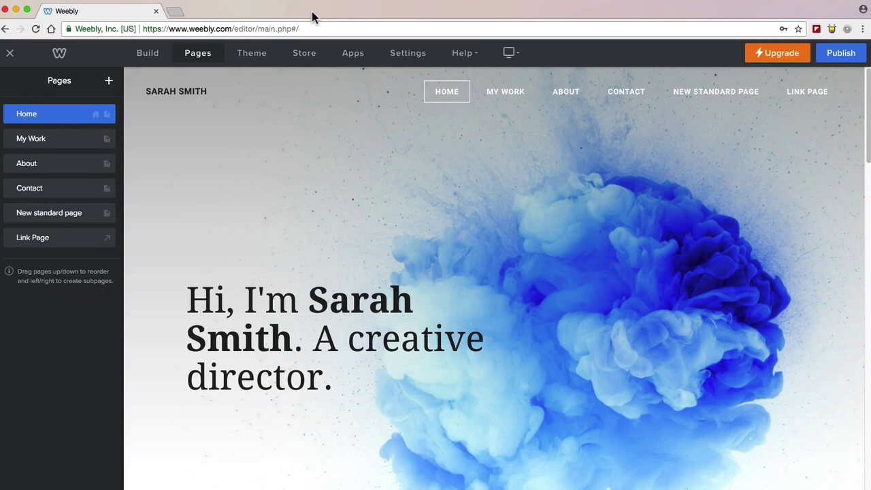
{"action": "left_click", "coordinate": [81, 215]}
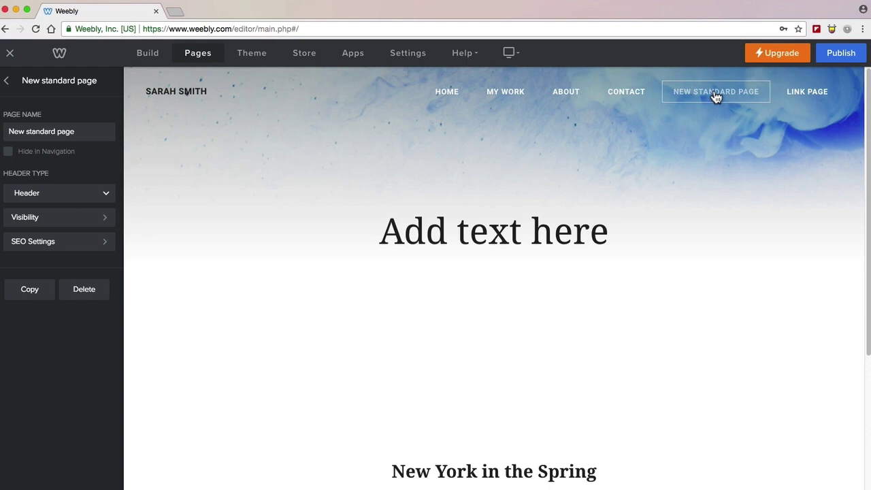
{"action": "left_click", "coordinate": [8, 152]}
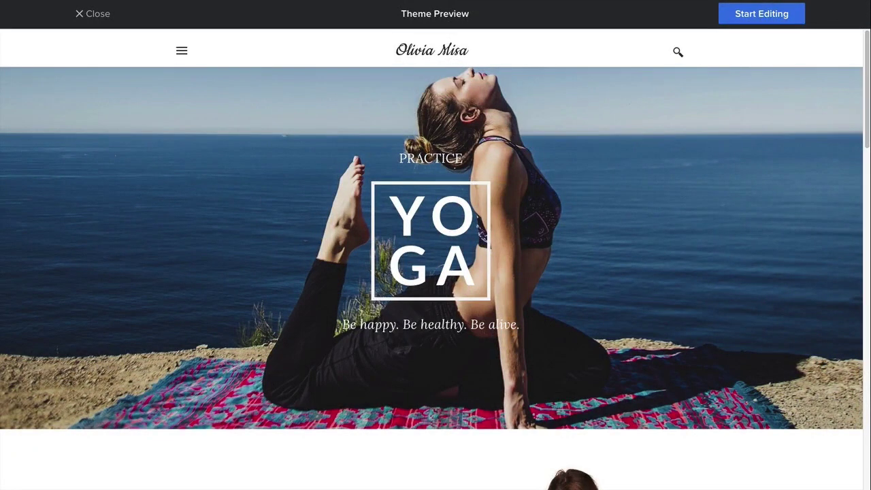
Create a new site from the yoga theme preview with Start Editing.
{"action": "left_click", "coordinate": [734, 15]}
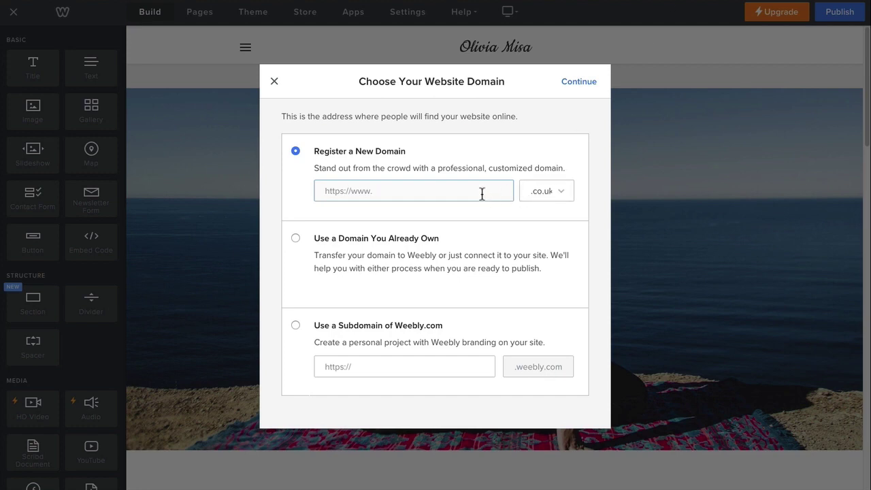
Try registering anewyogawebsite with .co.uk, then switch to using an already-owned domain.
{"action": "type", "text": "anew"}
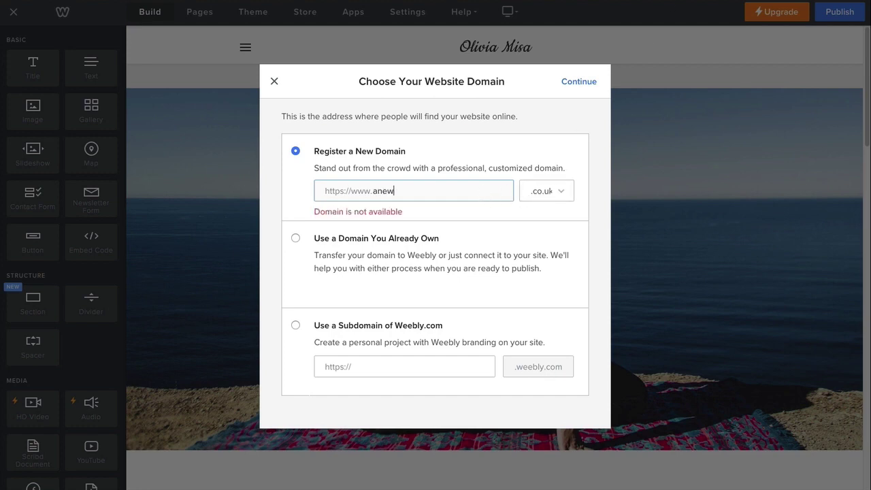
{"action": "type", "text": "yogaw"}
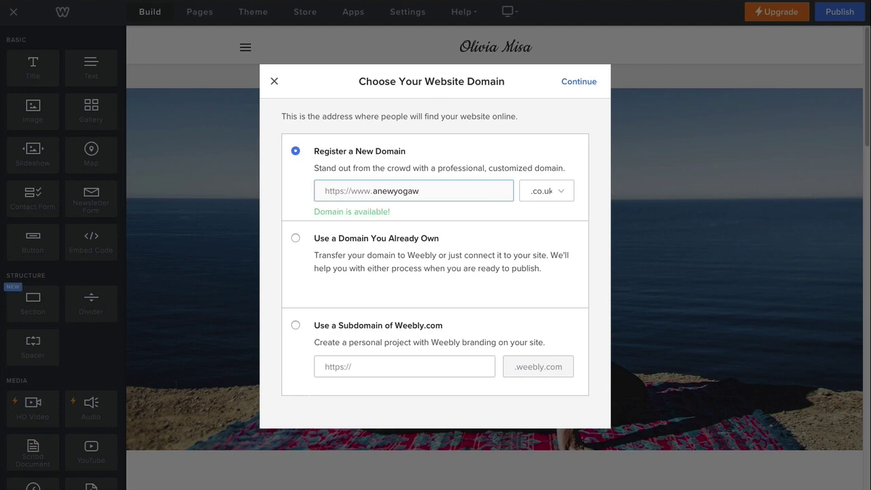
{"action": "type", "text": "ebsite"}
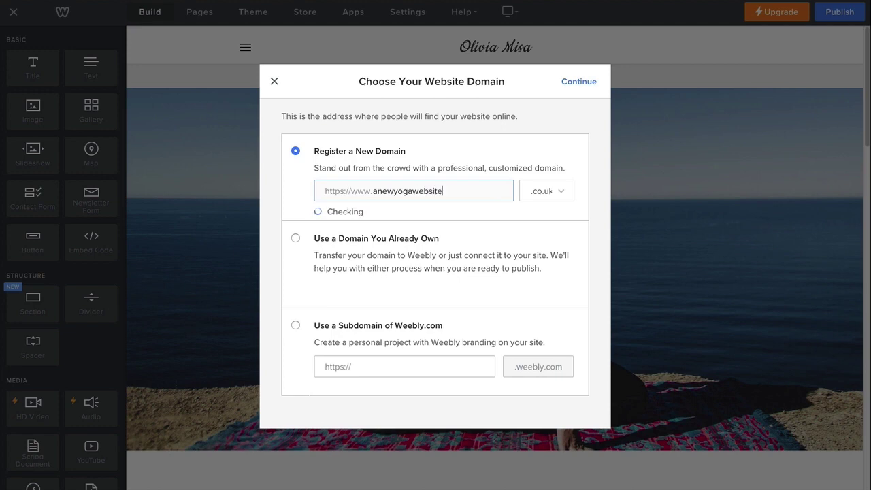
{"action": "left_click", "coordinate": [566, 194]}
{"action": "left_click", "coordinate": [564, 190]}
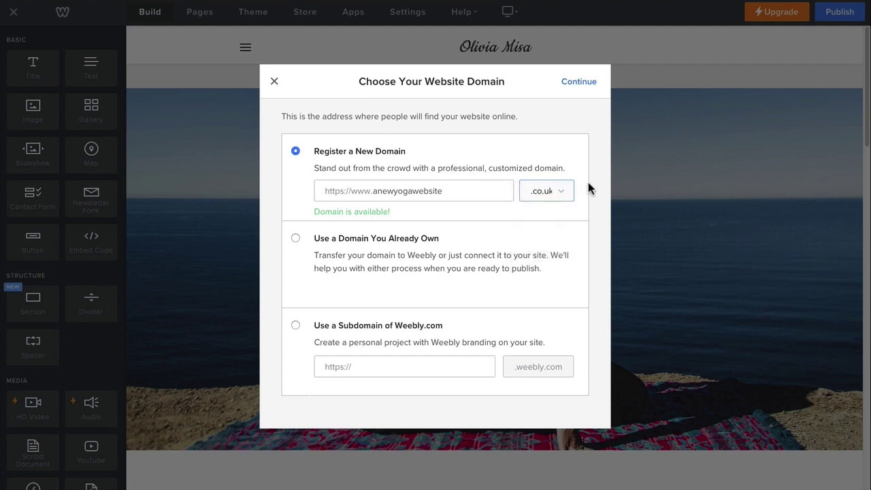
{"action": "left_click", "coordinate": [588, 84]}
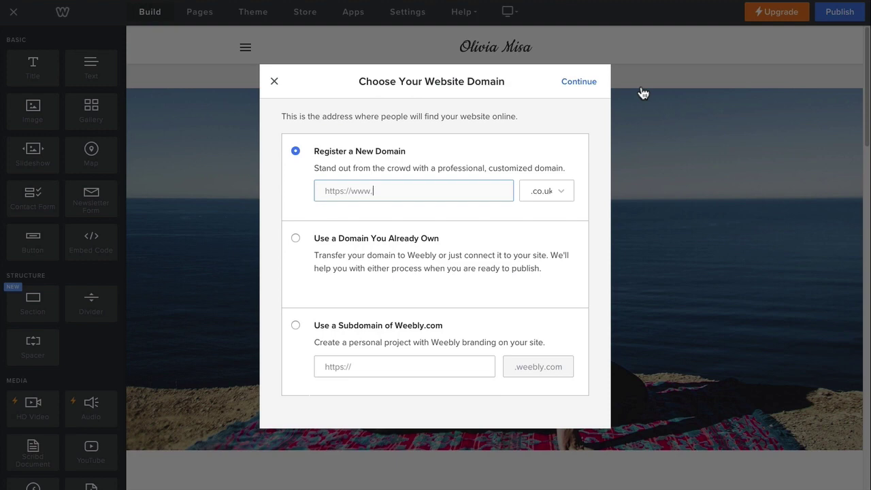
{"action": "left_click", "coordinate": [295, 239]}
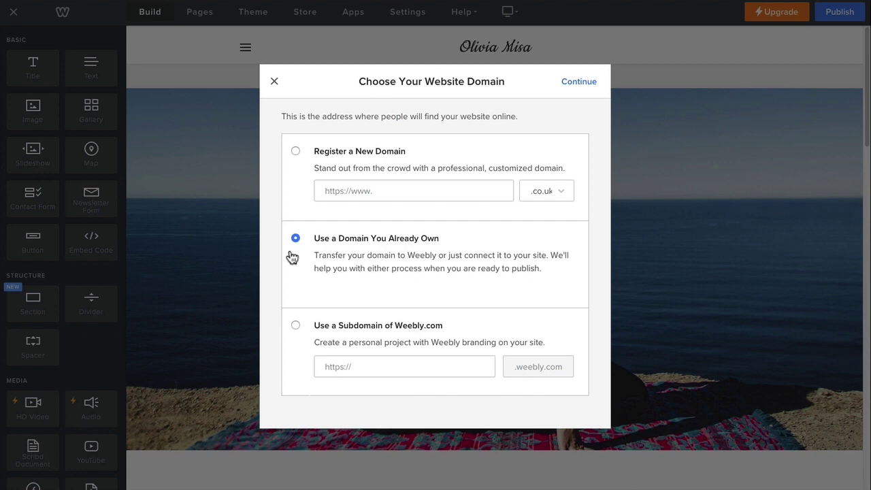
Publish the yoga site on the free subdomain anewyogawebsite.weebly.com.
{"action": "left_click", "coordinate": [296, 325]}
{"action": "left_click", "coordinate": [363, 367]}
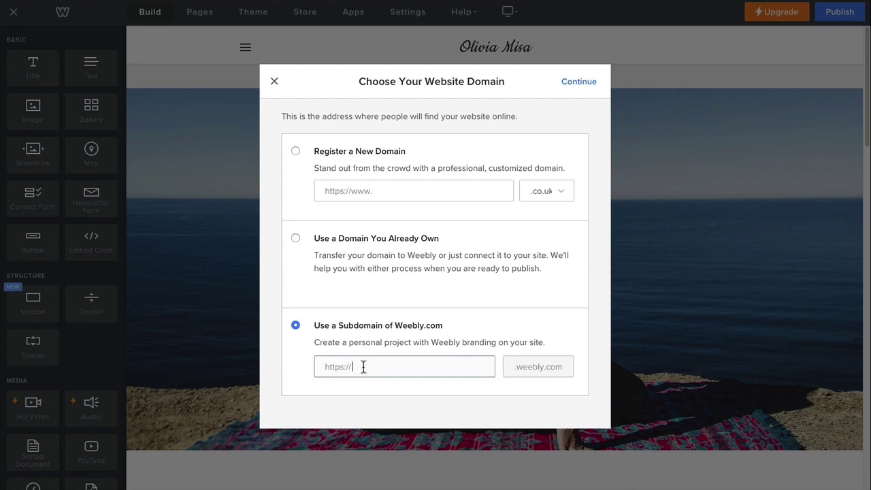
{"action": "type", "text": "anewy"}
{"action": "type", "text": "ogaweb"}
{"action": "type", "text": "site"}
{"action": "left_click", "coordinate": [588, 84]}
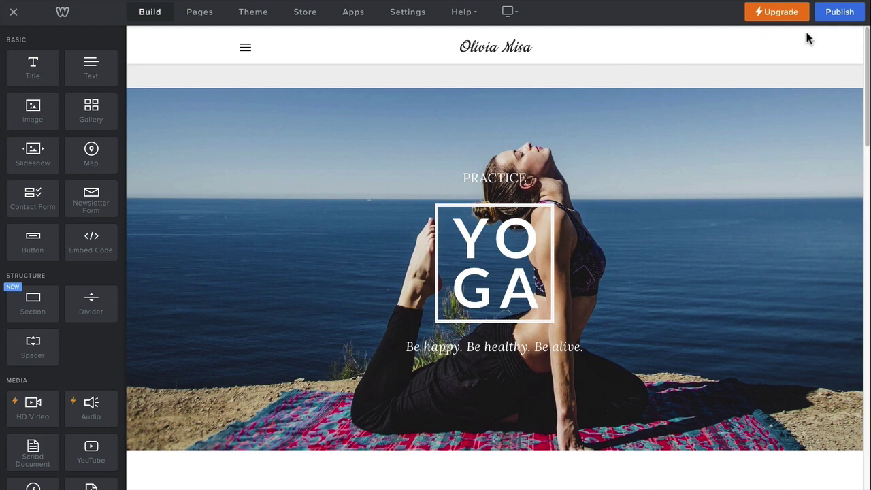
{"action": "left_click", "coordinate": [830, 19]}
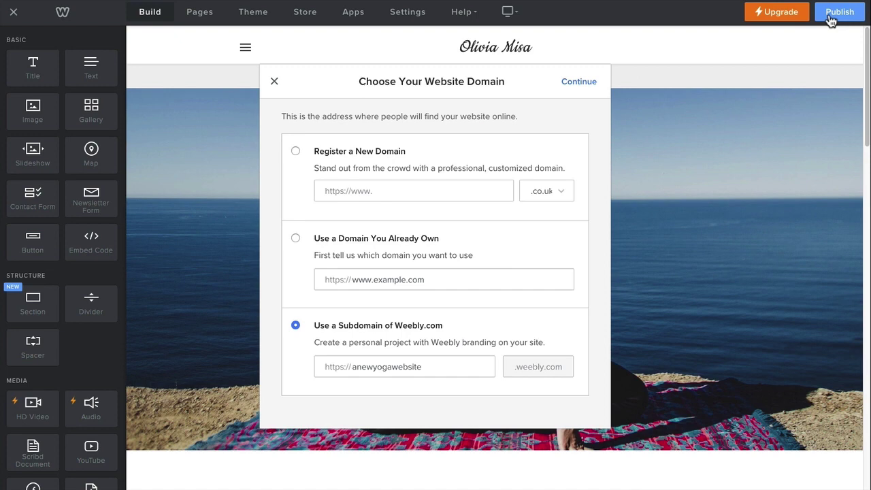
{"action": "left_click", "coordinate": [578, 82]}
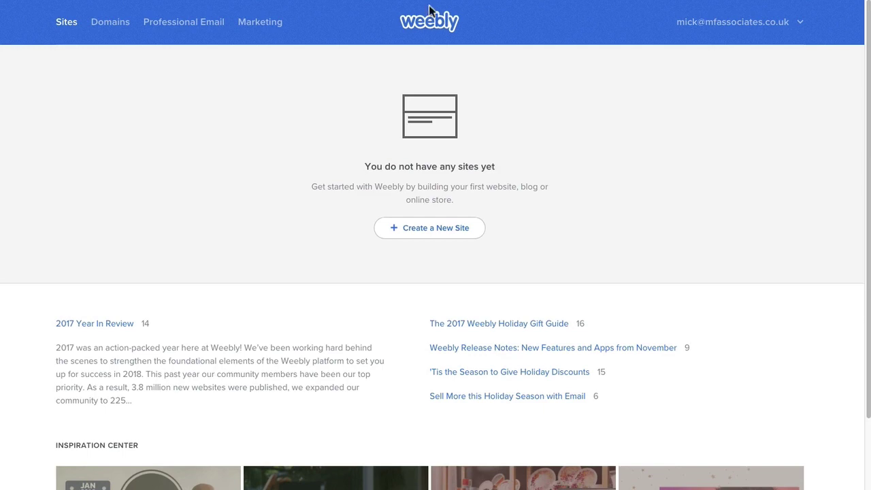
Start a new site with no online store, browse the Personal themes and pick Acquire.
{"action": "left_click", "coordinate": [443, 228]}
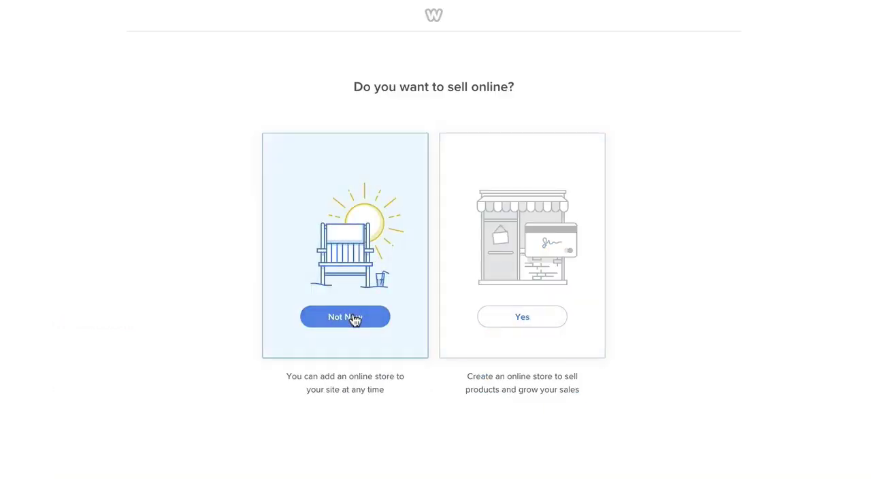
{"action": "left_click", "coordinate": [350, 317]}
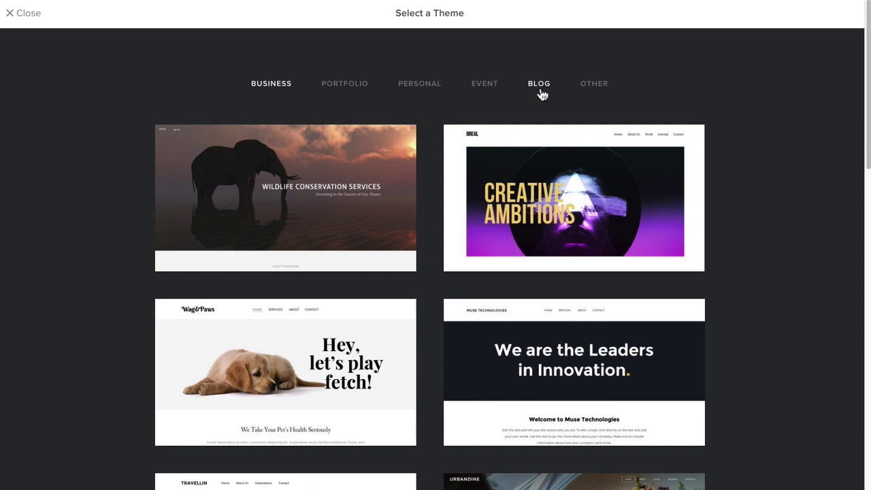
{"action": "left_click", "coordinate": [428, 89]}
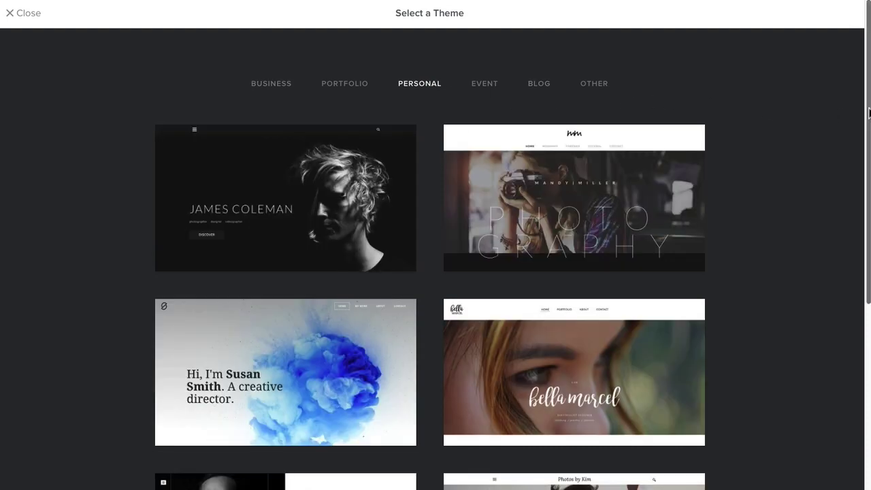
{"action": "left_click_drag", "start_coordinate": [868, 112], "coordinate": [867, 294]}
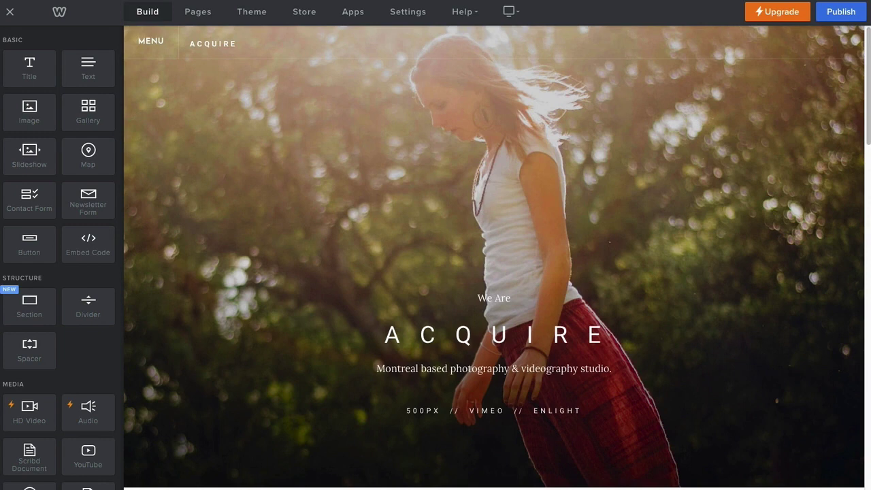
Add a Blog page to the Acquire site's page list, then leave for a new site.
{"action": "left_click", "coordinate": [202, 14]}
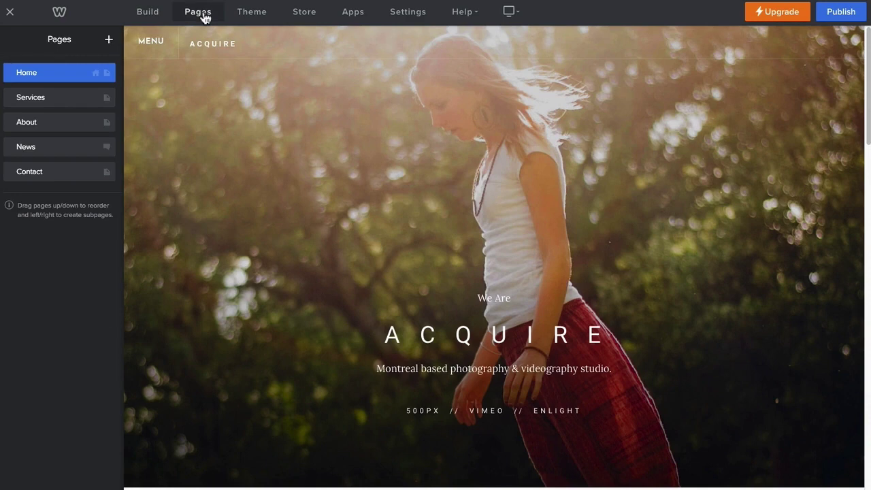
{"action": "left_click", "coordinate": [109, 42]}
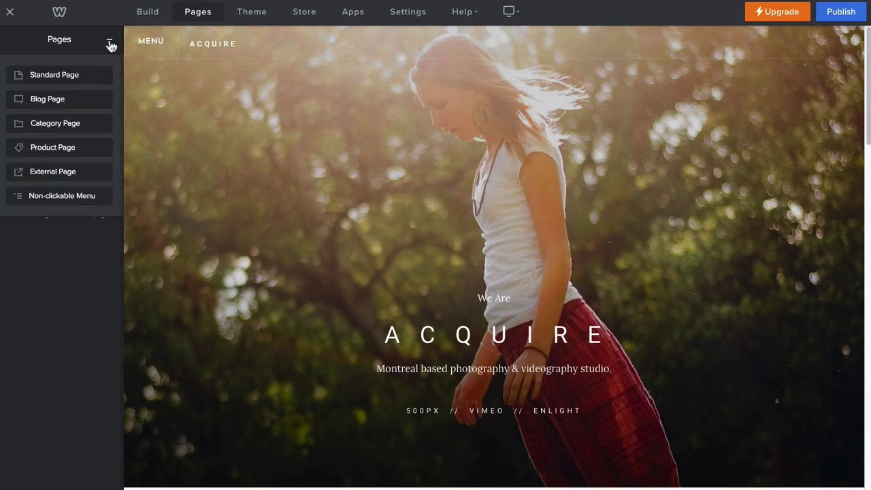
{"action": "left_click", "coordinate": [47, 101]}
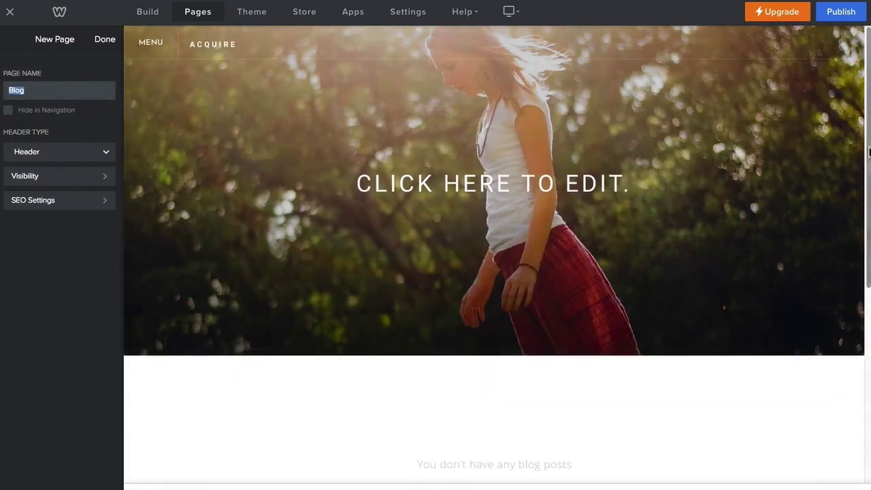
{"action": "left_click_drag", "start_coordinate": [868, 151], "coordinate": [863, 342]}
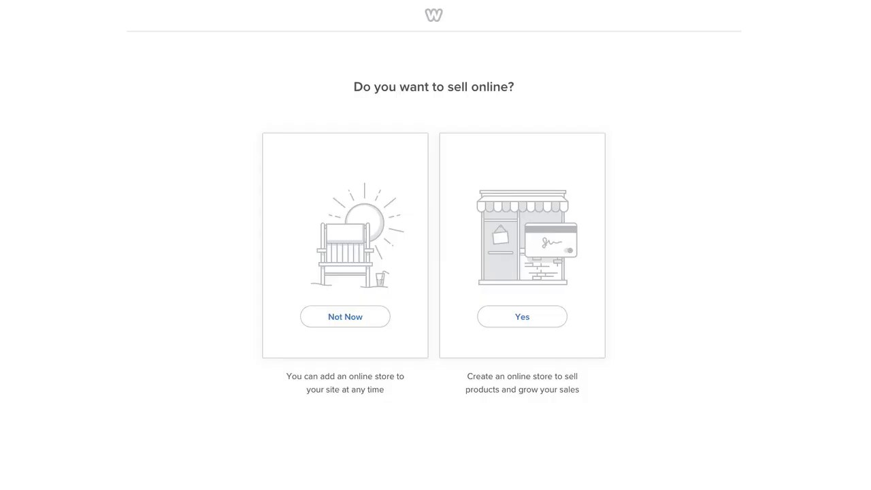
Build an online store from The Madison Collection furniture theme and list addable page types.
{"action": "left_click", "coordinate": [522, 317]}
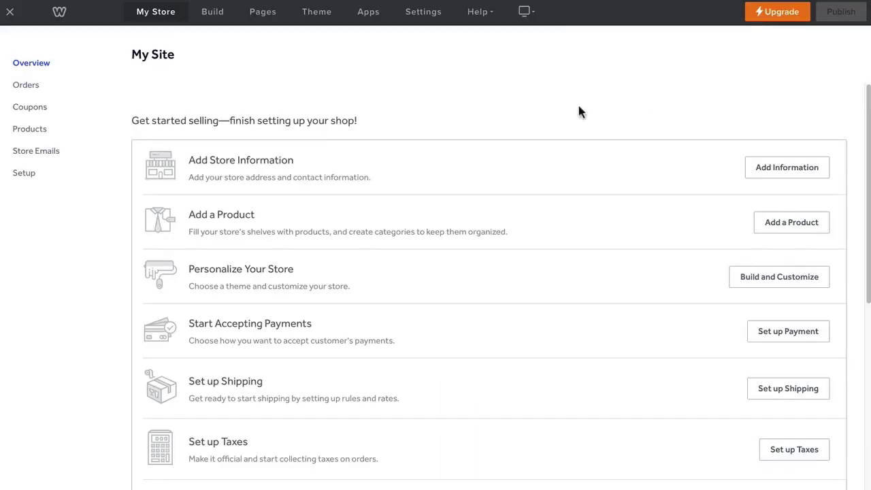
{"action": "left_click", "coordinate": [261, 12]}
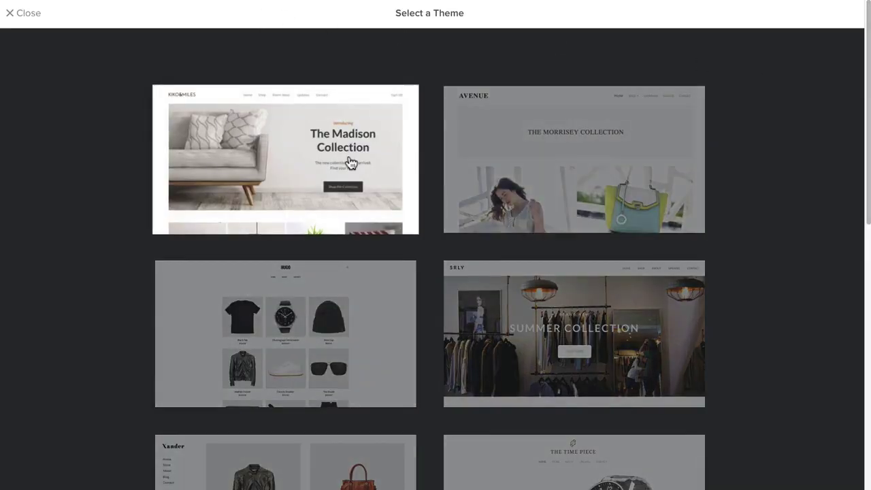
{"action": "left_click", "coordinate": [349, 162]}
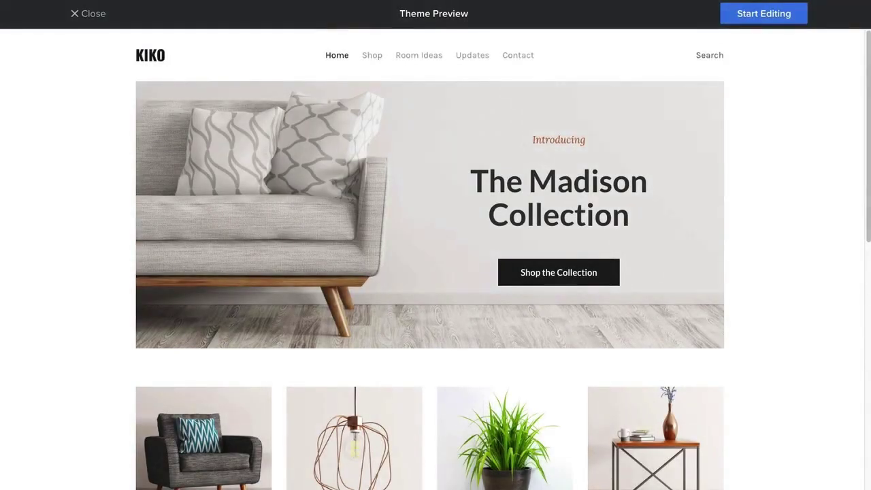
{"action": "left_click", "coordinate": [741, 22]}
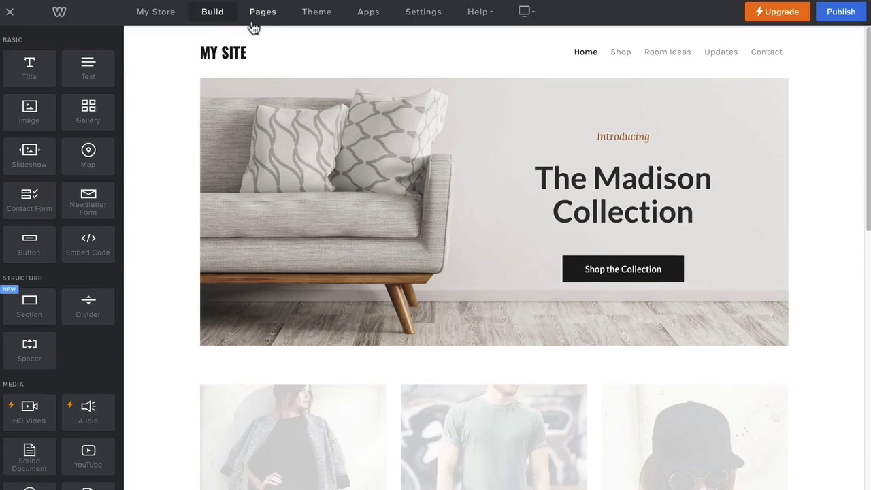
{"action": "left_click", "coordinate": [267, 20]}
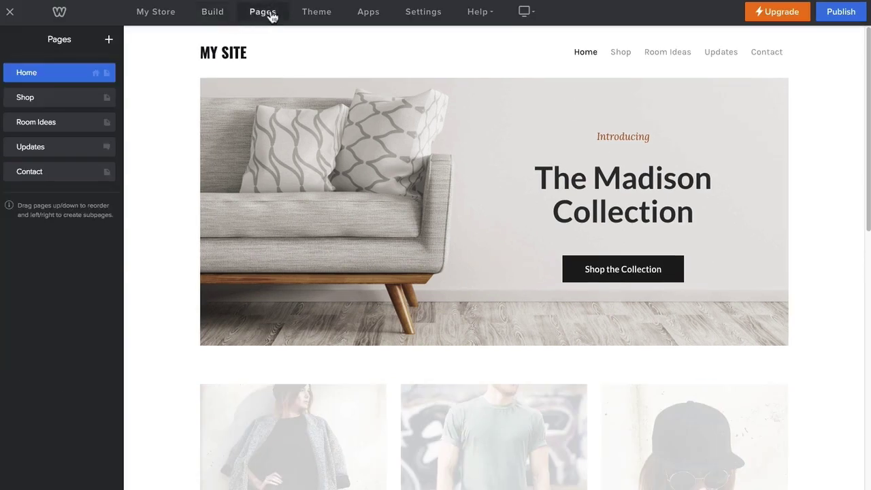
{"action": "left_click", "coordinate": [108, 42]}
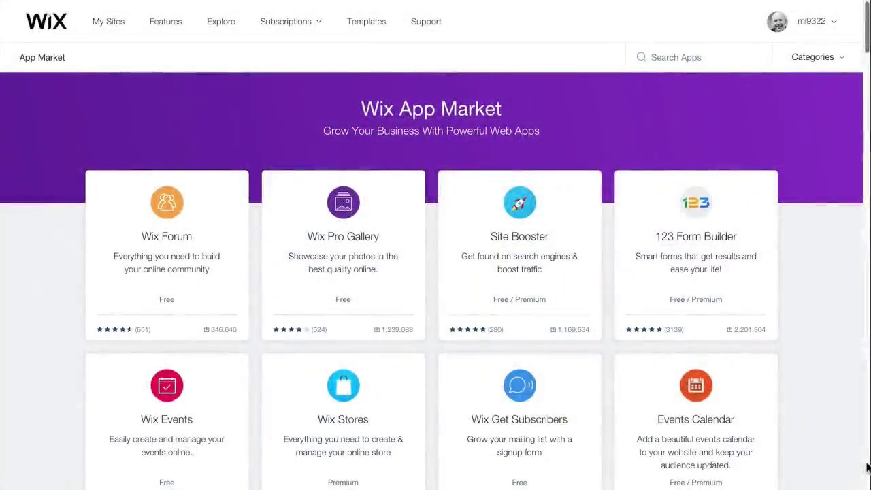
Scroll down through the Wix App Market's app listings.
{"action": "scroll", "coordinate": [868, 468], "scroll_direction": "down", "scroll_amount": 8}
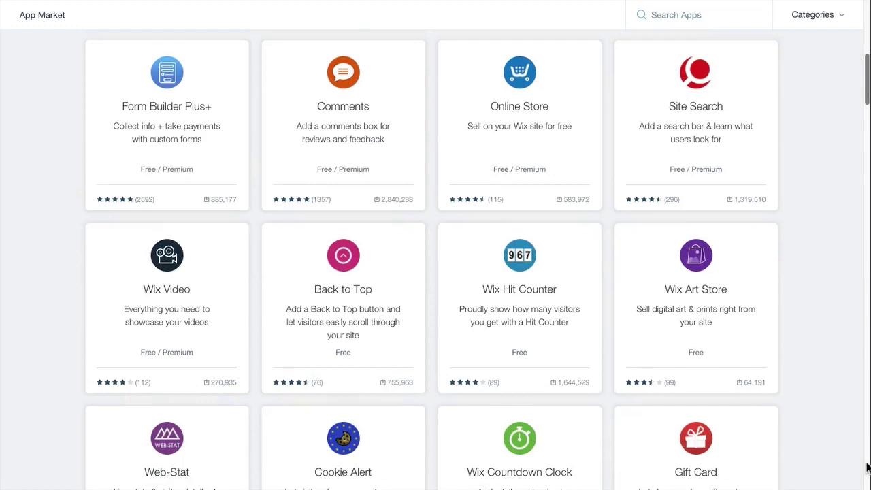
{"action": "scroll", "coordinate": [868, 469], "scroll_direction": "down", "scroll_amount": 7}
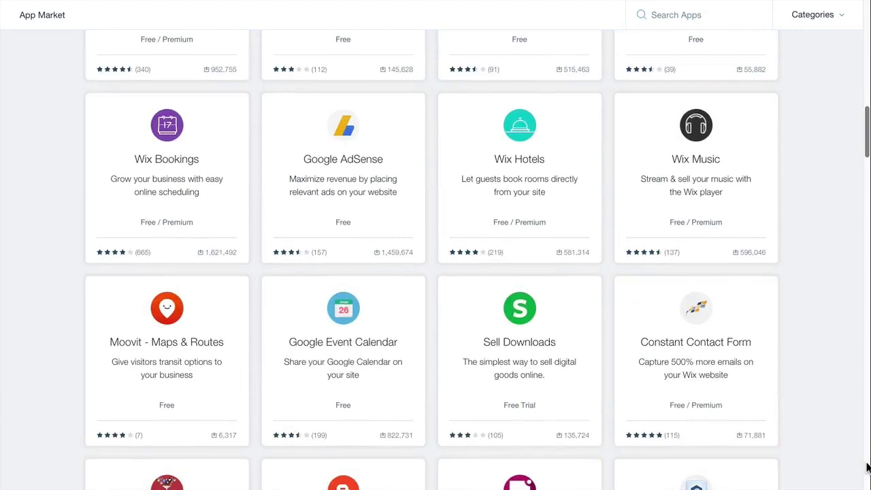
{"action": "scroll", "coordinate": [867, 468], "scroll_direction": "down", "scroll_amount": 7}
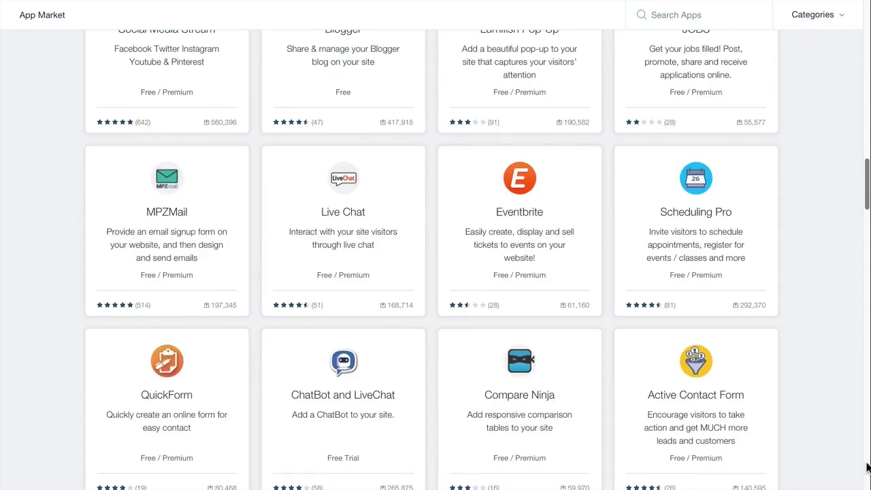
{"action": "scroll", "coordinate": [867, 468], "scroll_direction": "down", "scroll_amount": 1}
{"action": "scroll", "coordinate": [867, 468], "scroll_direction": "down", "scroll_amount": 6}
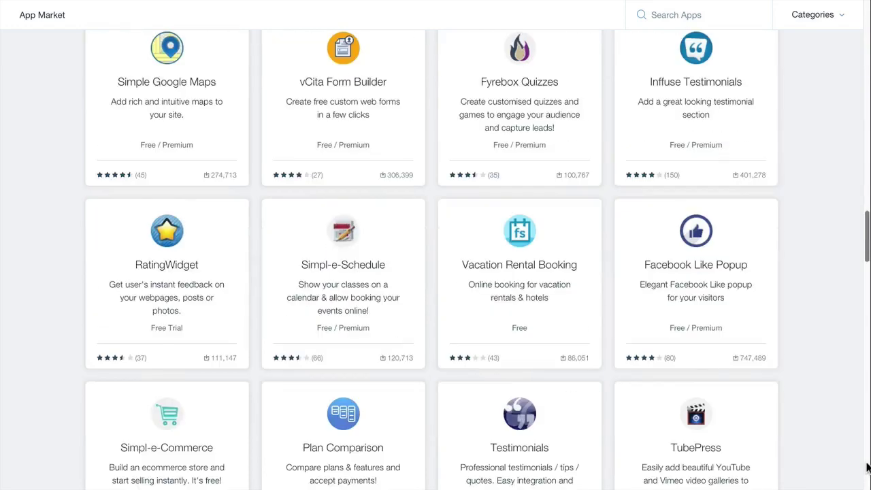
{"action": "scroll", "coordinate": [868, 468], "scroll_direction": "down", "scroll_amount": 7}
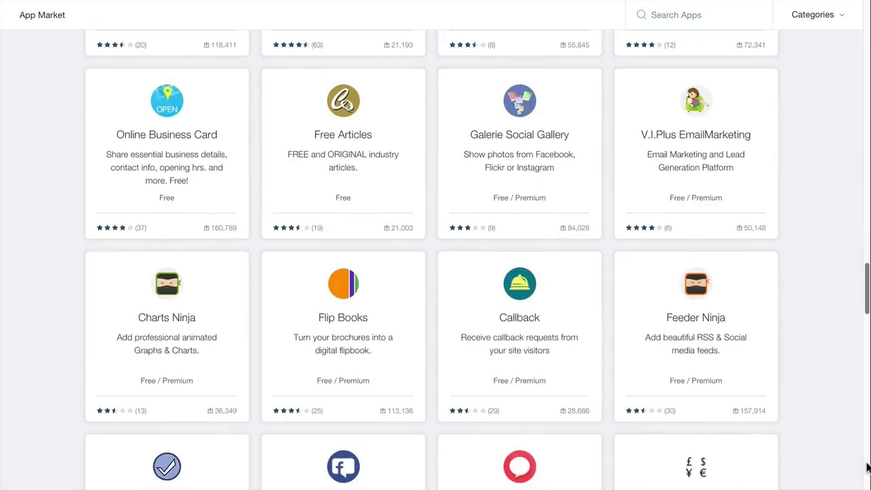
{"action": "scroll", "coordinate": [868, 468], "scroll_direction": "down", "scroll_amount": 7}
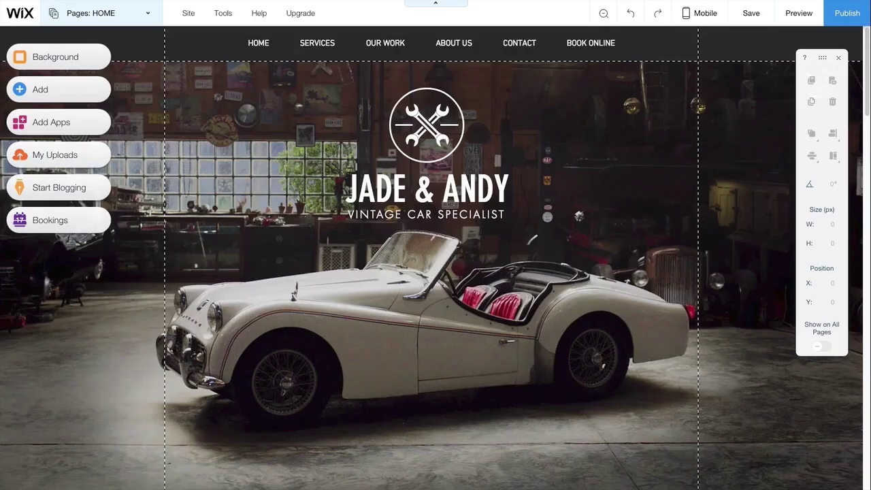
Search the in-editor App Market for 'SEO' and add the Site Booster app.
{"action": "left_click", "coordinate": [43, 126]}
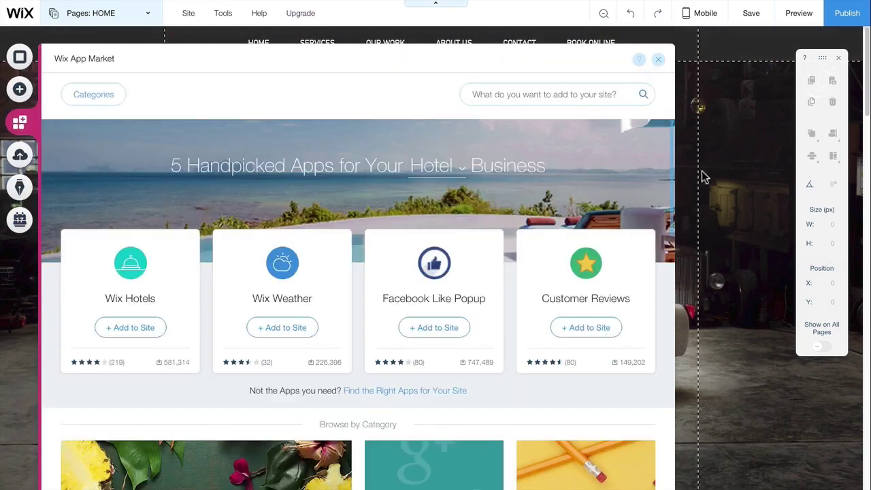
{"action": "mouse_move", "coordinate": [673, 165]}
{"action": "left_mouse_down"}
{"action": "mouse_move", "coordinate": [666, 361]}
{"action": "mouse_move", "coordinate": [650, 146]}
{"action": "left_mouse_up"}
{"action": "left_click", "coordinate": [574, 93]}
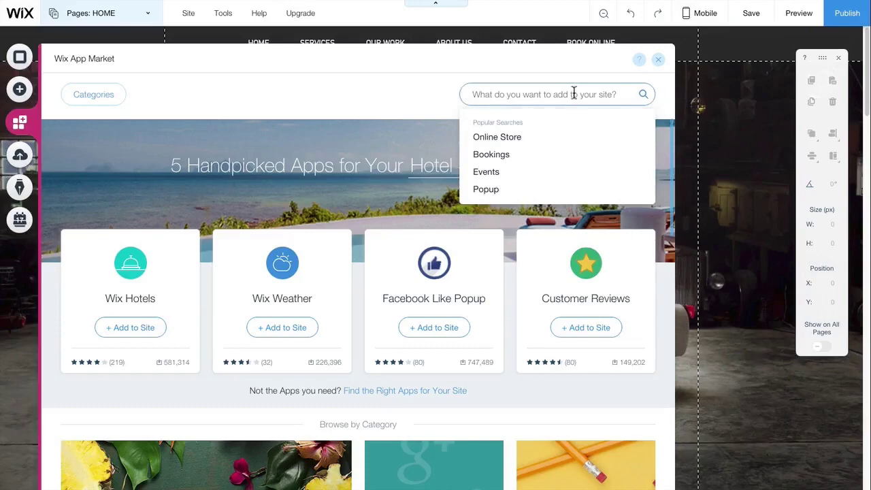
{"action": "type", "text": "SEO"}
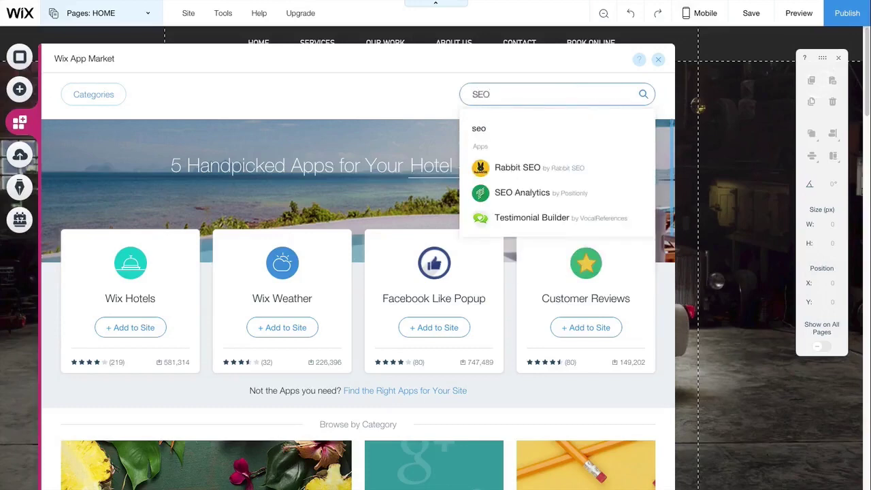
{"action": "key", "text": "Return"}
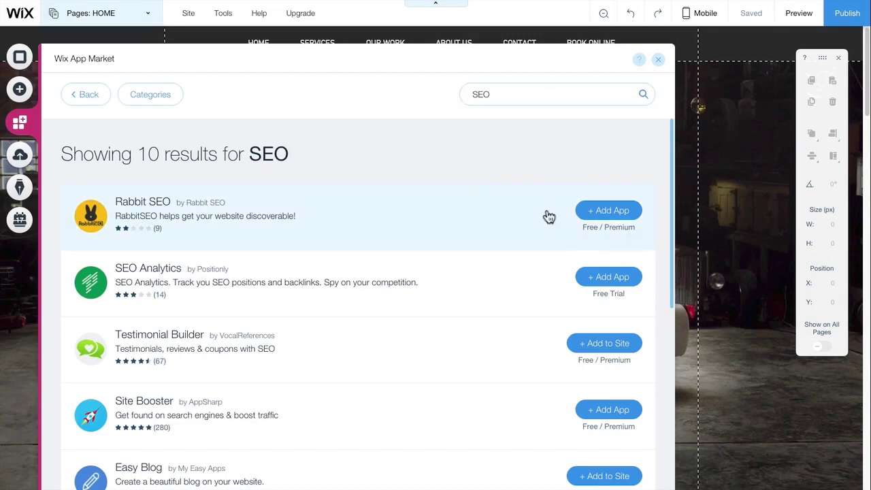
{"action": "left_click", "coordinate": [616, 411]}
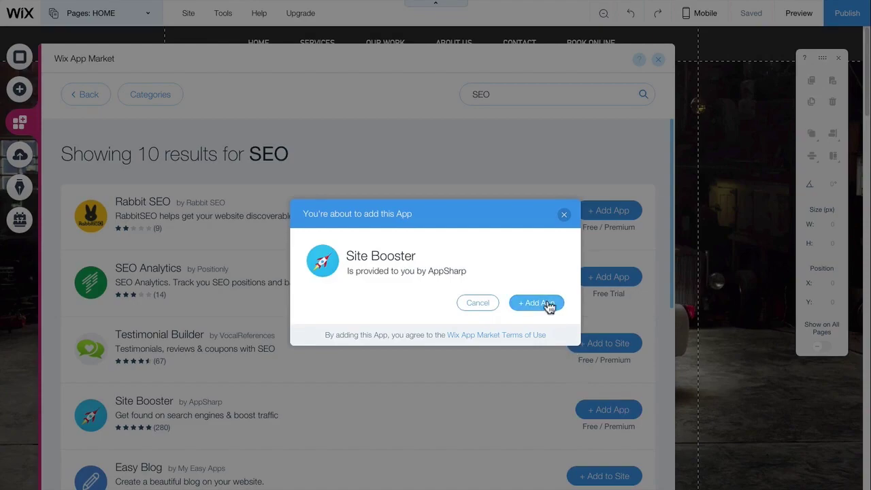
{"action": "left_click", "coordinate": [548, 303]}
{"action": "mouse_move", "coordinate": [189, 13]}
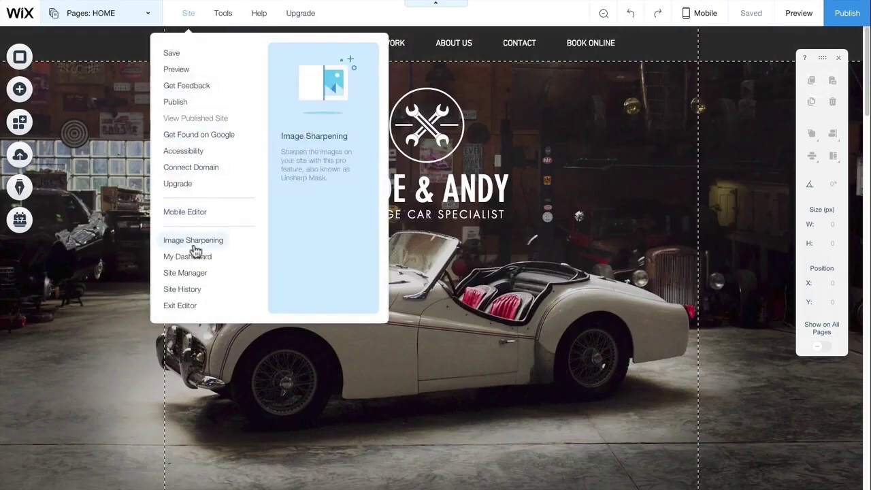
Check Site Booster on the dashboard, exit the car site's editor, and browse the App Market.
{"action": "left_click", "coordinate": [187, 256]}
{"action": "scroll", "coordinate": [456, 204], "scroll_direction": "down", "scroll_amount": 5}
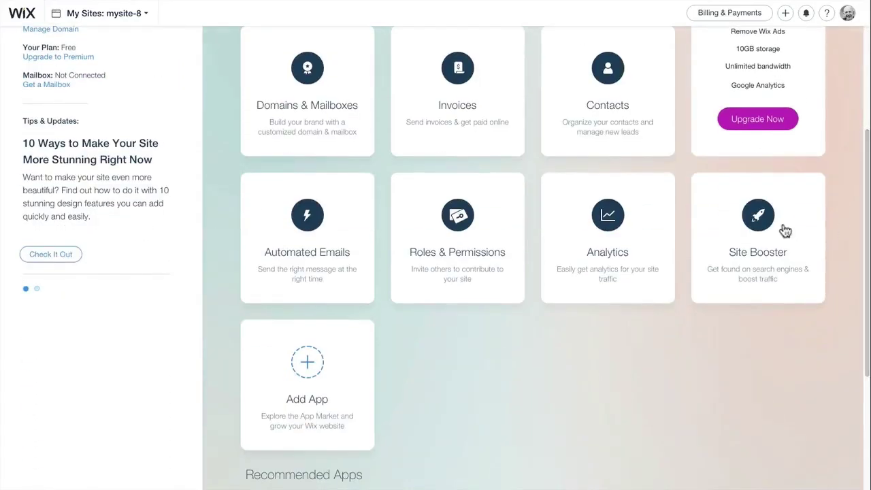
{"action": "mouse_move", "coordinate": [757, 237]}
{"action": "left_click", "coordinate": [756, 286]}
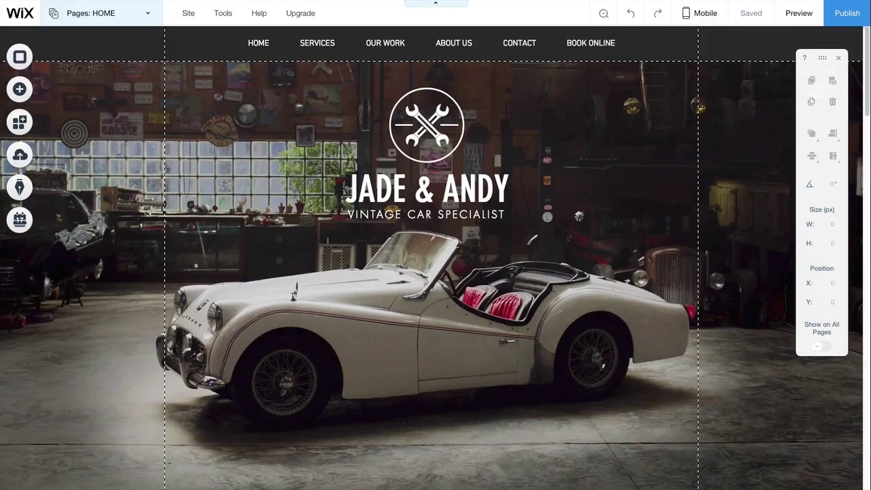
{"action": "left_click", "coordinate": [204, 14]}
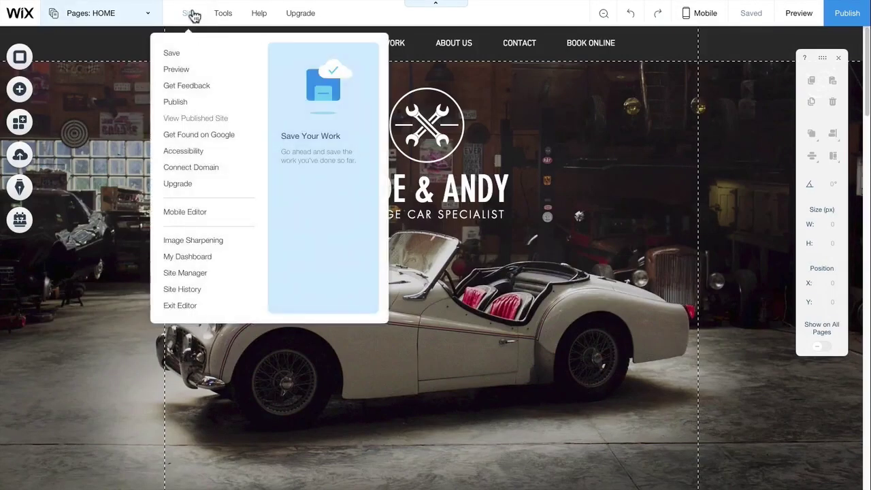
{"action": "left_click", "coordinate": [197, 256]}
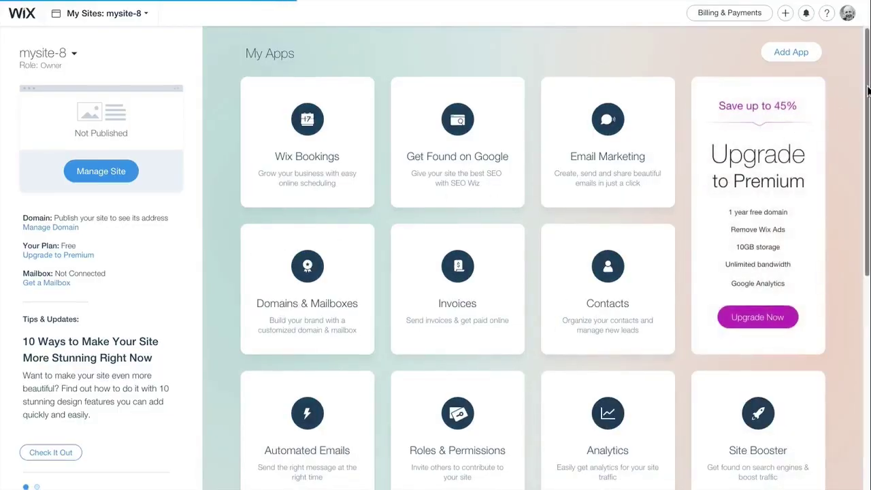
{"action": "left_click_drag", "start_coordinate": [866, 87], "coordinate": [855, 229]}
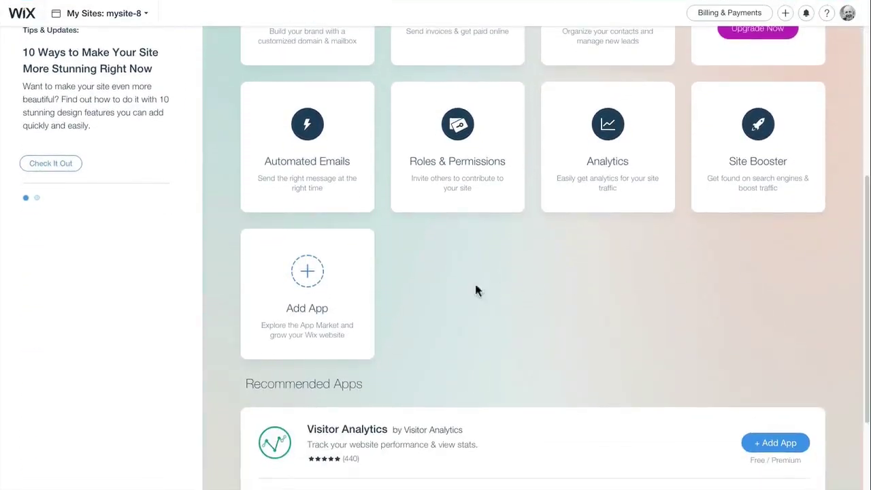
{"action": "left_click", "coordinate": [304, 272]}
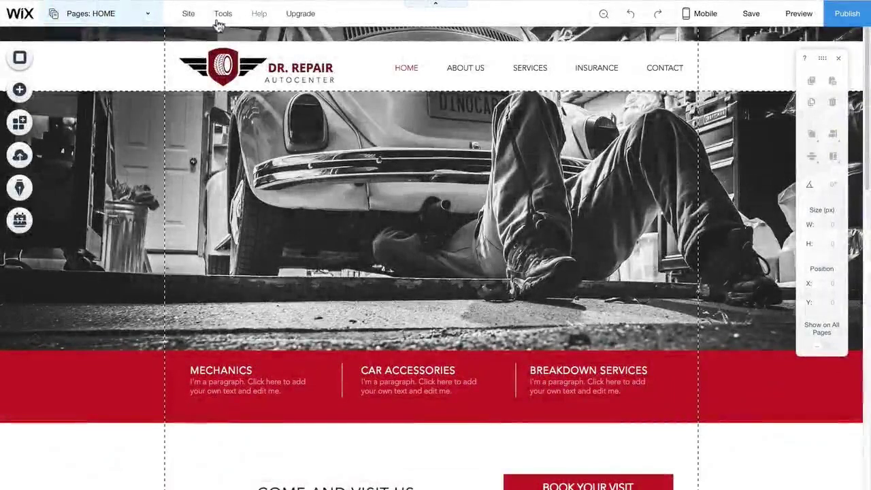
Add a new blank page named MY PAGE to the Dr. Repair site.
{"action": "left_click", "coordinate": [145, 16]}
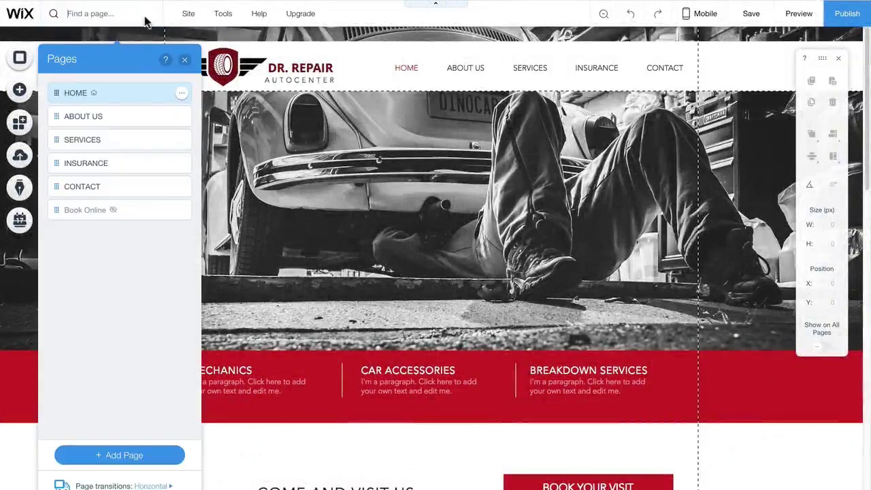
{"action": "left_click", "coordinate": [146, 457]}
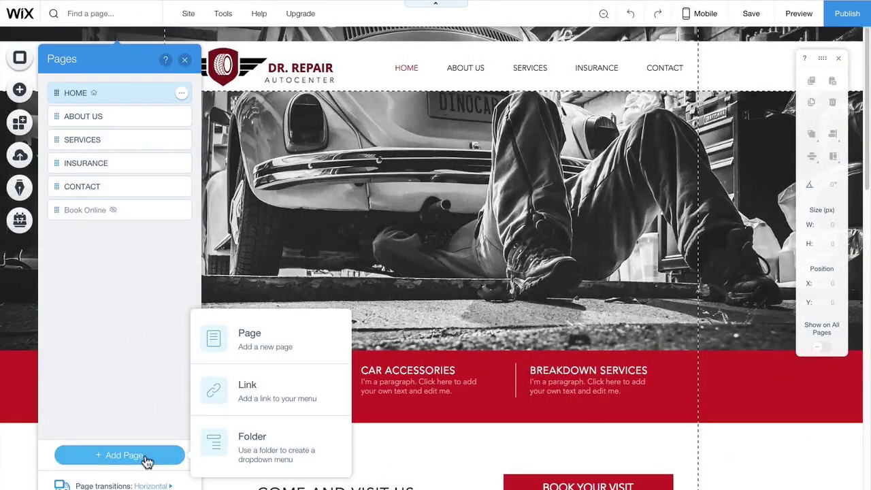
{"action": "left_click", "coordinate": [268, 348]}
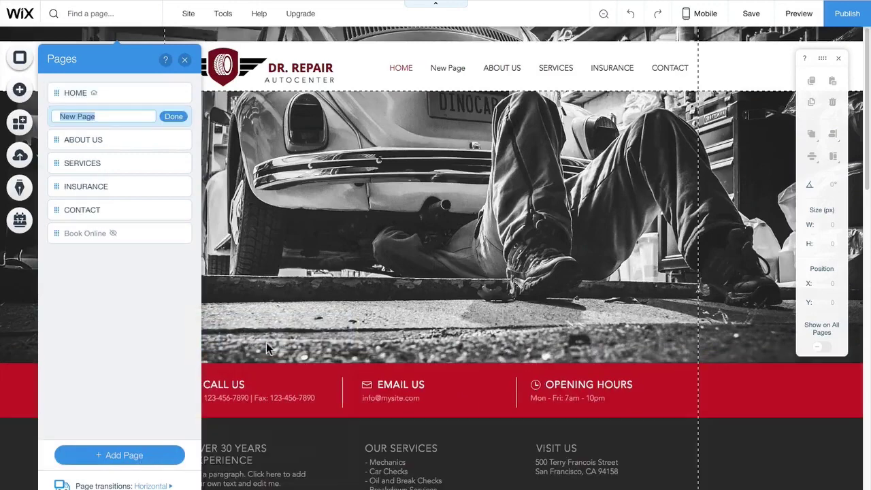
{"action": "type", "text": "MY PAGE"}
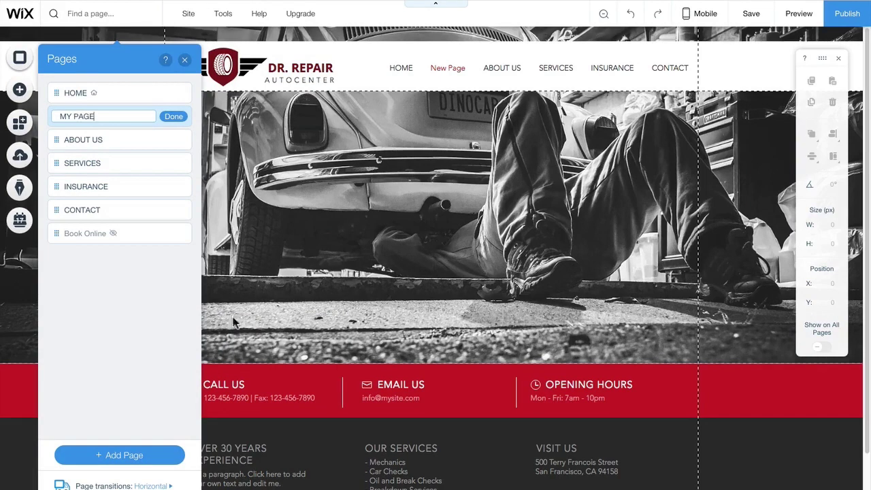
{"action": "left_click", "coordinate": [174, 117]}
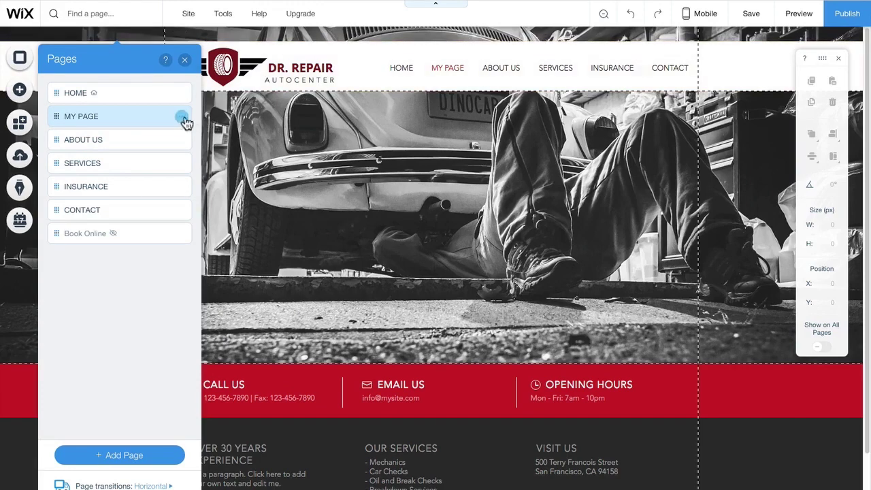
Hide MY PAGE from the navigation, show it again, and close the page list.
{"action": "left_click", "coordinate": [181, 117]}
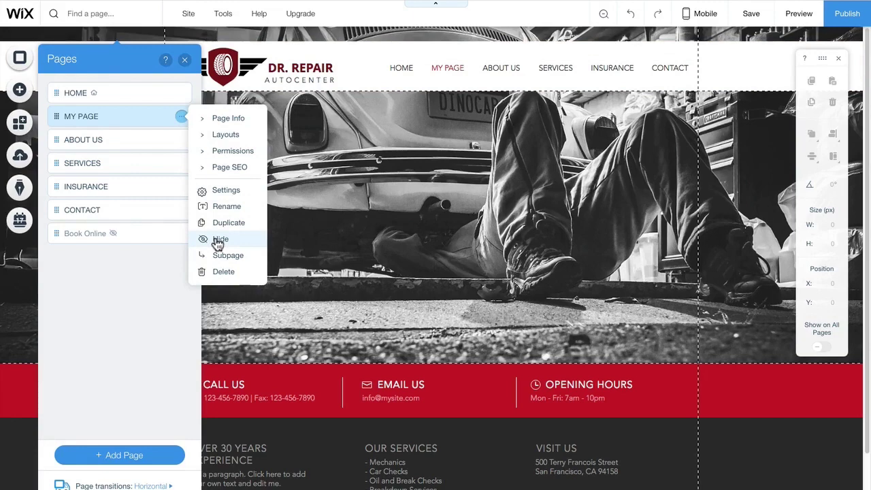
{"action": "left_click", "coordinate": [218, 239]}
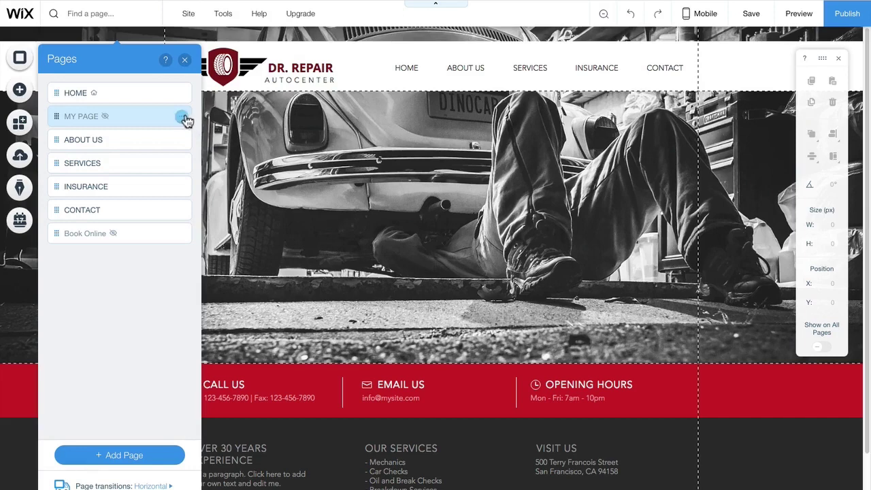
{"action": "left_click", "coordinate": [182, 118]}
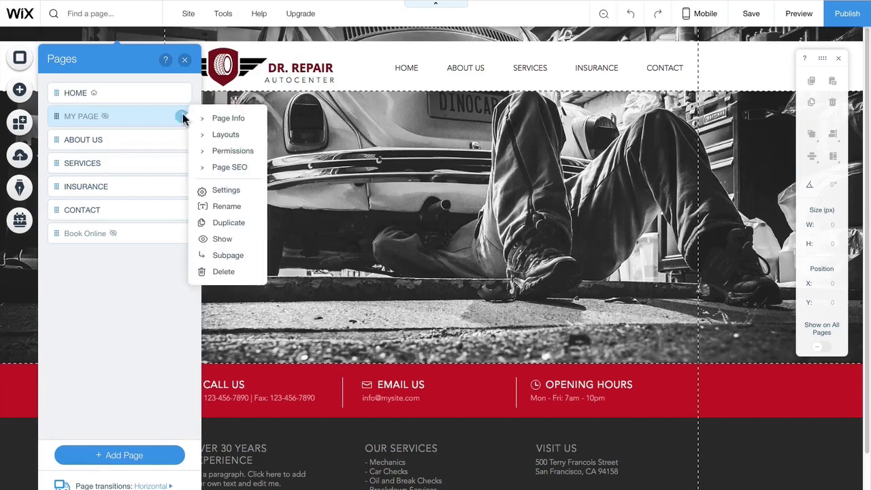
{"action": "left_click", "coordinate": [217, 242]}
{"action": "left_click", "coordinate": [216, 241]}
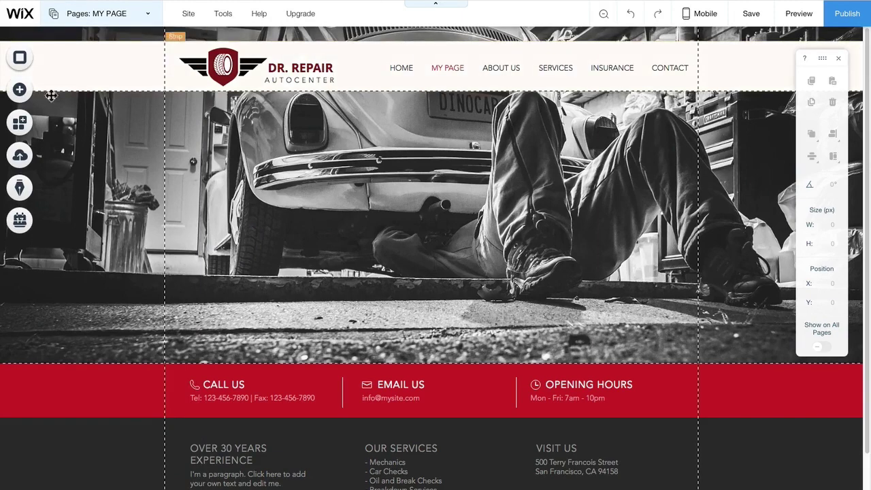
Add a light themed box, resize it to 819x380 and centre it on the page.
{"action": "left_click", "coordinate": [21, 91]}
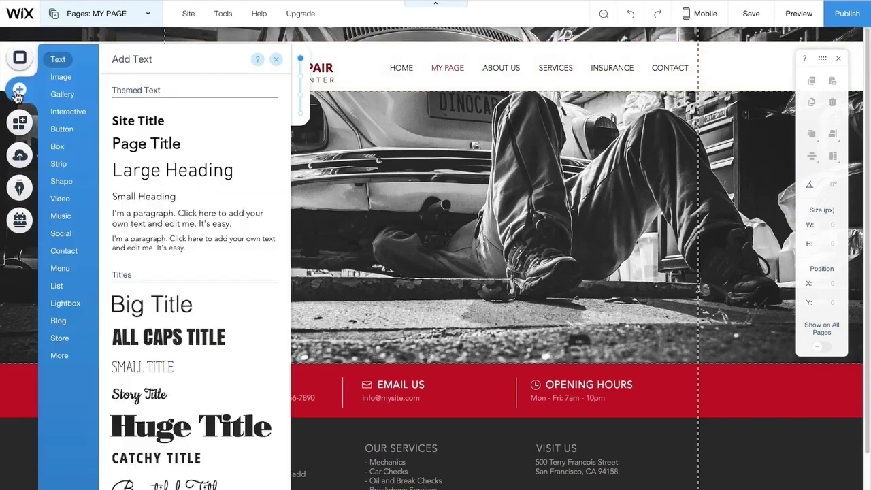
{"action": "left_click", "coordinate": [140, 178]}
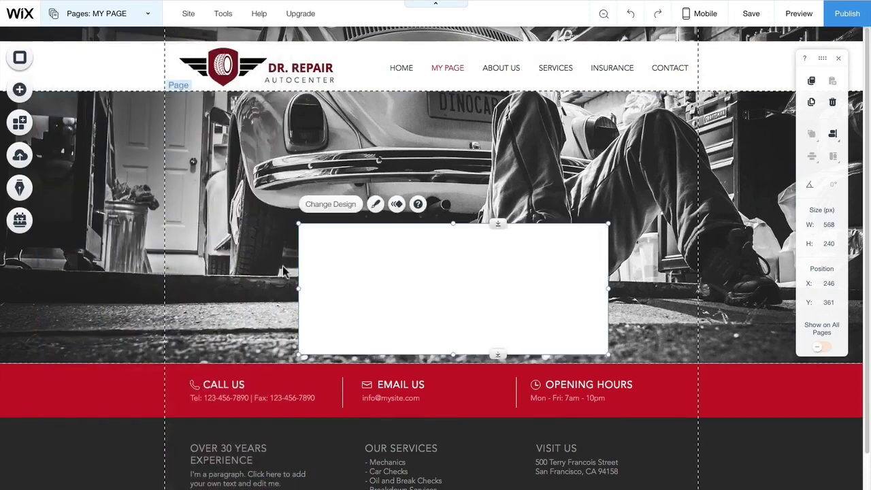
{"action": "left_click_drag", "start_coordinate": [351, 272], "coordinate": [250, 172]}
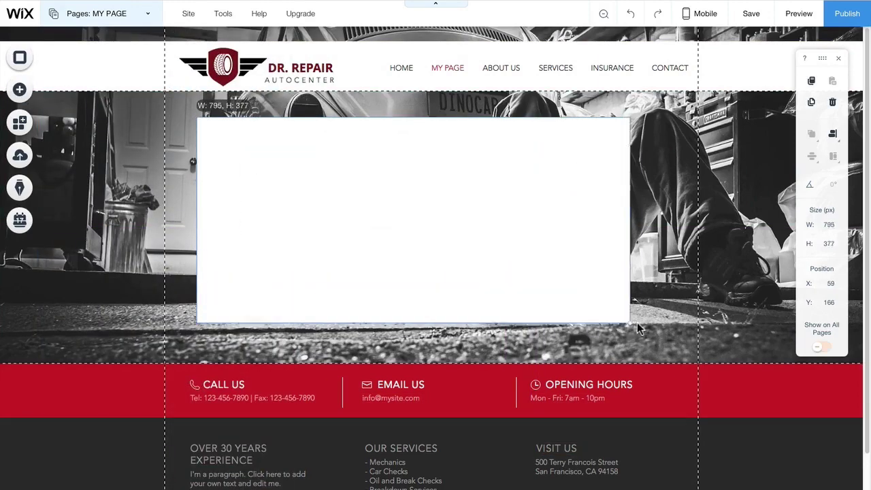
{"action": "left_click_drag", "start_coordinate": [510, 252], "coordinate": [643, 324]}
{"action": "left_click_drag", "start_coordinate": [467, 241], "coordinate": [478, 241]}
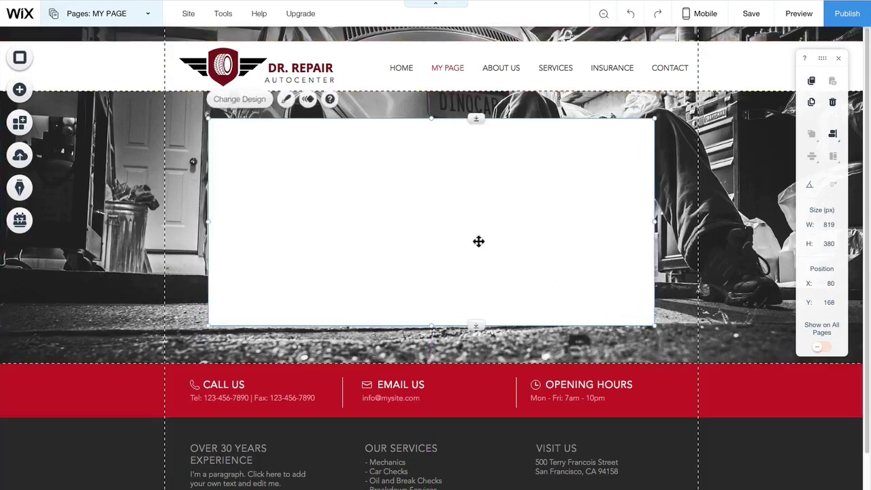
Add a Small Heading and a paragraph and place them inside the box.
{"action": "left_click", "coordinate": [20, 90]}
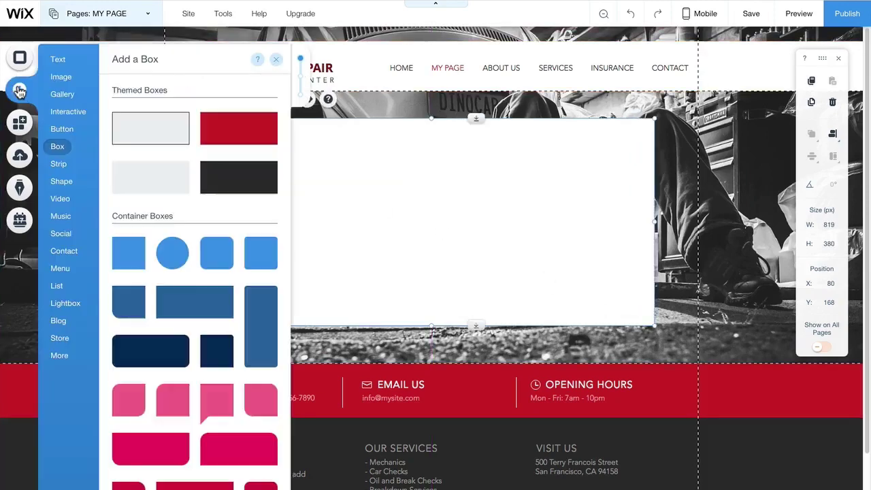
{"action": "left_click", "coordinate": [60, 62]}
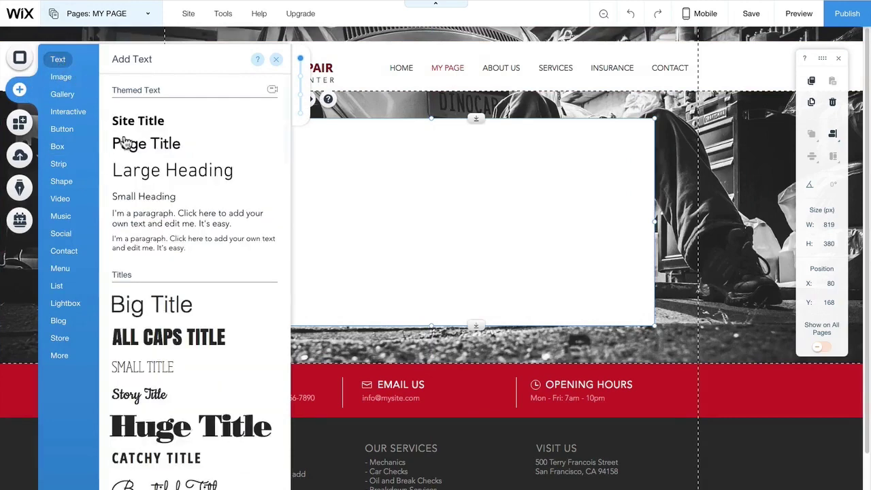
{"action": "left_click", "coordinate": [142, 203]}
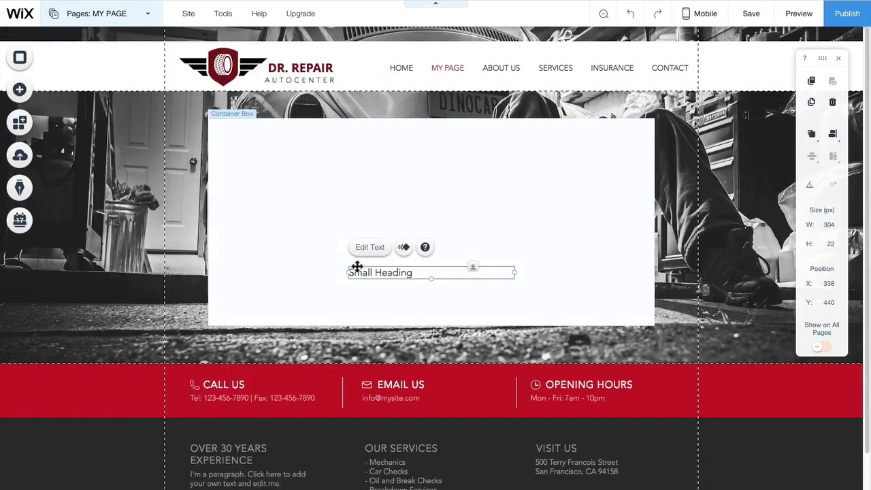
{"action": "mouse_move", "coordinate": [350, 270]}
{"action": "left_mouse_down"}
{"action": "mouse_move", "coordinate": [328, 192]}
{"action": "mouse_move", "coordinate": [268, 151]}
{"action": "left_mouse_up"}
{"action": "left_click", "coordinate": [20, 91]}
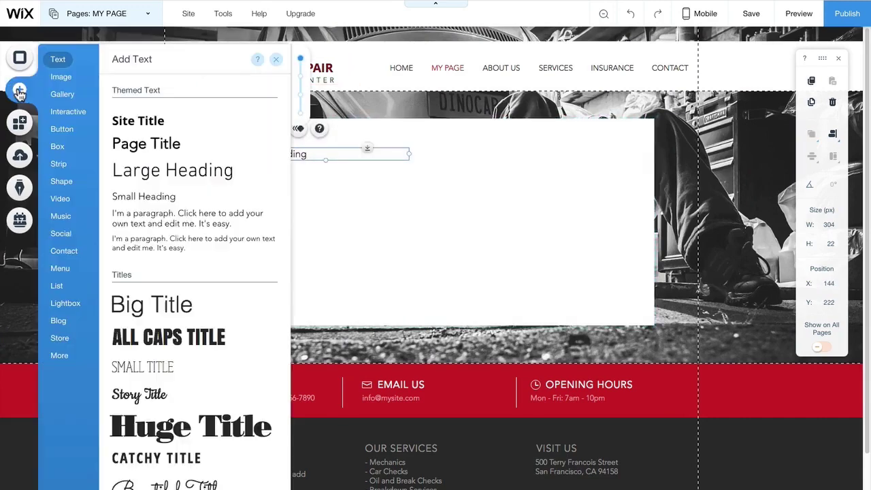
{"action": "left_click", "coordinate": [165, 217]}
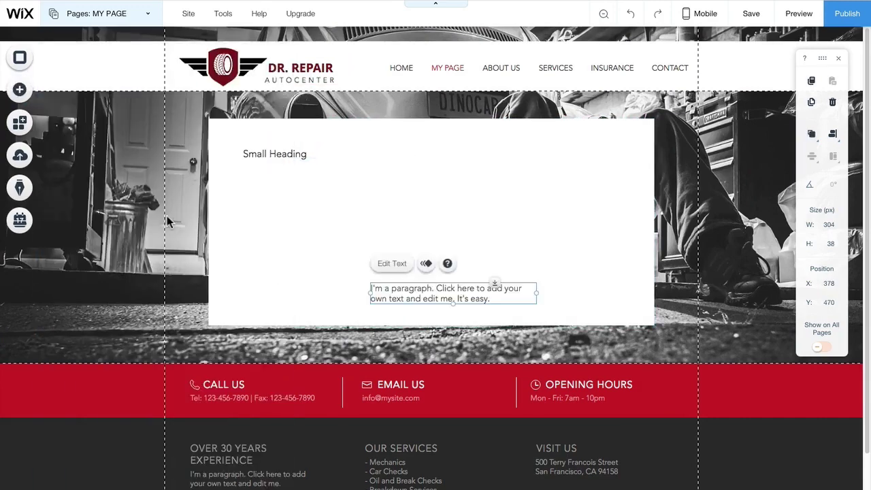
{"action": "left_click_drag", "start_coordinate": [389, 288], "coordinate": [261, 179]}
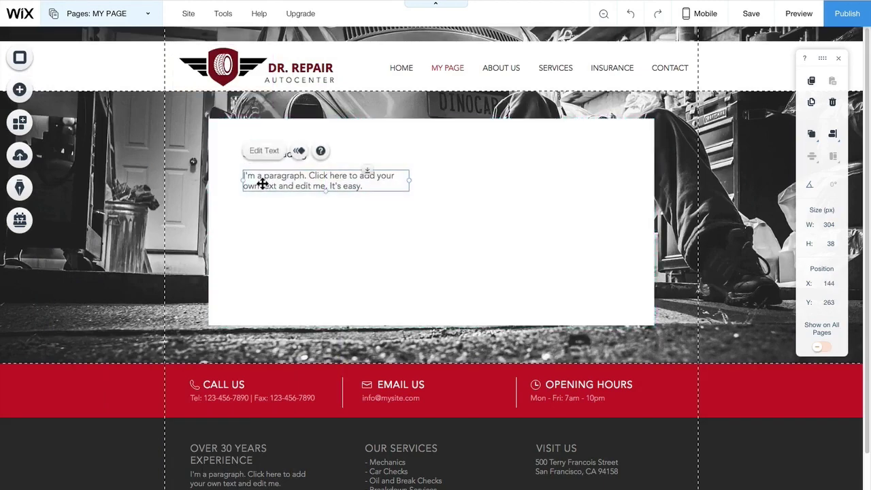
Add the free Wix paint-tubes photo and size it into the white box's right side, beside the heading.
{"action": "left_click", "coordinate": [25, 93]}
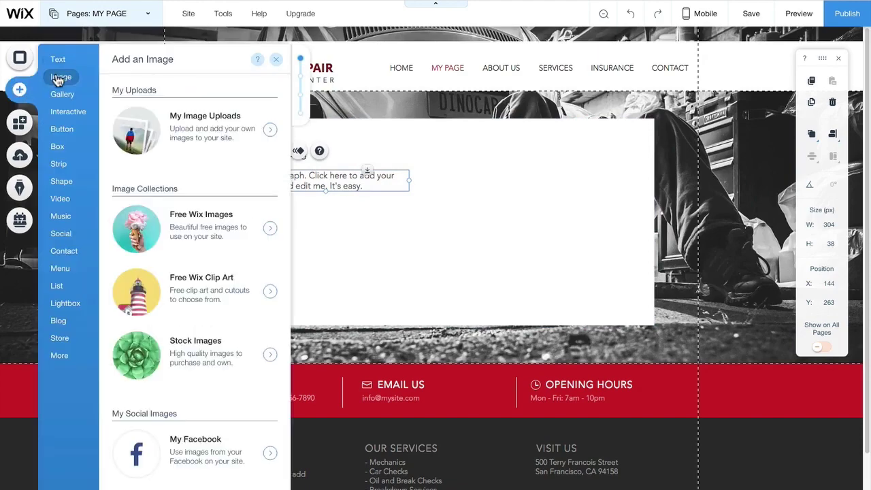
{"action": "left_click", "coordinate": [201, 227]}
{"action": "left_click", "coordinate": [441, 223]}
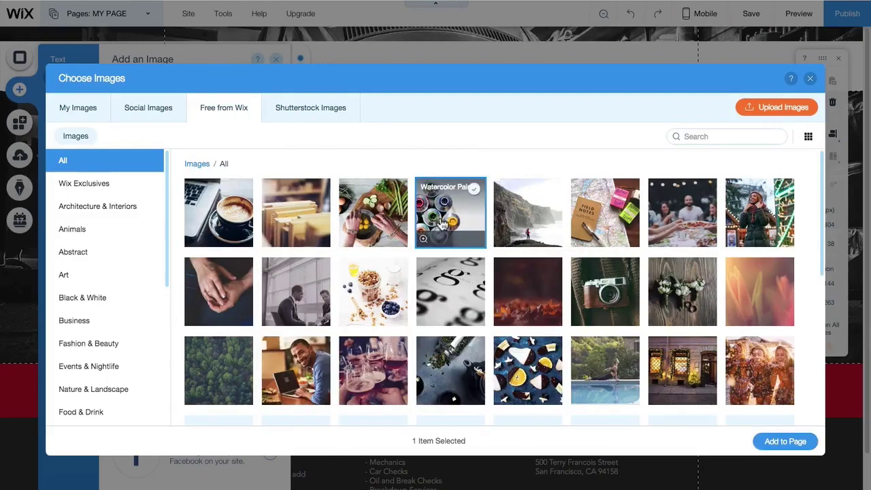
{"action": "left_click", "coordinate": [784, 441]}
{"action": "left_click_drag", "start_coordinate": [595, 396], "coordinate": [467, 301]}
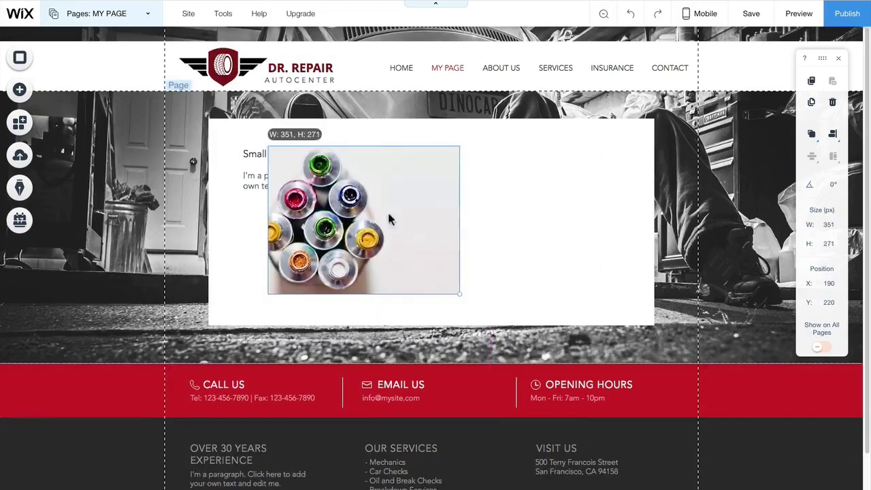
{"action": "left_click_drag", "start_coordinate": [368, 190], "coordinate": [500, 194]}
{"action": "mouse_move", "coordinate": [401, 207]}
{"action": "left_mouse_down"}
{"action": "mouse_move", "coordinate": [441, 220]}
{"action": "mouse_move", "coordinate": [392, 272]}
{"action": "left_mouse_up"}
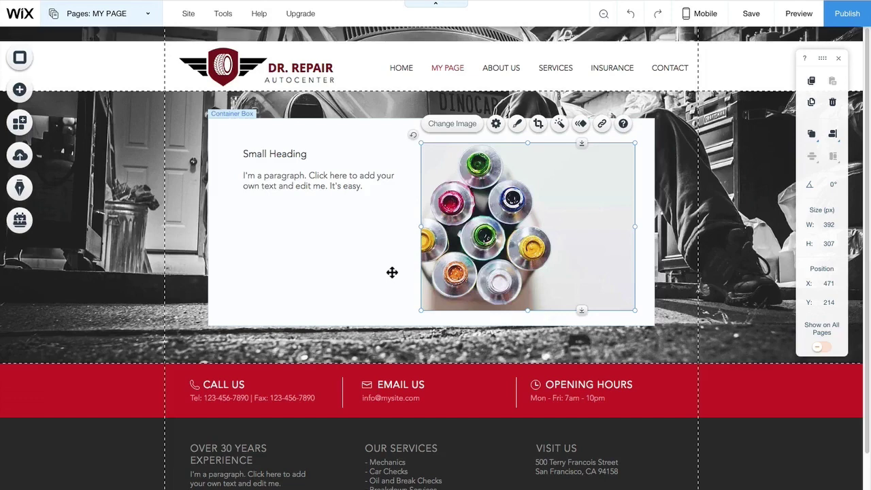
Rename the copied About Us page to NEWS PAGE in the Pages list.
{"action": "left_click", "coordinate": [148, 13]}
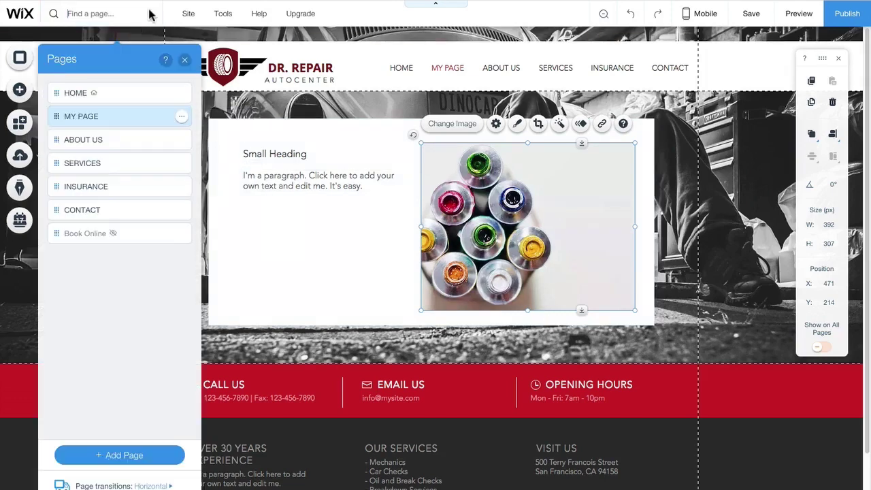
{"action": "left_click", "coordinate": [110, 142]}
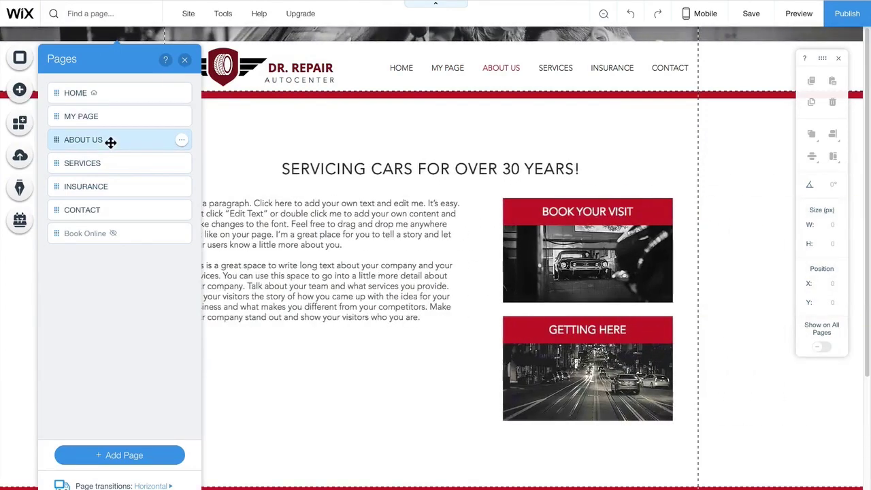
{"action": "left_click", "coordinate": [181, 139]}
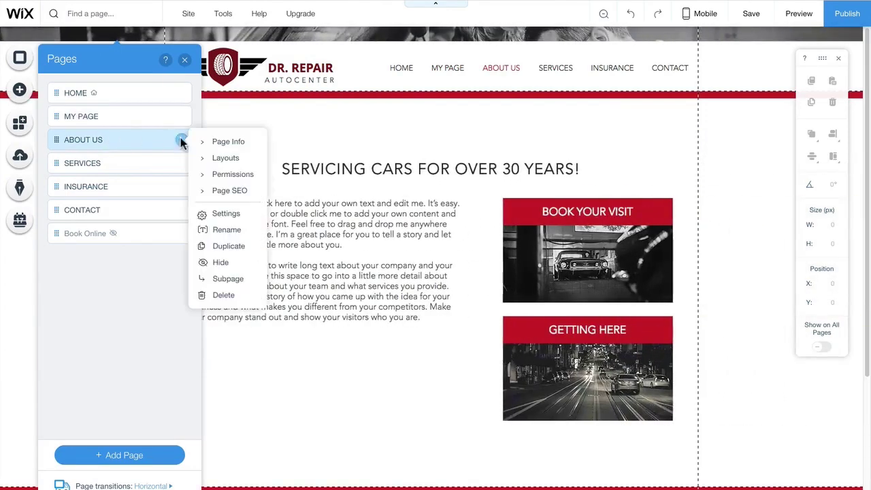
{"action": "left_click", "coordinate": [231, 247]}
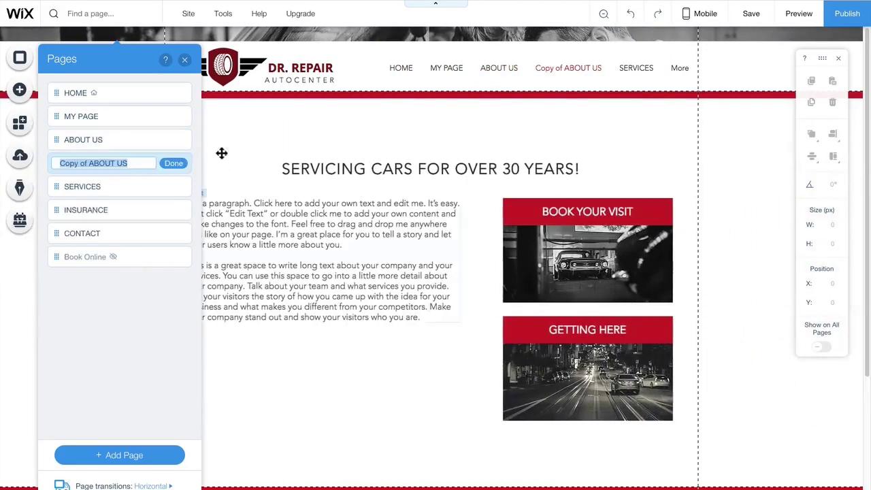
{"action": "type", "text": "N"}
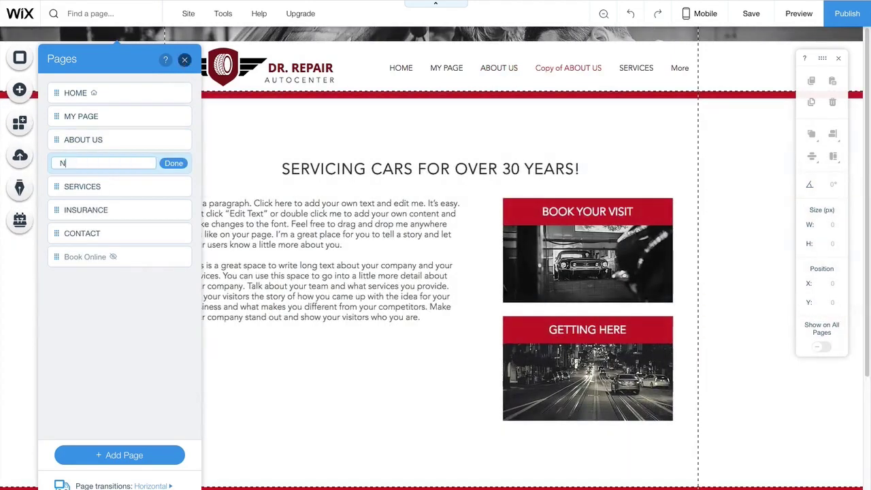
{"action": "type", "text": "EWS PAGE"}
{"action": "left_click", "coordinate": [173, 163]}
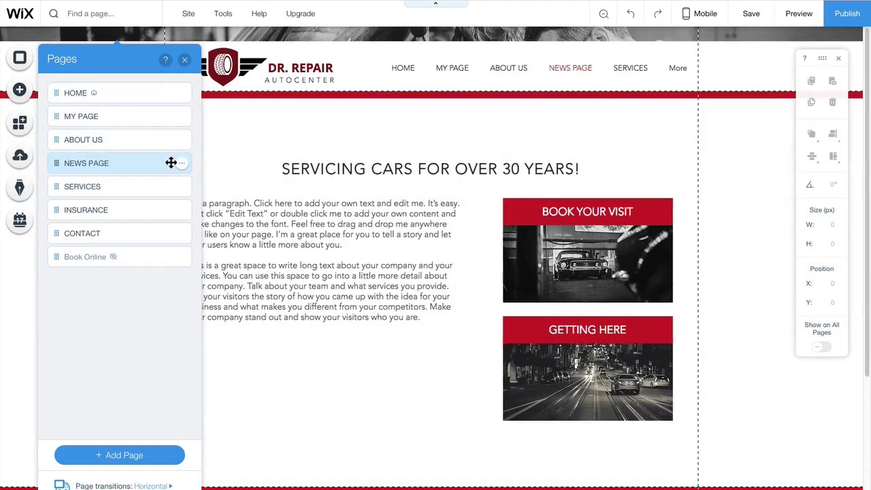
{"action": "left_click", "coordinate": [184, 59]}
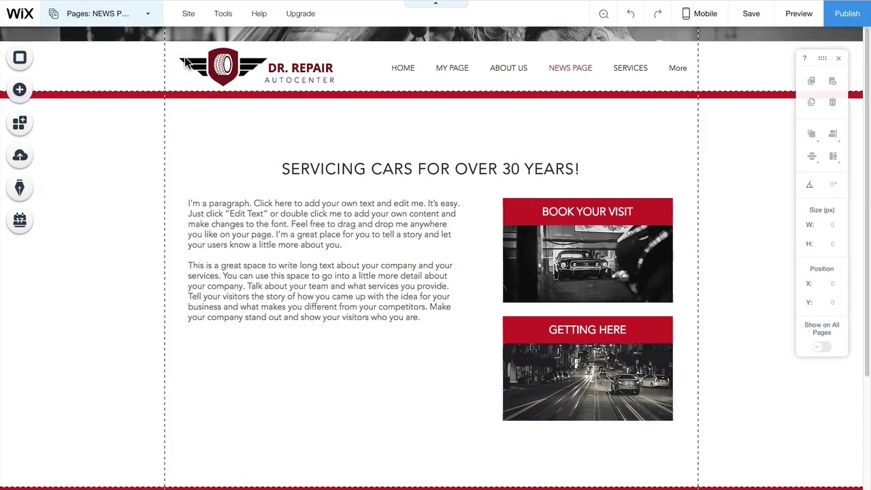
Replace the SERVICING CARS FOR OVER 30 YEARS! heading text with NEWS PAGE.
{"action": "left_click", "coordinate": [407, 170]}
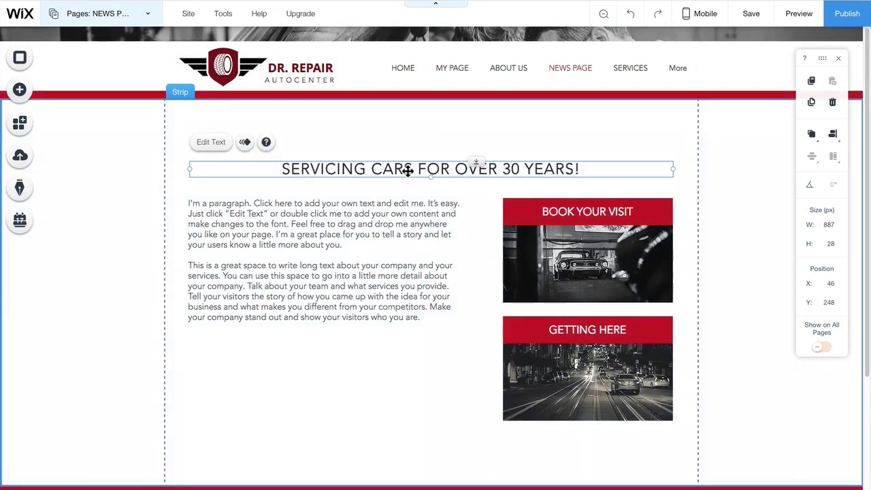
{"action": "double_click", "coordinate": [407, 171]}
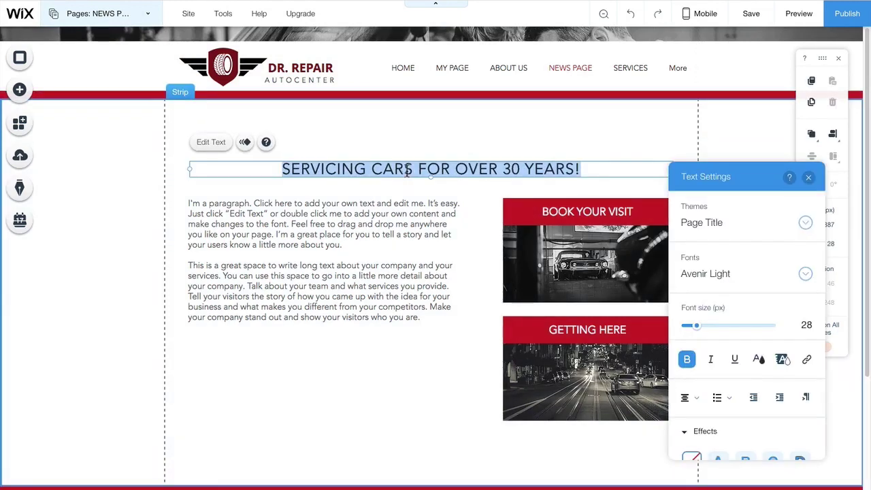
{"action": "type", "text": "NEWS PAG"}
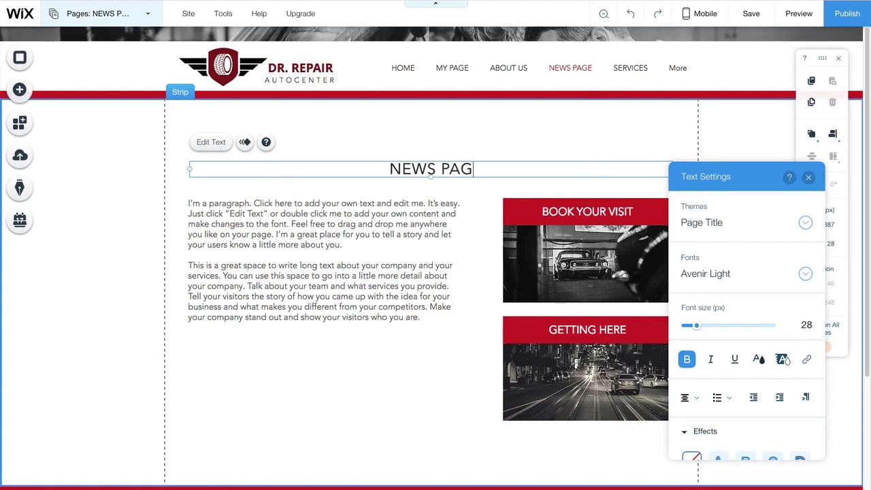
{"action": "type", "text": "E"}
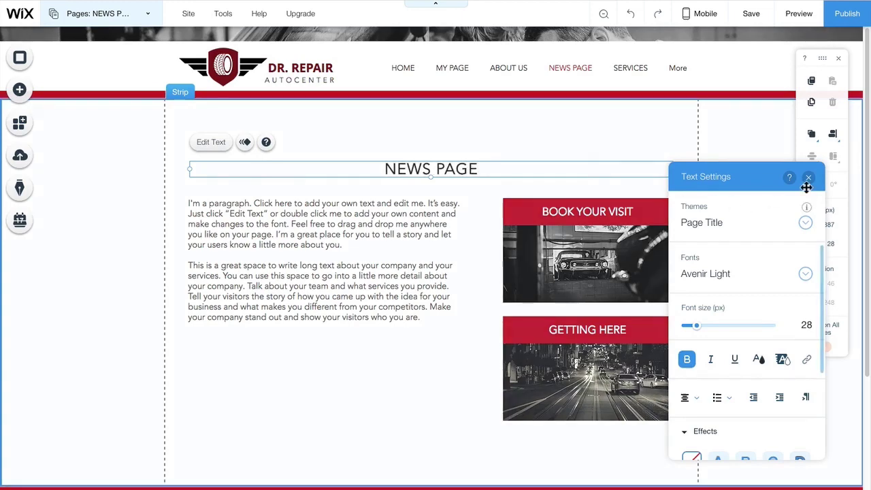
{"action": "left_click", "coordinate": [809, 177]}
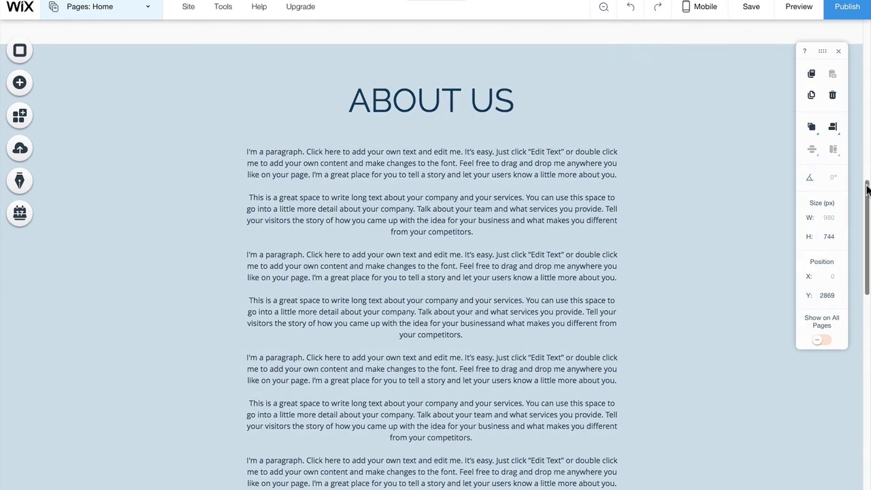
{"action": "left_click_drag", "start_coordinate": [867, 189], "coordinate": [859, 290]}
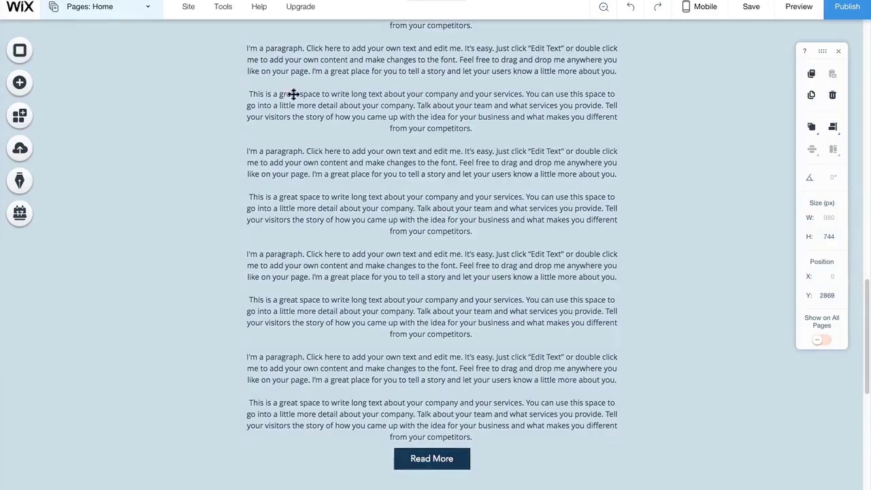
Drop two anchors, Anchor 1 and Anchor 2, into the Home page's ABOUT US text section.
{"action": "left_click", "coordinate": [20, 83]}
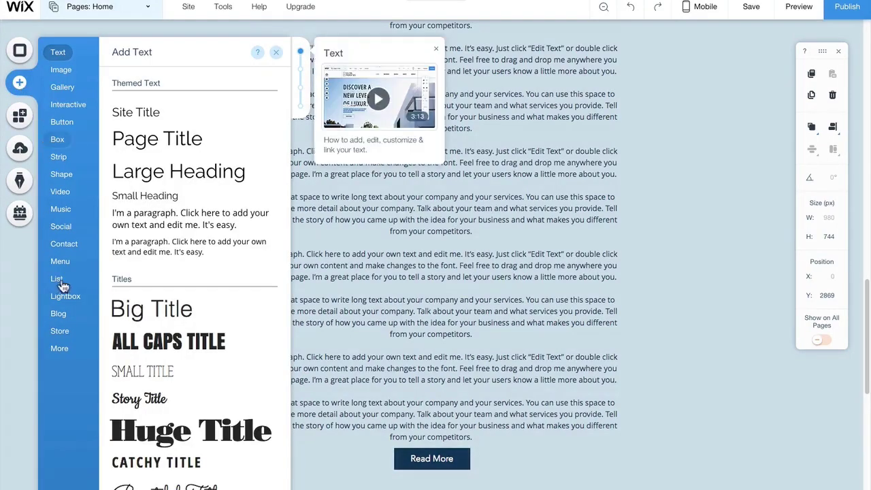
{"action": "mouse_move", "coordinate": [60, 347]}
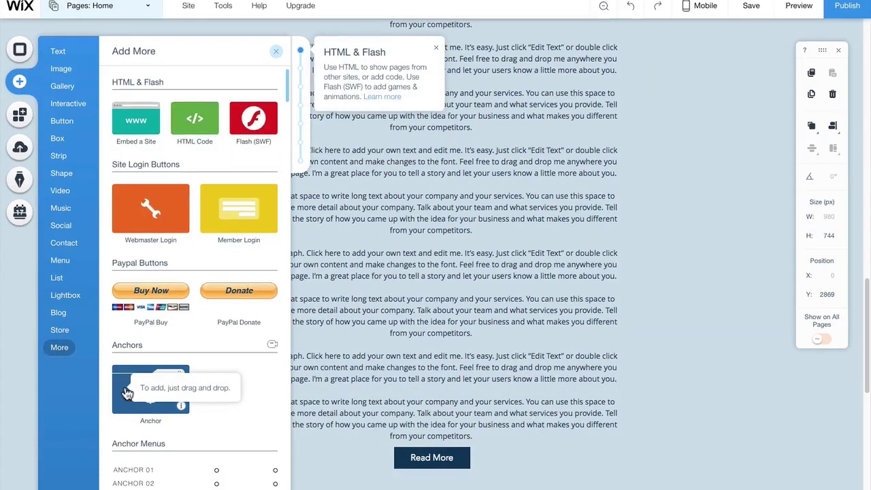
{"action": "left_click_drag", "start_coordinate": [127, 393], "coordinate": [659, 397]}
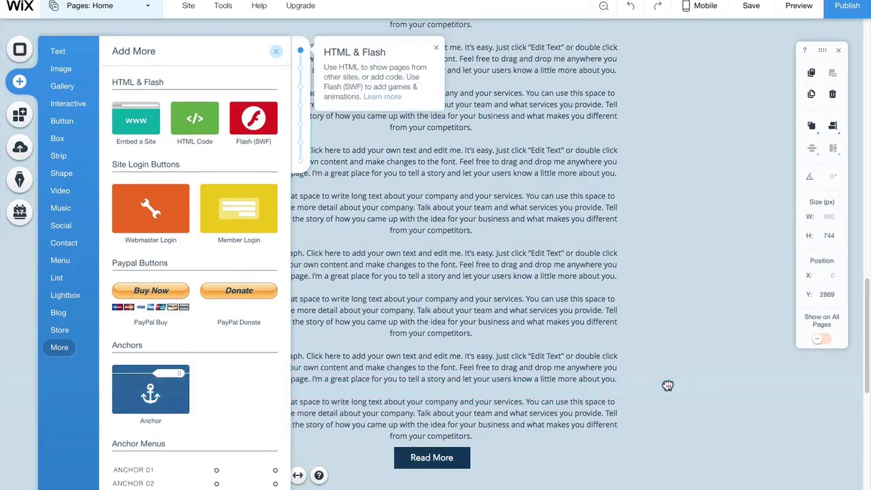
{"action": "left_click_drag", "start_coordinate": [659, 396], "coordinate": [667, 388]}
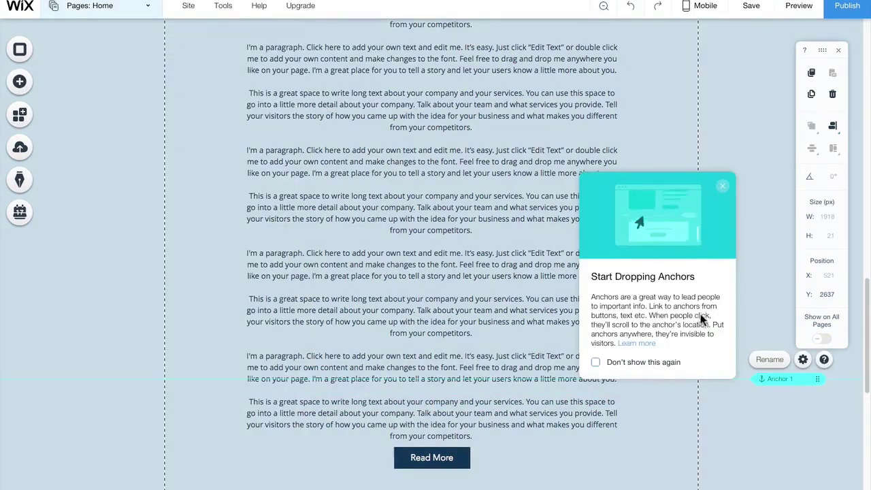
{"action": "left_click", "coordinate": [723, 185]}
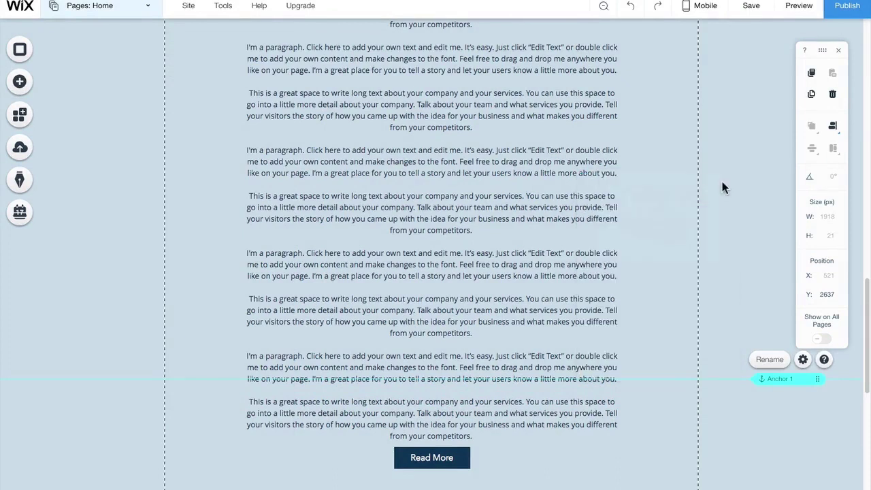
{"action": "left_click", "coordinate": [20, 81]}
{"action": "mouse_move", "coordinate": [151, 389]}
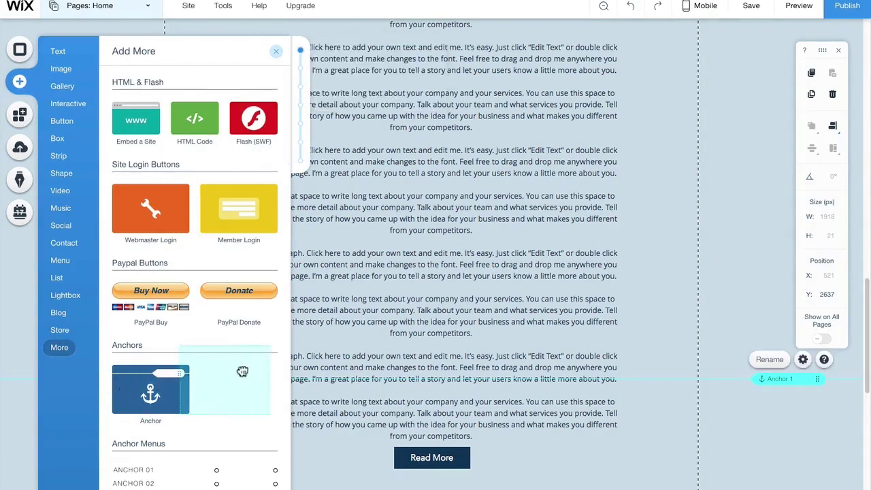
{"action": "mouse_move", "coordinate": [126, 389]}
{"action": "left_mouse_down"}
{"action": "mouse_move", "coordinate": [432, 366]}
{"action": "mouse_move", "coordinate": [613, 329]}
{"action": "left_mouse_up"}
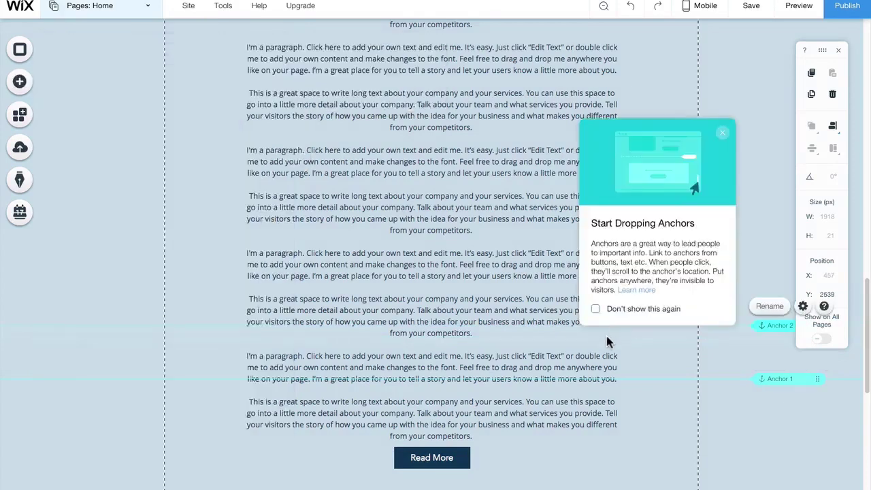
{"action": "left_click", "coordinate": [722, 133]}
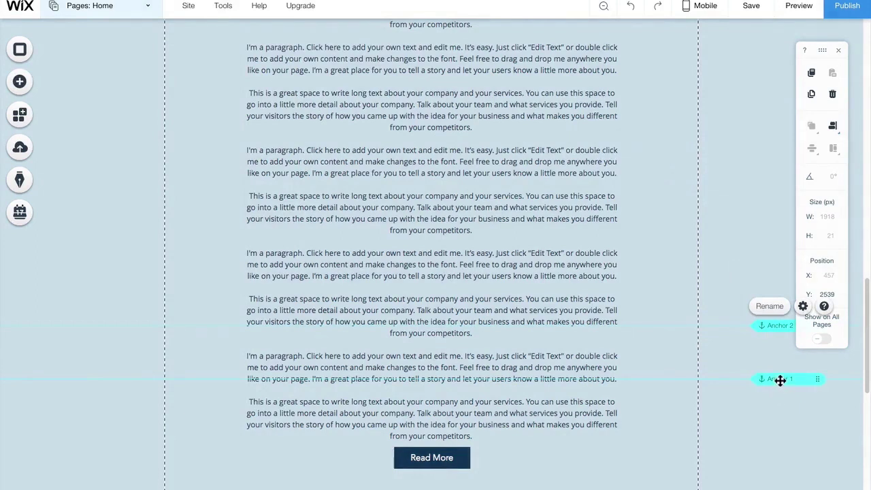
Move Anchor 1 up to Y 2191, above Anchor 2, and bring up the site's page list.
{"action": "left_click", "coordinate": [778, 378]}
{"action": "left_click_drag", "start_coordinate": [773, 365], "coordinate": [629, 142]}
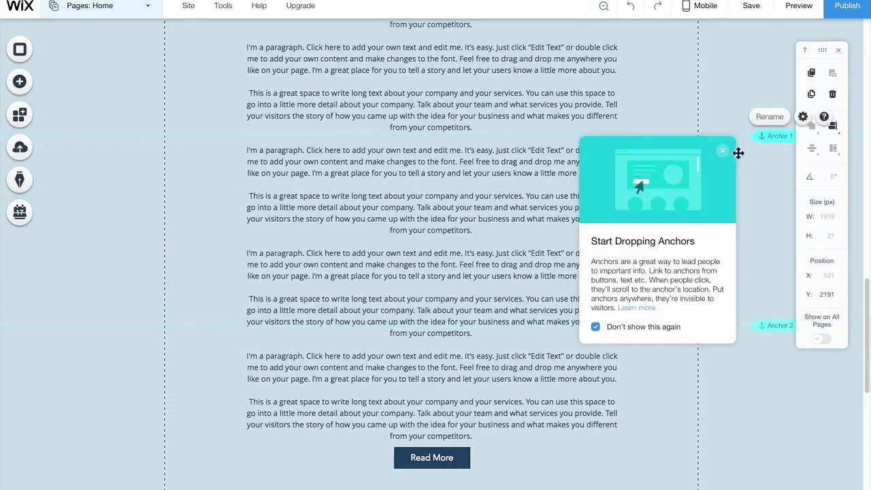
{"action": "left_click", "coordinate": [722, 152]}
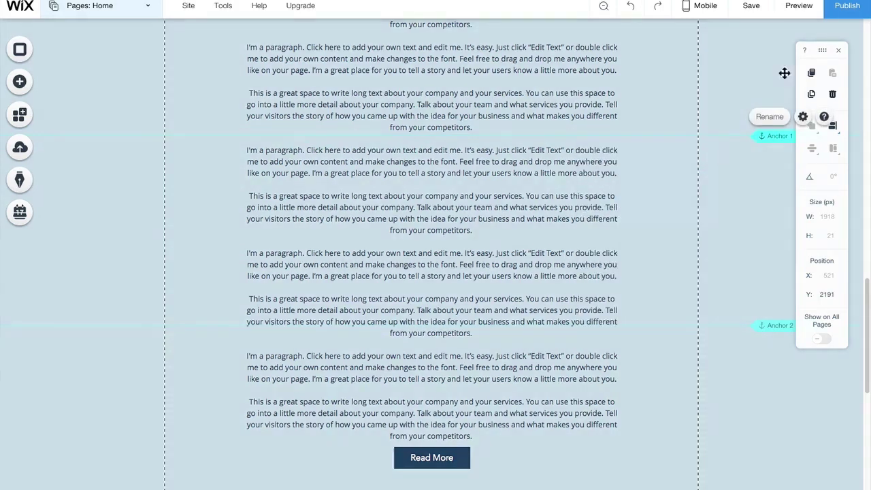
{"action": "left_click_drag", "start_coordinate": [819, 48], "coordinate": [832, 47]}
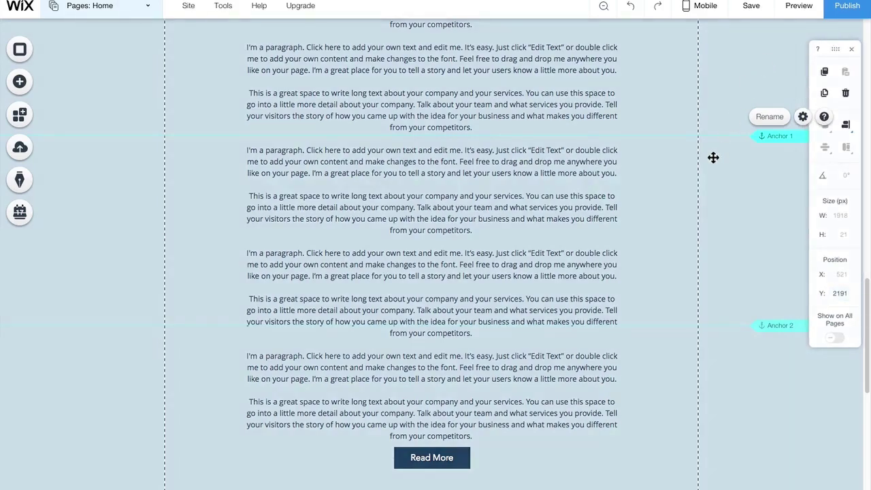
{"action": "key", "text": "ctrl+shift+p"}
{"action": "left_click_drag", "start_coordinate": [868, 333], "coordinate": [860, 109]}
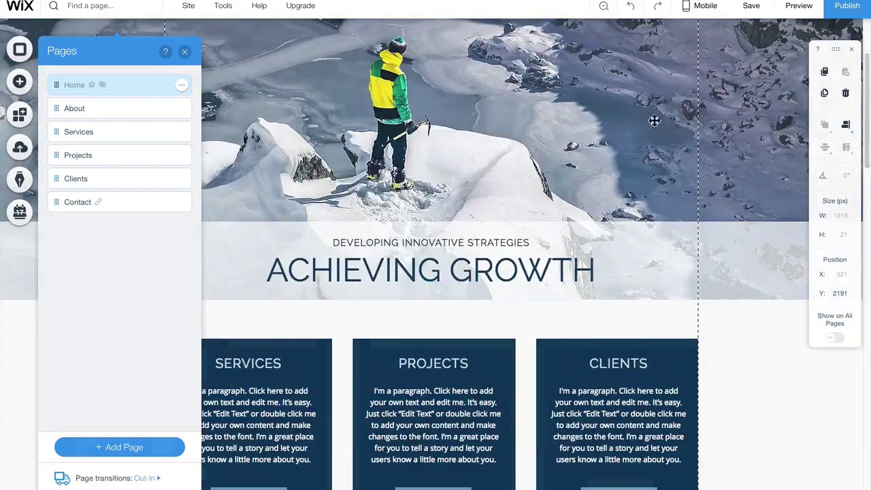
Link the Projects paragraph's opening words to Anchor 1, then preview the site.
{"action": "left_click", "coordinate": [185, 52]}
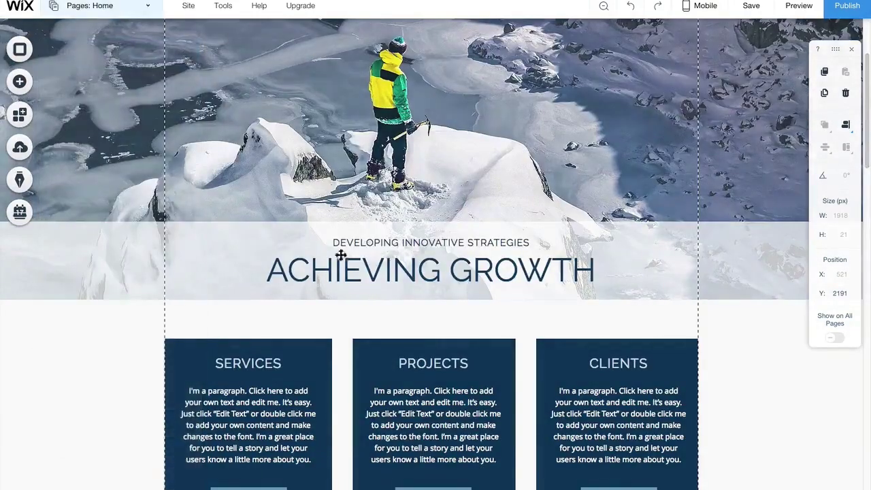
{"action": "double_click", "coordinate": [414, 393]}
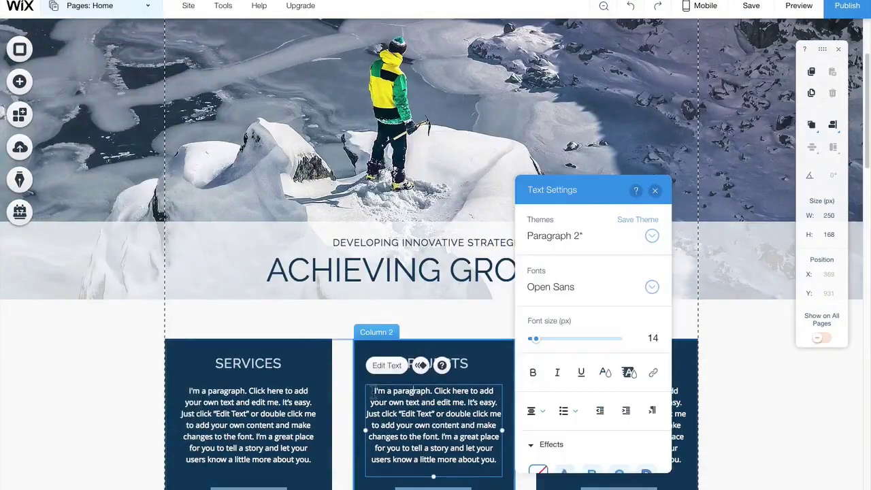
{"action": "left_click_drag", "start_coordinate": [374, 391], "coordinate": [494, 391]}
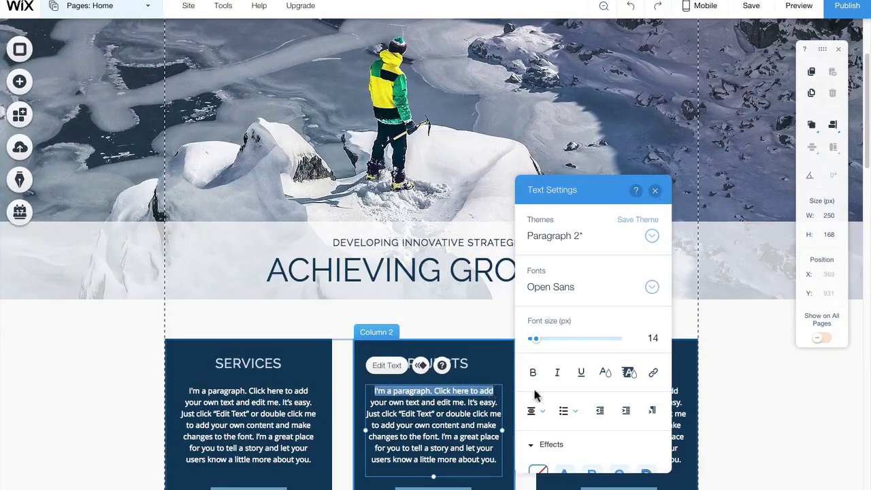
{"action": "left_click", "coordinate": [652, 376]}
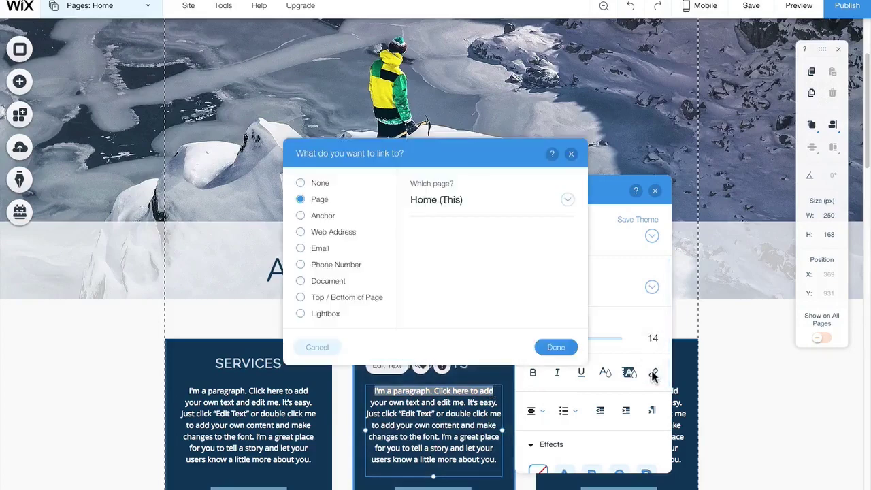
{"action": "left_click", "coordinate": [301, 216]}
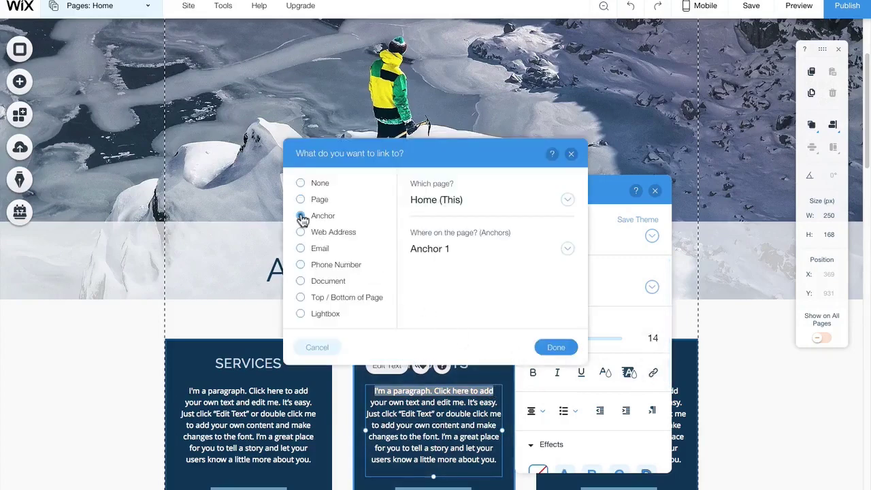
{"action": "left_click", "coordinate": [567, 250]}
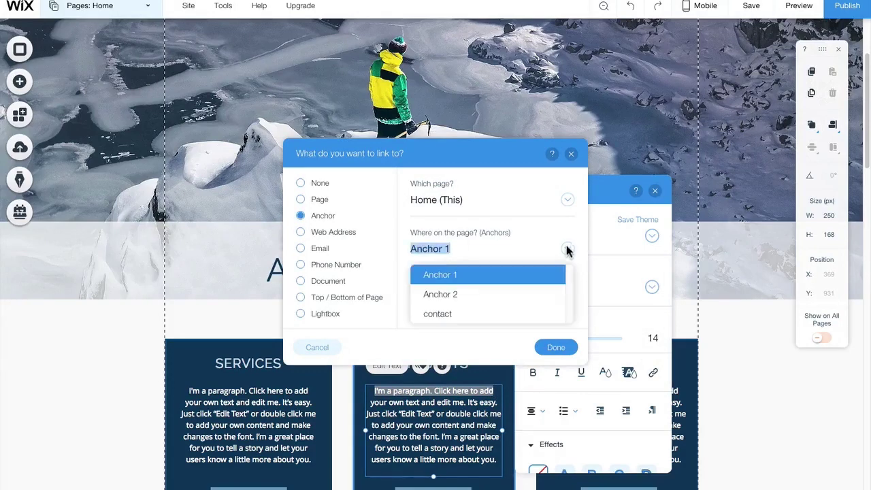
{"action": "left_click", "coordinate": [524, 274]}
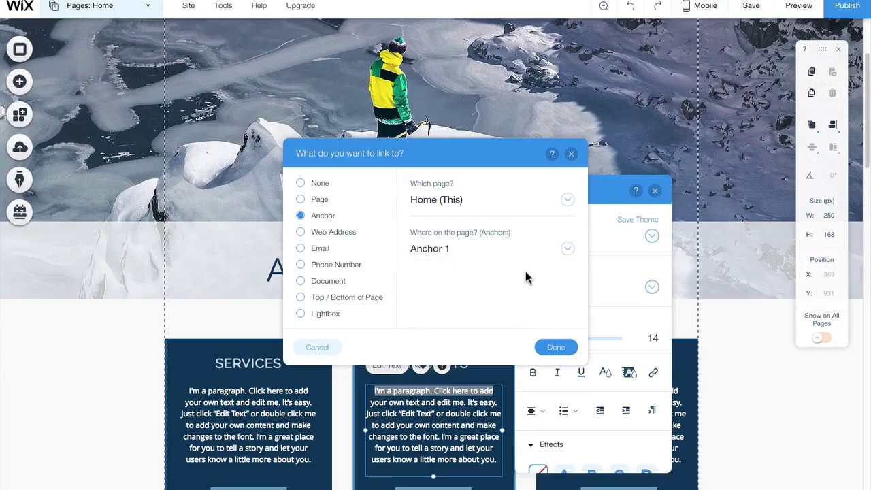
{"action": "left_click", "coordinate": [557, 349]}
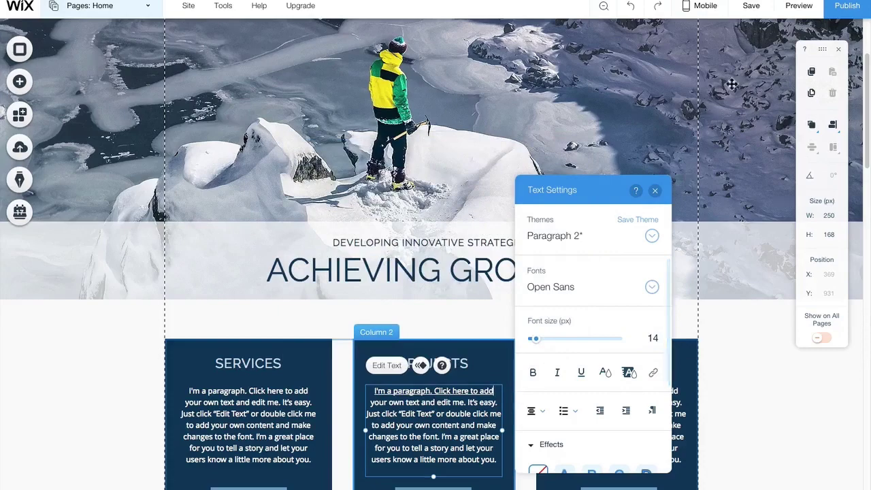
{"action": "left_click", "coordinate": [793, 15]}
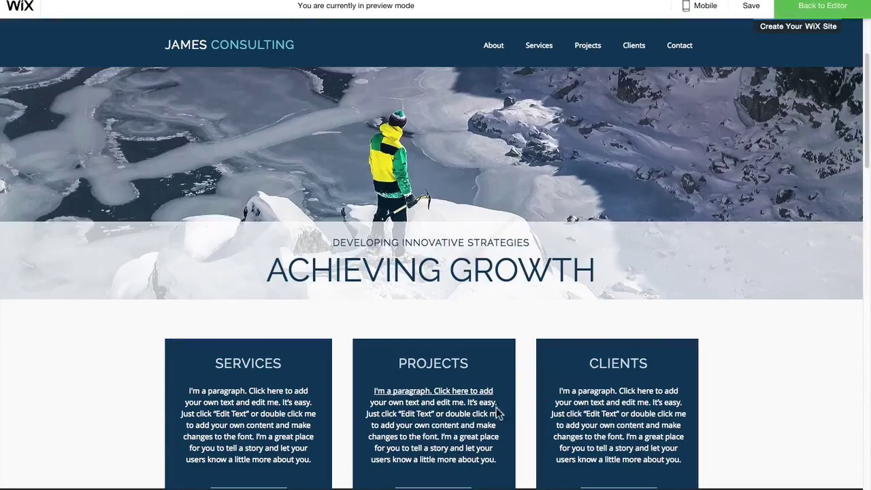
Follow the Projects link to Anchor 1 in the preview and scroll through the page.
{"action": "left_click", "coordinate": [455, 396]}
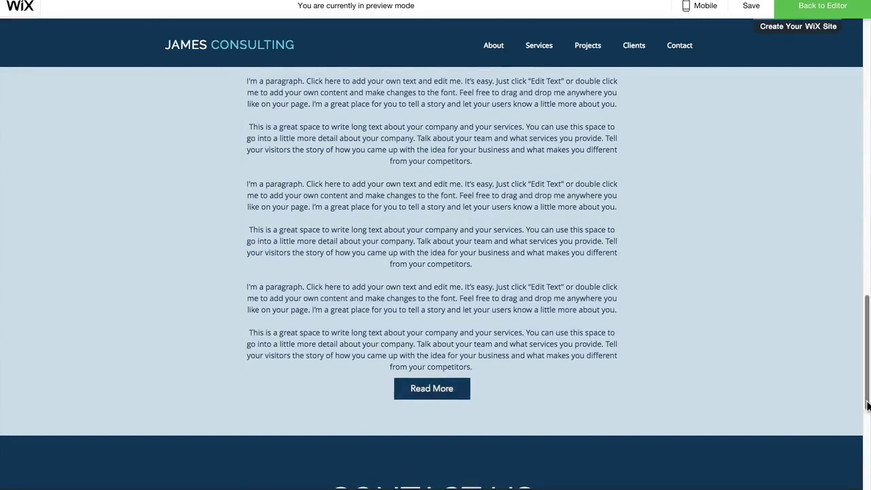
{"action": "left_click_drag", "start_coordinate": [868, 405], "coordinate": [856, 292]}
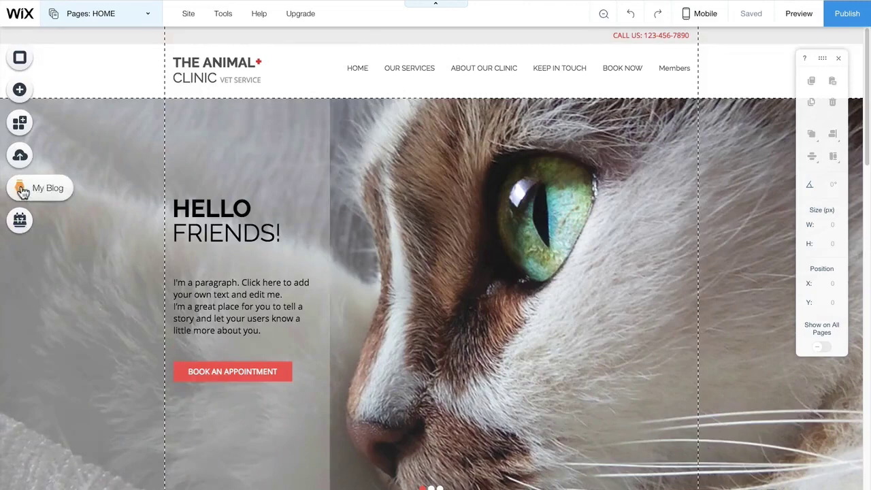
Add a blog to The Animal Clinic site and start a post titled 'My new post'.
{"action": "left_click", "coordinate": [21, 189]}
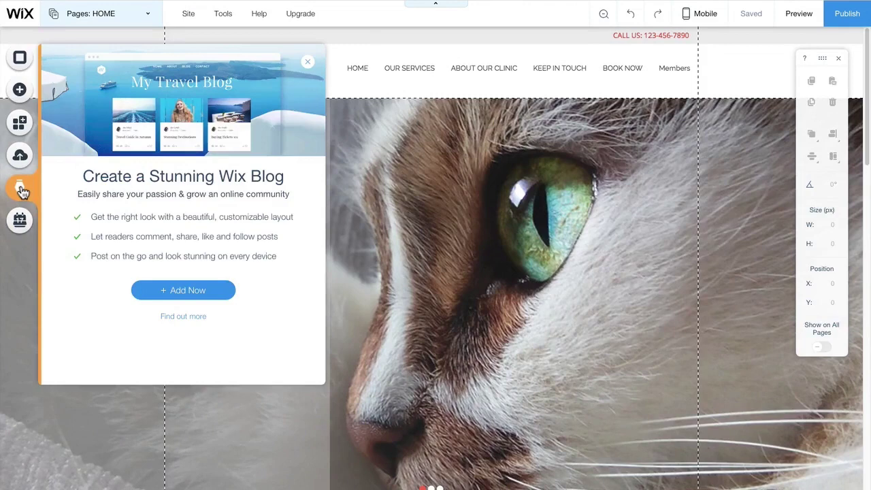
{"action": "left_click", "coordinate": [184, 292]}
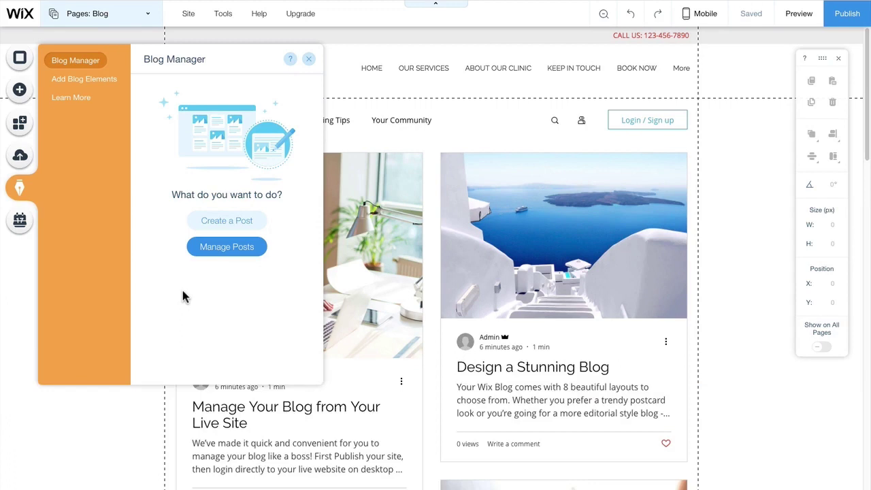
{"action": "left_click", "coordinate": [240, 222]}
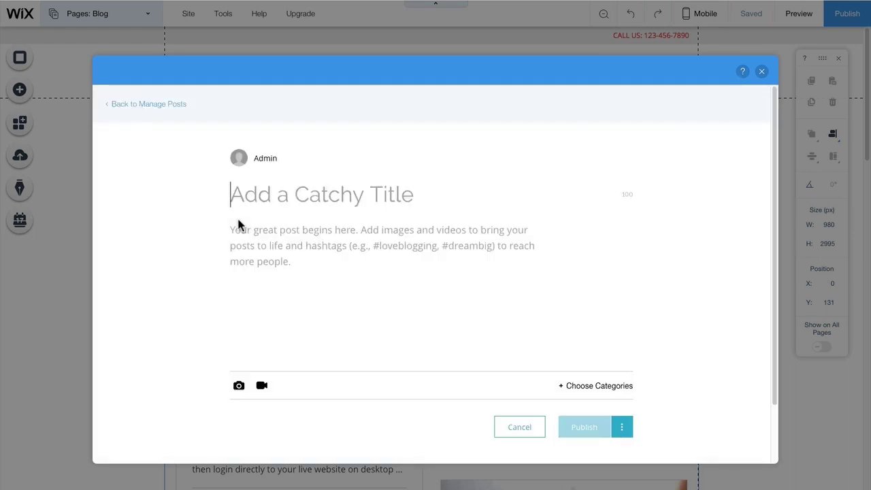
{"action": "type", "text": "My "}
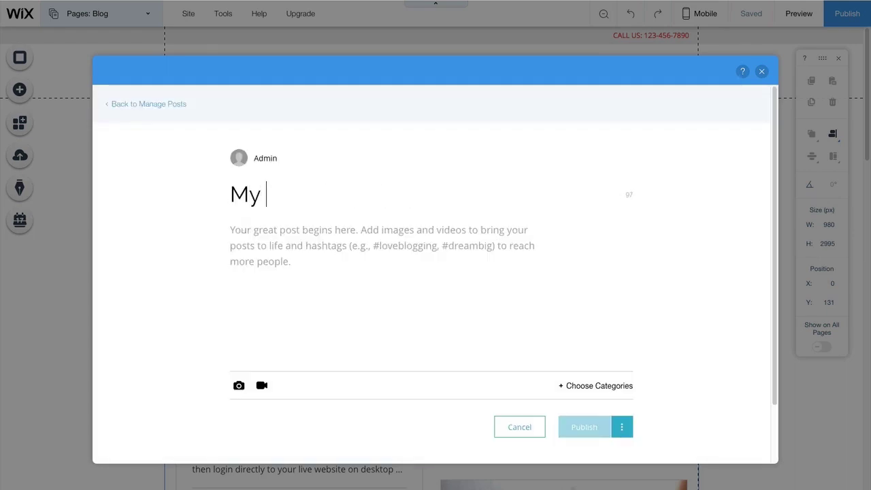
{"action": "type", "text": "new post"}
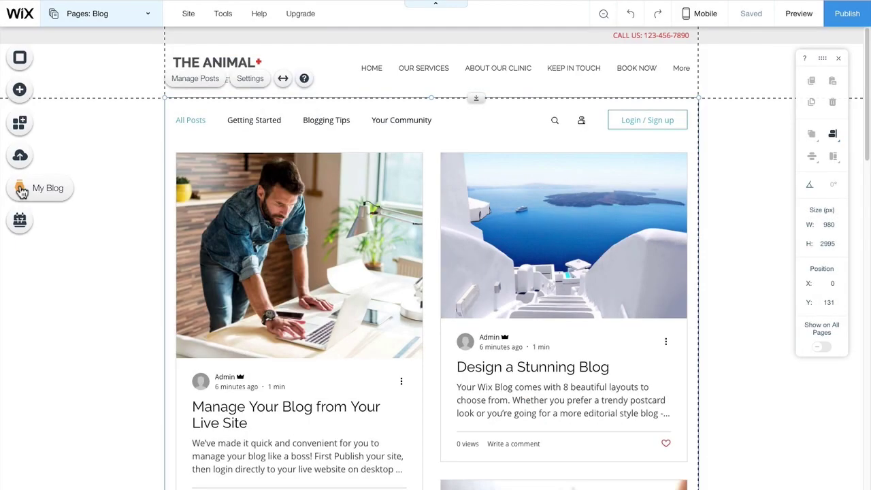
Review the blog's posts in Manage Posts and check the new Blog page in the Pages list.
{"action": "left_click", "coordinate": [19, 188]}
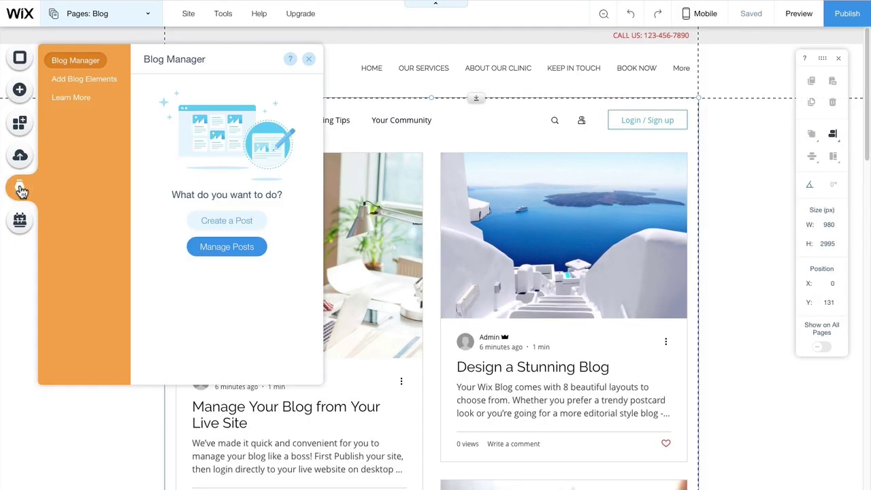
{"action": "left_click", "coordinate": [206, 252]}
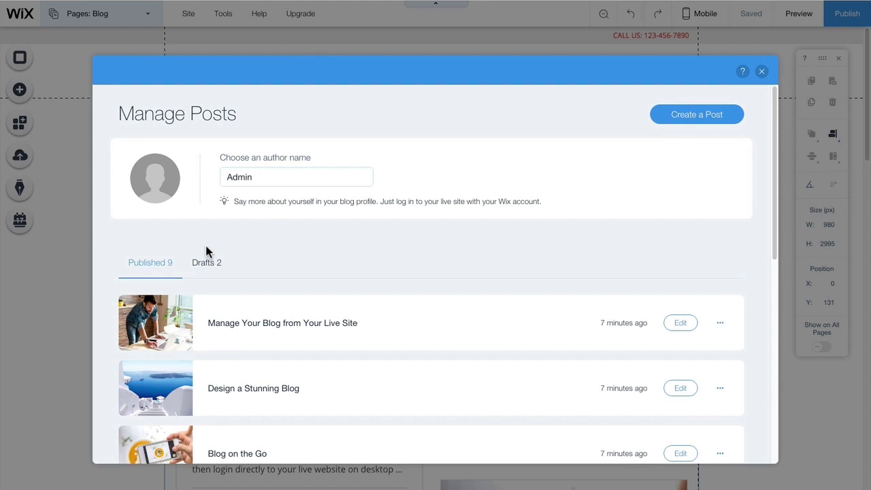
{"action": "left_click", "coordinate": [761, 72]}
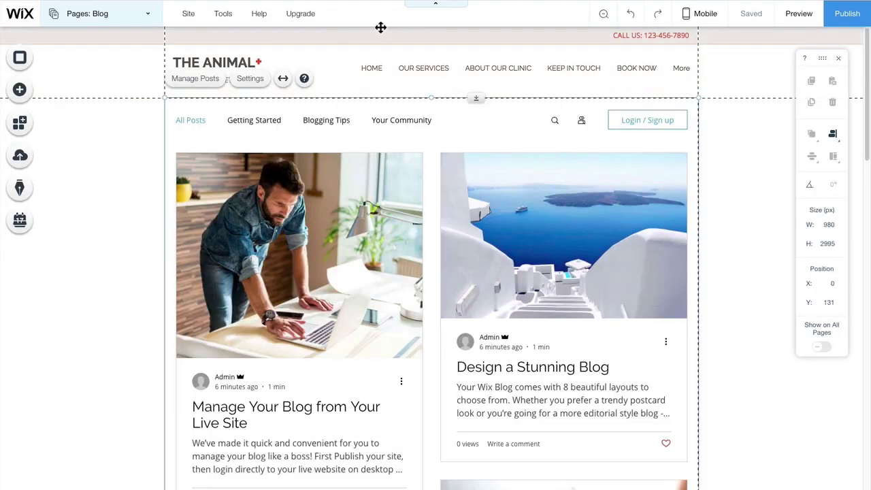
{"action": "left_click", "coordinate": [149, 16]}
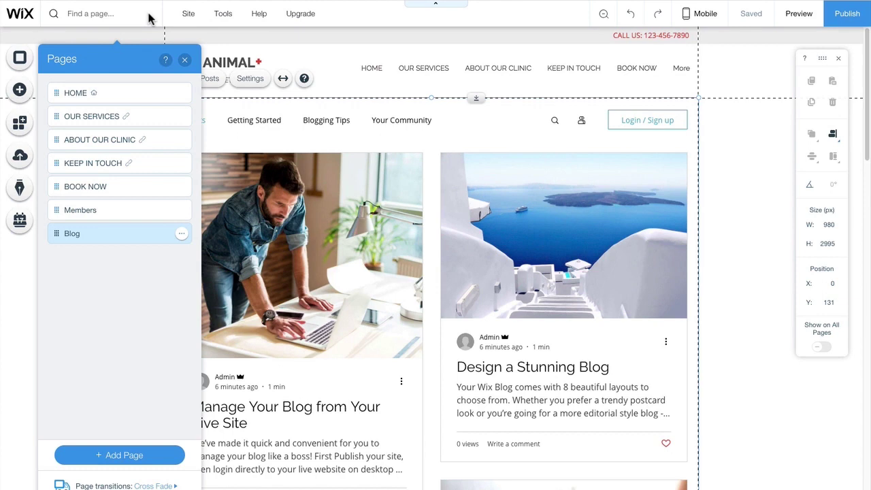
{"action": "left_click", "coordinate": [182, 235]}
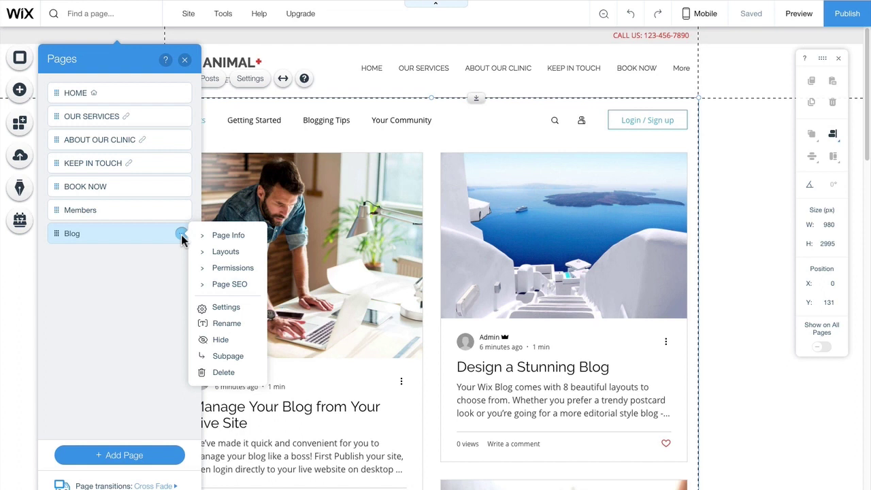
{"action": "left_click", "coordinate": [20, 188]}
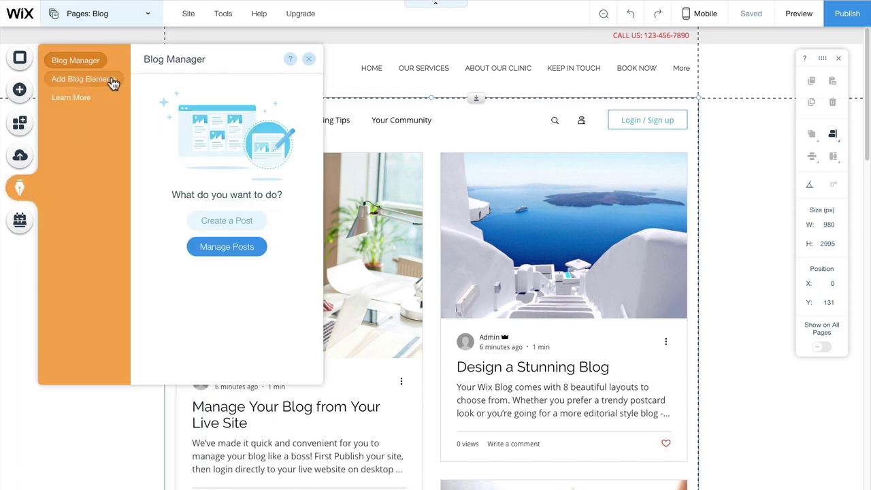
Browse the available blog elements and open the Wix Blog Help Center.
{"action": "left_click", "coordinate": [110, 80]}
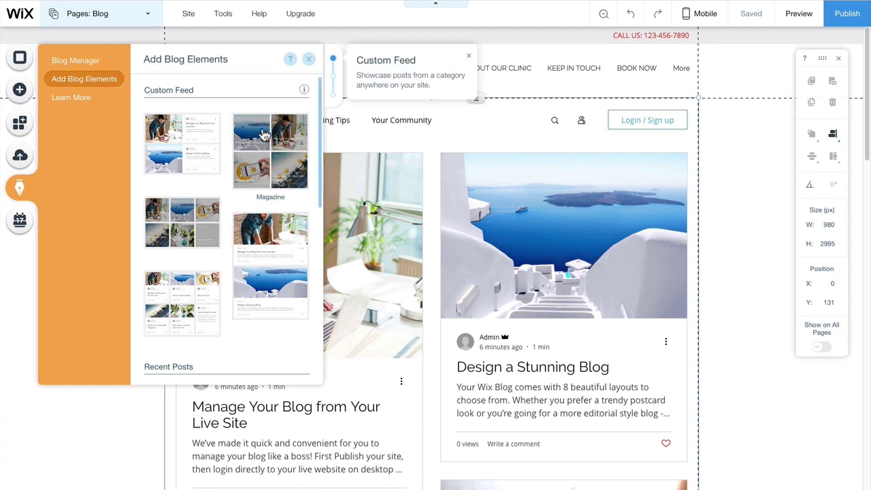
{"action": "mouse_move", "coordinate": [320, 111]}
{"action": "mouse_move", "coordinate": [320, 109]}
{"action": "left_mouse_down"}
{"action": "mouse_move", "coordinate": [317, 192]}
{"action": "mouse_move", "coordinate": [331, 276]}
{"action": "mouse_move", "coordinate": [345, 139]}
{"action": "left_mouse_up"}
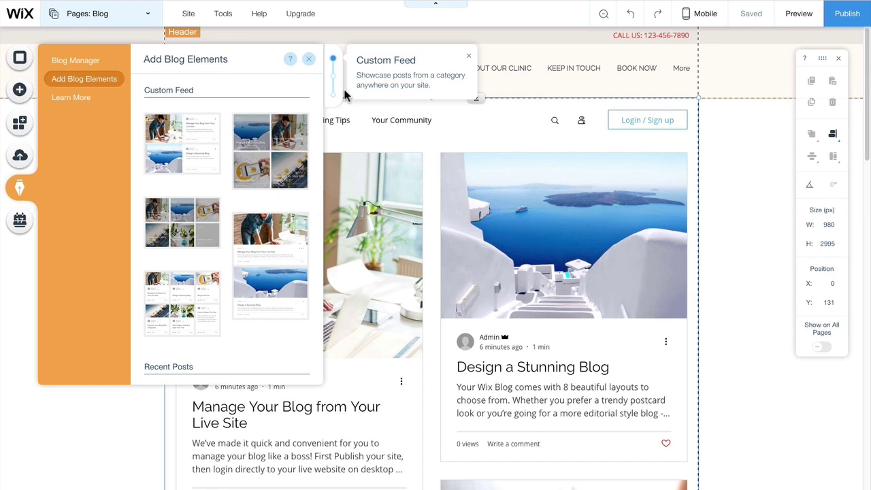
{"action": "left_click", "coordinate": [76, 100]}
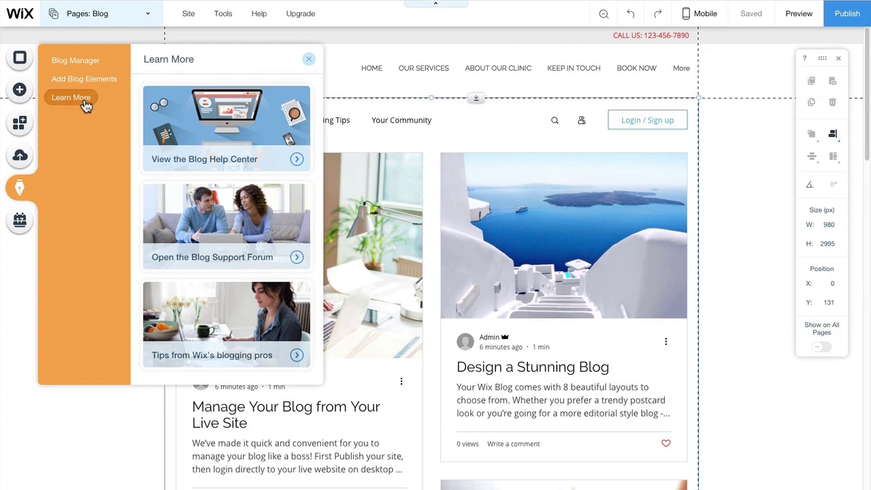
{"action": "left_click", "coordinate": [298, 160]}
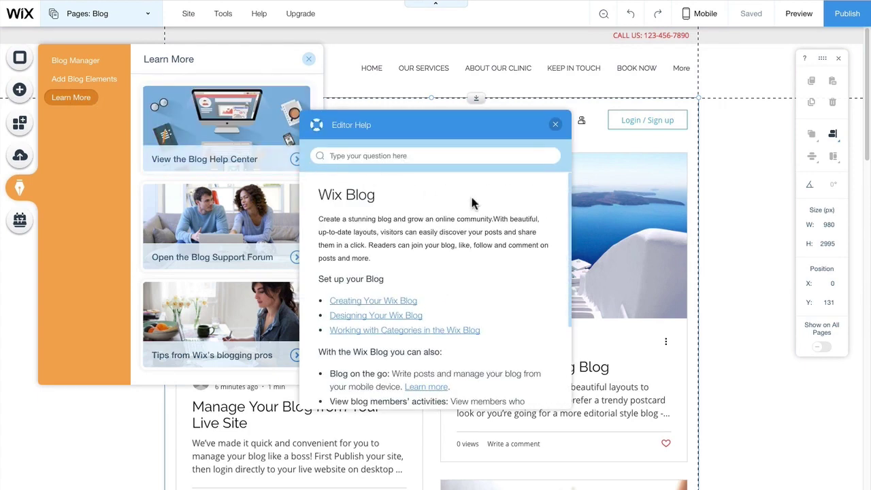
{"action": "left_click_drag", "start_coordinate": [568, 194], "coordinate": [574, 297]}
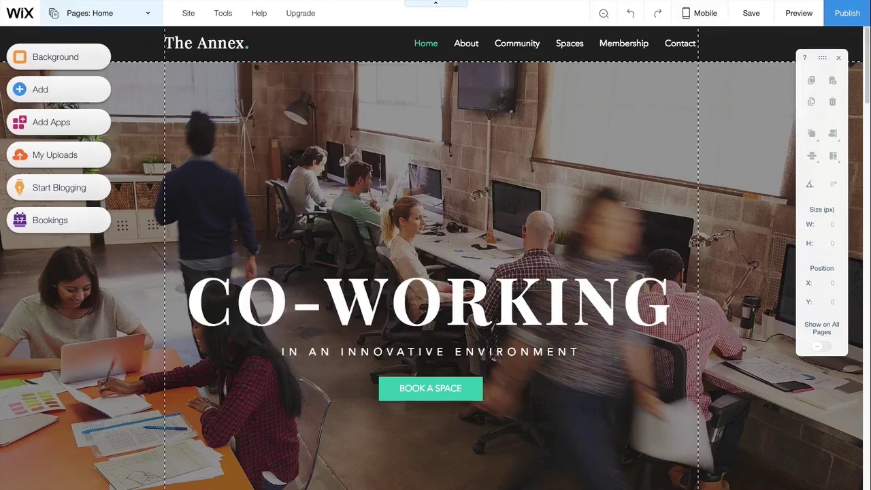
Move Contact above Membership in The Annex's page order using the header menu's Manage Menu.
{"action": "left_click", "coordinate": [426, 45]}
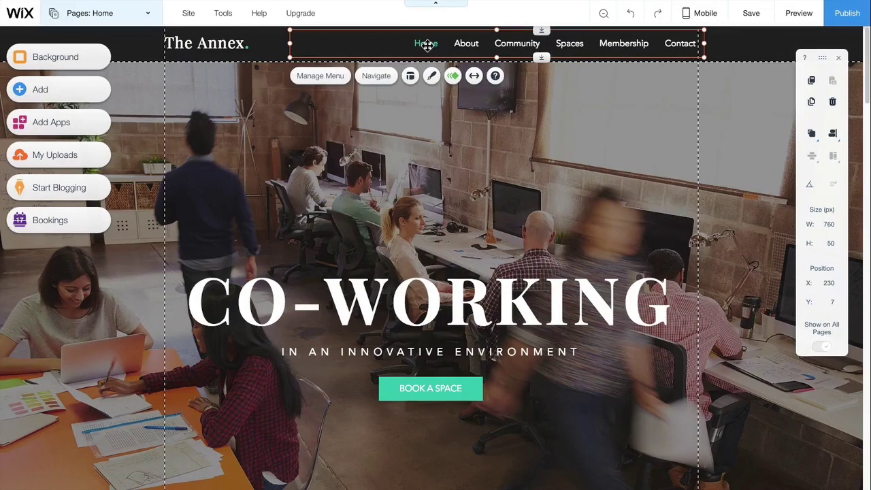
{"action": "left_click", "coordinate": [333, 80]}
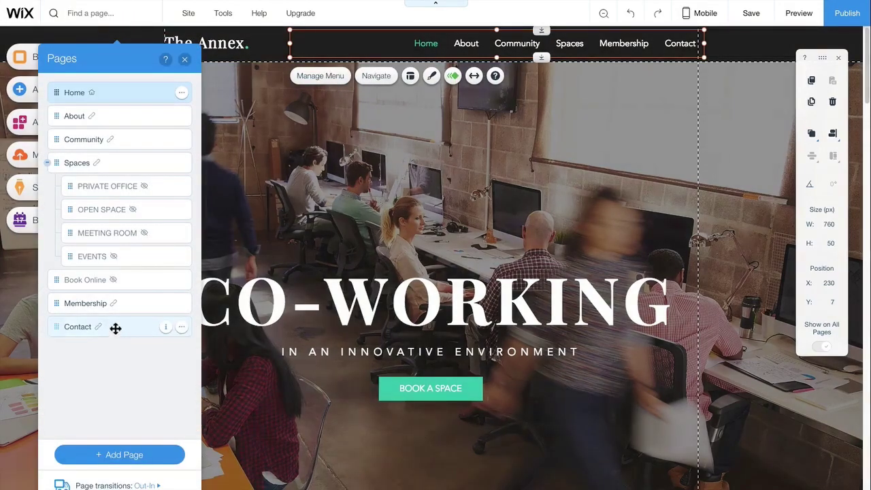
{"action": "left_click_drag", "start_coordinate": [115, 326], "coordinate": [117, 292]}
{"action": "left_click", "coordinate": [119, 294]}
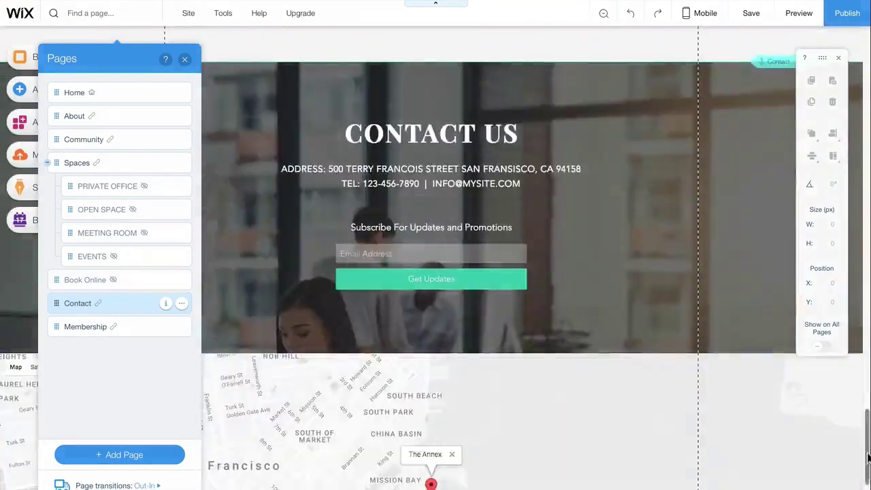
{"action": "mouse_move", "coordinate": [868, 461]}
{"action": "left_mouse_down"}
{"action": "mouse_move", "coordinate": [868, 96]}
{"action": "mouse_move", "coordinate": [860, 68]}
{"action": "left_mouse_up"}
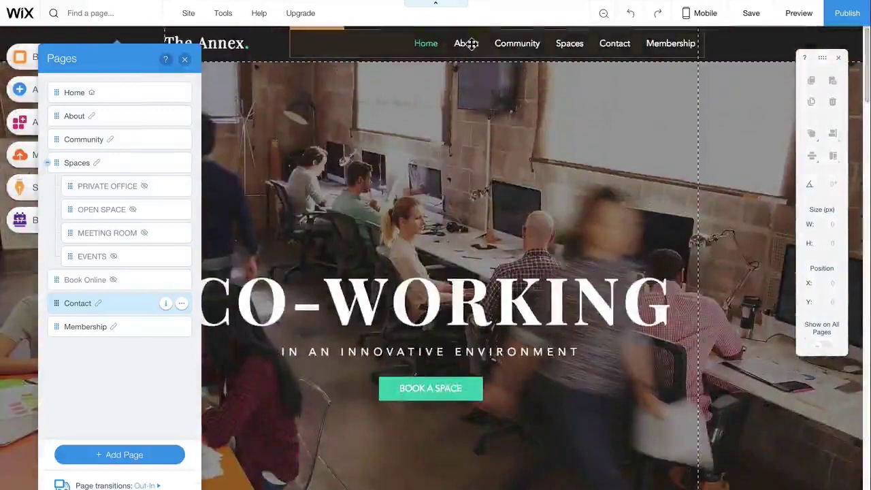
{"action": "left_click", "coordinate": [467, 43]}
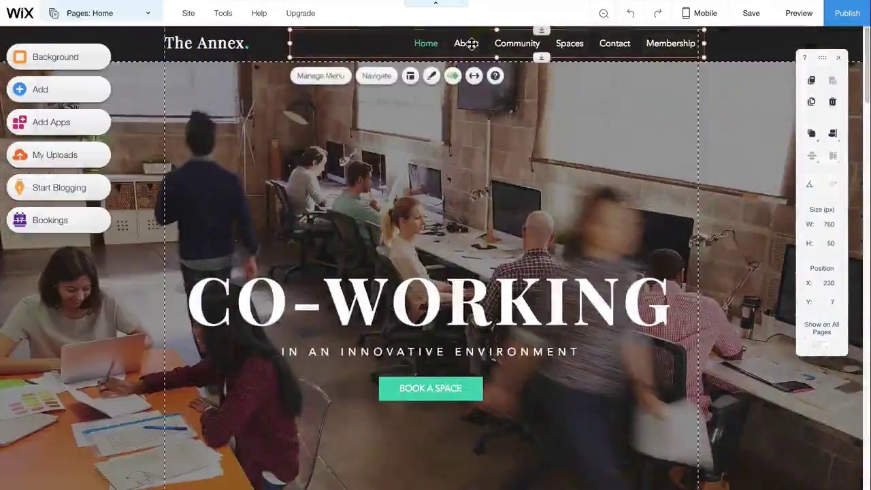
{"action": "left_click", "coordinate": [410, 76]}
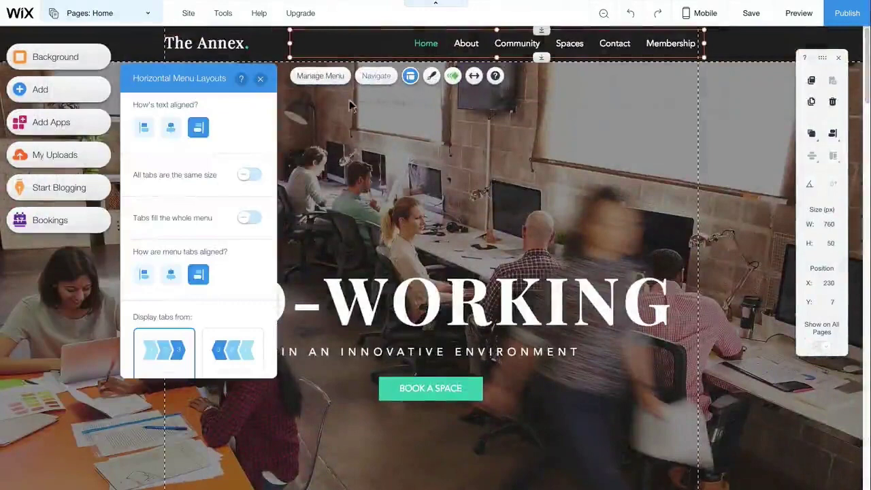
{"action": "left_click", "coordinate": [144, 274]}
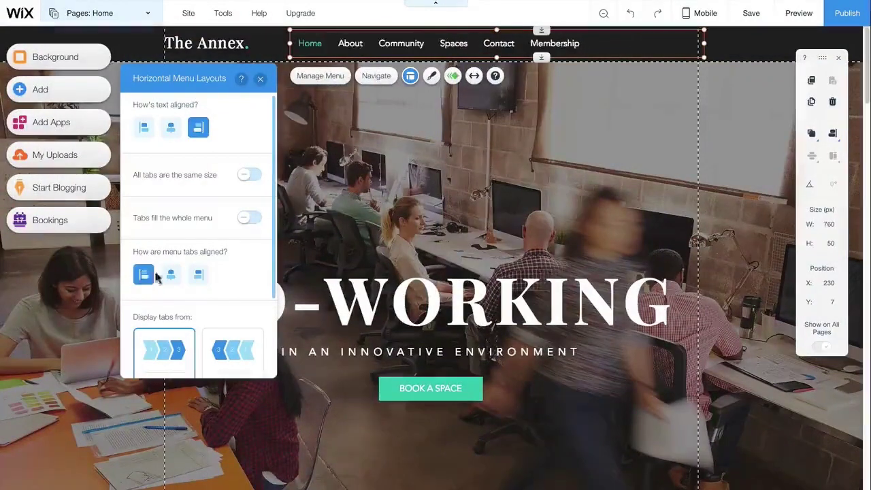
{"action": "left_click", "coordinate": [171, 274]}
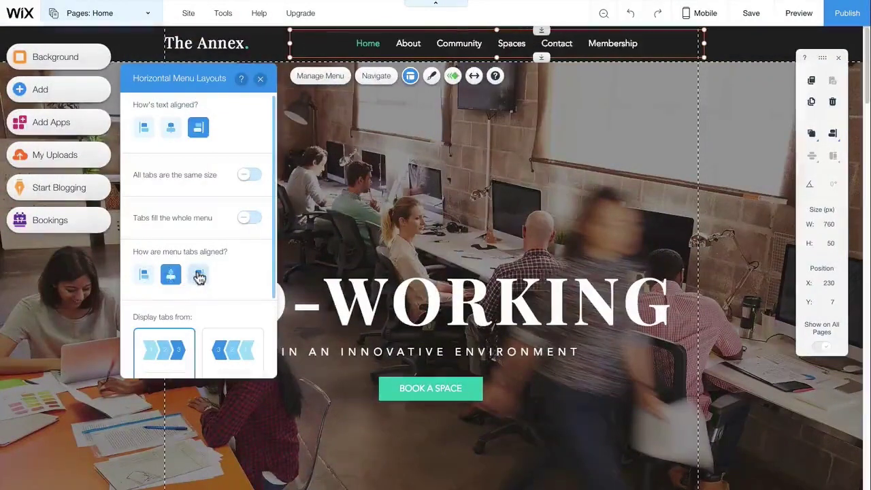
{"action": "left_click", "coordinate": [199, 275]}
{"action": "left_click", "coordinate": [225, 351]}
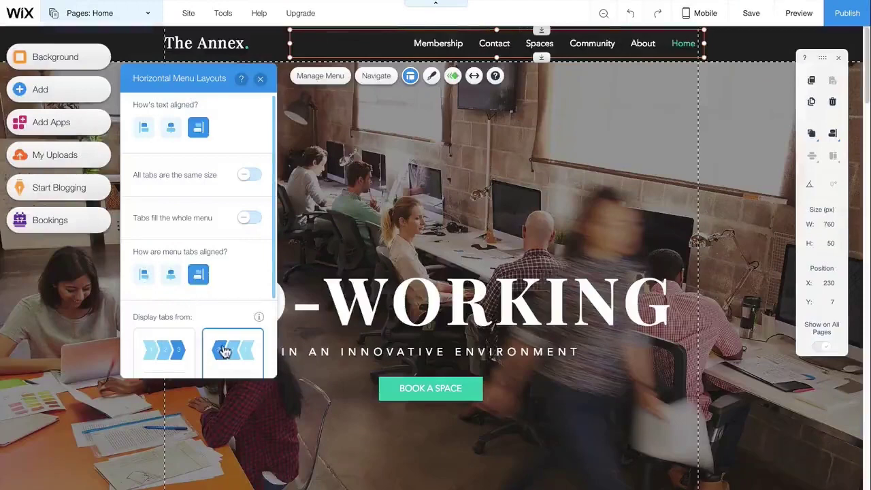
{"action": "left_click", "coordinate": [170, 351]}
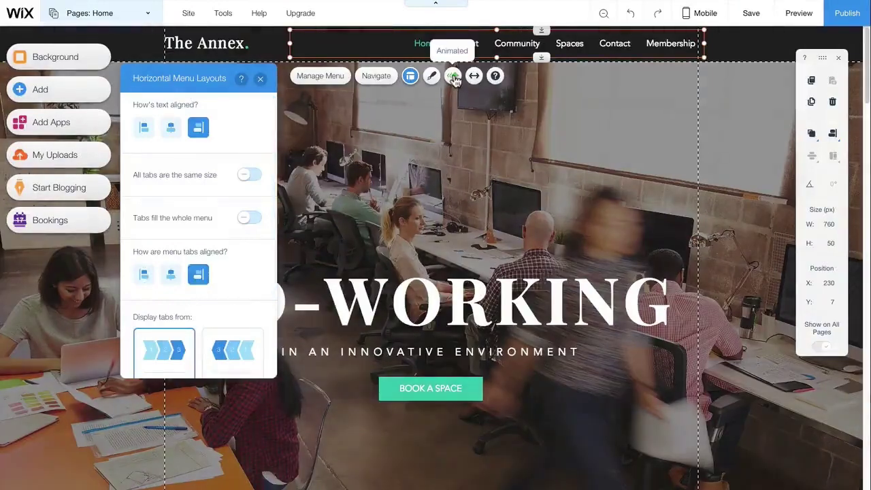
{"action": "left_click", "coordinate": [453, 77]}
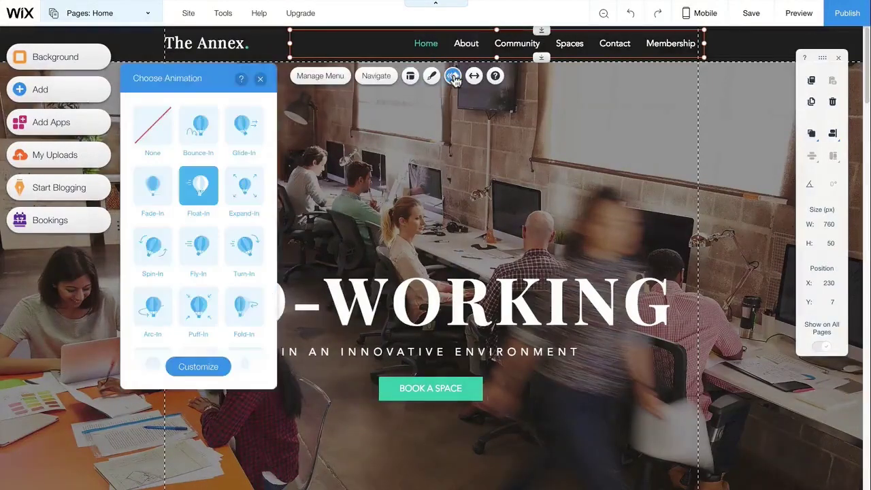
{"action": "left_click", "coordinate": [199, 130]}
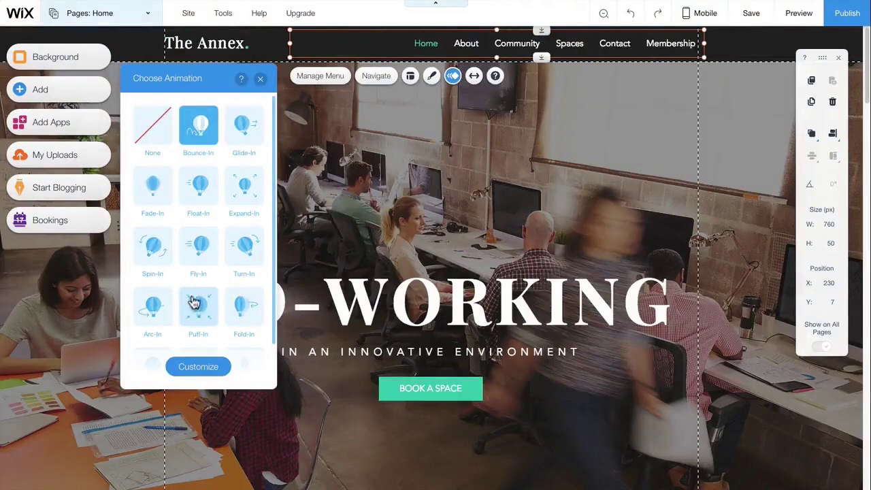
{"action": "left_click", "coordinate": [159, 256]}
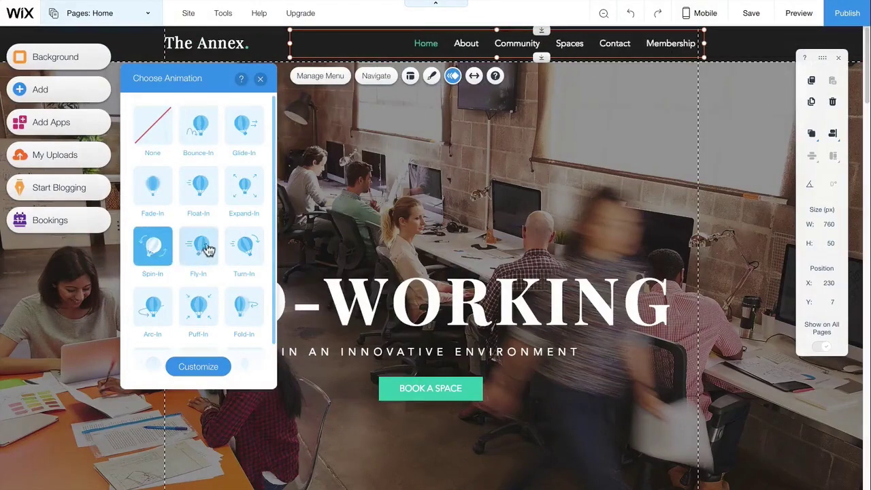
{"action": "left_click", "coordinate": [262, 81]}
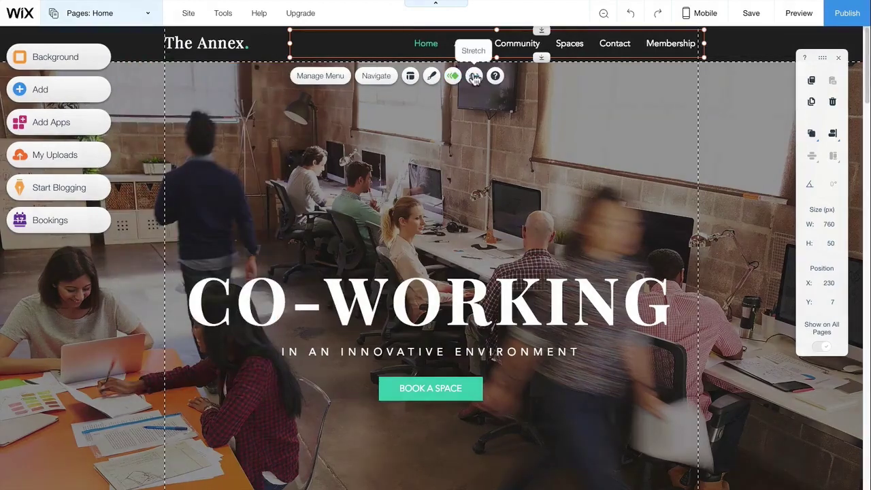
{"action": "left_click", "coordinate": [475, 77]}
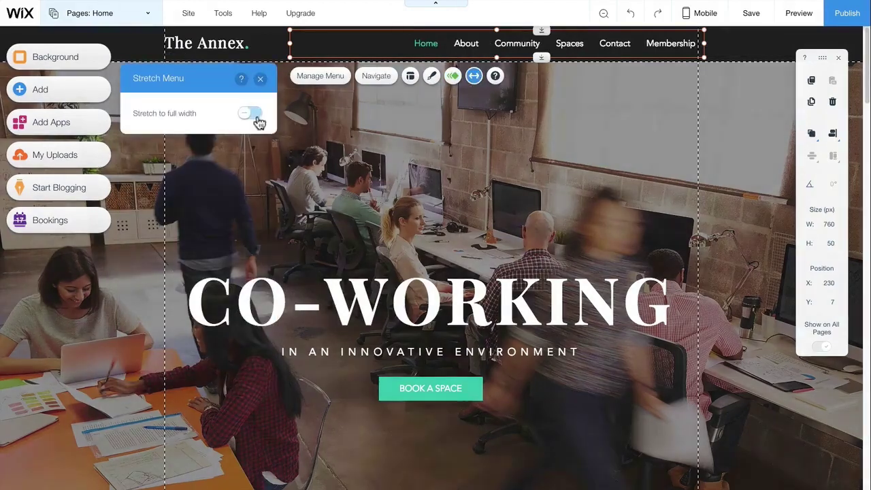
{"action": "left_click", "coordinate": [249, 114]}
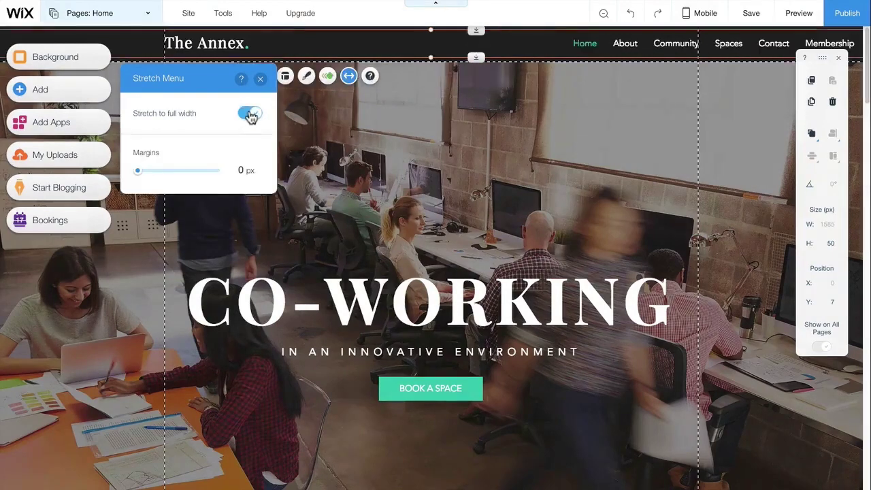
{"action": "left_click", "coordinate": [250, 115]}
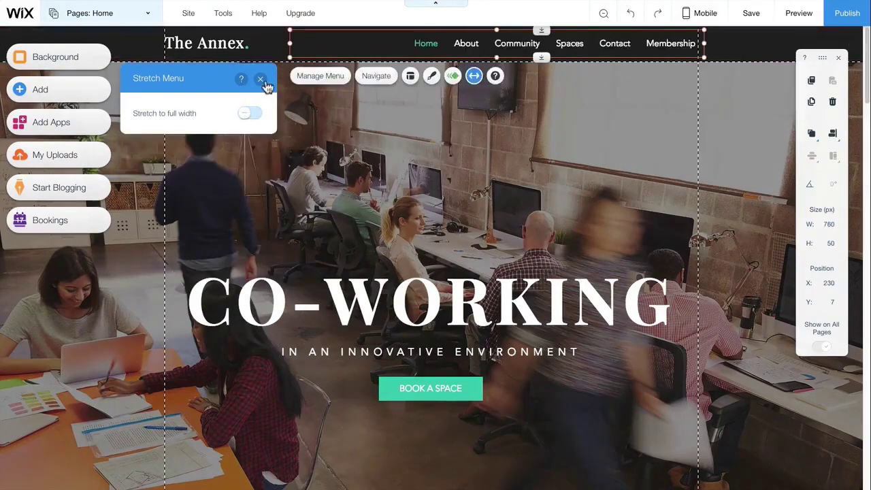
{"action": "left_click", "coordinate": [260, 79]}
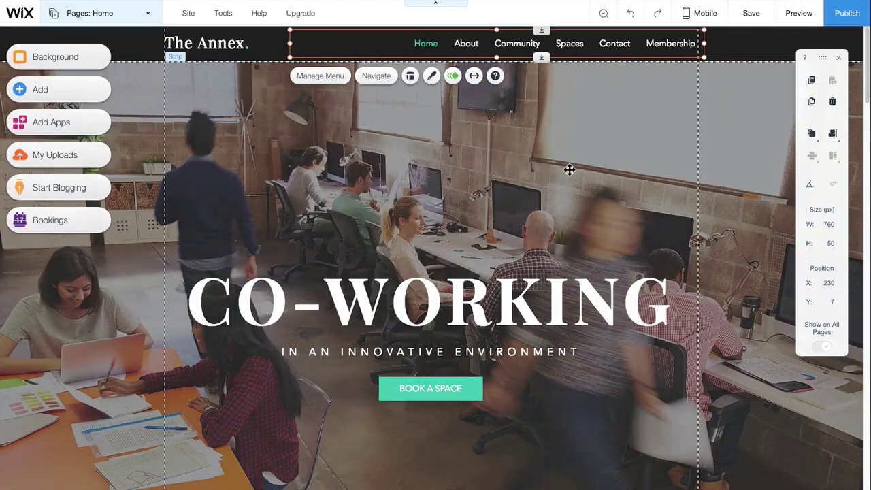
Set the hero strip background to the City Skyline image dimmed to about half opacity.
{"action": "left_click", "coordinate": [569, 169]}
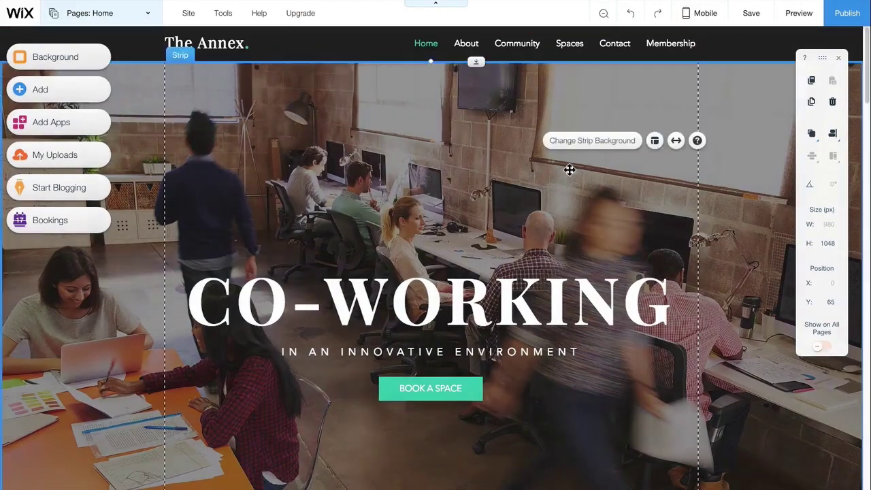
{"action": "left_click", "coordinate": [609, 148]}
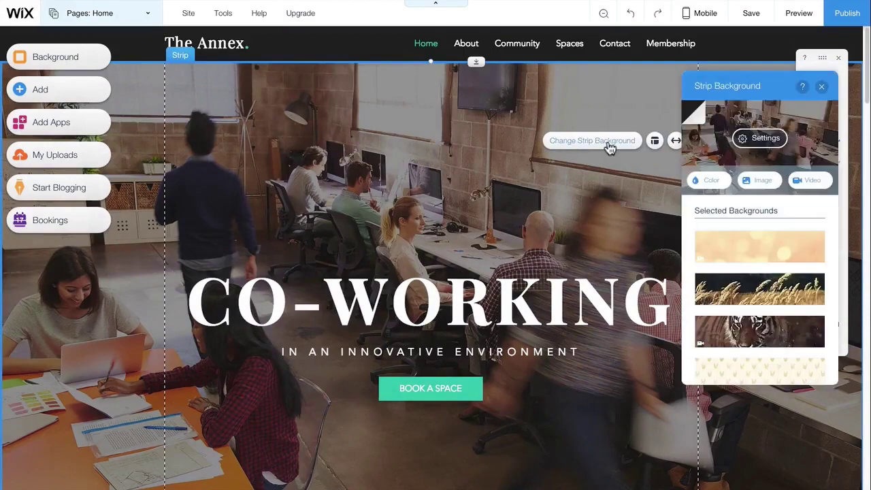
{"action": "left_click", "coordinate": [761, 180]}
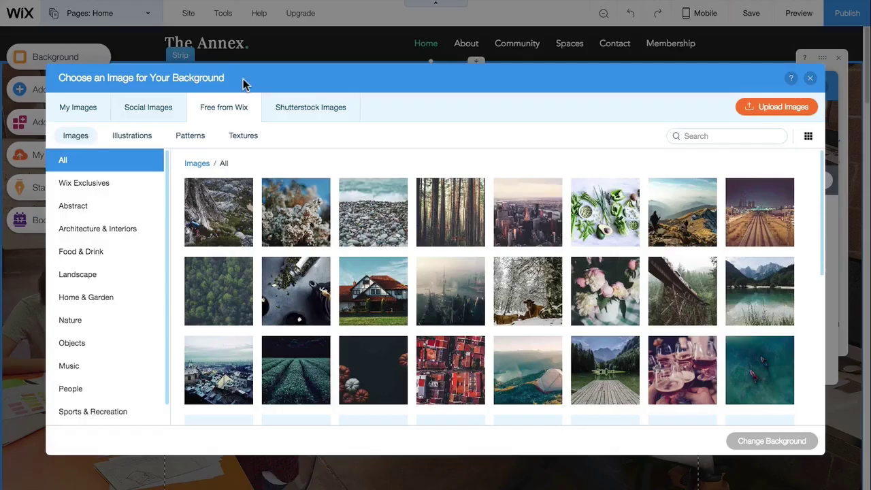
{"action": "left_click", "coordinate": [521, 226]}
{"action": "left_click", "coordinate": [752, 440]}
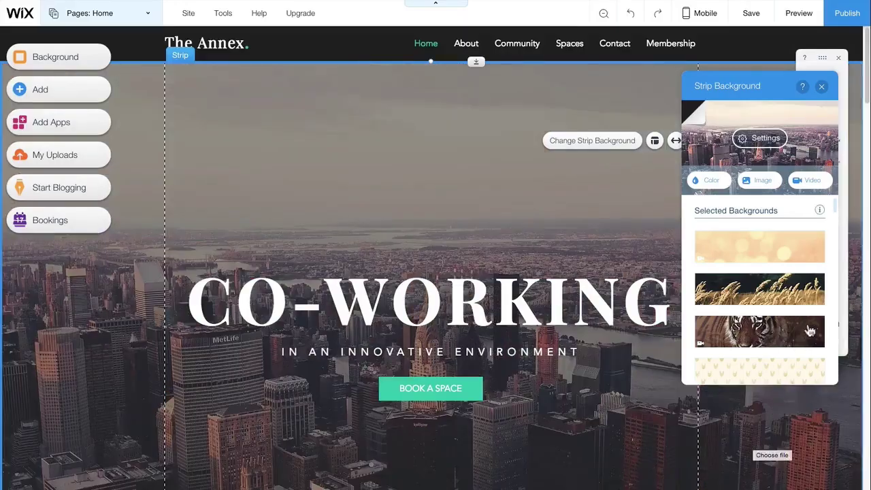
{"action": "left_click", "coordinate": [761, 139]}
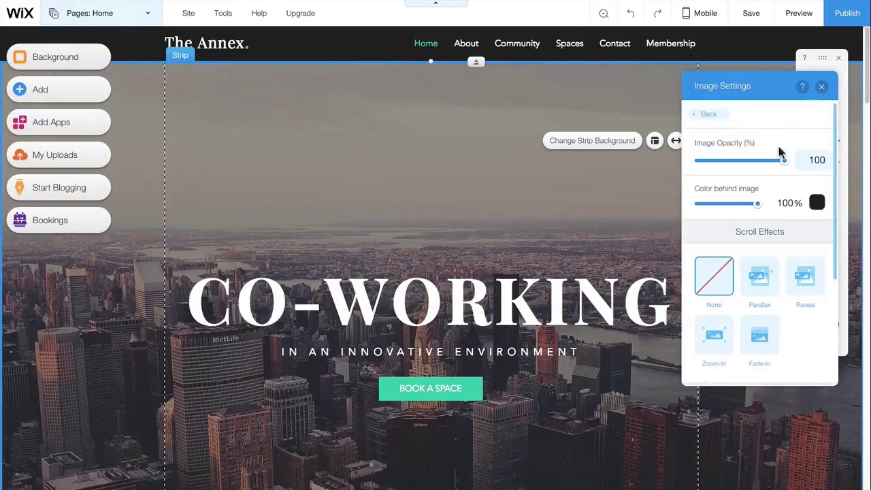
{"action": "left_click_drag", "start_coordinate": [785, 164], "coordinate": [734, 168]}
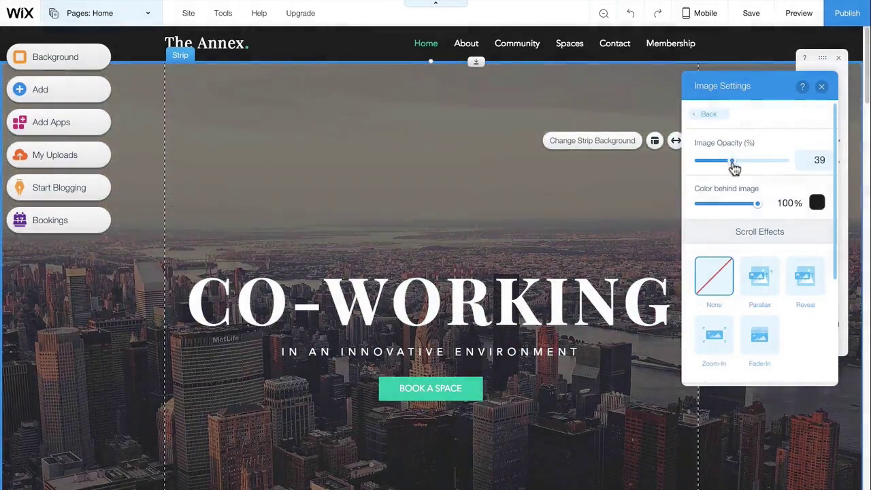
Undo the opacity and skyline changes to bring back the original office photo.
{"action": "left_click", "coordinate": [633, 15]}
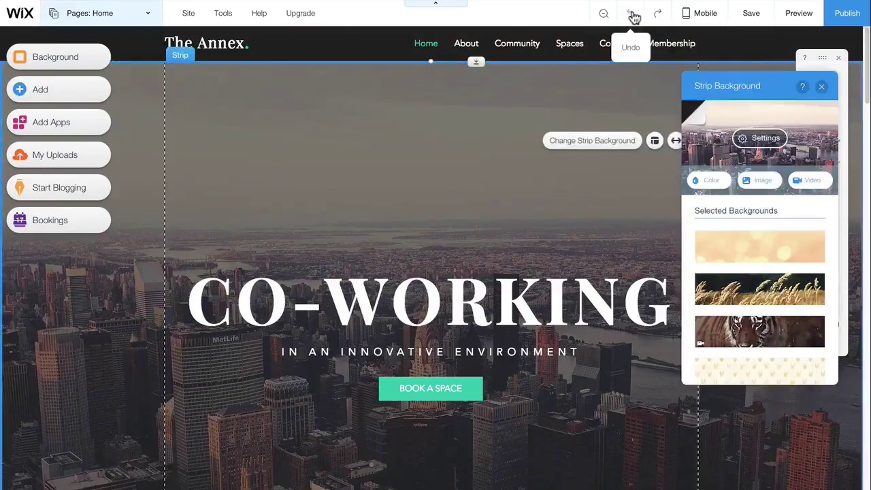
{"action": "left_click", "coordinate": [632, 15]}
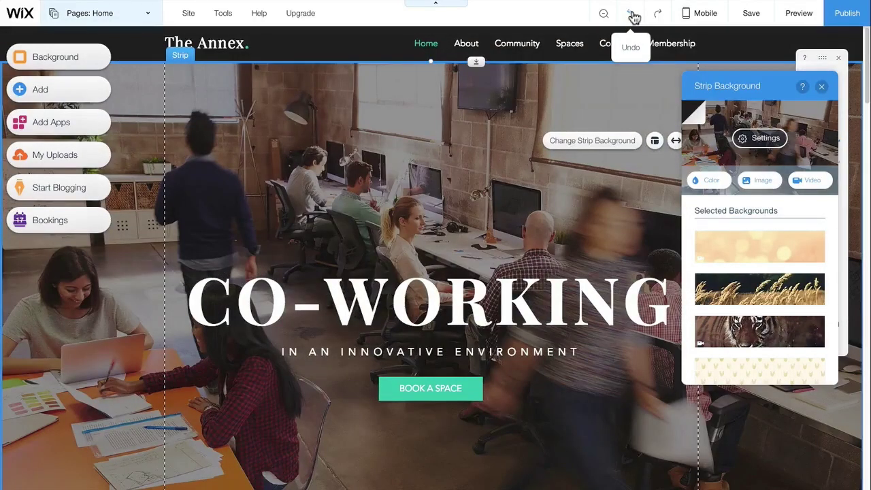
{"action": "mouse_move", "coordinate": [867, 102]}
{"action": "left_mouse_down"}
{"action": "mouse_move", "coordinate": [868, 204]}
{"action": "mouse_move", "coordinate": [867, 170]}
{"action": "left_mouse_up"}
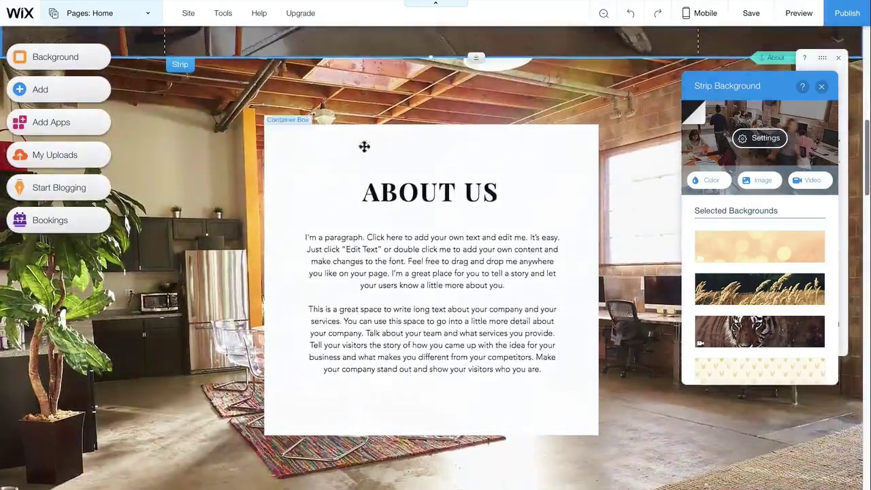
{"action": "left_click", "coordinate": [312, 136]}
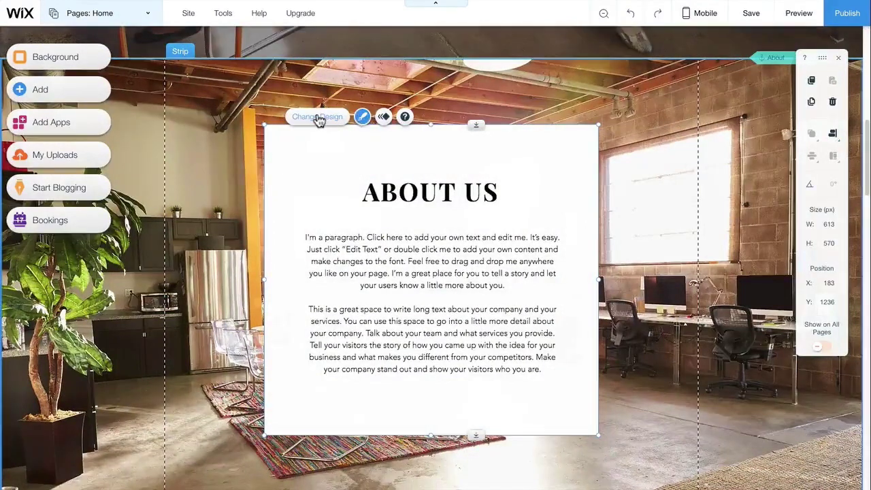
{"action": "left_click", "coordinate": [318, 118]}
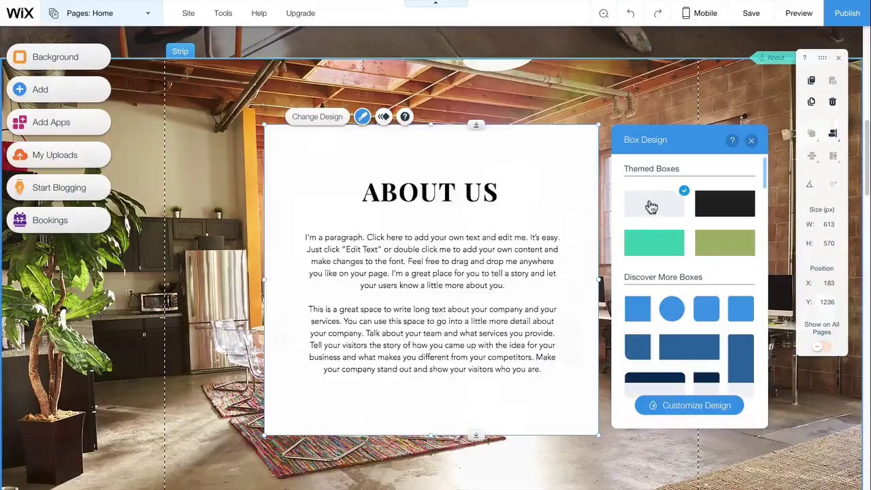
{"action": "left_click", "coordinate": [751, 140]}
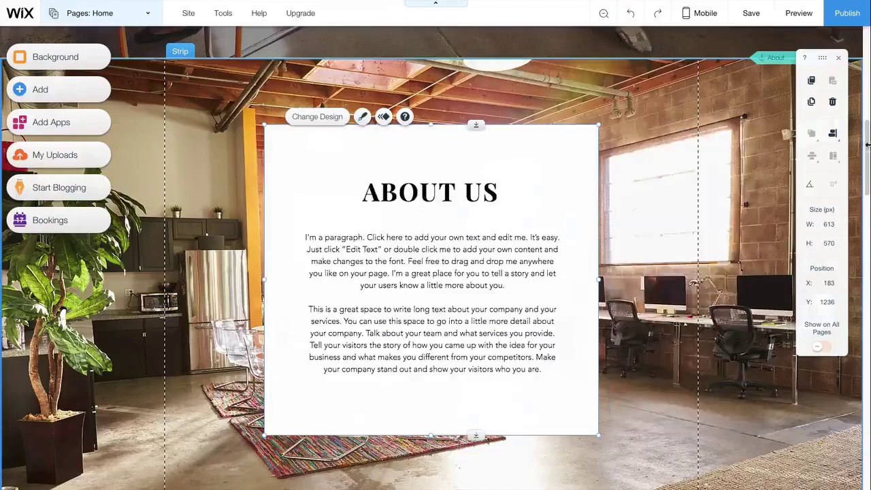
{"action": "left_click_drag", "start_coordinate": [867, 145], "coordinate": [867, 476]}
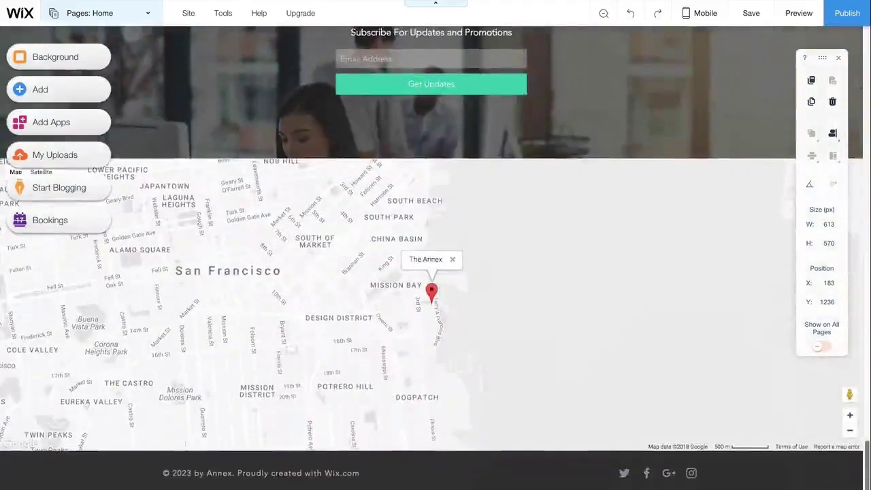
{"action": "left_click", "coordinate": [139, 464]}
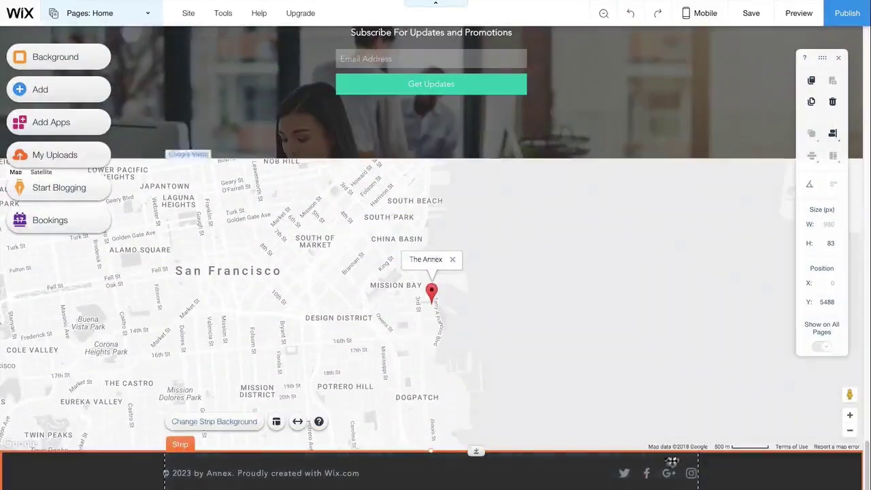
{"action": "mouse_move", "coordinate": [867, 468]}
{"action": "left_mouse_down"}
{"action": "mouse_move", "coordinate": [849, 231]}
{"action": "mouse_move", "coordinate": [826, 146]}
{"action": "left_mouse_up"}
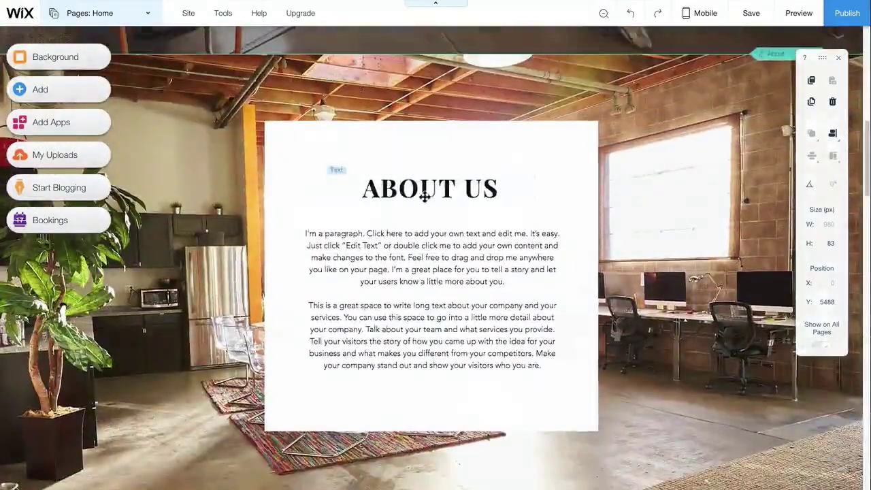
Style the ABOUT US heading as Small Heading in Caudex, about size 38, colour #008BFF.
{"action": "left_click", "coordinate": [419, 192]}
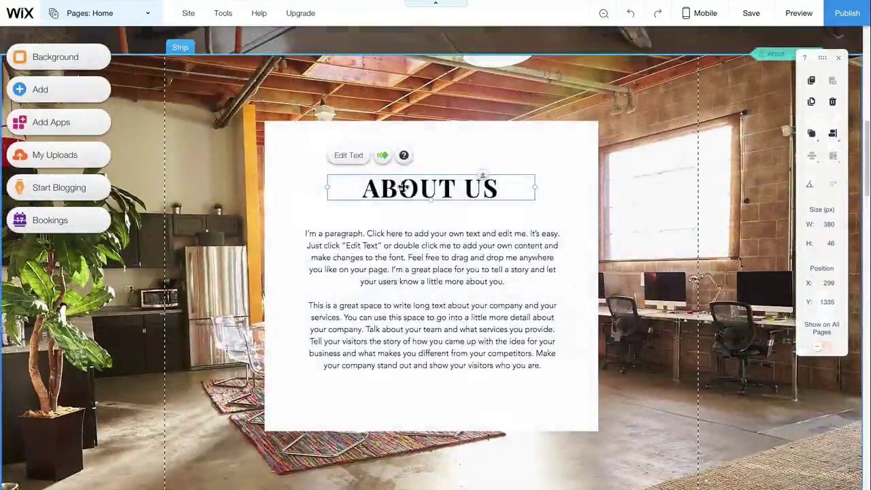
{"action": "left_click", "coordinate": [349, 157]}
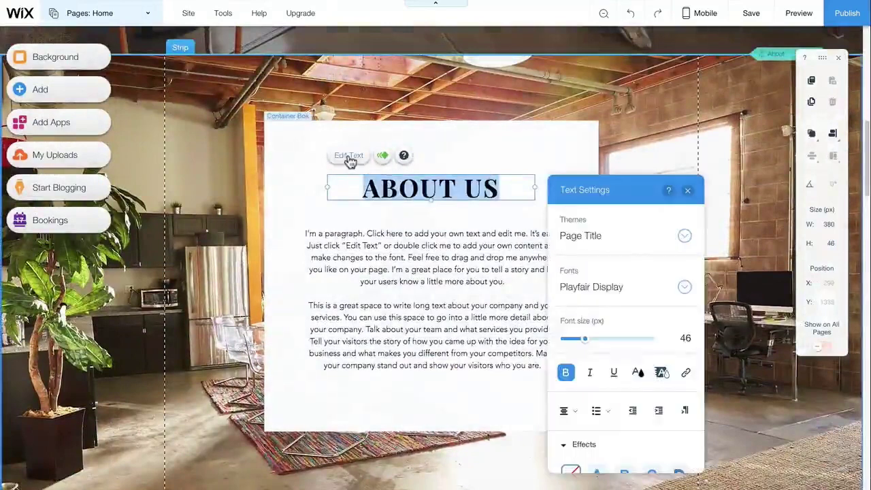
{"action": "left_click", "coordinate": [684, 236]}
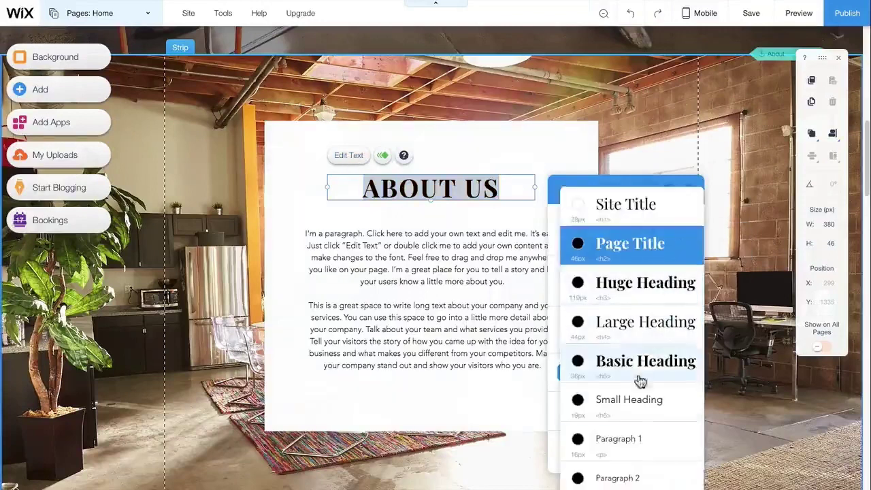
{"action": "left_click", "coordinate": [629, 406]}
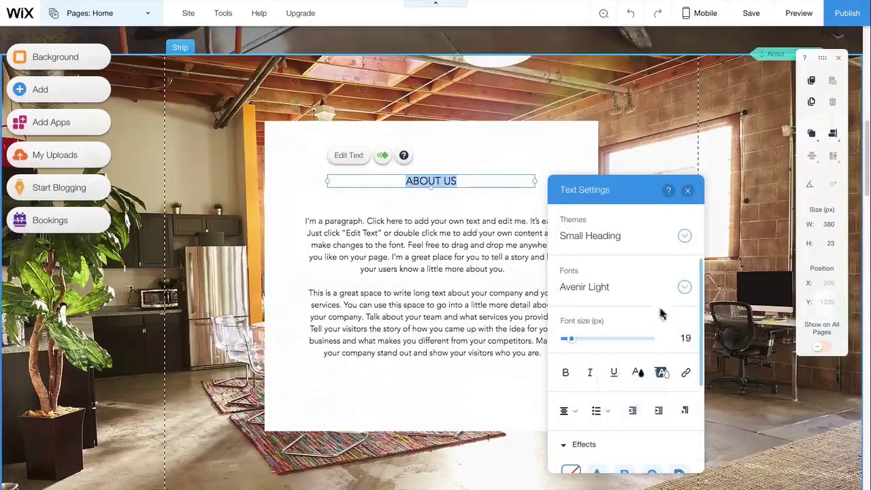
{"action": "left_click", "coordinate": [684, 287]}
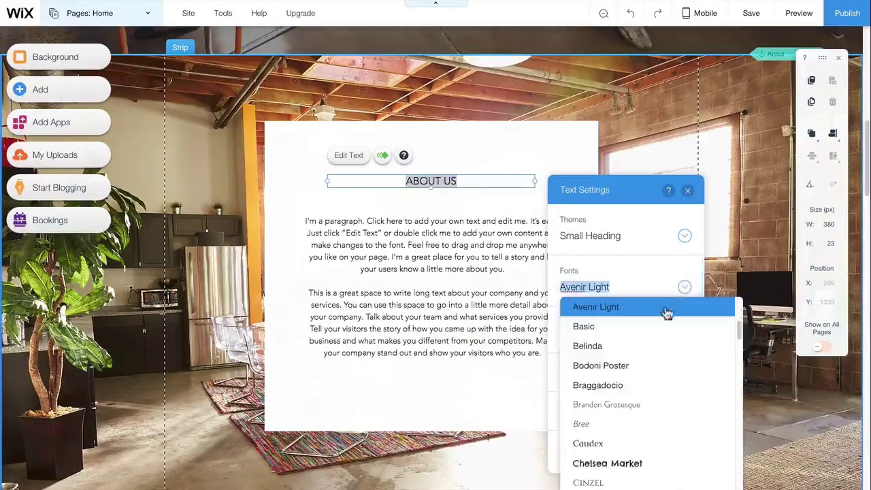
{"action": "left_click", "coordinate": [601, 443]}
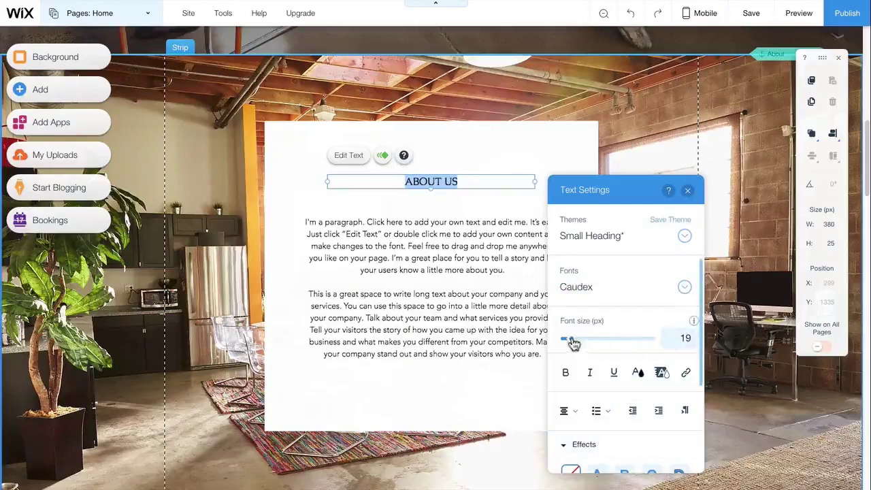
{"action": "left_click_drag", "start_coordinate": [570, 339], "coordinate": [589, 338]}
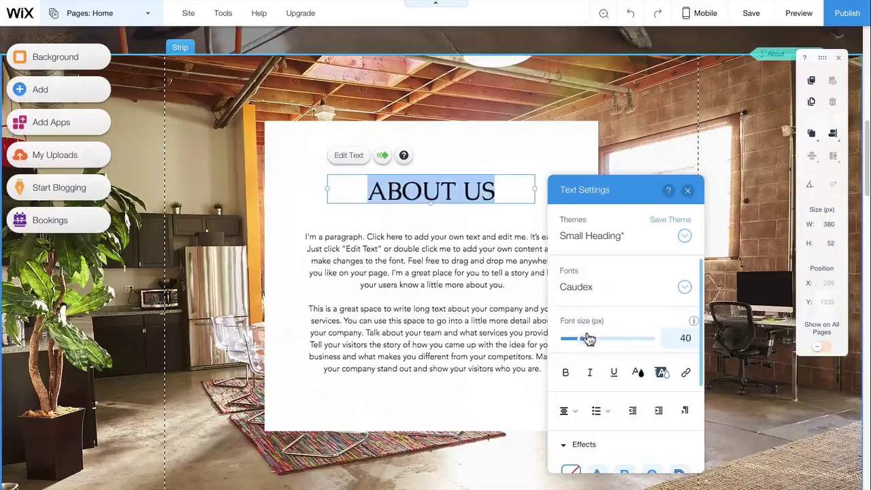
{"action": "left_click", "coordinate": [640, 374]}
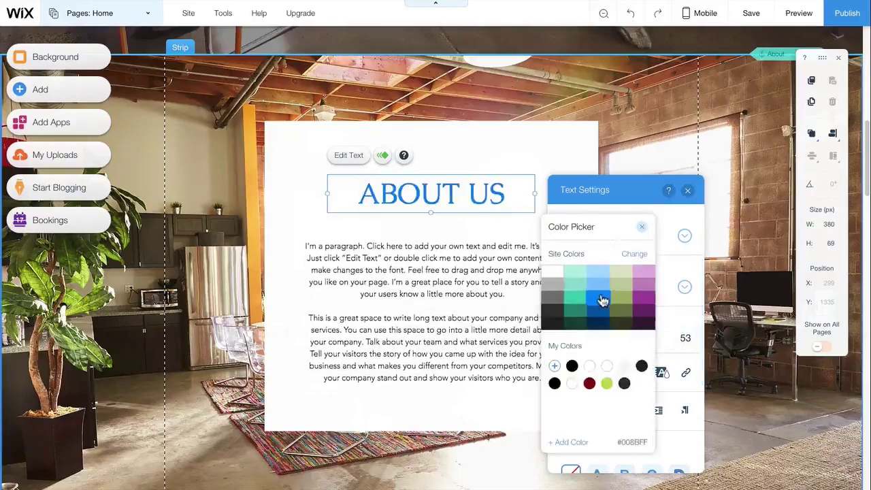
{"action": "left_click", "coordinate": [602, 300]}
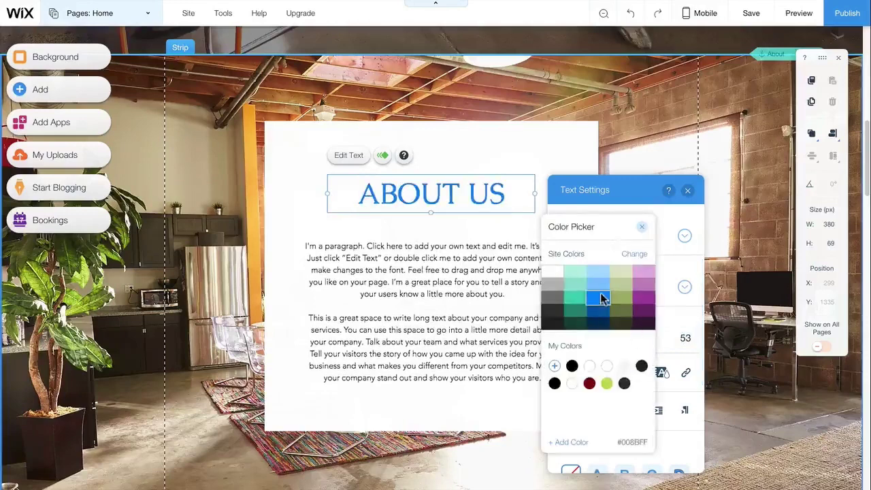
{"action": "left_click", "coordinate": [688, 191]}
{"action": "left_click", "coordinate": [688, 191]}
Select the CO-WORKING headline and then the BOOK A SPACE button on The Annex's hero.
{"action": "left_click", "coordinate": [585, 136]}
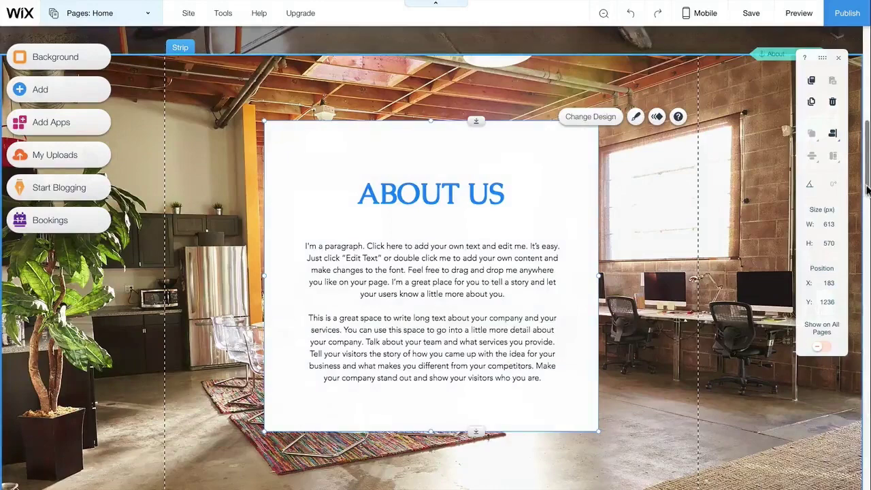
{"action": "left_click_drag", "start_coordinate": [866, 191], "coordinate": [856, 82]}
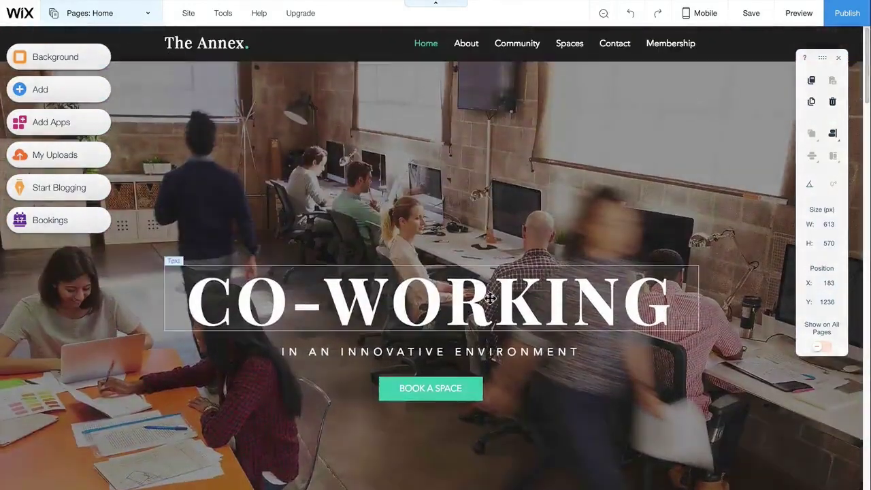
{"action": "left_click", "coordinate": [470, 309]}
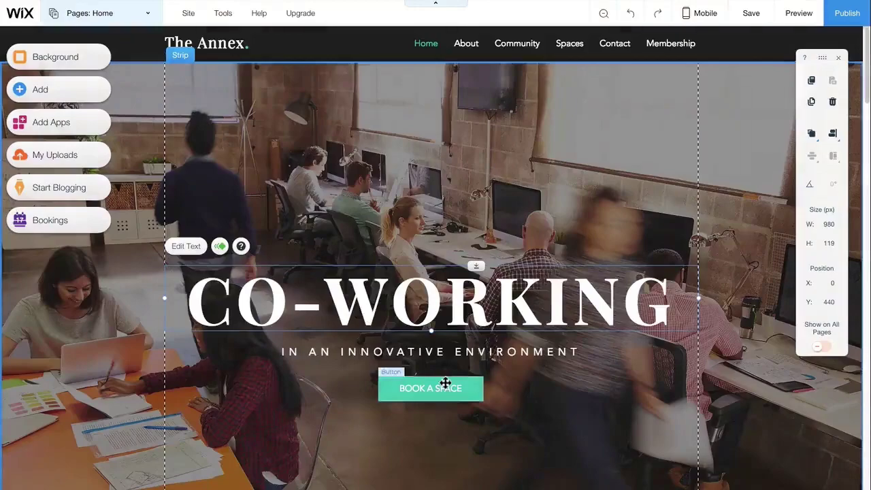
{"action": "left_click", "coordinate": [444, 384]}
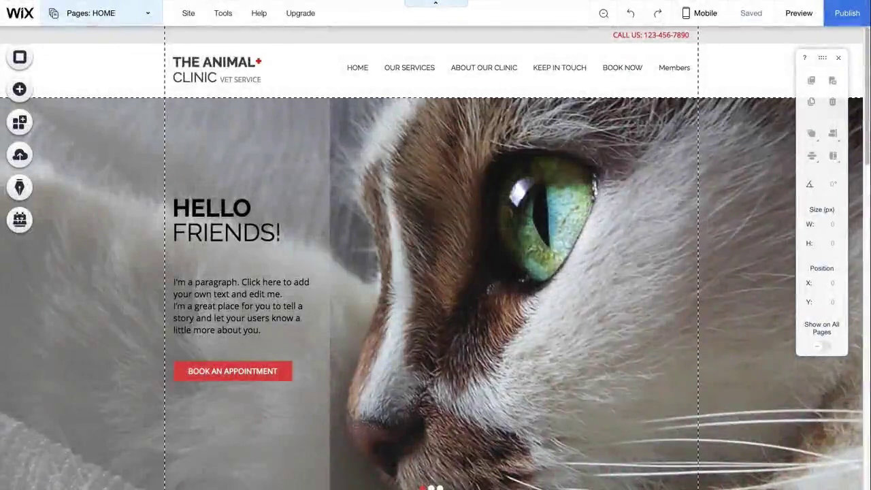
{"action": "left_click", "coordinate": [796, 14]}
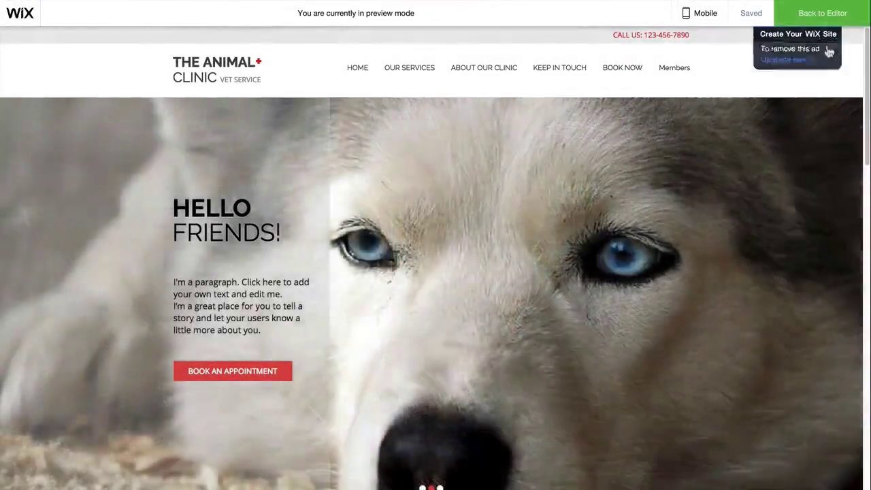
{"action": "mouse_move", "coordinate": [867, 61]}
{"action": "left_mouse_down"}
{"action": "mouse_move", "coordinate": [868, 232]}
{"action": "mouse_move", "coordinate": [868, 53]}
{"action": "left_mouse_up"}
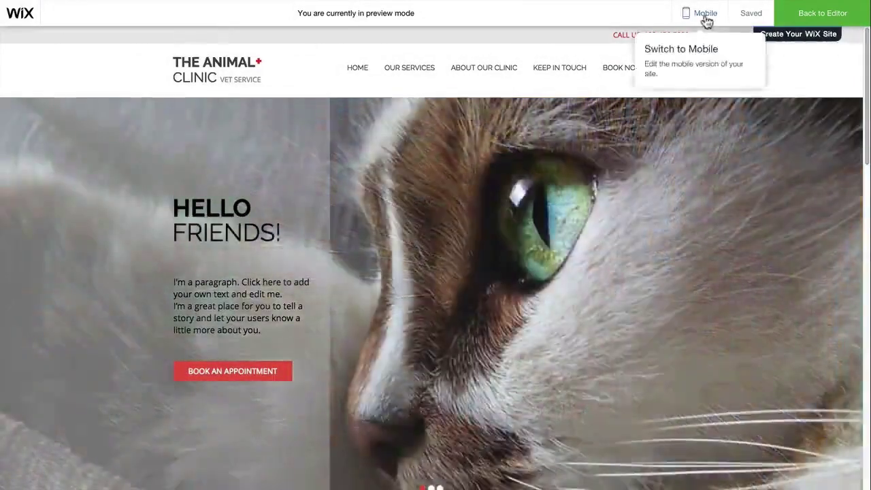
{"action": "left_click", "coordinate": [706, 22]}
{"action": "left_click", "coordinate": [460, 84]}
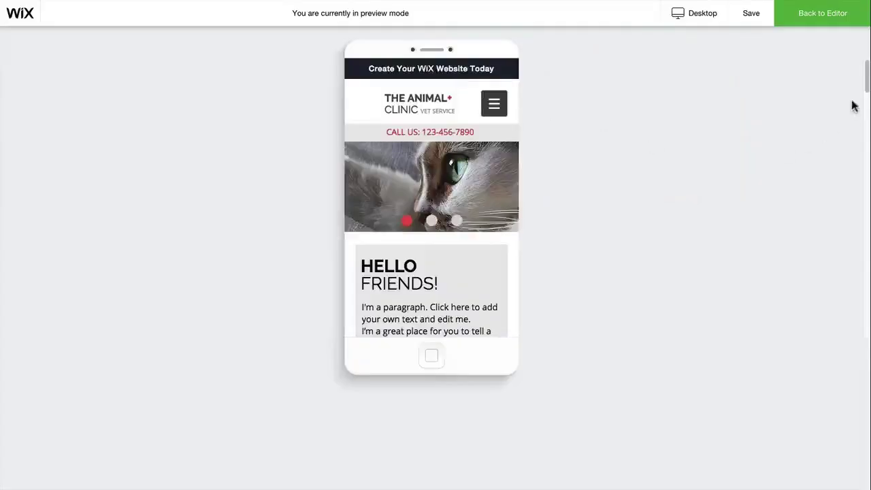
{"action": "mouse_move", "coordinate": [868, 83]}
{"action": "left_mouse_down"}
{"action": "mouse_move", "coordinate": [868, 167]}
{"action": "mouse_move", "coordinate": [868, 78]}
{"action": "left_mouse_up"}
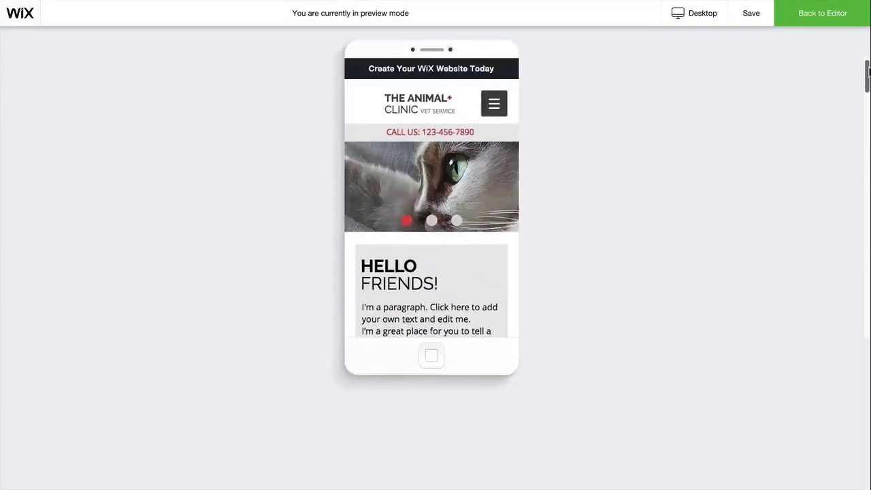
{"action": "left_click", "coordinate": [712, 22]}
{"action": "left_click", "coordinate": [454, 61]}
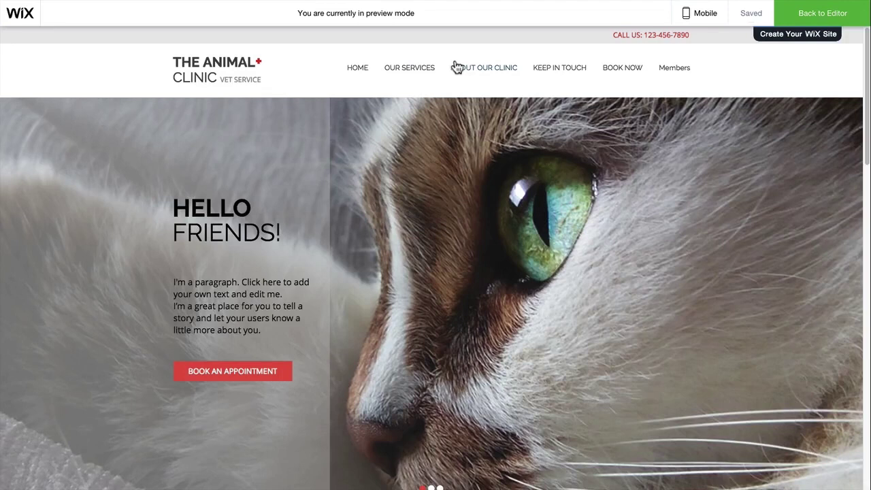
{"action": "left_click", "coordinate": [802, 21]}
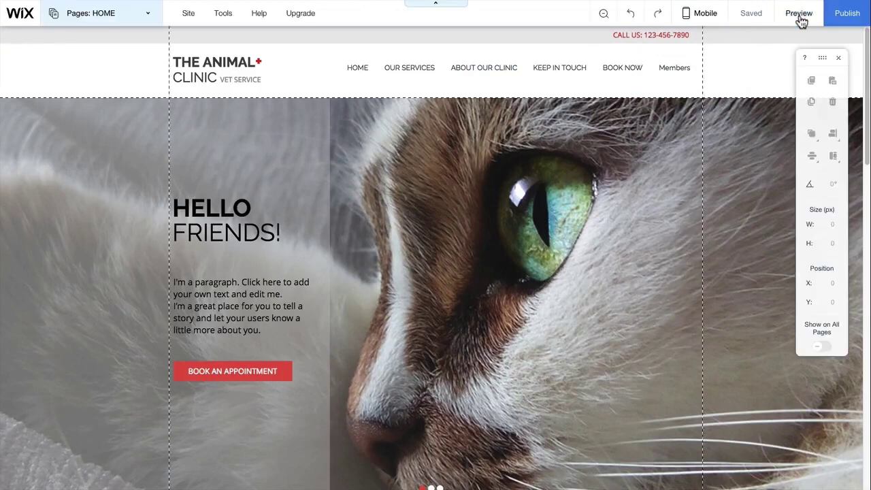
Publish the Animal Clinic site live and dismiss the Congratulations confirmation.
{"action": "left_click", "coordinate": [841, 15]}
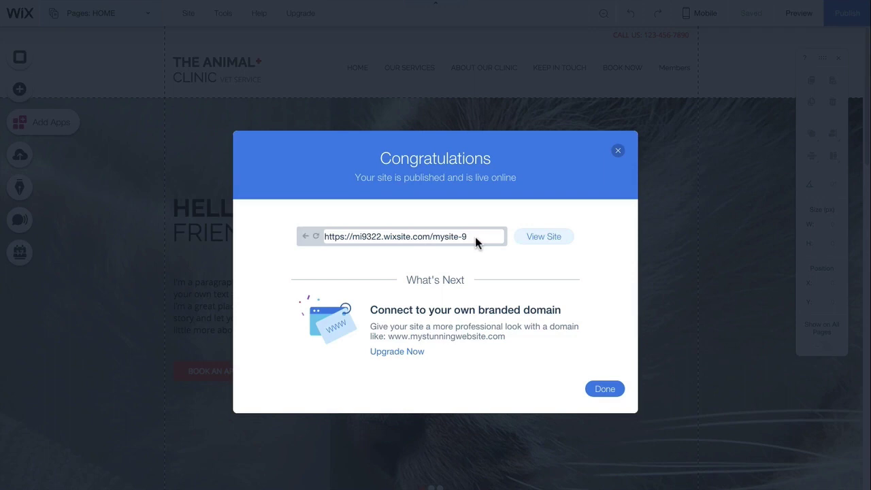
{"action": "left_click", "coordinate": [604, 389]}
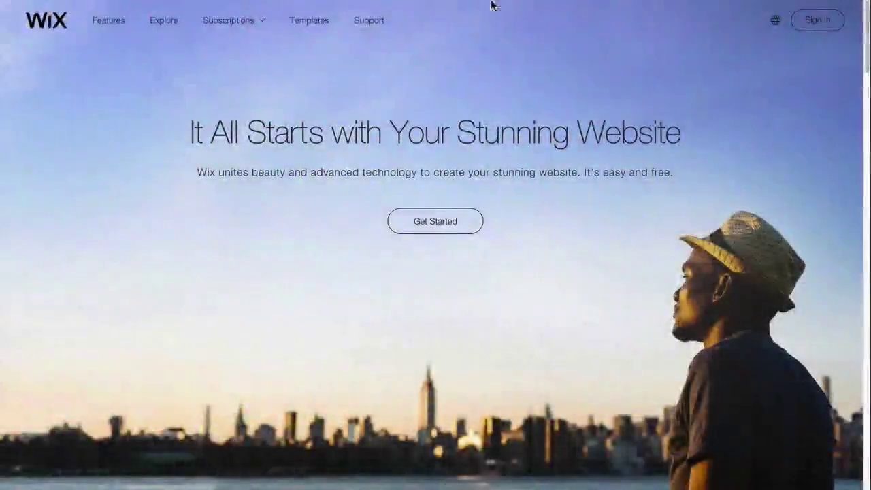
Open the website template gallery and filter it to Photography templates.
{"action": "left_click", "coordinate": [312, 28]}
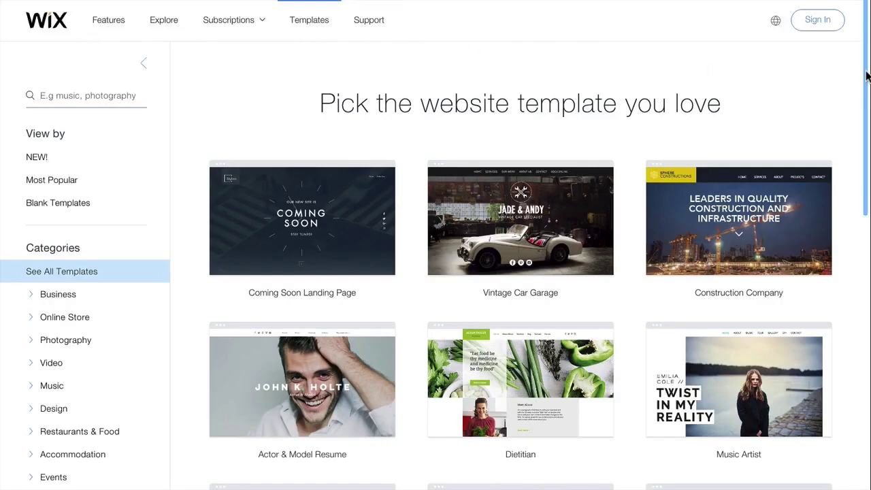
{"action": "left_click_drag", "start_coordinate": [867, 75], "coordinate": [868, 245]}
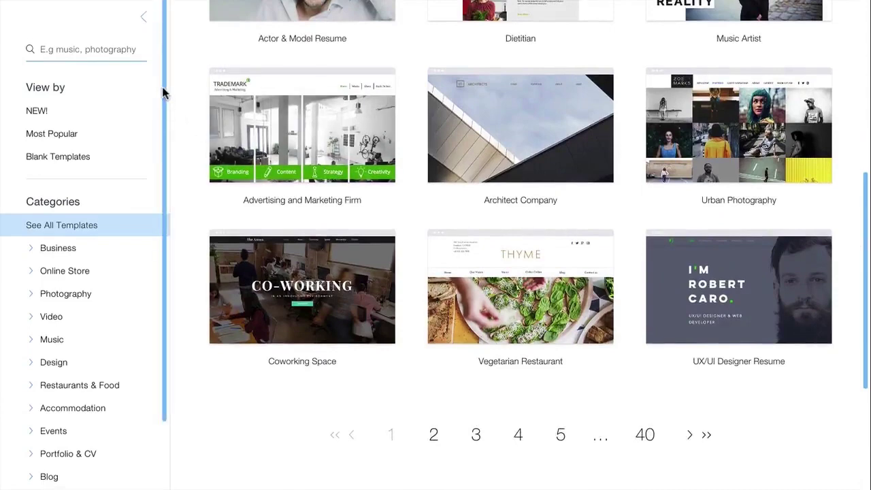
{"action": "left_click_drag", "start_coordinate": [162, 86], "coordinate": [168, 133]}
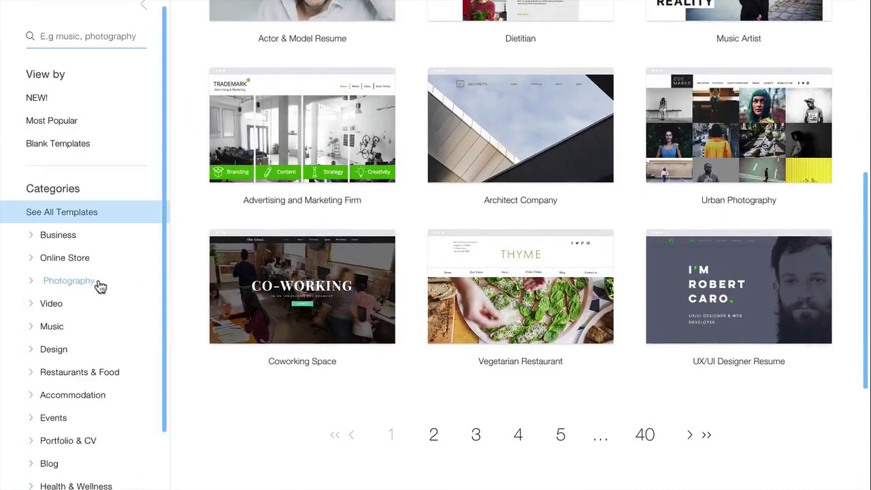
{"action": "left_click", "coordinate": [92, 287]}
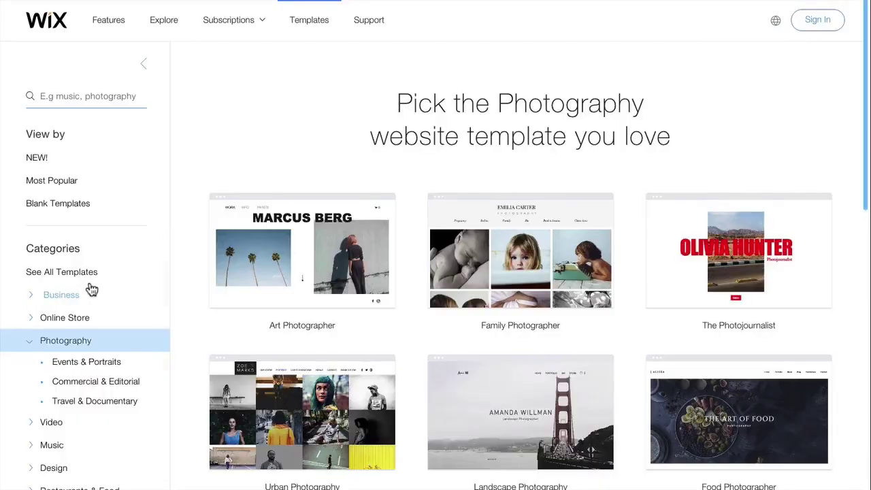
{"action": "mouse_move", "coordinate": [520, 250]}
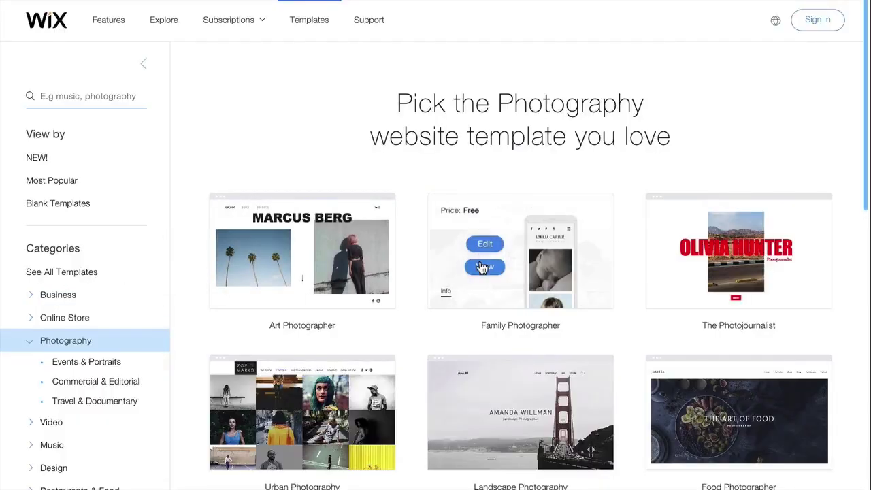
Preview the Family Photographer template's Family page, then list the Music templates.
{"action": "left_click", "coordinate": [481, 267]}
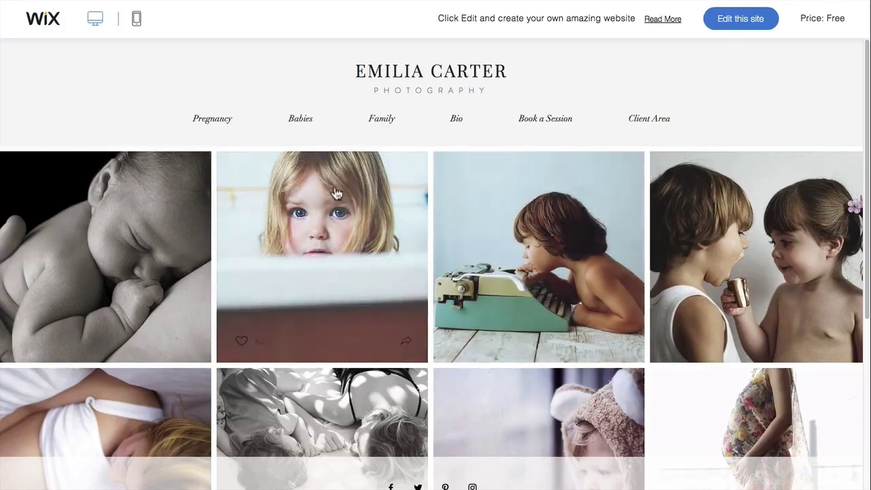
{"action": "left_click", "coordinate": [377, 127]}
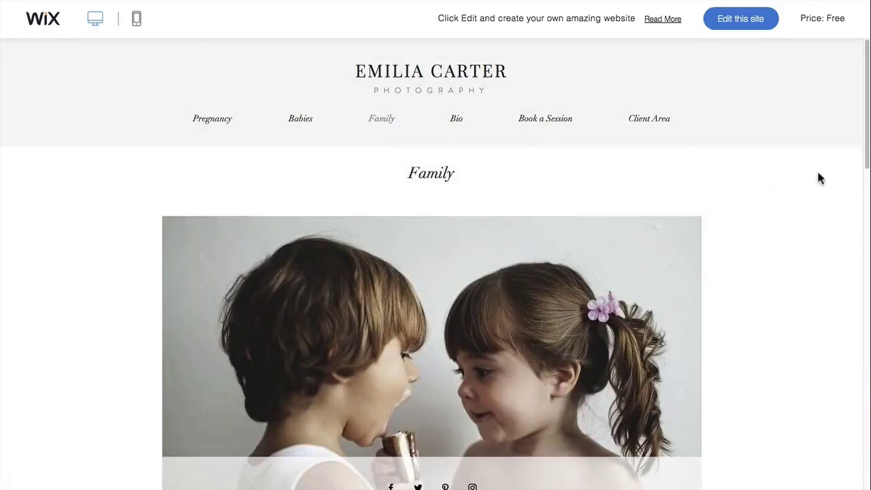
{"action": "left_click_drag", "start_coordinate": [867, 166], "coordinate": [869, 381]}
{"action": "left_click", "coordinate": [58, 447]}
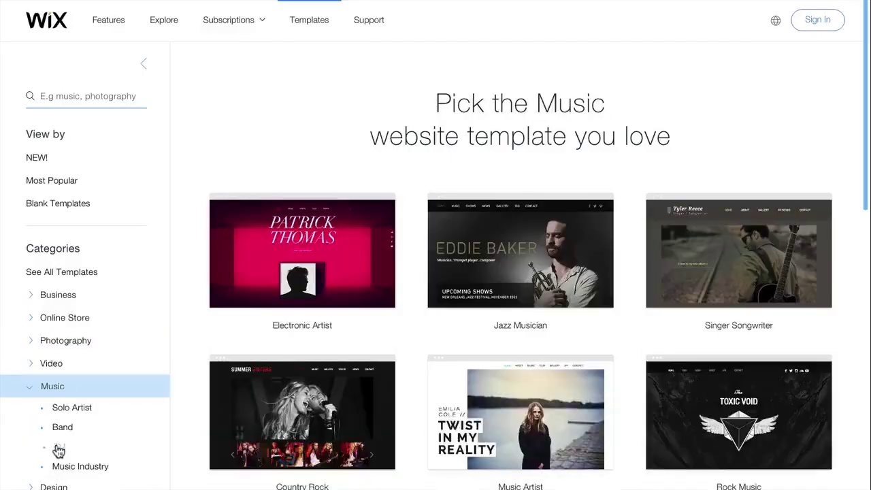
{"action": "mouse_move", "coordinate": [738, 251]}
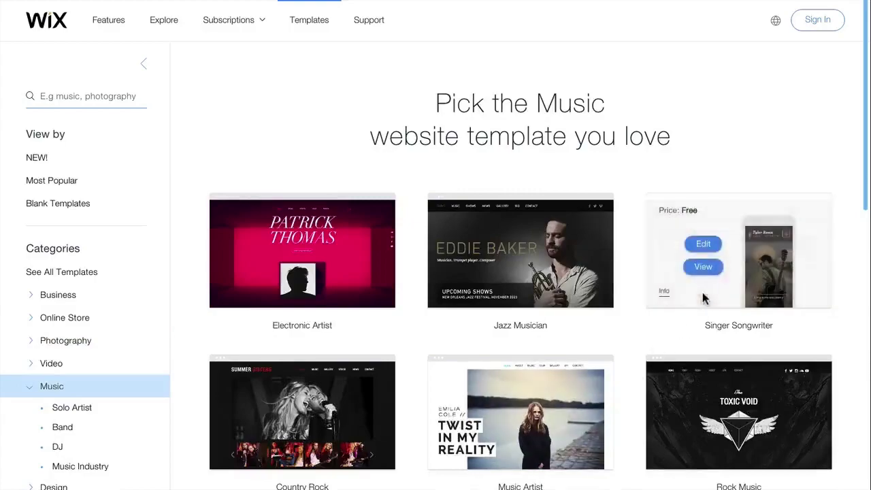
Preview the Singer Songwriter template, then the B&B template and another of its pages.
{"action": "left_click", "coordinate": [706, 268]}
{"action": "left_click_drag", "start_coordinate": [867, 186], "coordinate": [868, 258]}
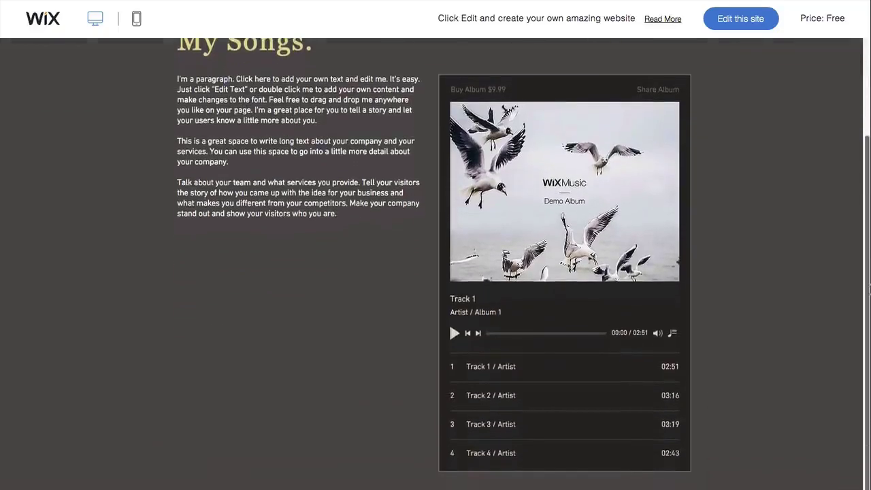
{"action": "mouse_move", "coordinate": [520, 250]}
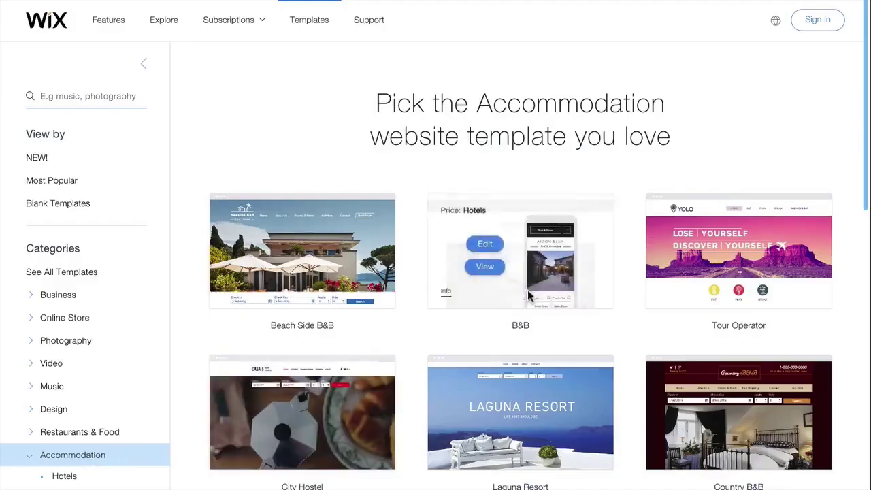
{"action": "left_click", "coordinate": [500, 271]}
{"action": "left_click", "coordinate": [642, 71]}
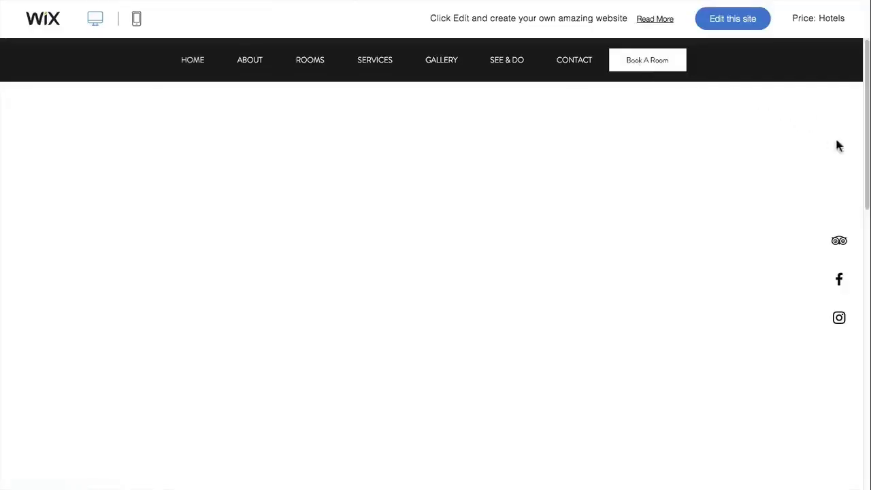
{"action": "left_click_drag", "start_coordinate": [868, 153], "coordinate": [868, 243]}
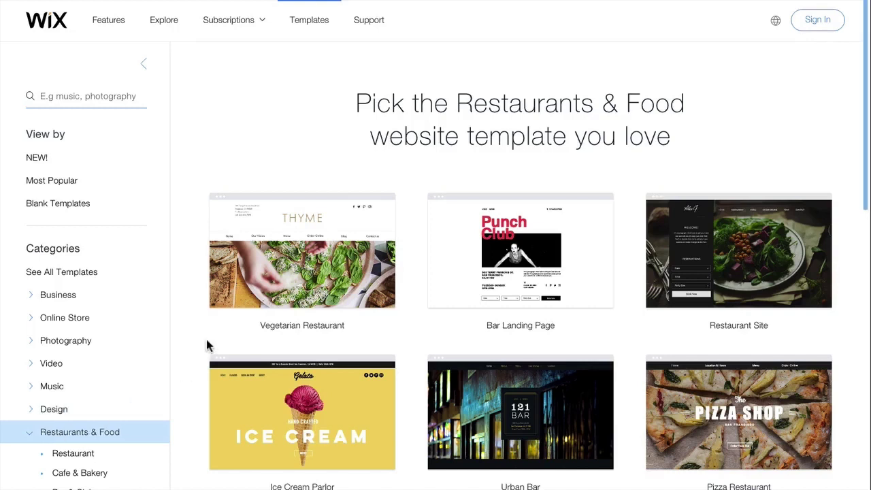
On the Vegetarian Restaurant template, search apps for 'Hotel booking' and add Wix Hotels.
{"action": "mouse_move", "coordinate": [301, 251]}
{"action": "left_click", "coordinate": [266, 268]}
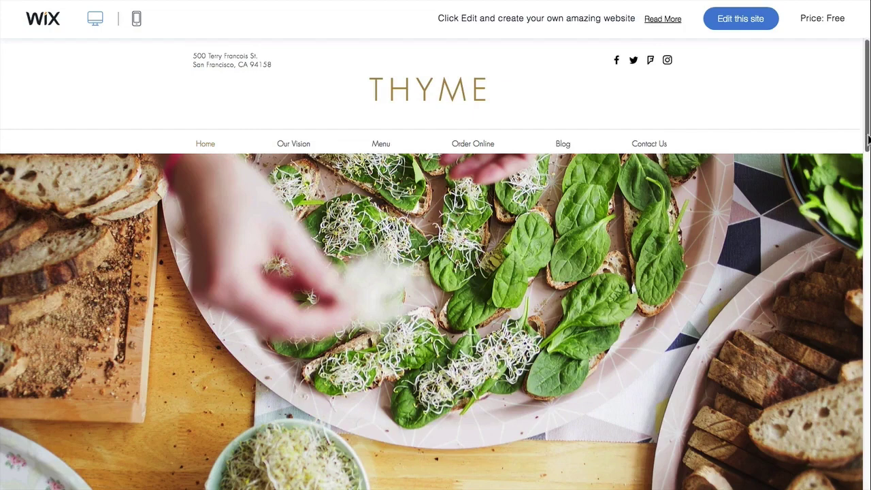
{"action": "left_click_drag", "start_coordinate": [867, 140], "coordinate": [866, 332]}
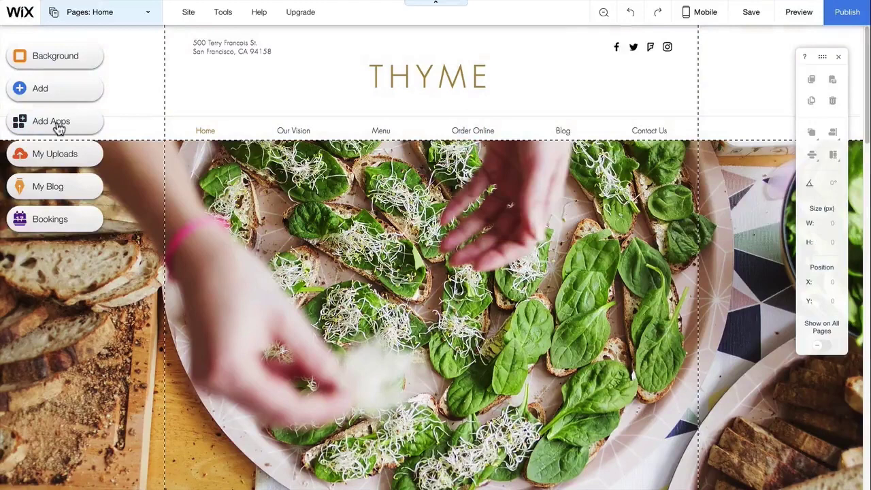
{"action": "left_click", "coordinate": [59, 125]}
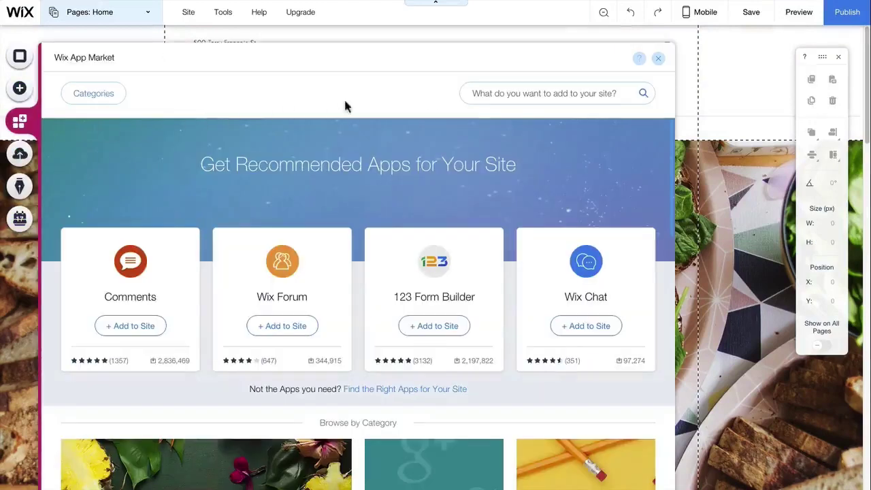
{"action": "left_click", "coordinate": [501, 93]}
{"action": "type", "text": "Hotel bo"}
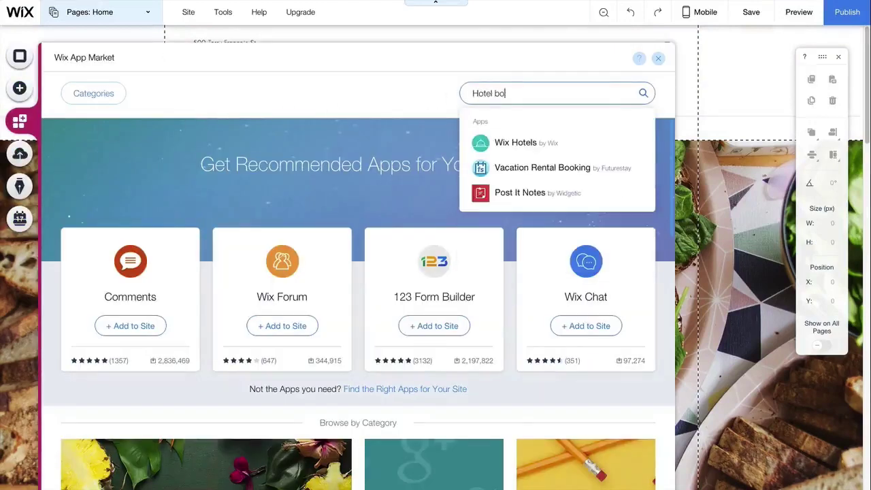
{"action": "type", "text": "oking"}
{"action": "key", "text": "Return"}
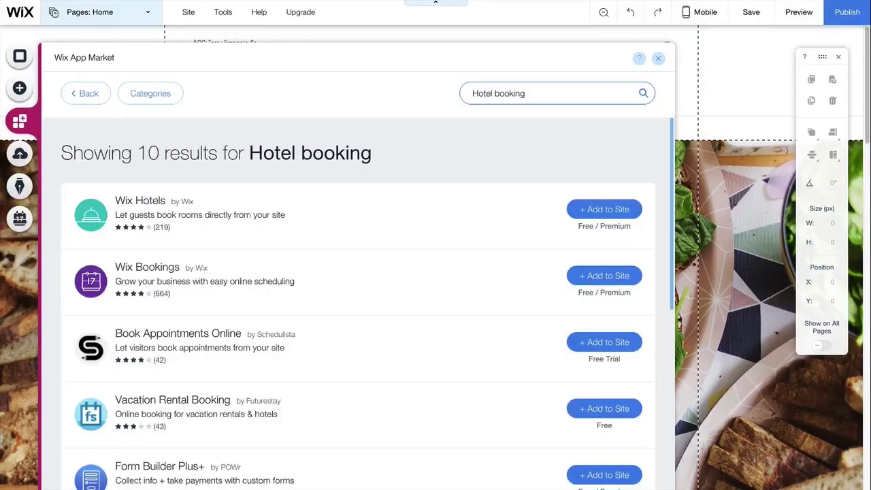
{"action": "left_click", "coordinate": [595, 209]}
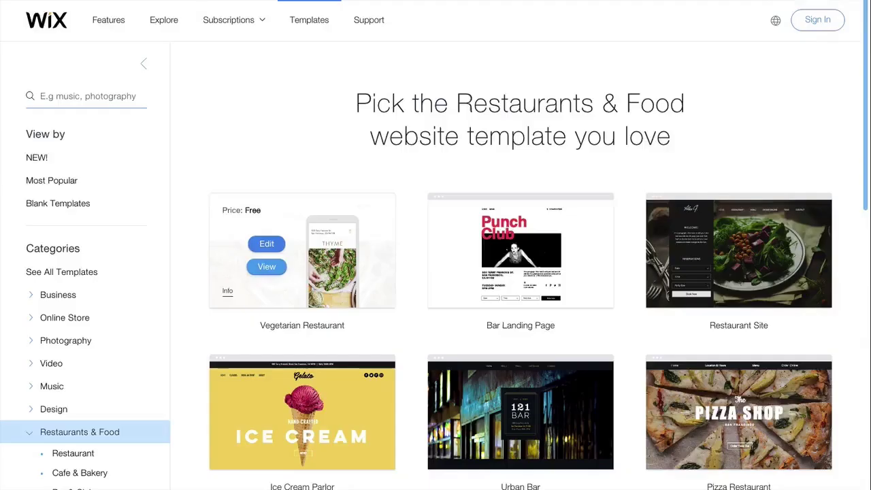
From Blank Templates, preview the Classic Layout template and open it for editing.
{"action": "left_click", "coordinate": [49, 208]}
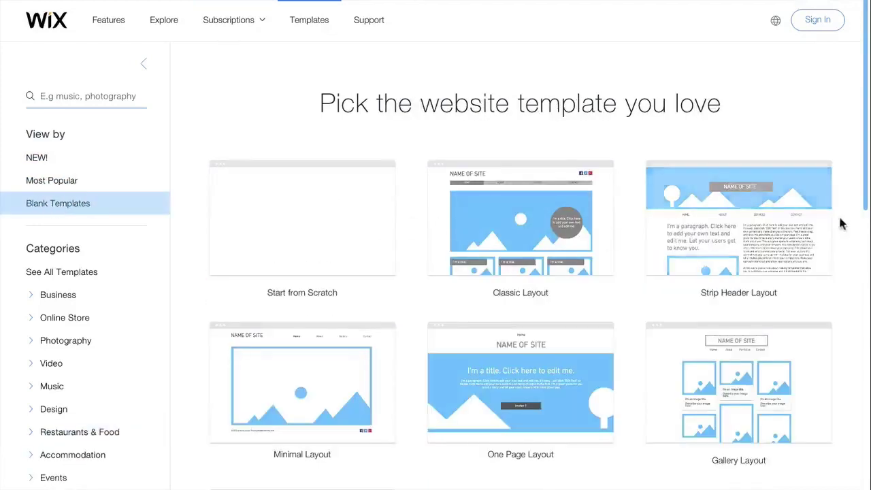
{"action": "mouse_move", "coordinate": [864, 194]}
{"action": "left_mouse_down"}
{"action": "mouse_move", "coordinate": [867, 255]}
{"action": "mouse_move", "coordinate": [867, 209]}
{"action": "left_mouse_up"}
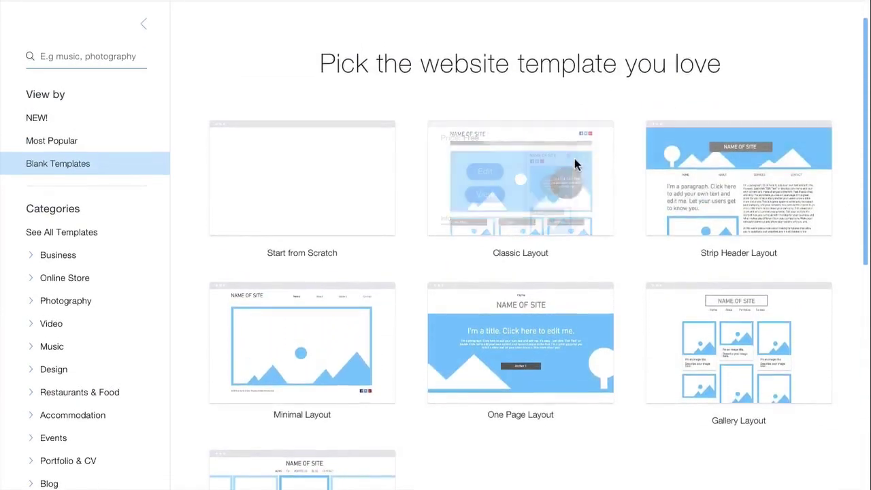
{"action": "left_click", "coordinate": [485, 193]}
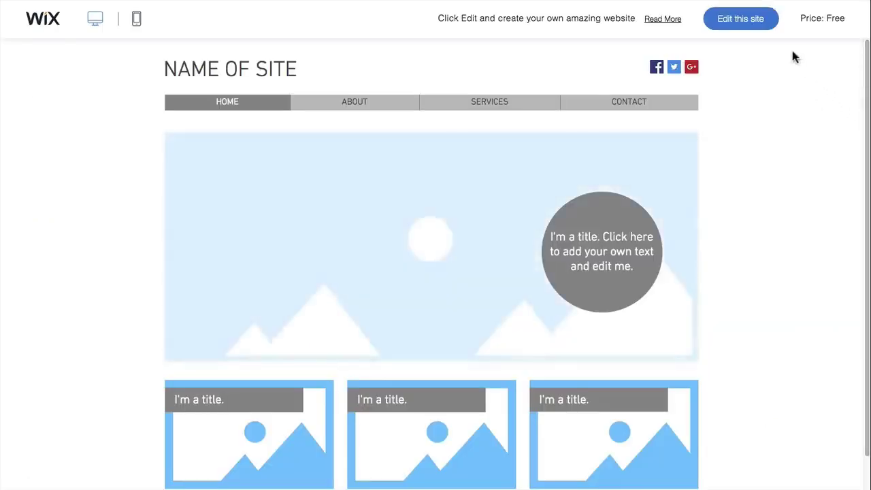
{"action": "left_click", "coordinate": [758, 26]}
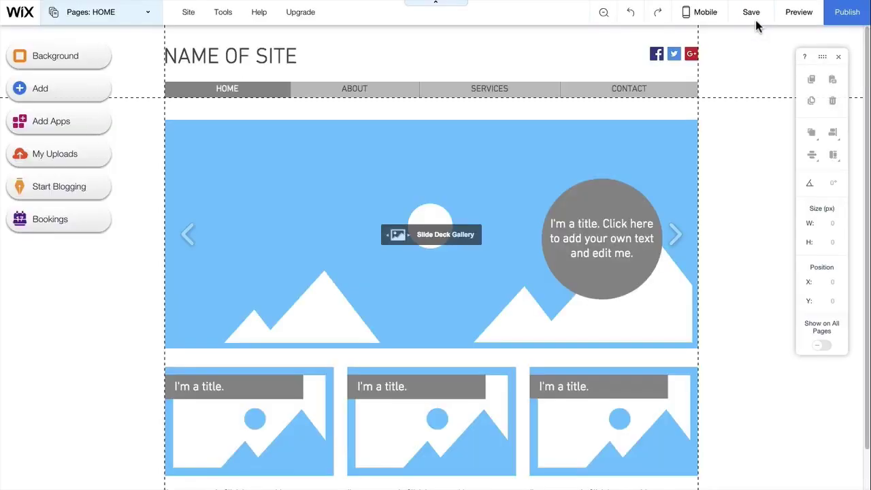